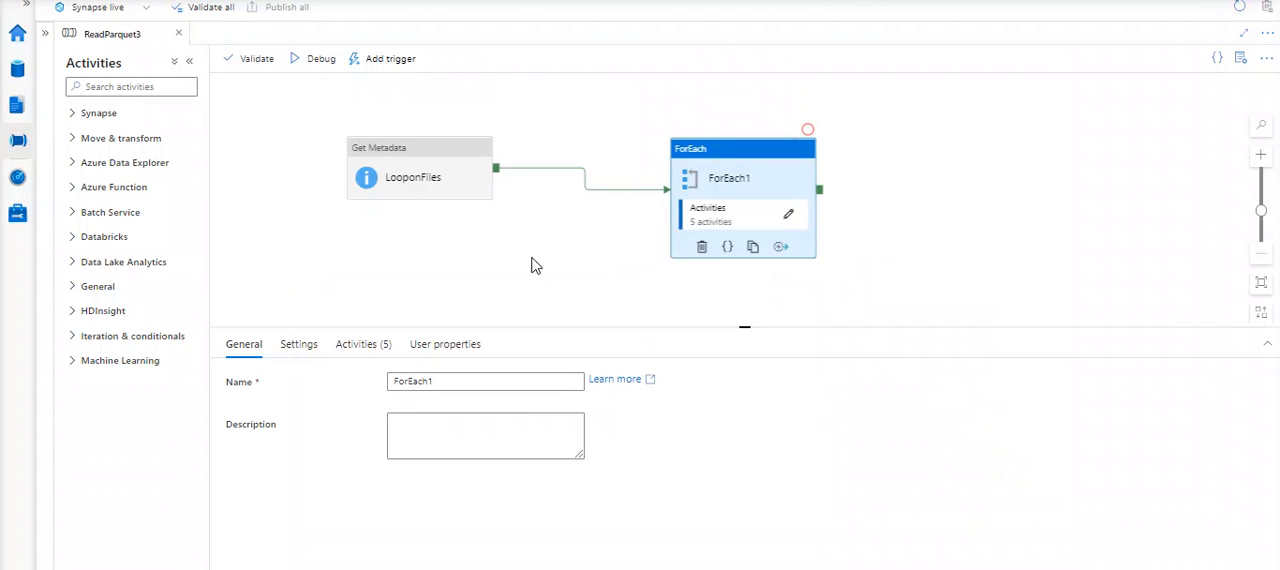
- Move the LooponFiles and ForEach1 activities leftward on the pipeline canvas
left_click(405, 166)
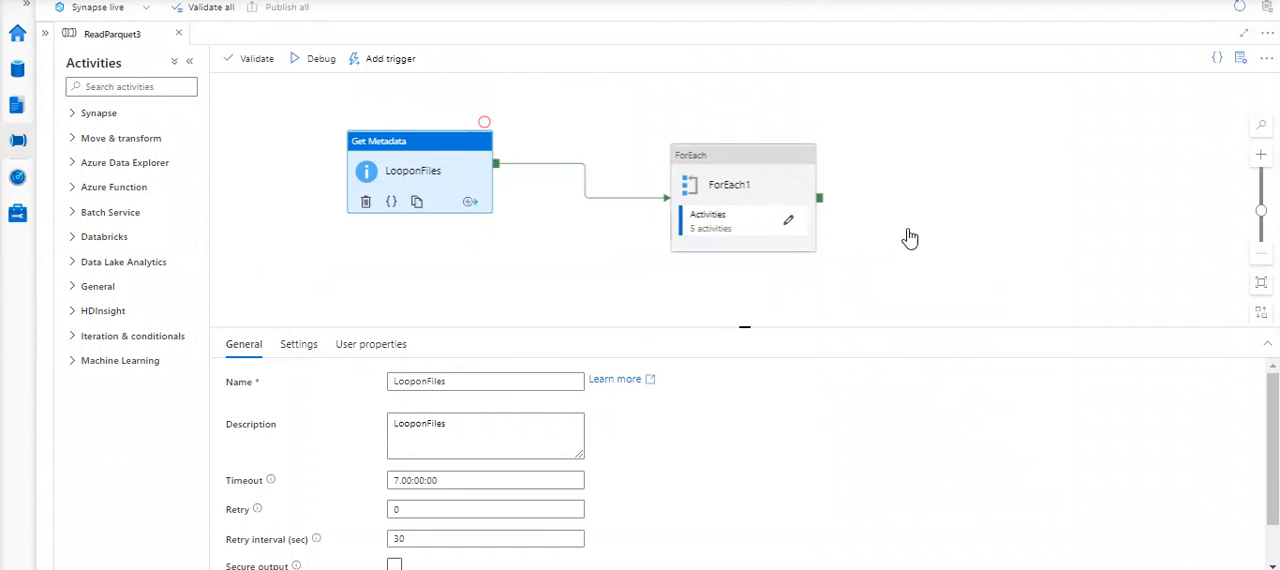
left_click(1261, 282)
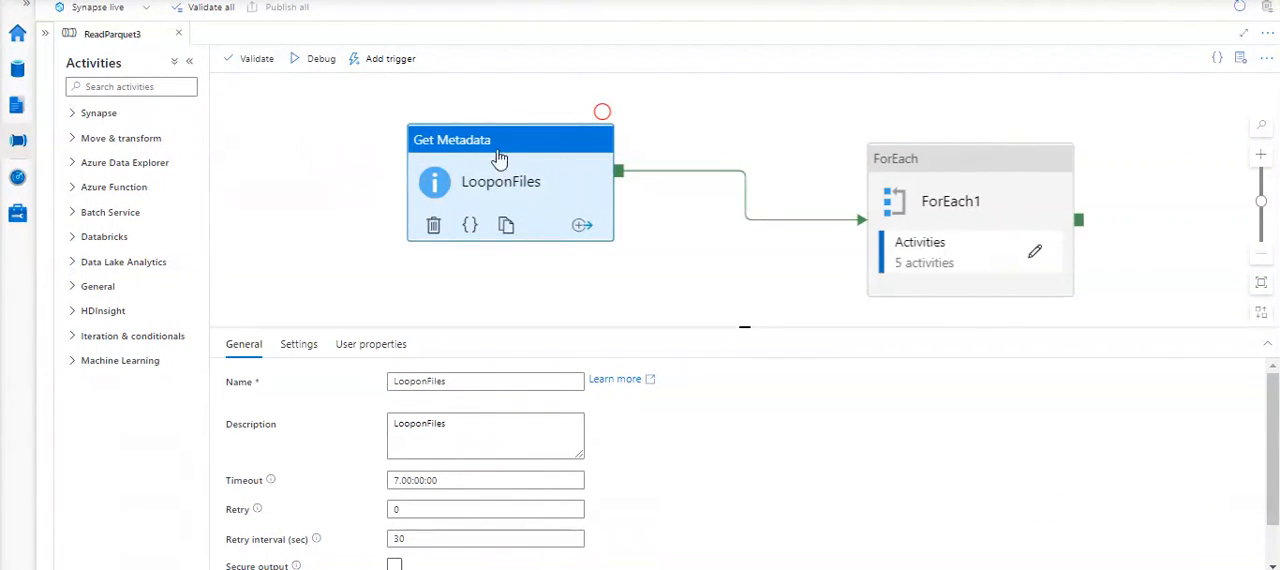
left_click_drag(491, 143, 396, 136)
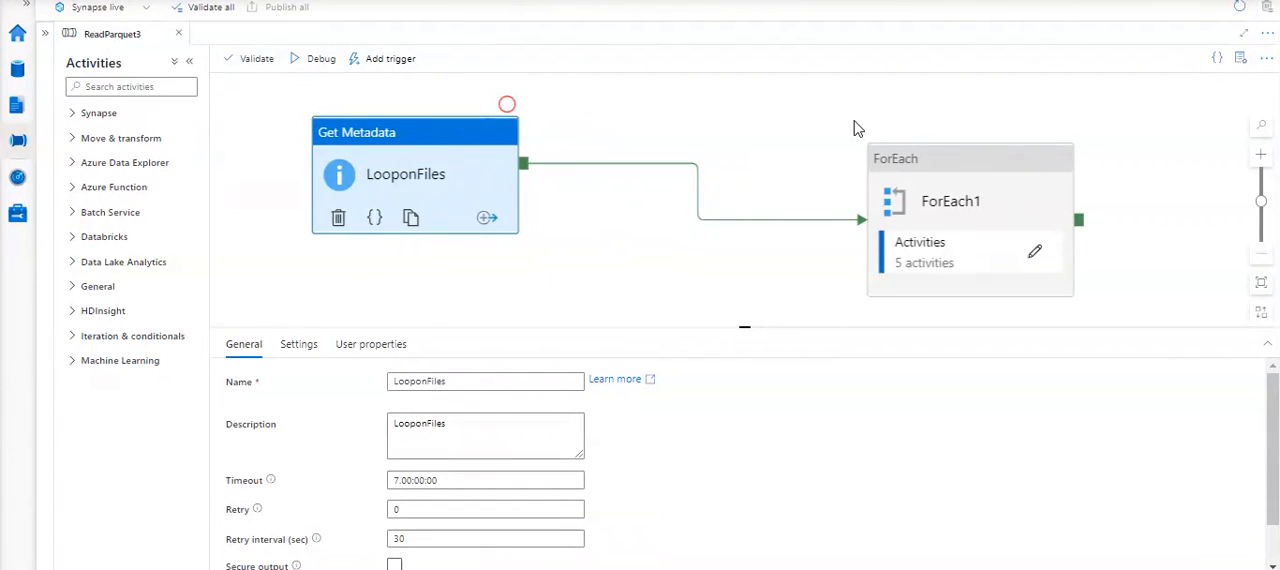
left_click_drag(943, 160, 818, 122)
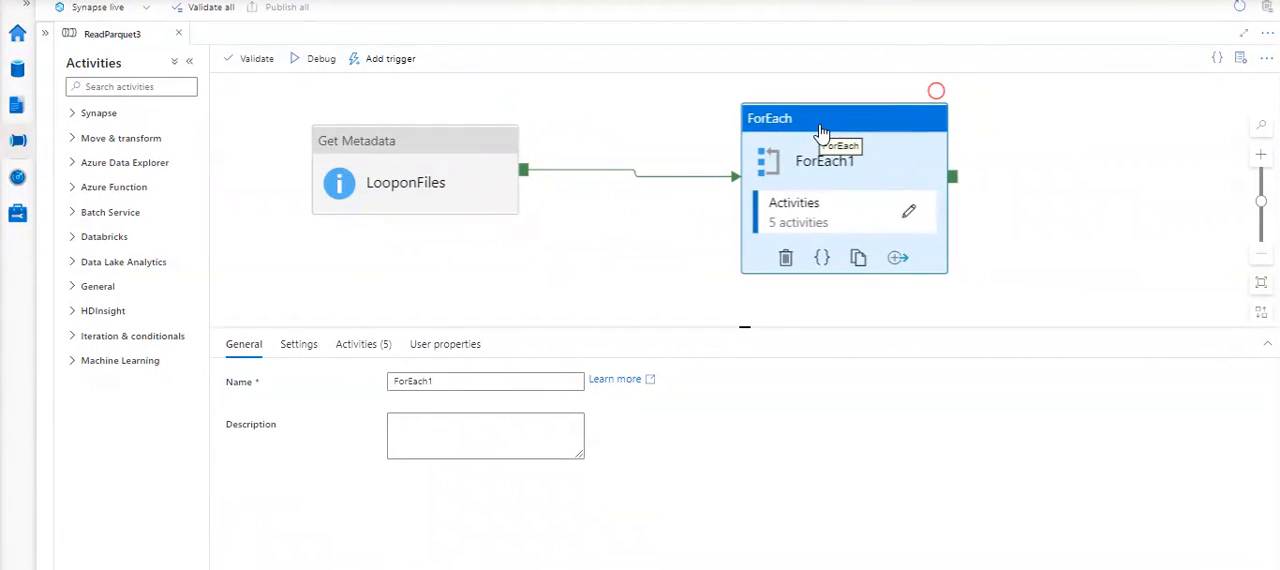
- Review the LooponFiles settings, testing the connection of its Folderds dataset and checking the argument options in the field list
left_click(422, 143)
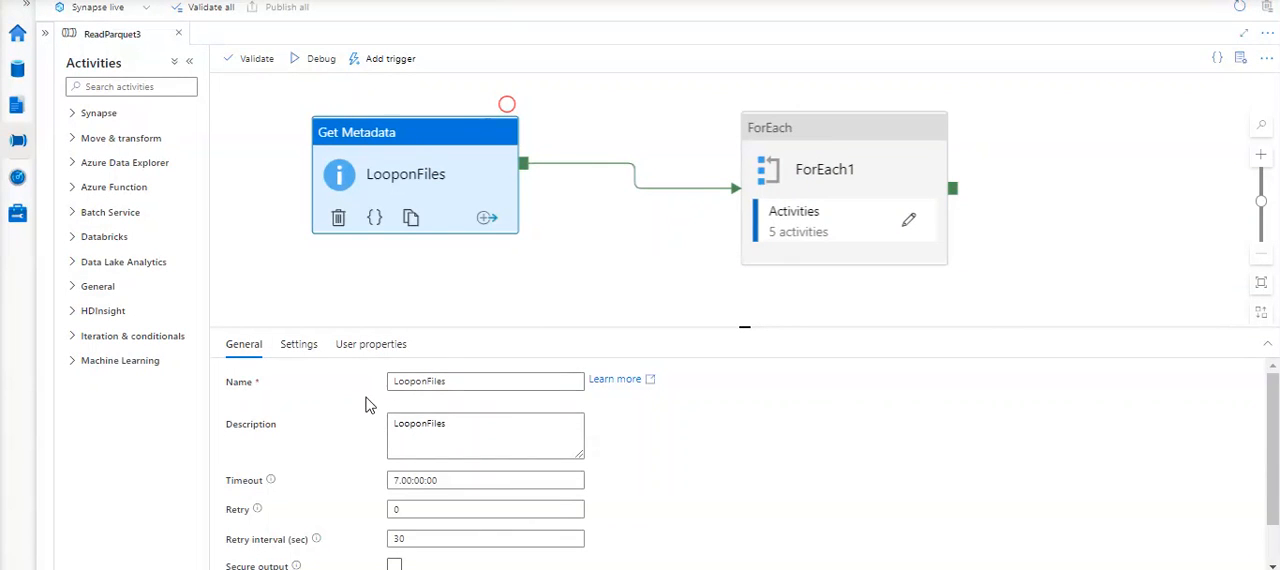
left_click(300, 348)
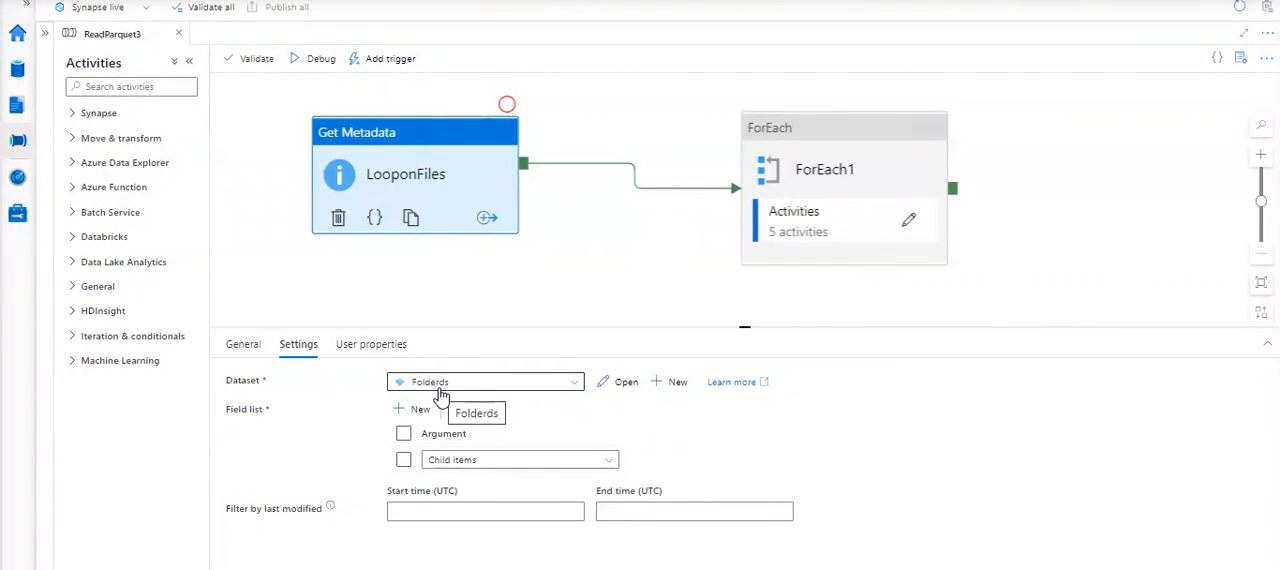
left_click(620, 388)
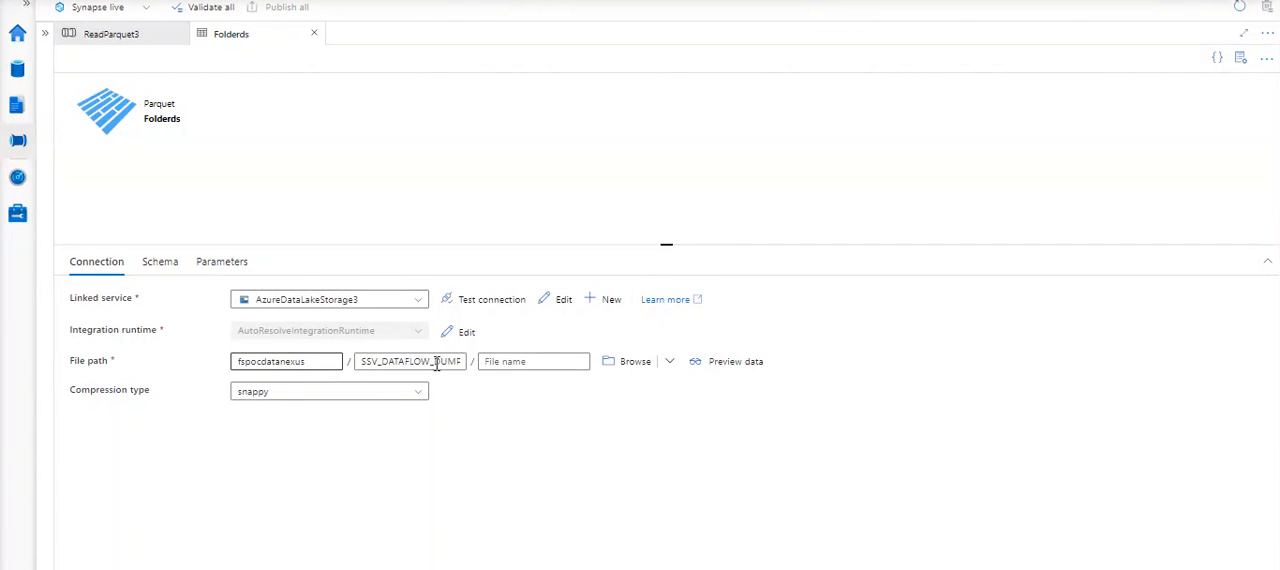
left_click(486, 299)
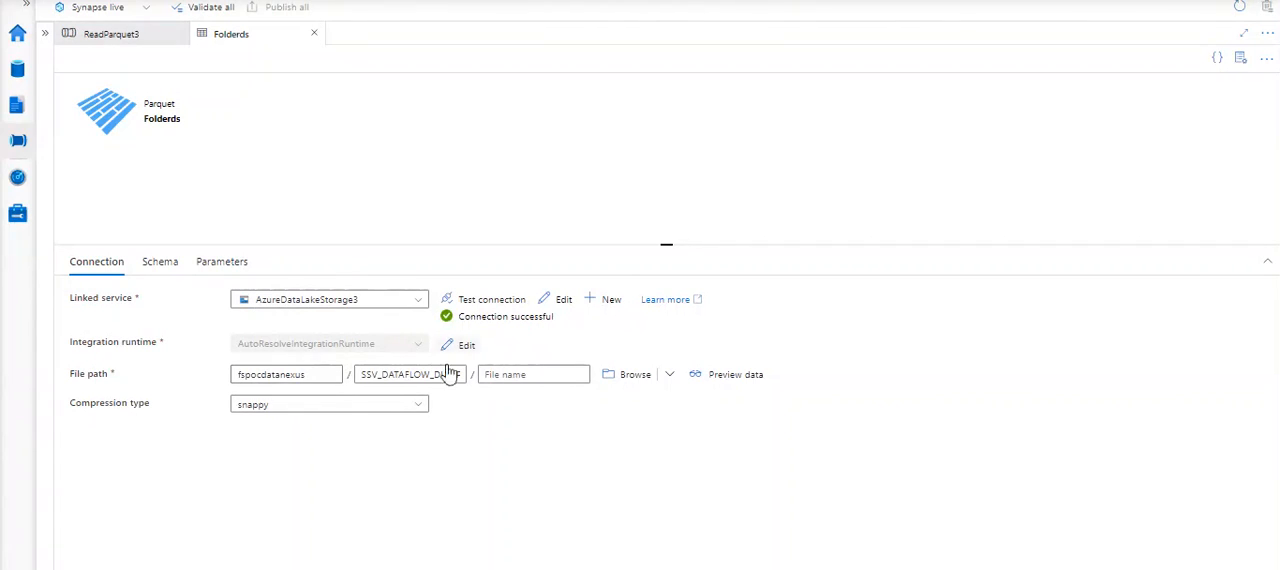
left_click(315, 35)
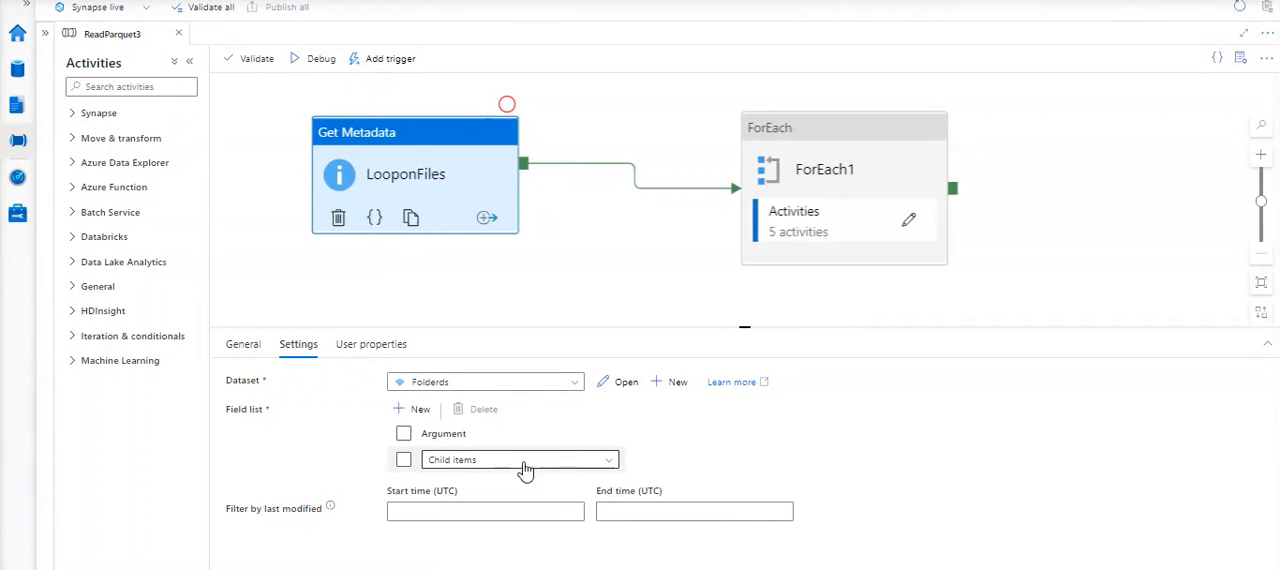
left_click(610, 463)
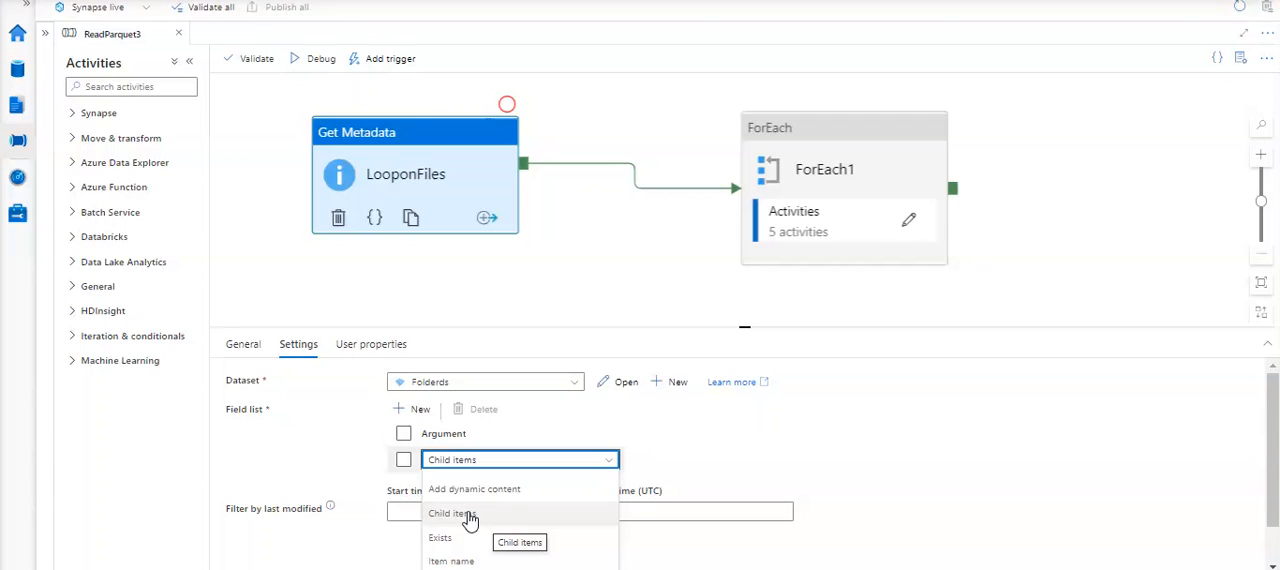
left_click(783, 424)
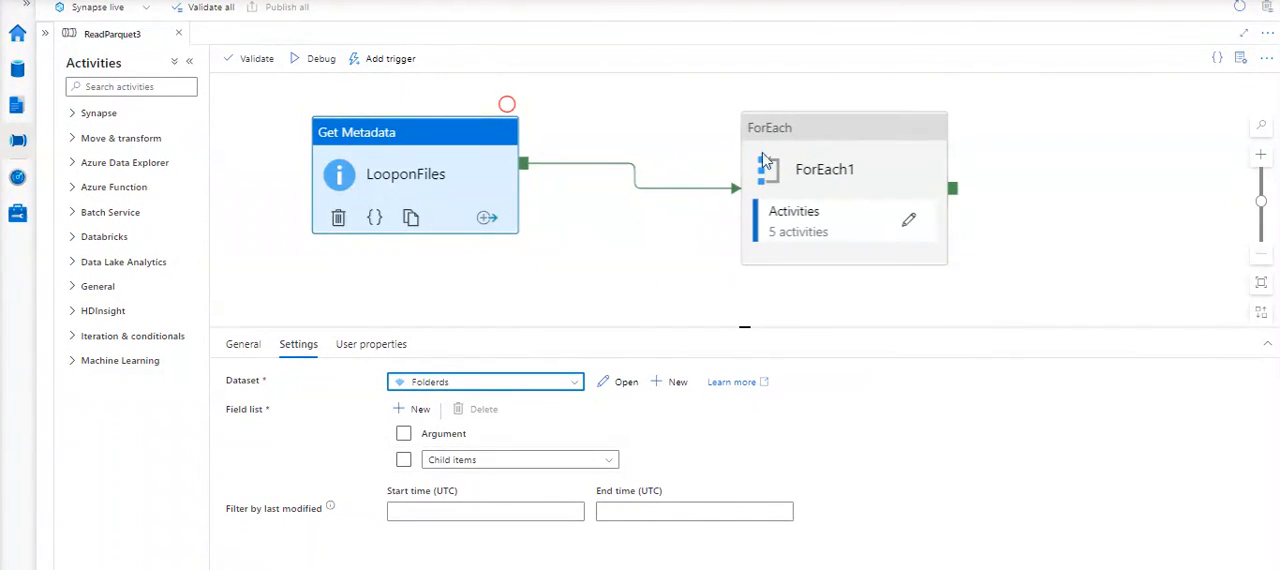
- Open the Items expression in the ForEach1 settings and look through the available variables and activity outputs
left_click(857, 137)
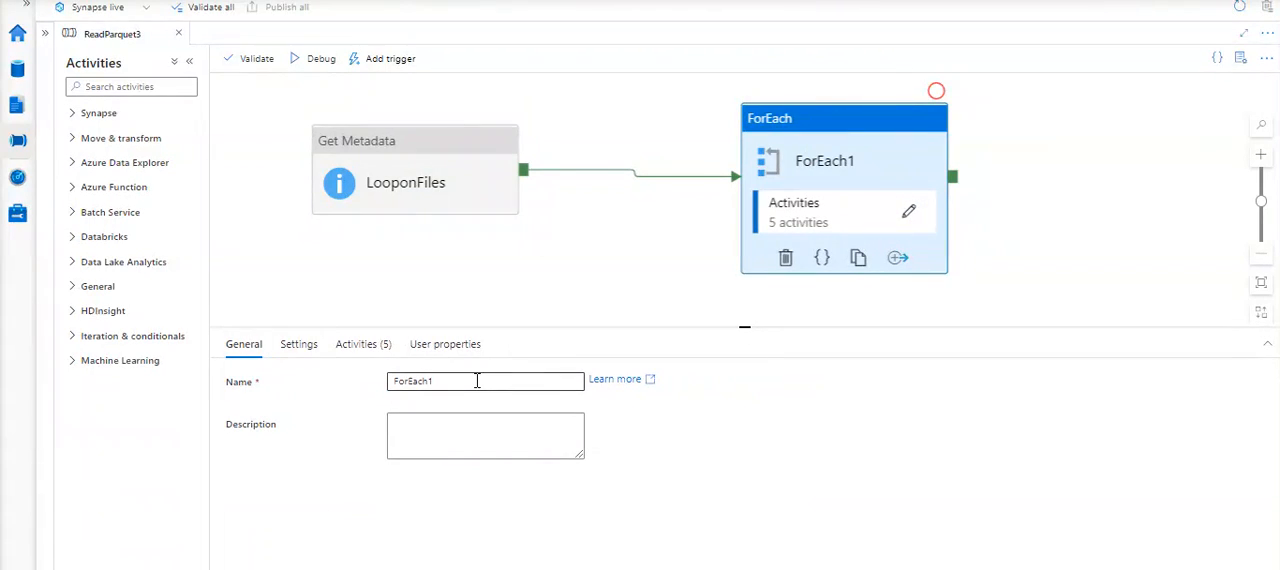
left_click(303, 350)
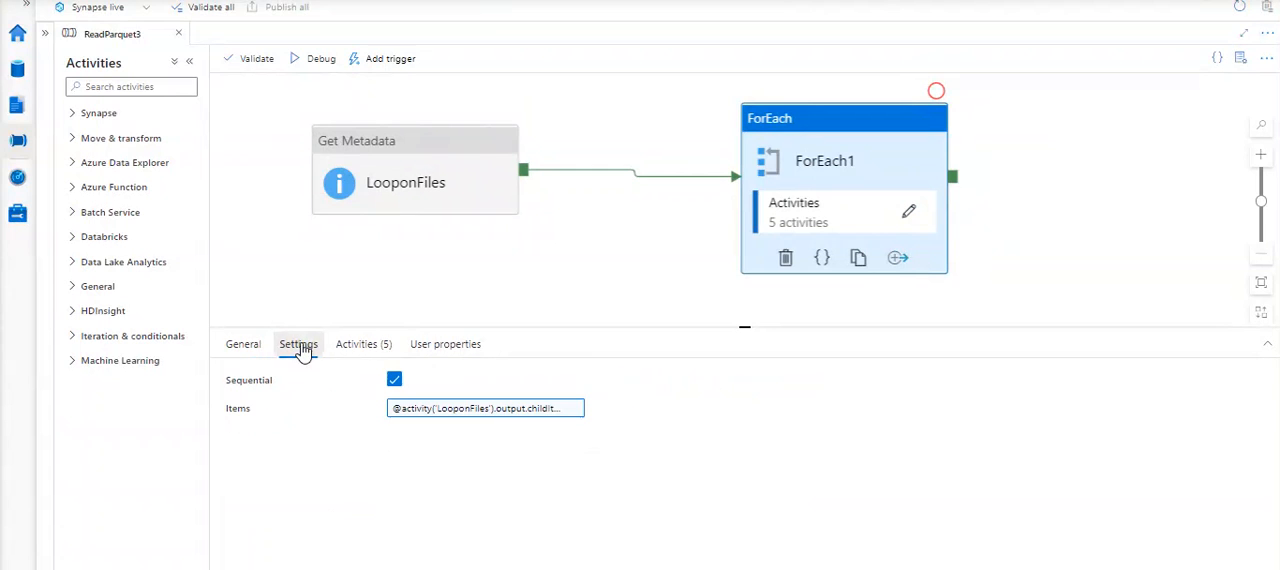
left_click(443, 408)
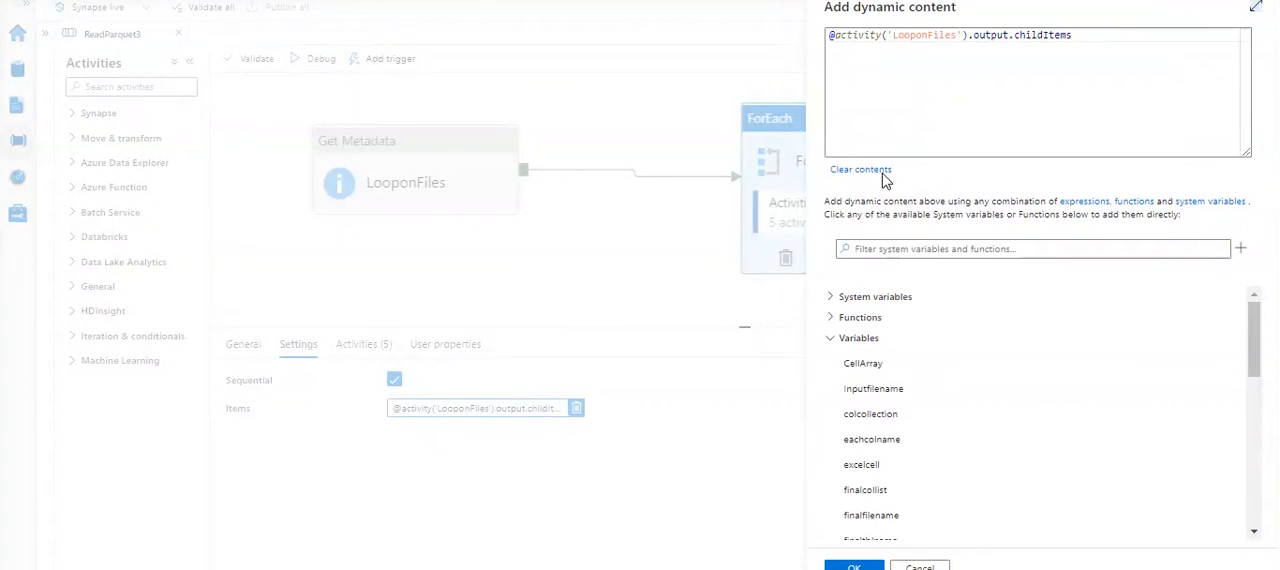
scroll(920, 468, "down", 10)
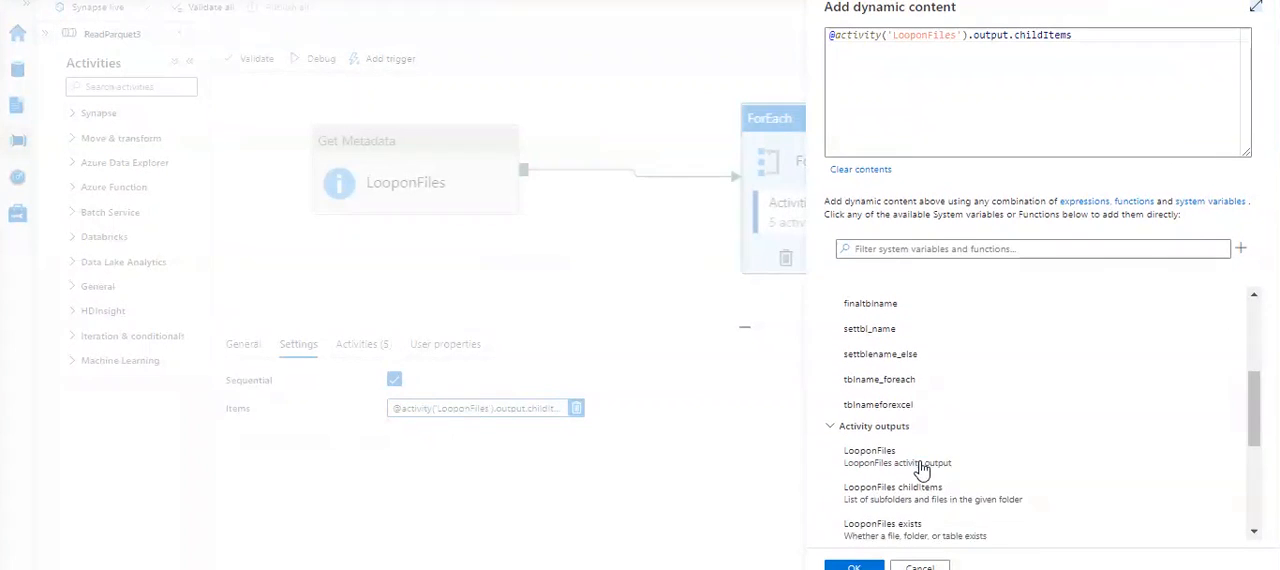
scroll(921, 470, "down", 2)
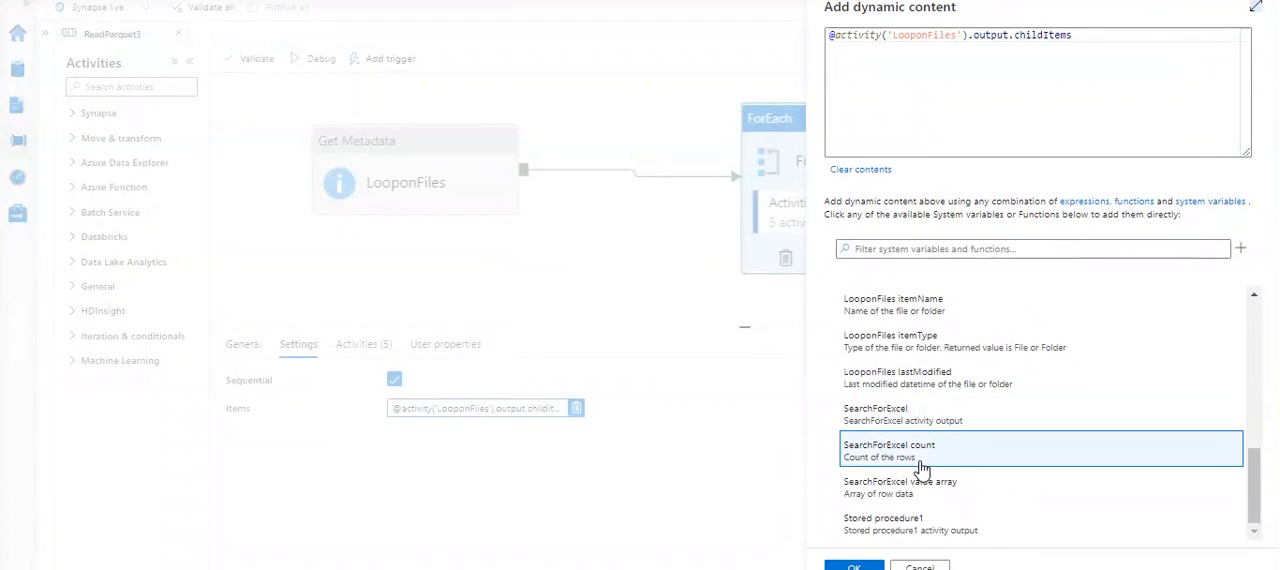
scroll(920, 468, "up", 6)
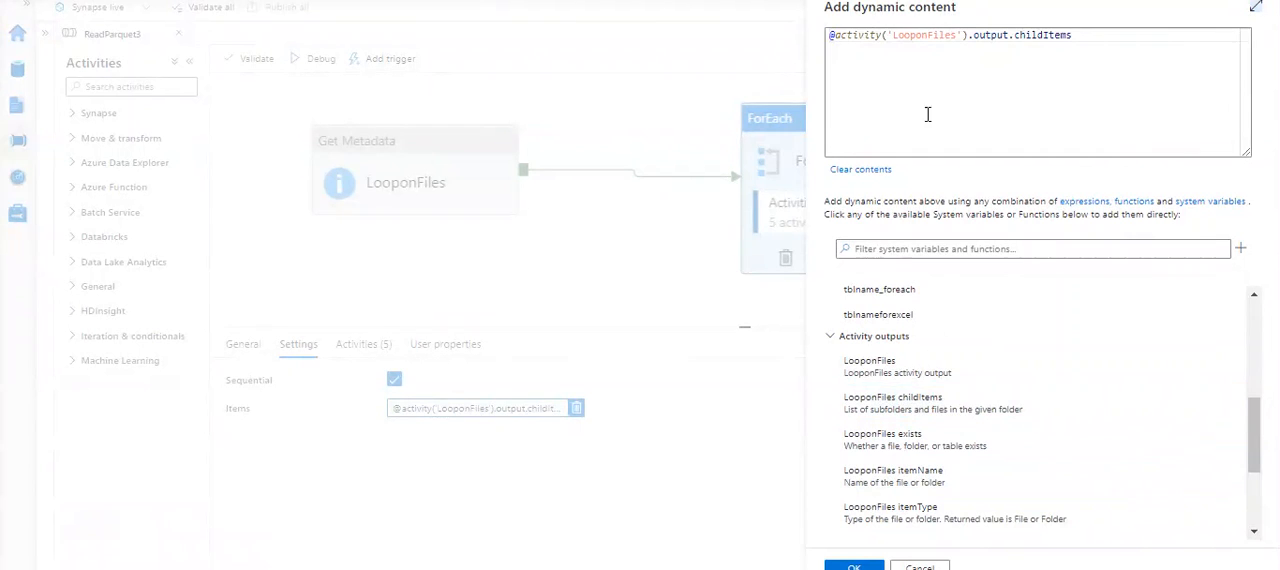
- Examine the activity name, output and childItems parts of the Items expression and close it without changes
left_click(966, 97)
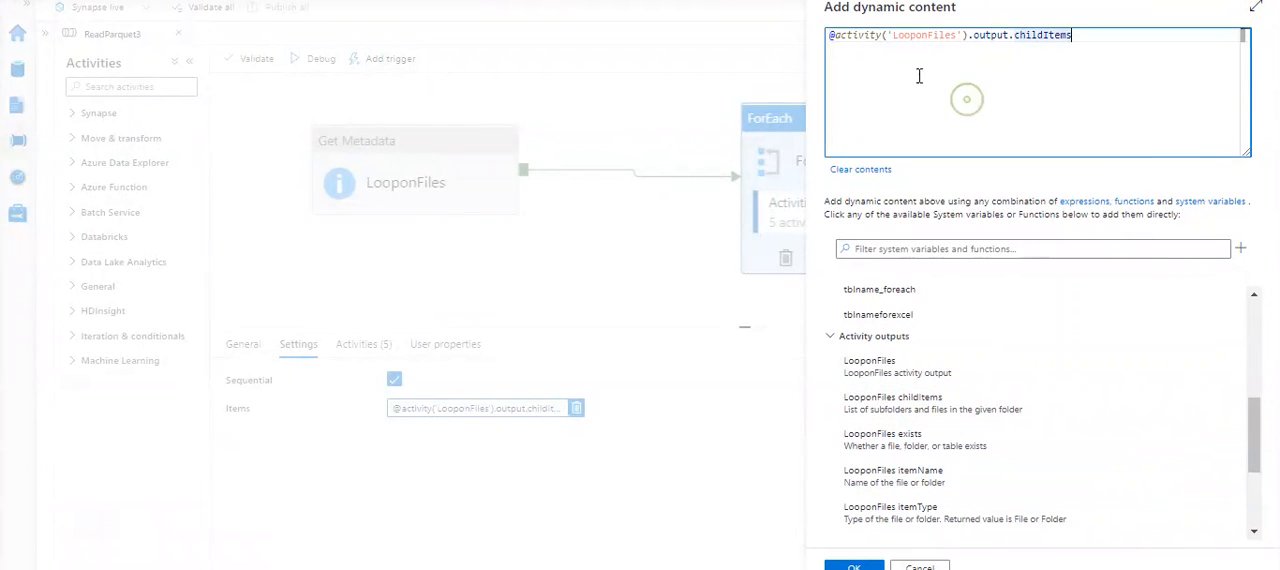
left_click(832, 39)
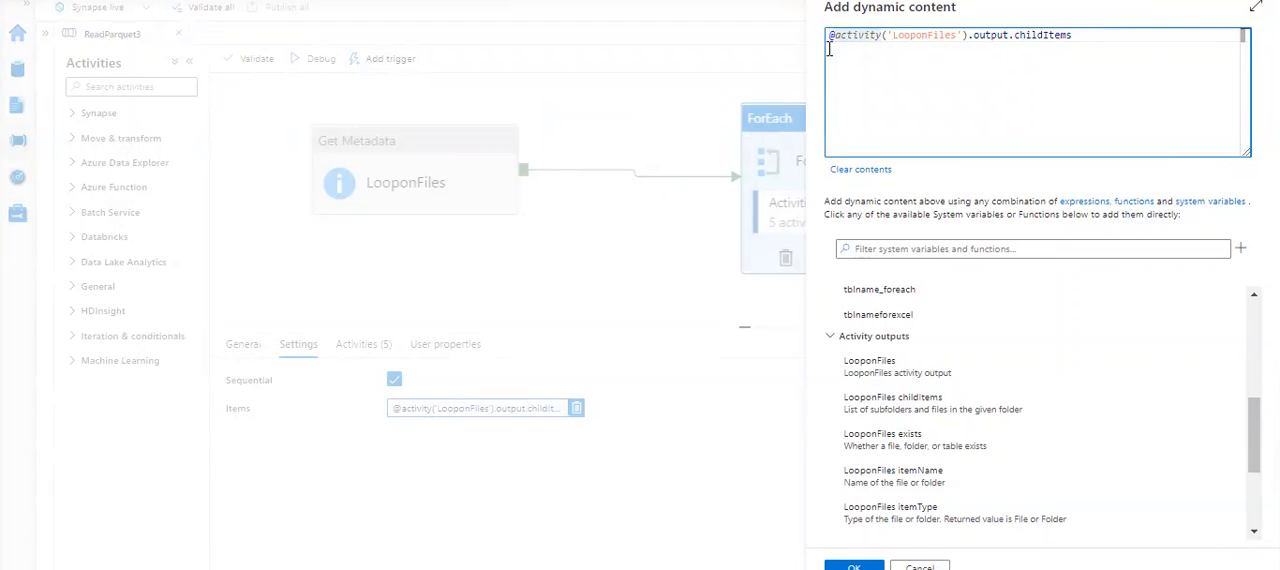
mouse_move(1058, 50)
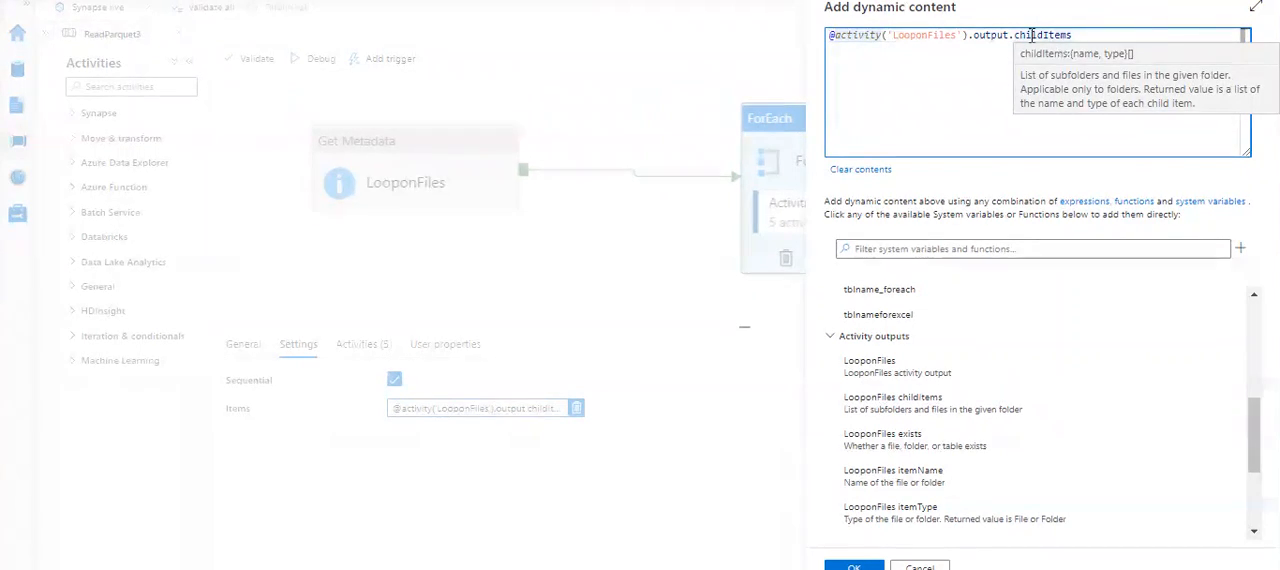
double_click(925, 34)
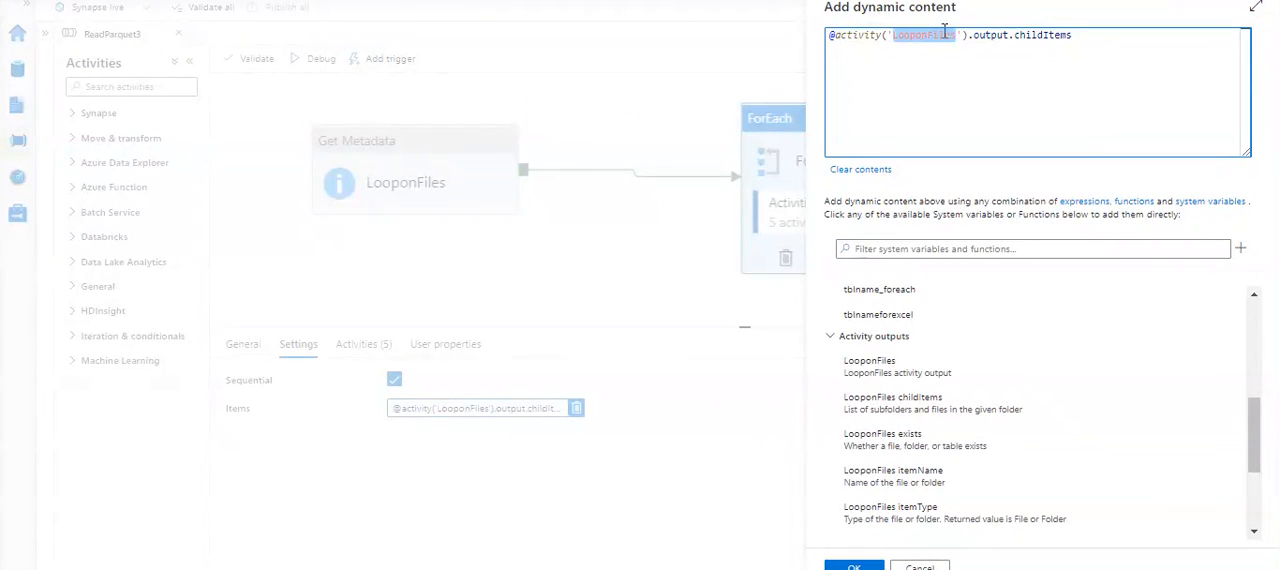
double_click(988, 35)
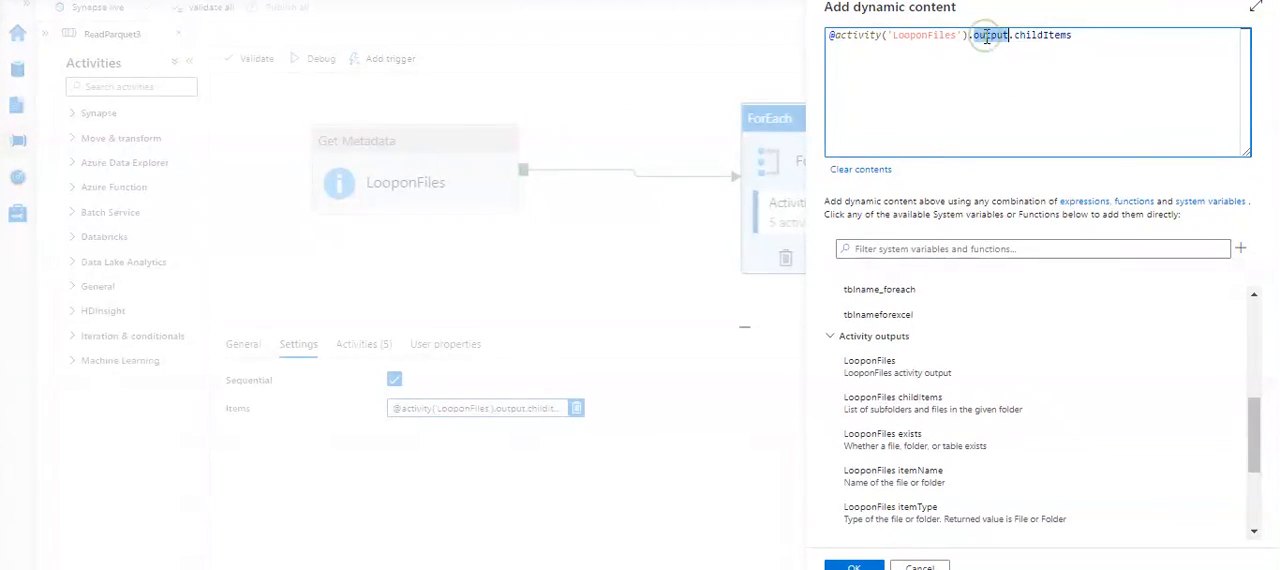
double_click(1031, 34)
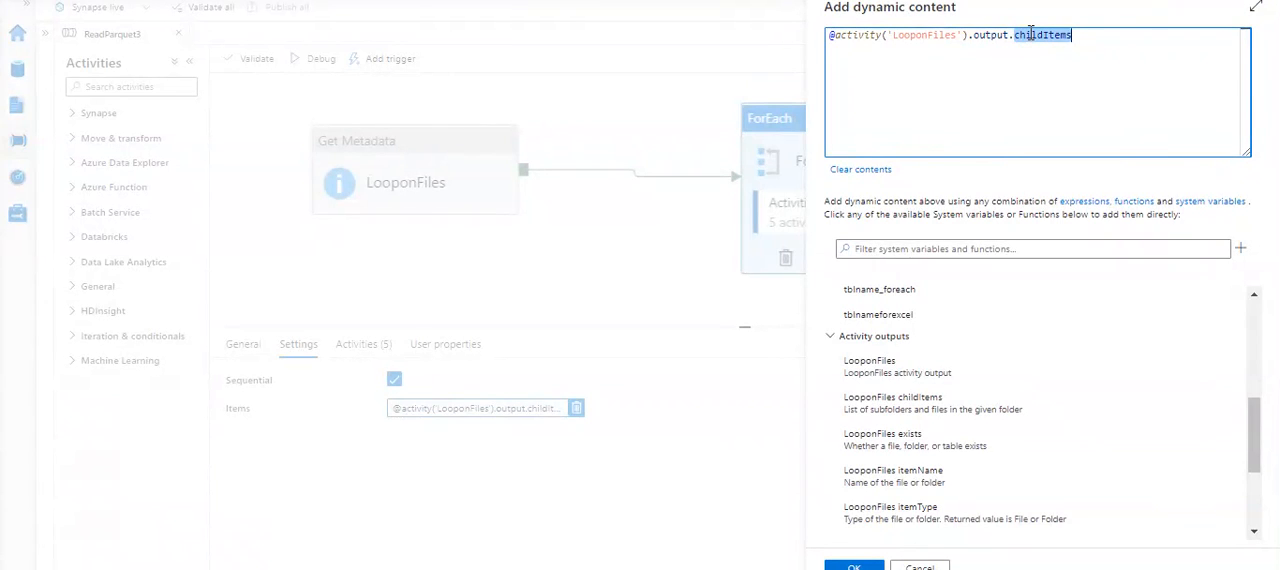
left_click(1037, 39)
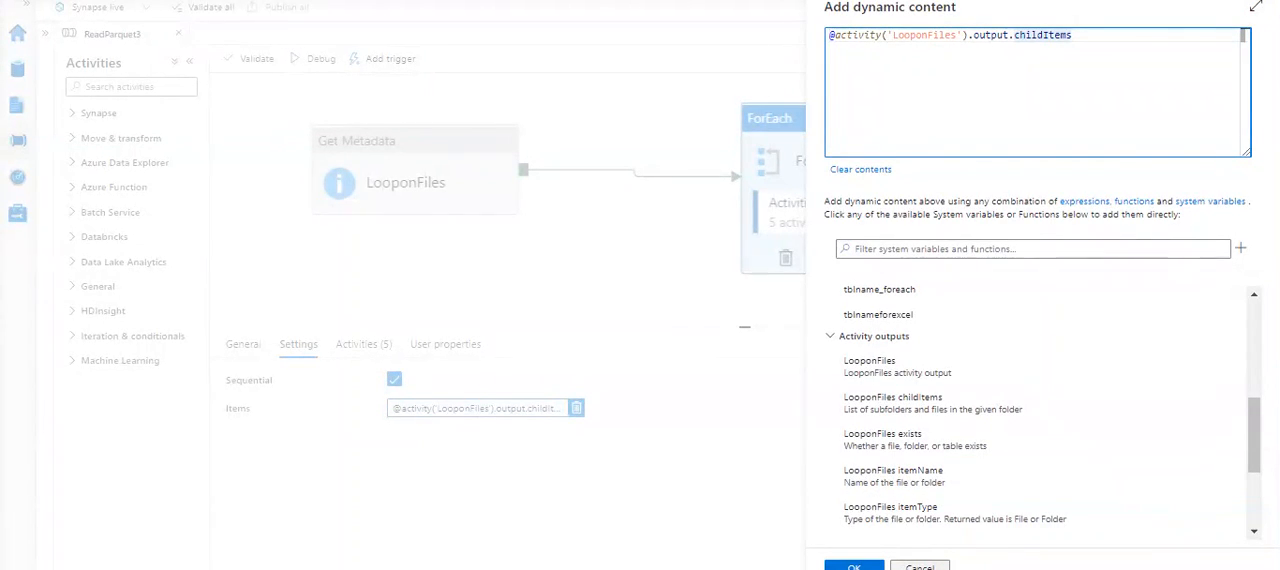
left_click(936, 567)
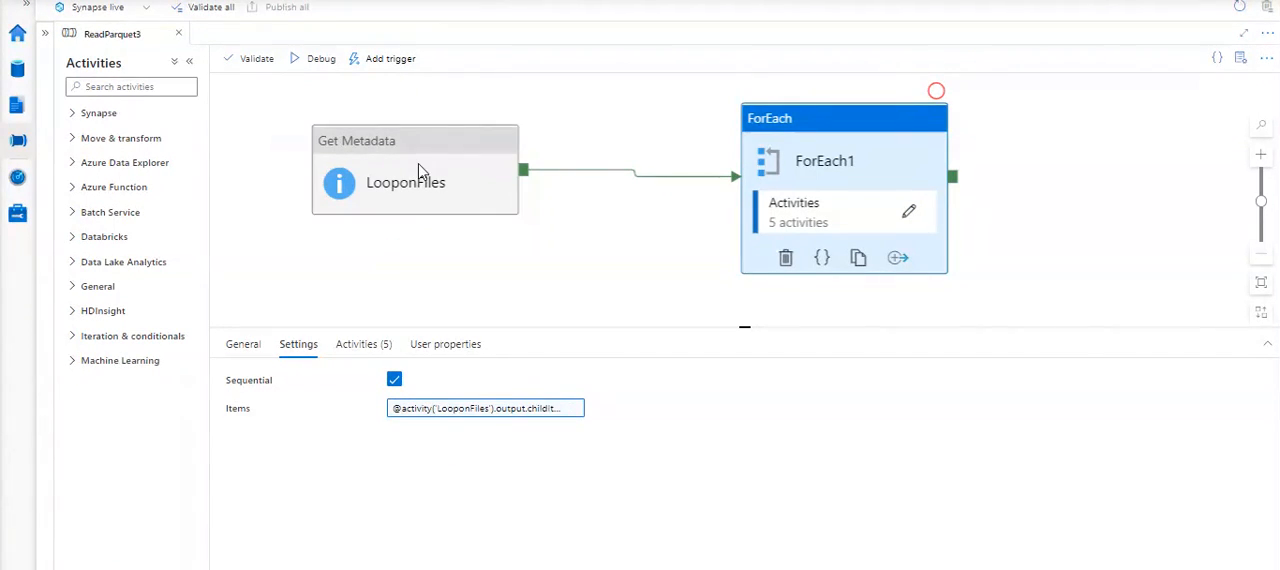
- Switch to an empty Notepad window over the pipeline and set its font size to 18
left_click_drag(434, 170, 857, 266)
left_click(675, 285)
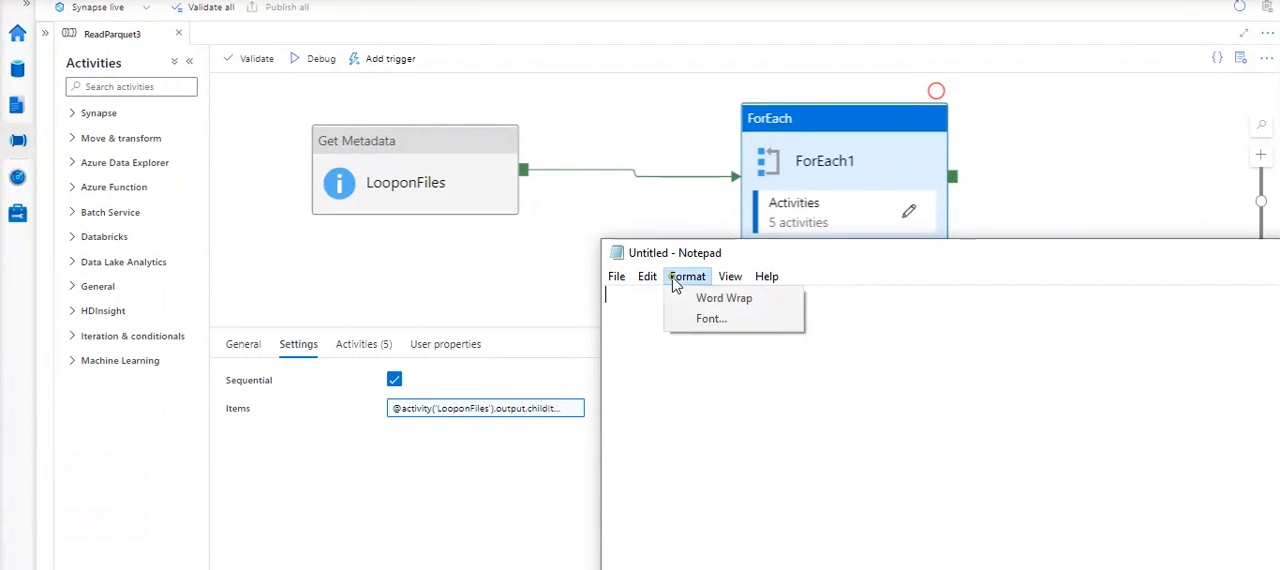
left_click(710, 319)
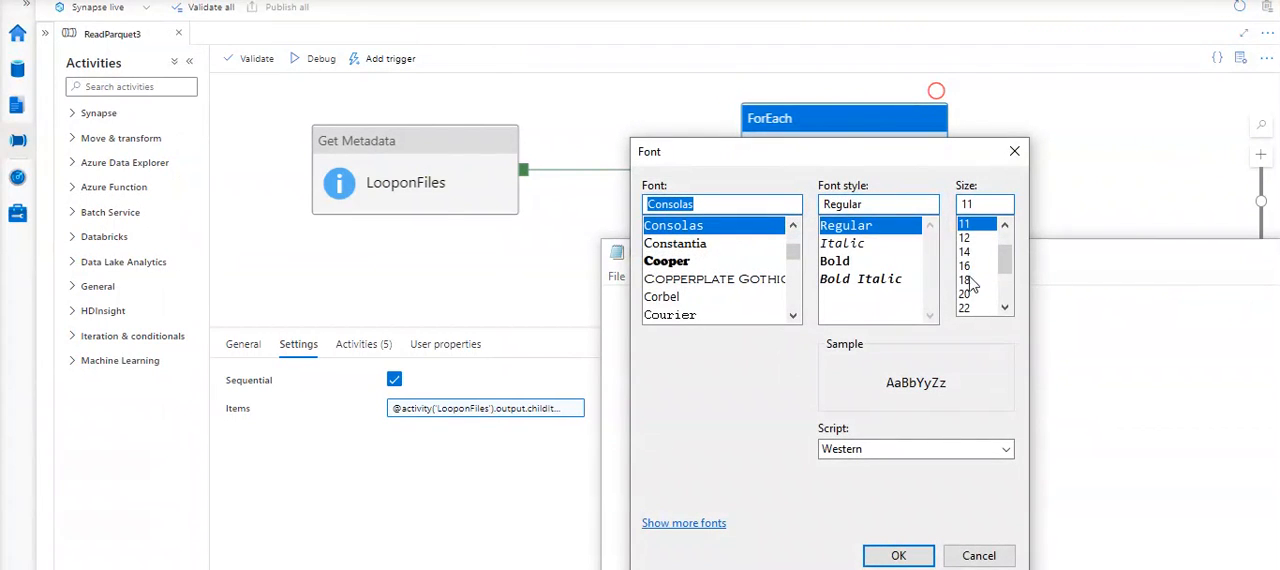
left_click(966, 281)
left_click(899, 553)
- Write the example loop header "for x in childItems" on the second line of the note
key("Return")
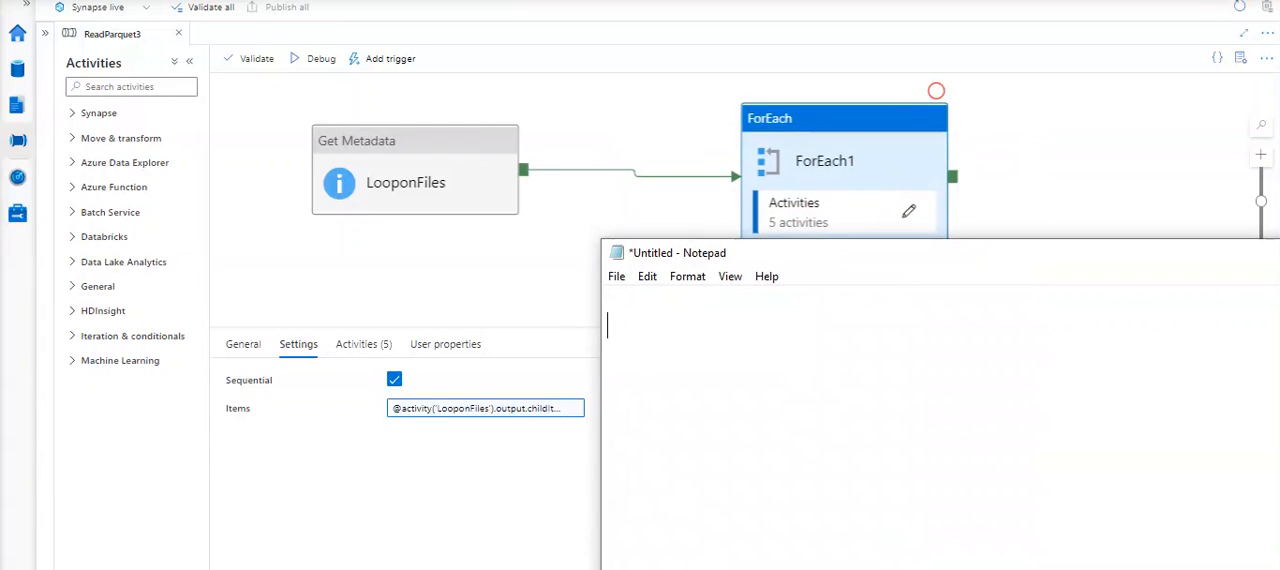
type("for x in collection1")
left_click(789, 333)
double_click(789, 333)
type("ch")
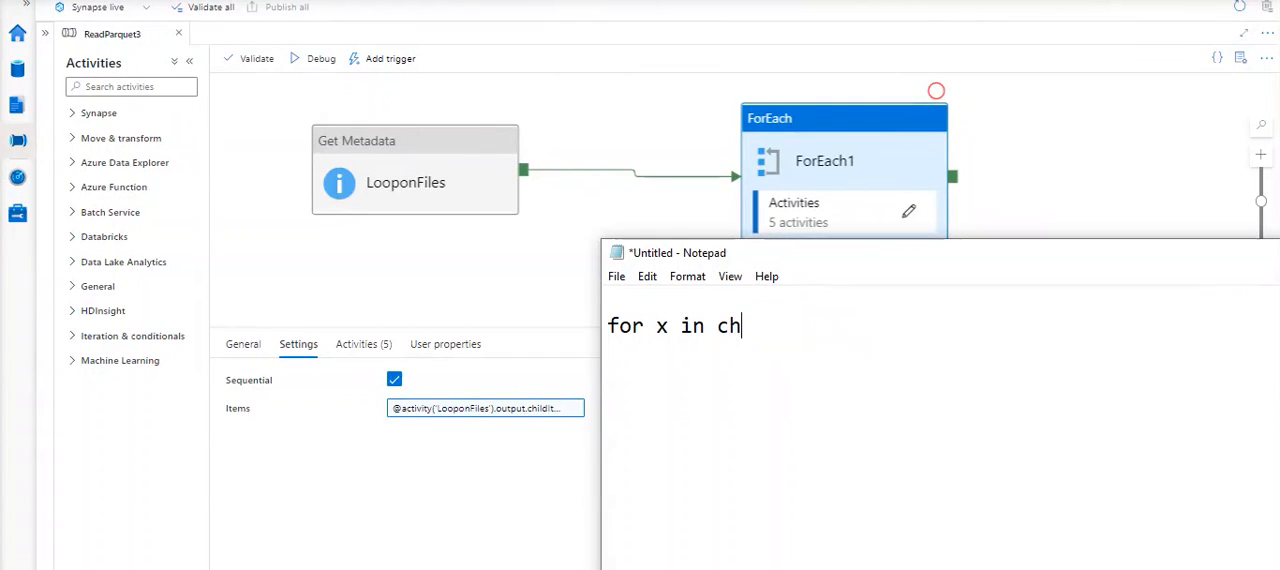
type("ildItems")
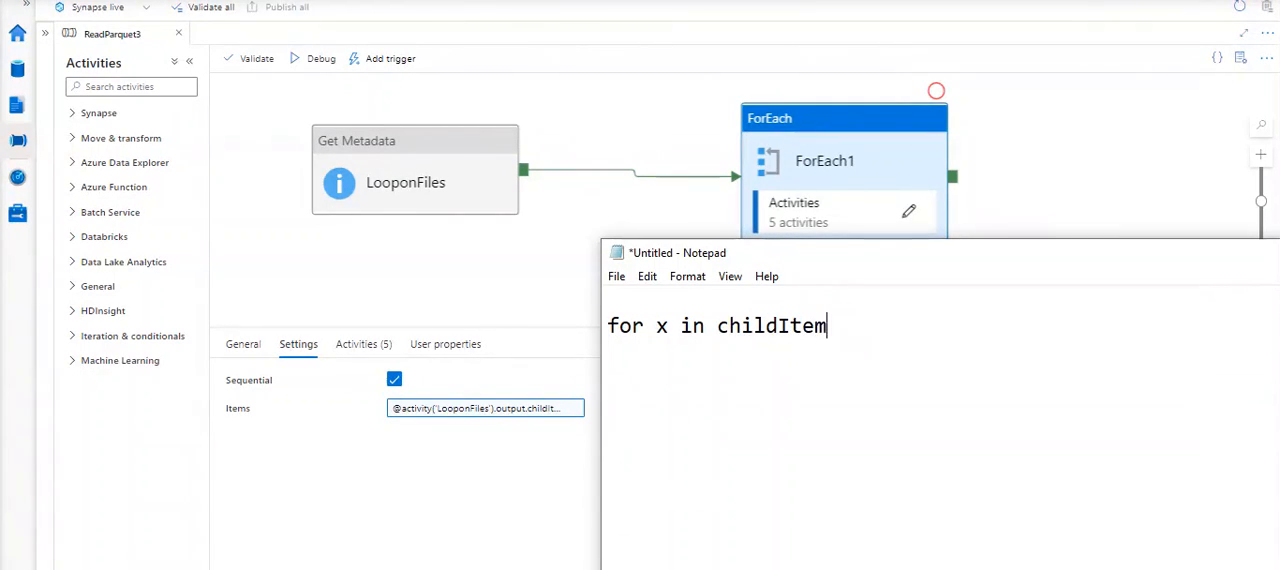
- End the loop header with a colon, add an indented "print(x)" line below it, and highlight "childItems:"
double_click(662, 327)
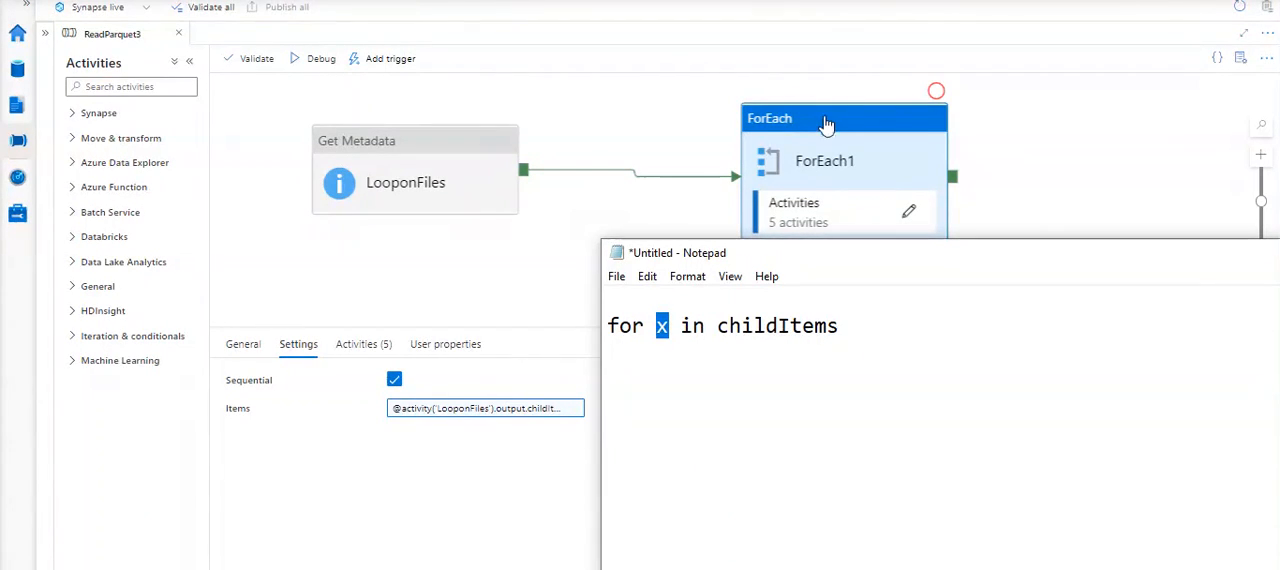
left_click(853, 323)
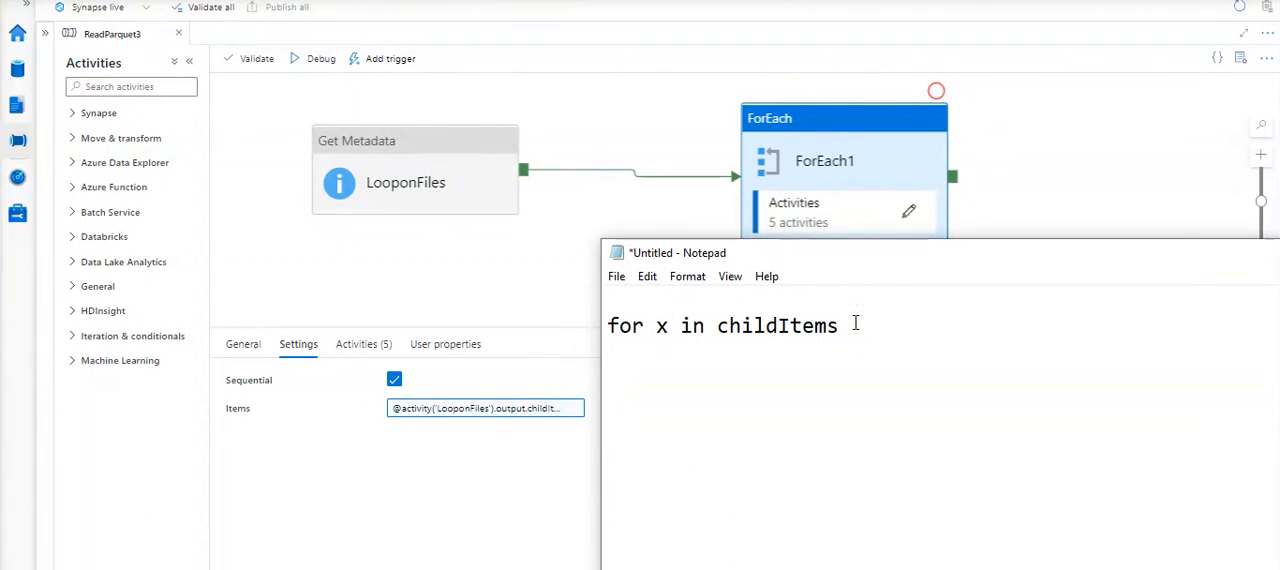
key("Return")
type("print()")
key("Left")
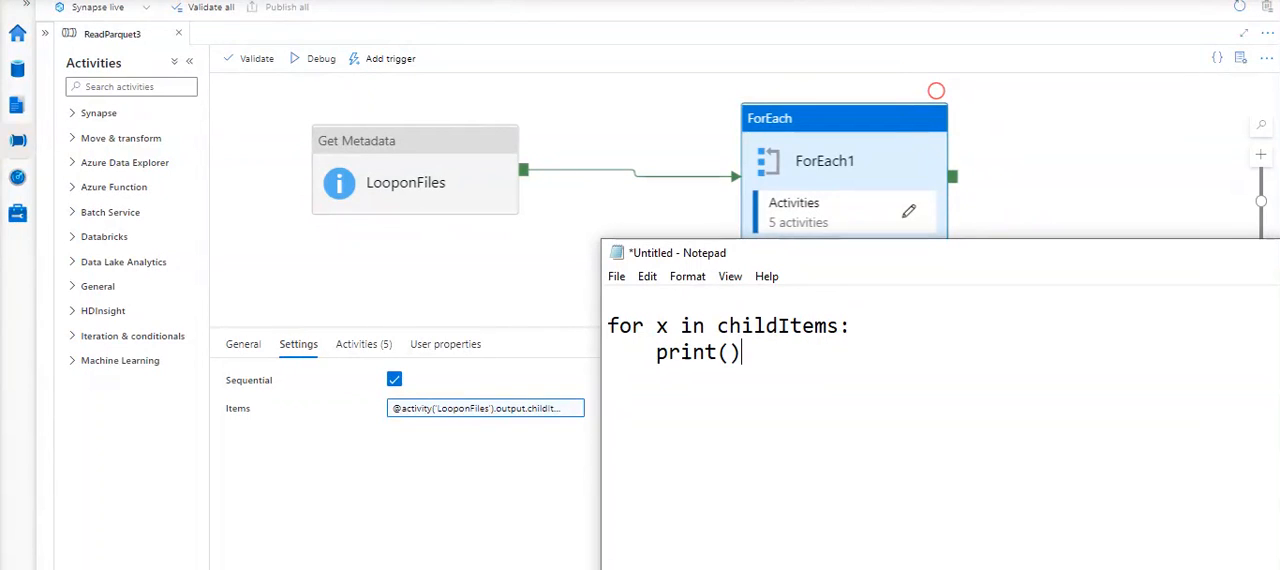
type("x")
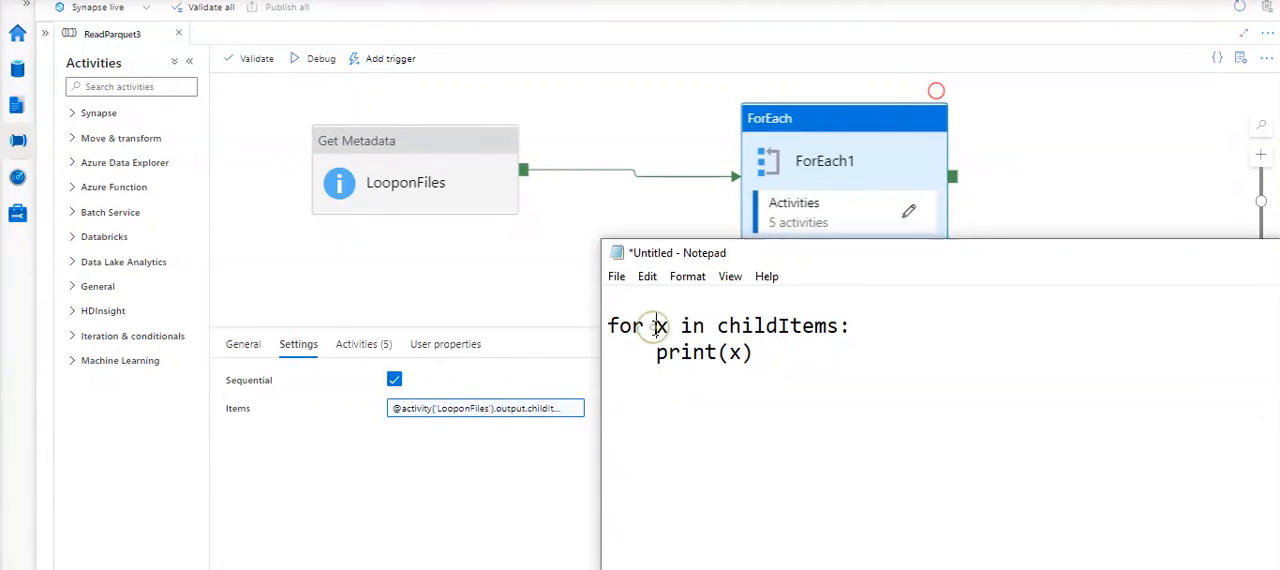
left_click_drag(717, 326, 851, 326)
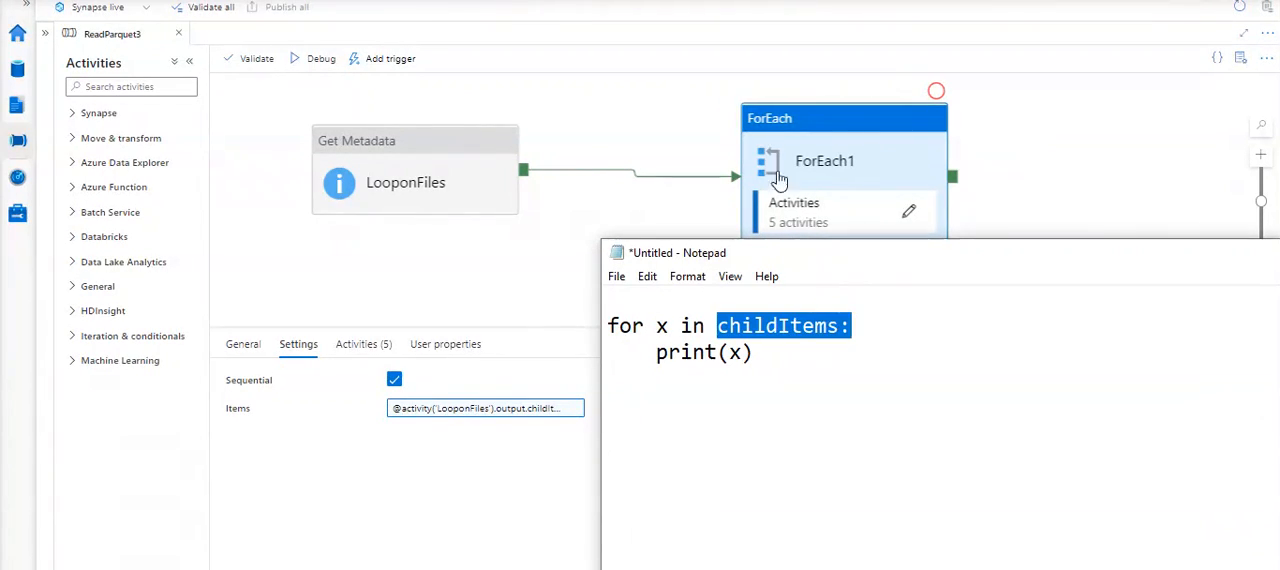
- Return to the pipeline, review the Items expression of ForEach1 and close it without changes
left_click(843, 135)
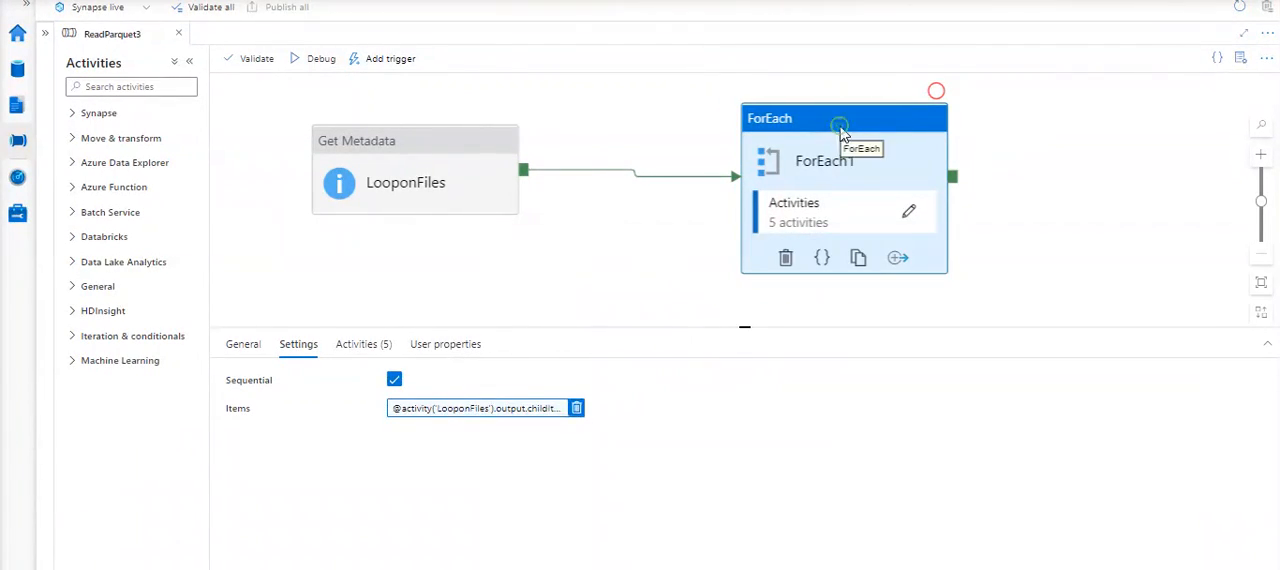
left_click(541, 411)
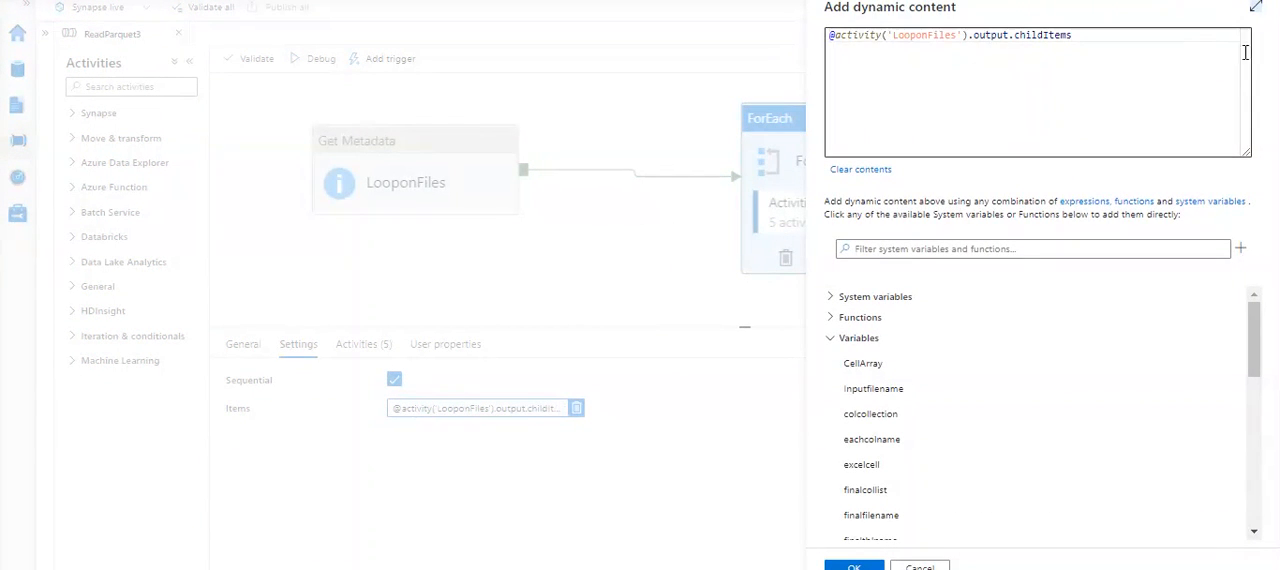
left_click(854, 566)
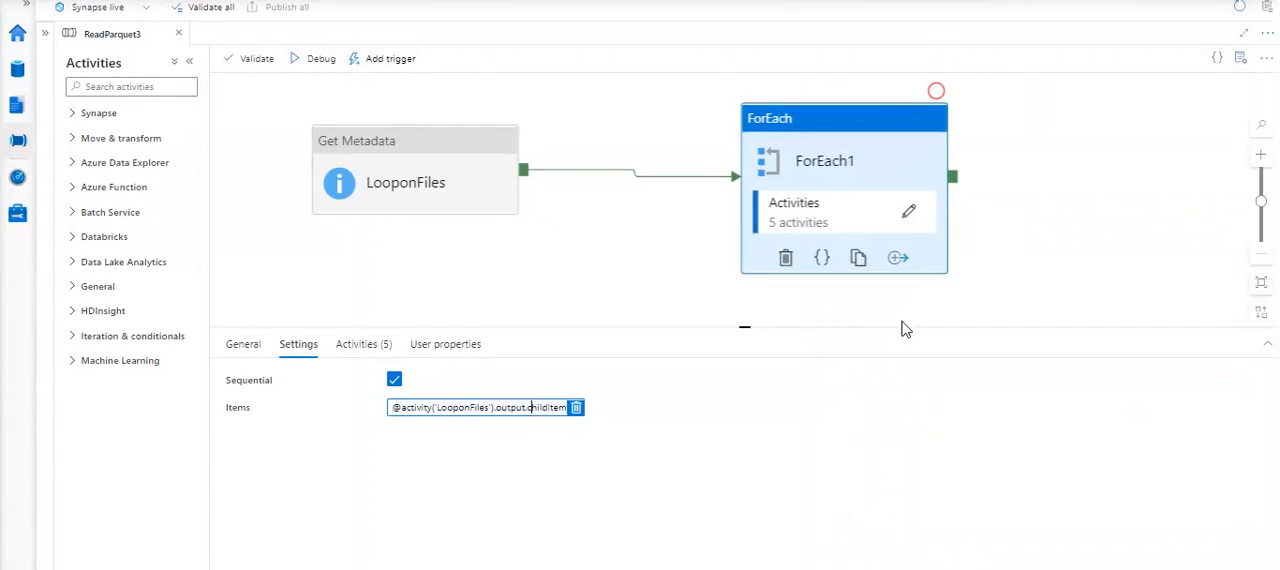
- Open the activities inside ForEach1 and show the variable settings of the Inputfile activity
left_click(913, 215)
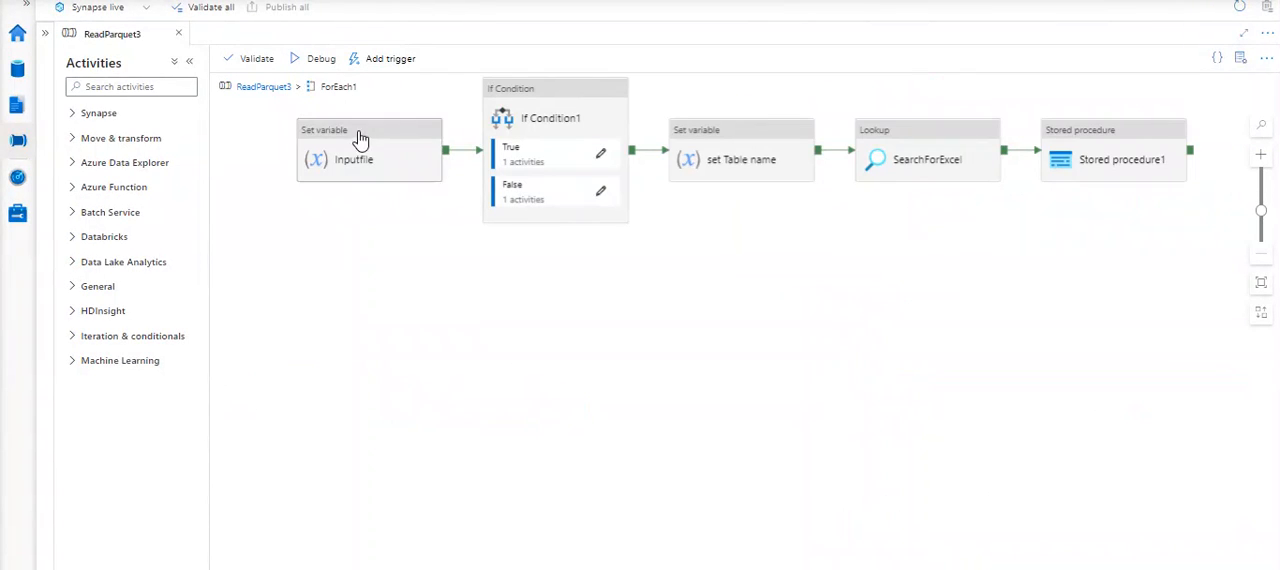
left_click_drag(358, 152, 331, 154)
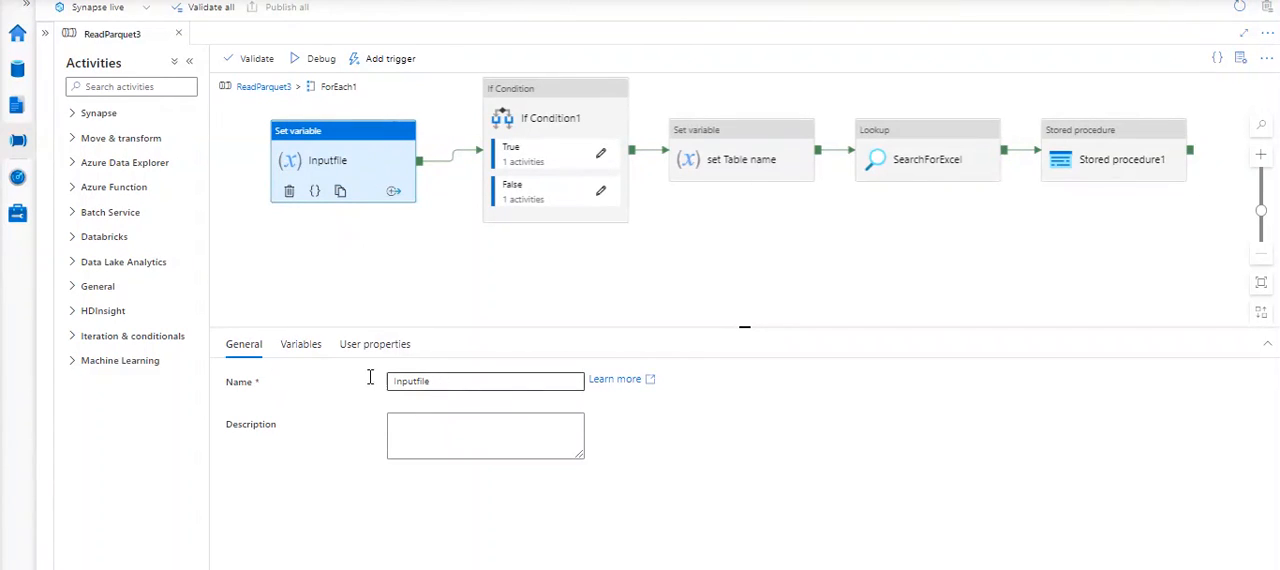
left_click(304, 352)
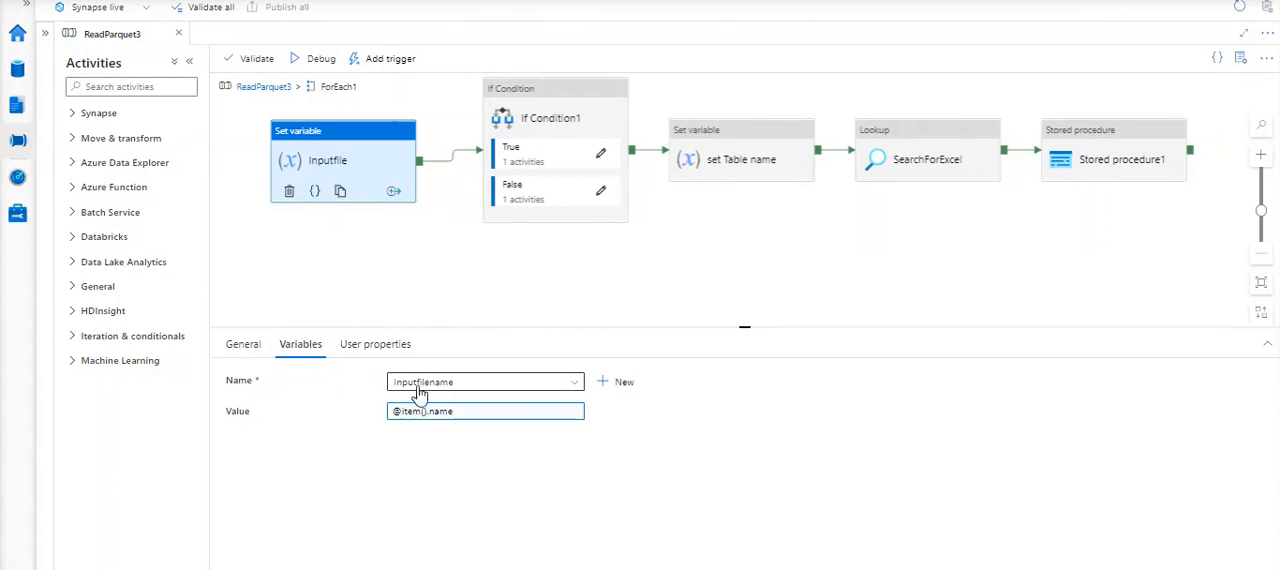
- Examine Inputfile's value expression against the ForEach iterator entry and the x in the note, and cancel without changes
left_click(468, 415)
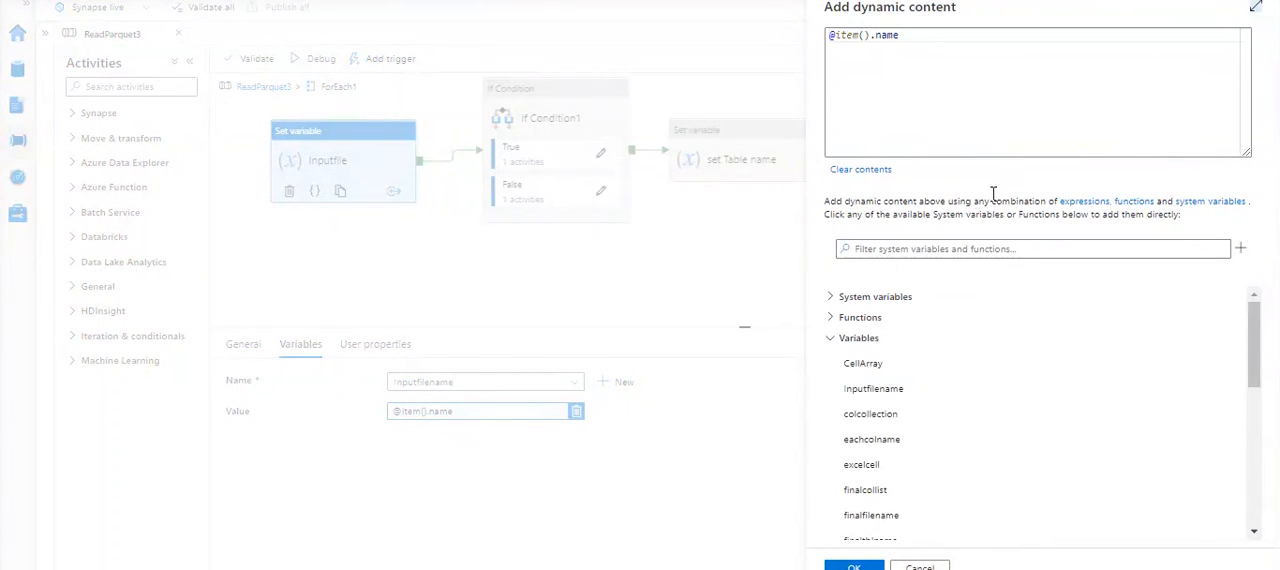
scroll(958, 413, "down", 5)
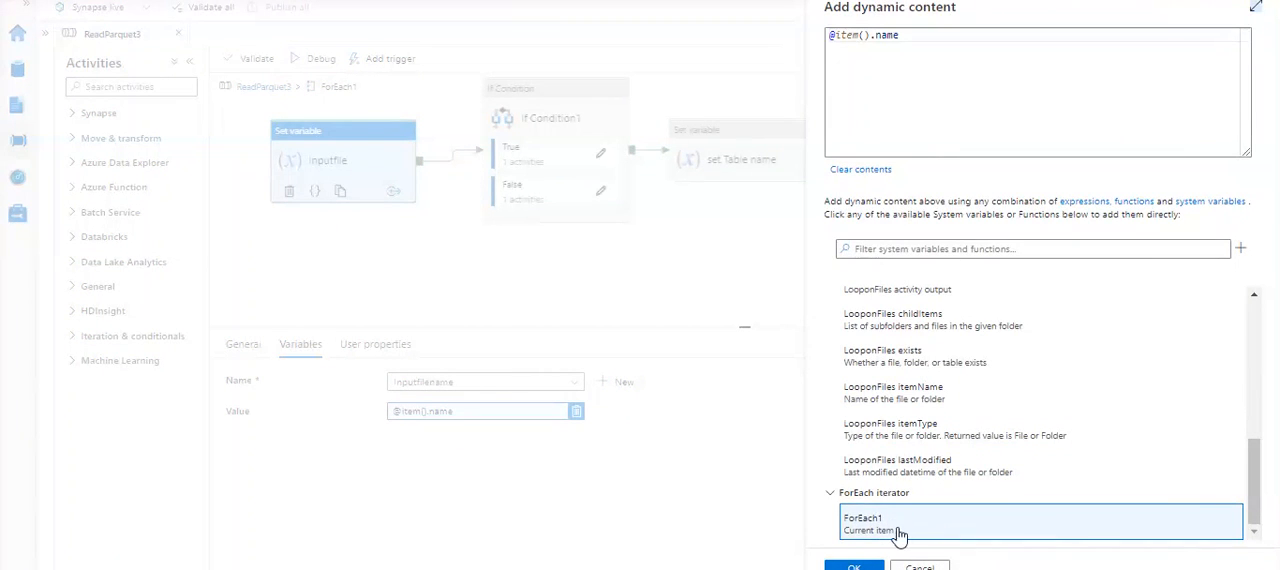
left_click(876, 73)
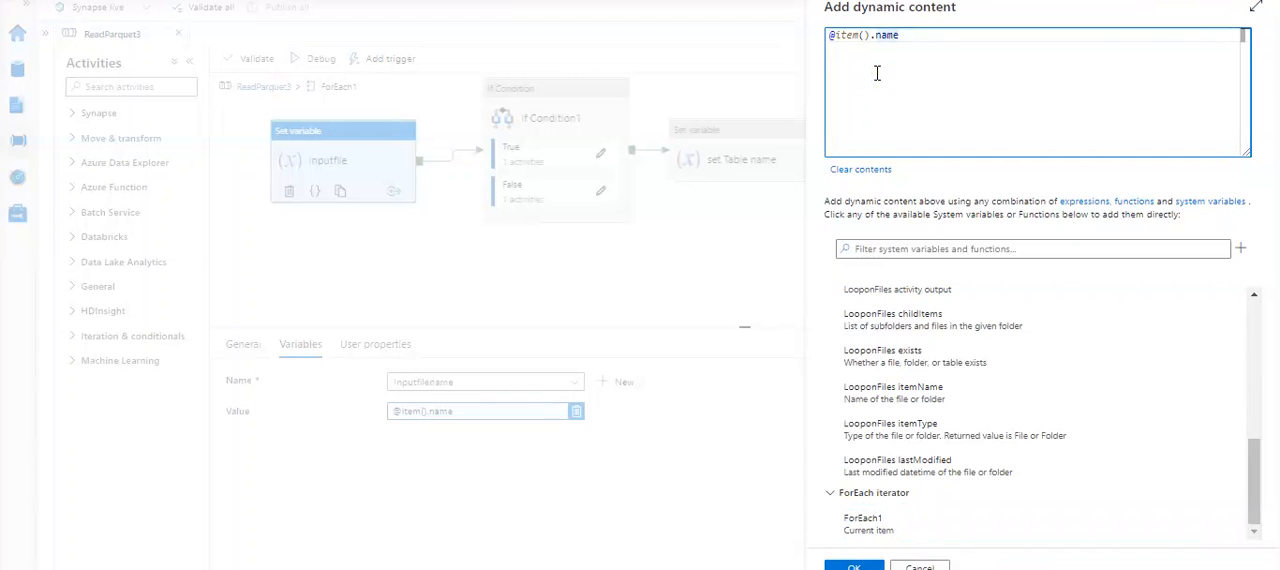
key("ctrl+shift+Left")
key("alt+Tab")
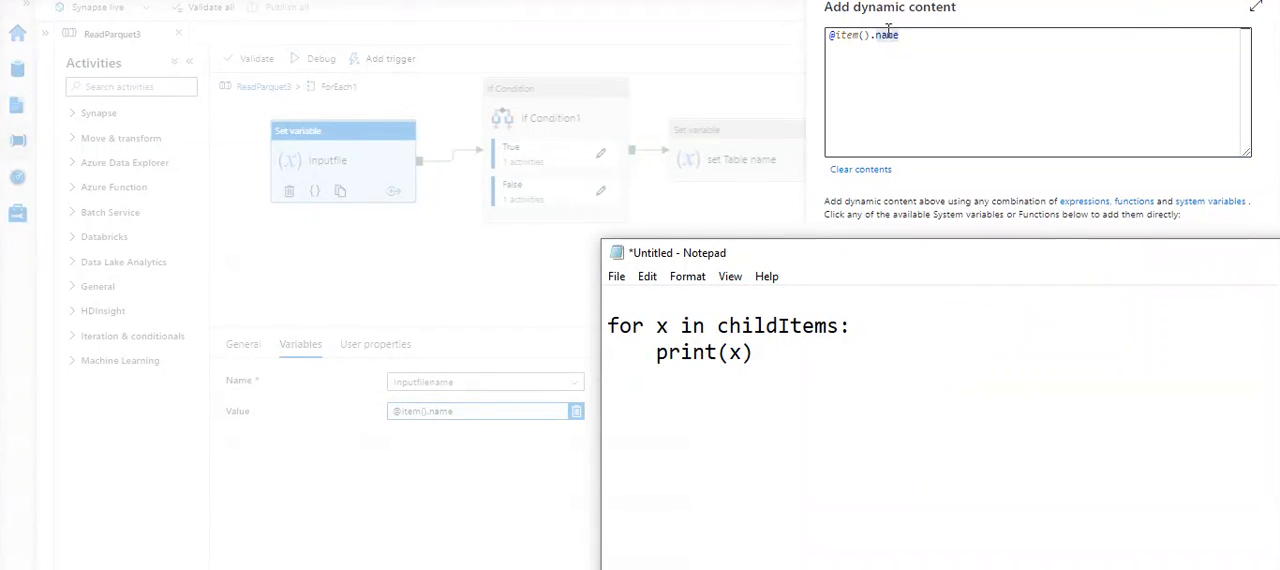
left_click(734, 358)
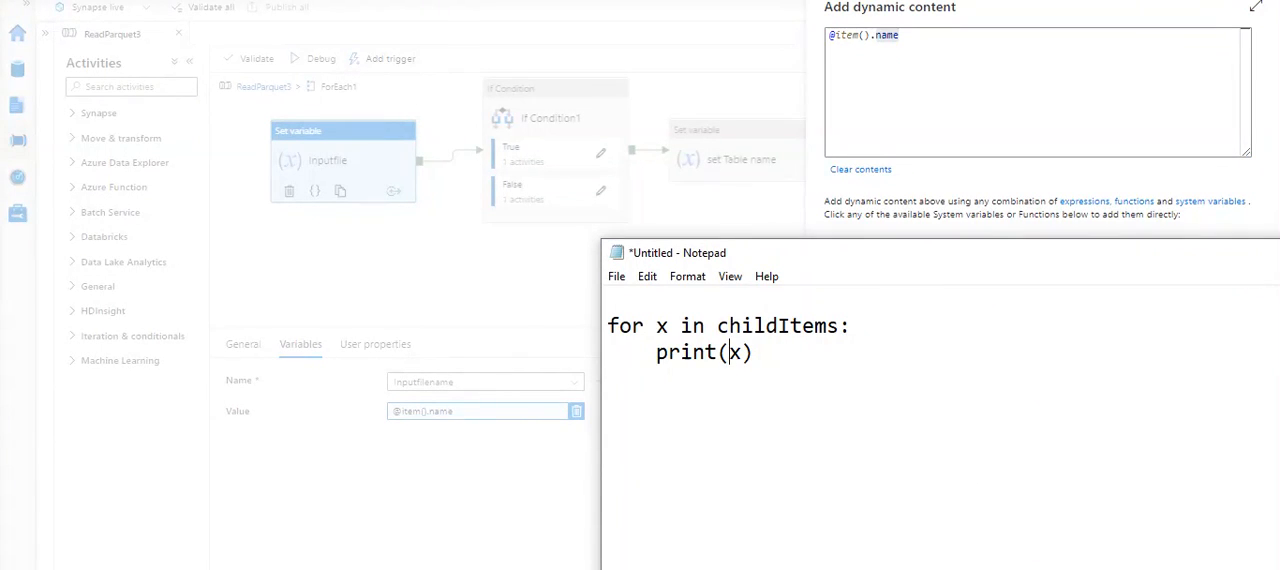
key("alt+Tab")
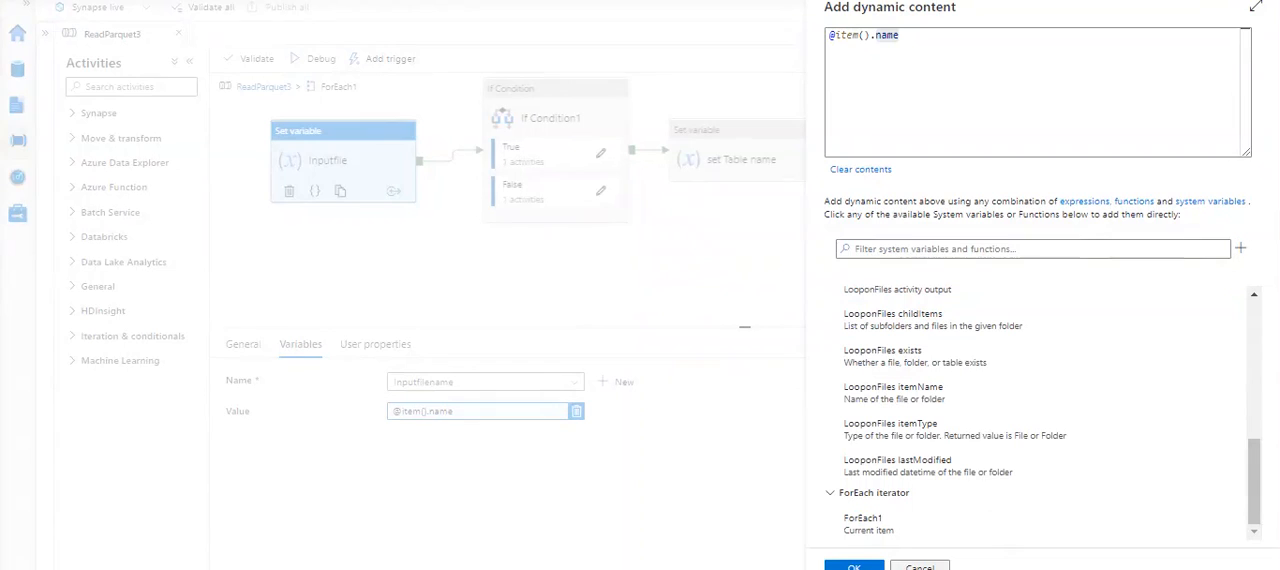
left_click(919, 566)
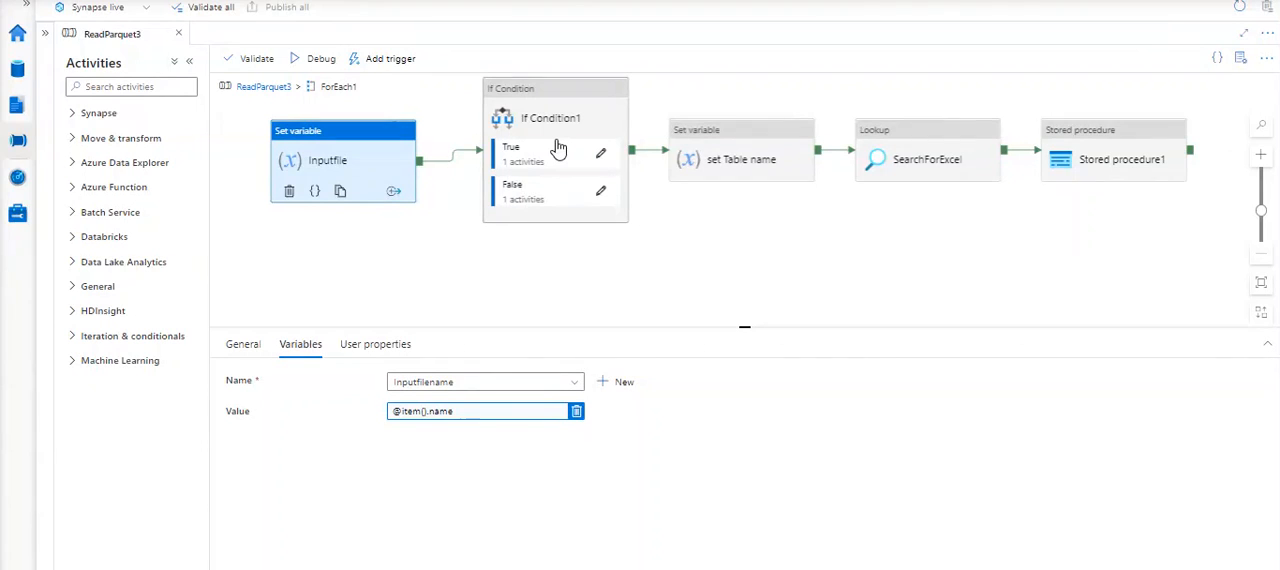
- Open the expression of If Condition1 and examine its indexOf part
left_click(533, 98)
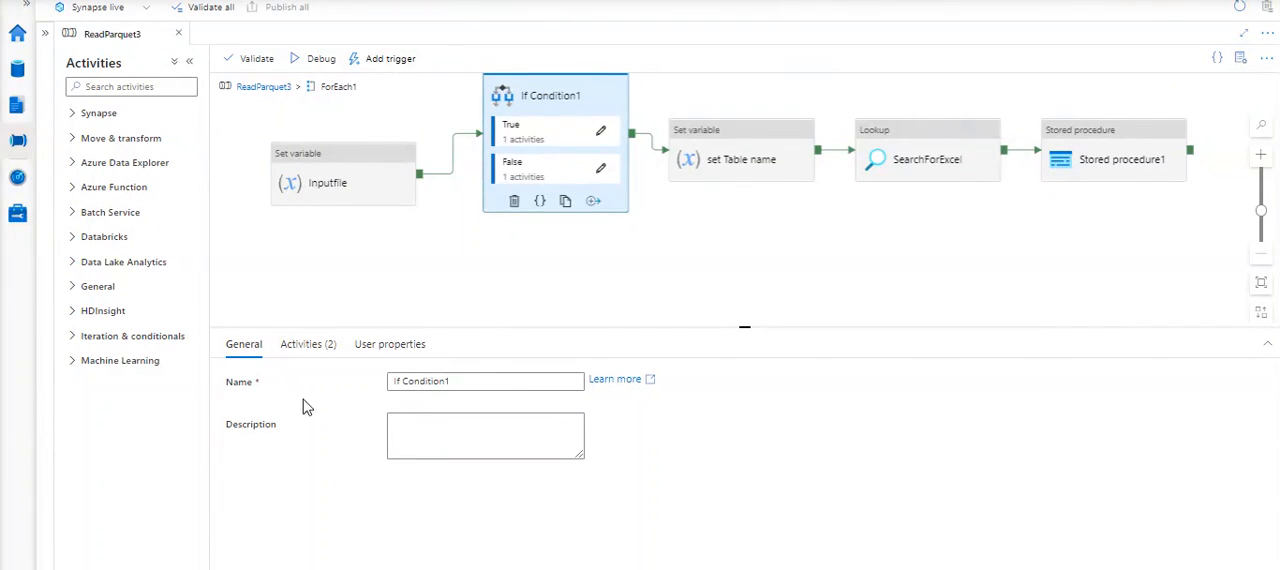
left_click(300, 344)
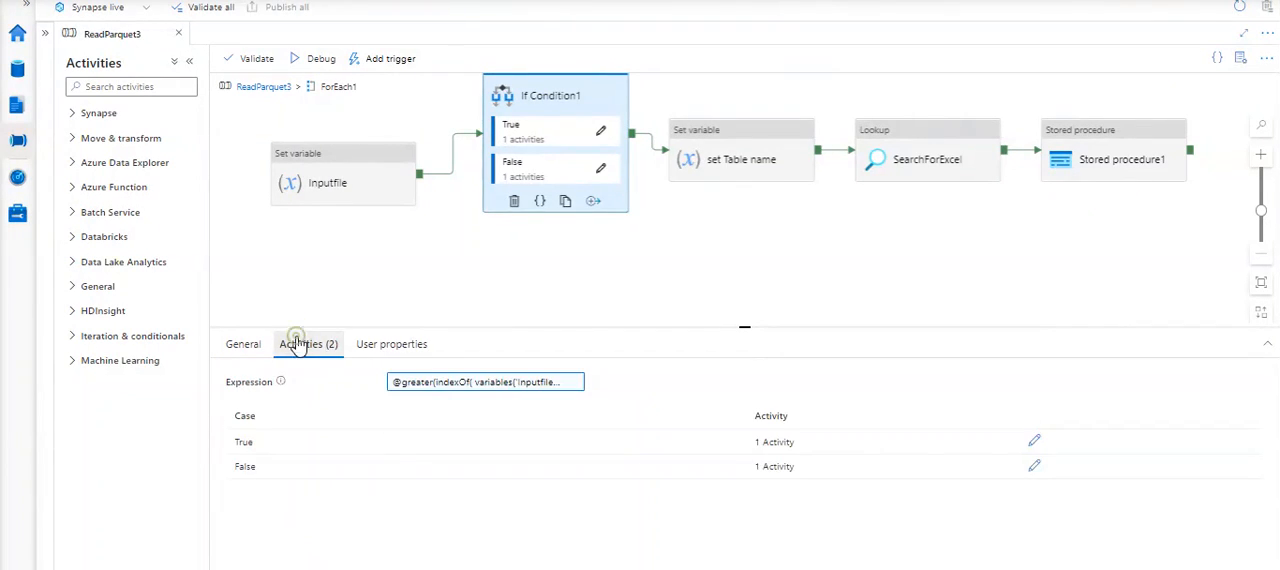
left_click(452, 388)
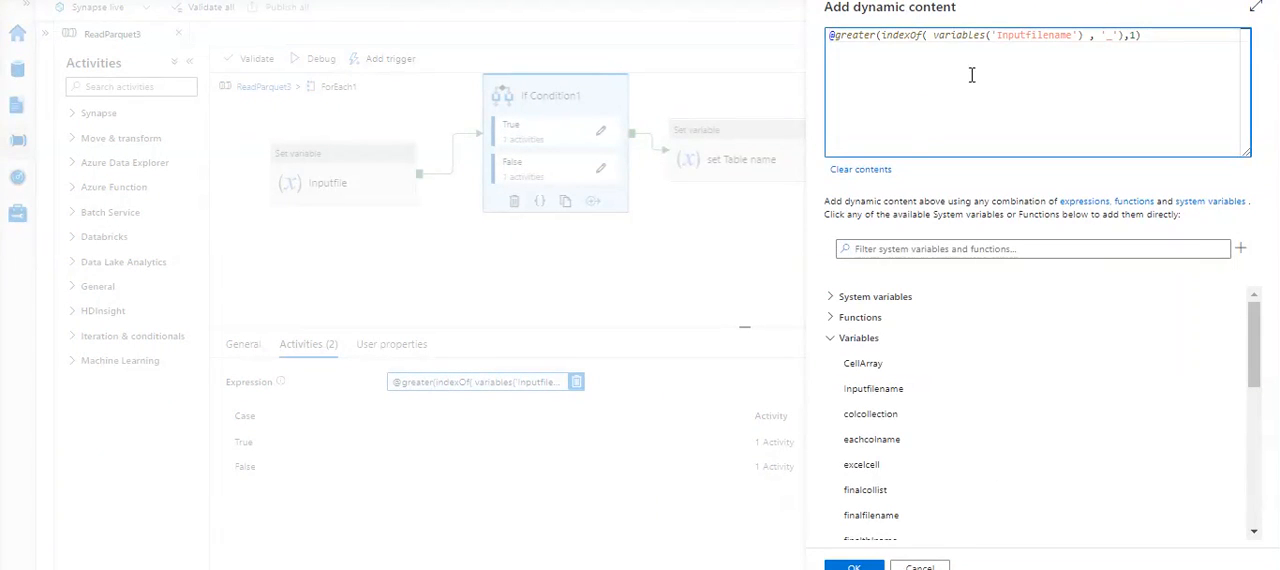
left_click(934, 36)
left_click(745, 566)
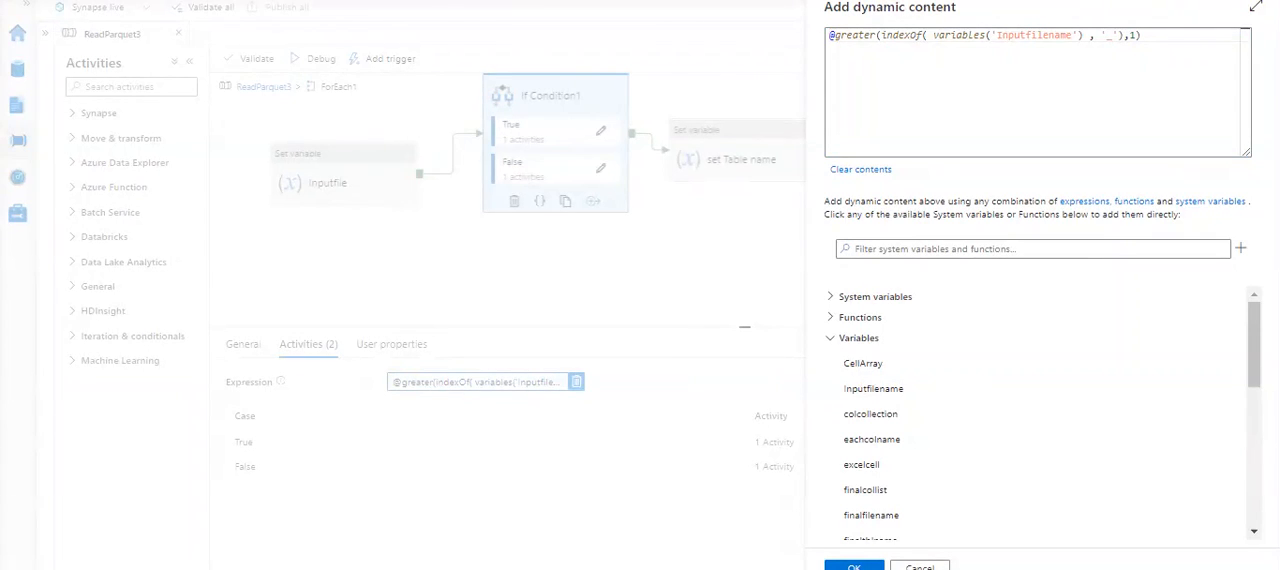
- Replace the Notepad loop example with the explanation ".indexOf == contains"
key("alt+Tab")
key("ctrl+a")
key("BackSpace")
type(".indexOf  == ")
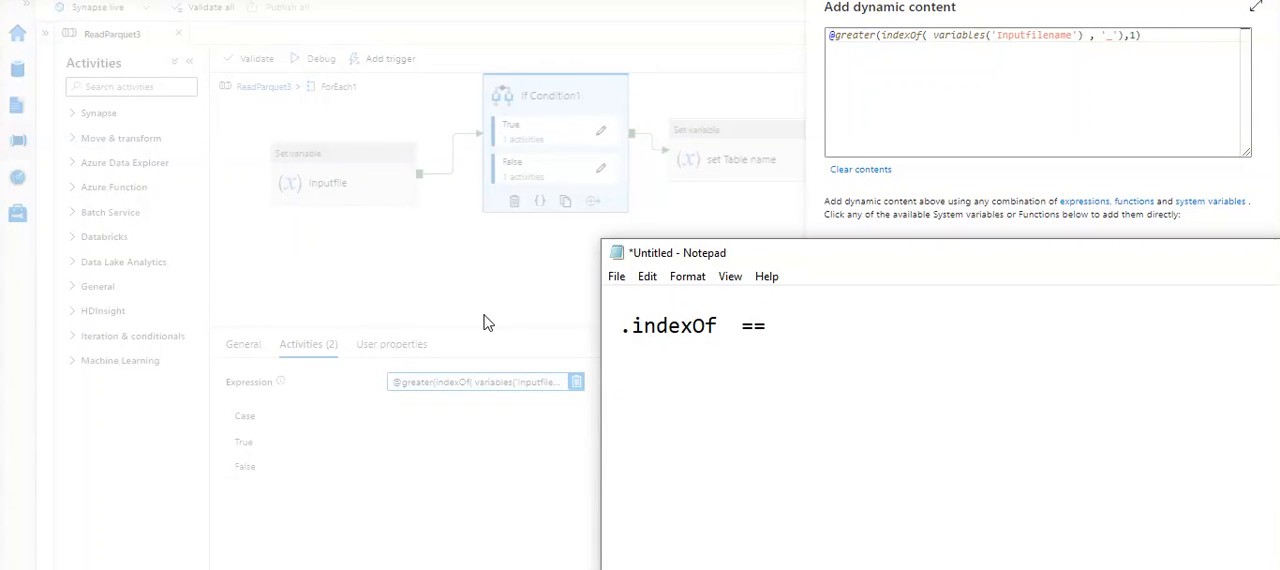
type("contains")
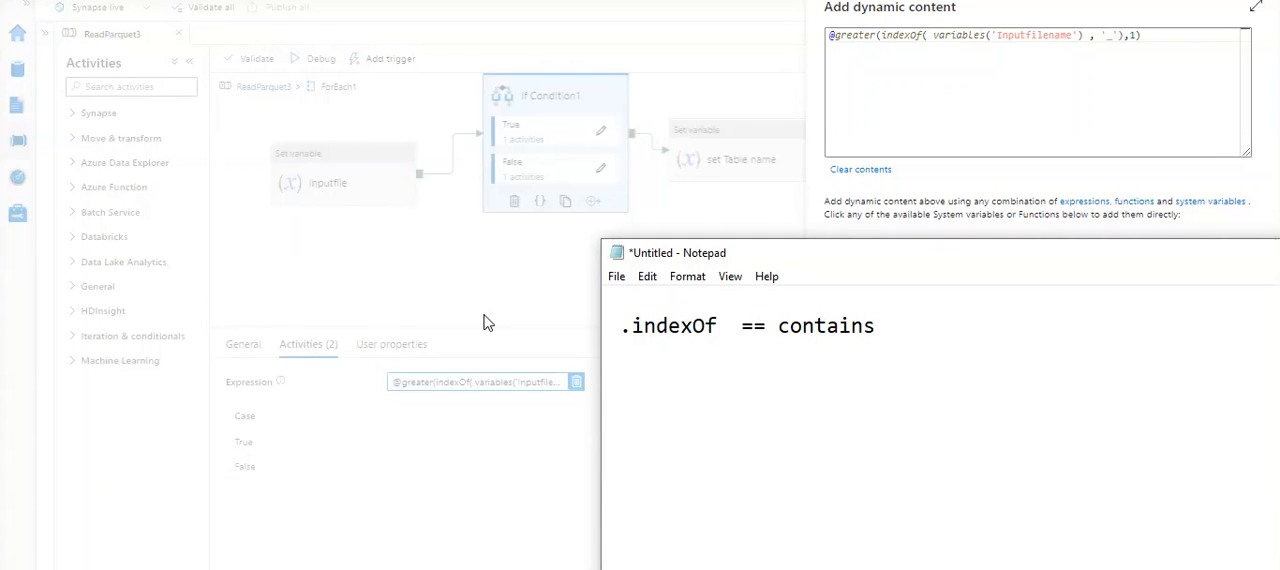
- Examine the variables('Inputfilename'), '_' and greater parts of the condition expression
left_click(958, 78)
left_click_drag(931, 40, 1086, 31)
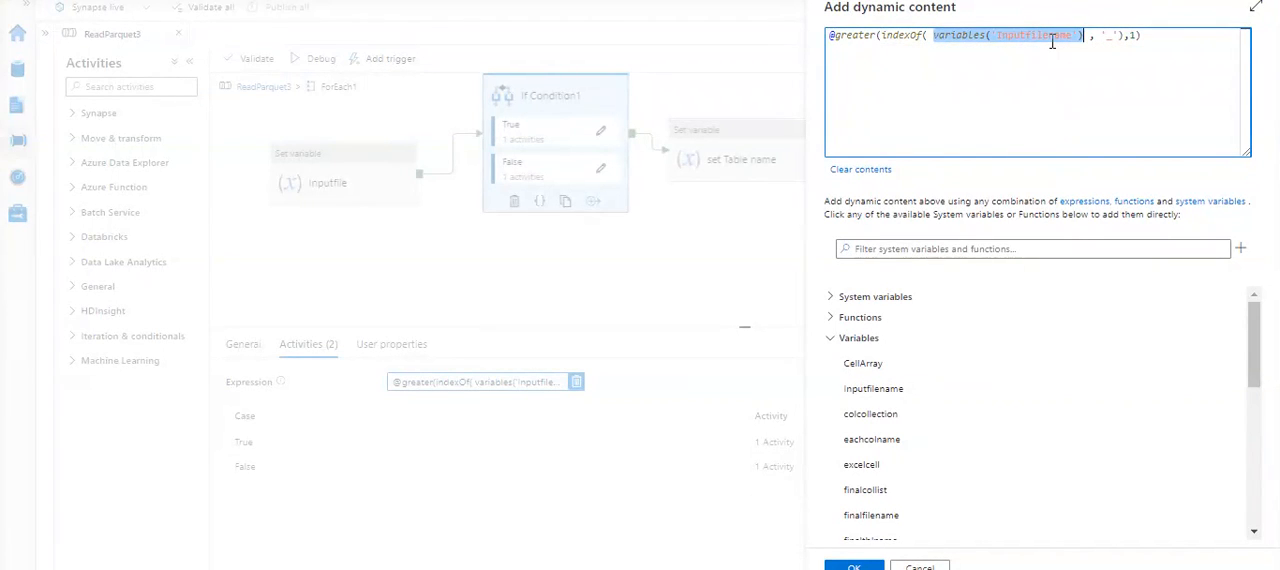
left_click(1118, 37)
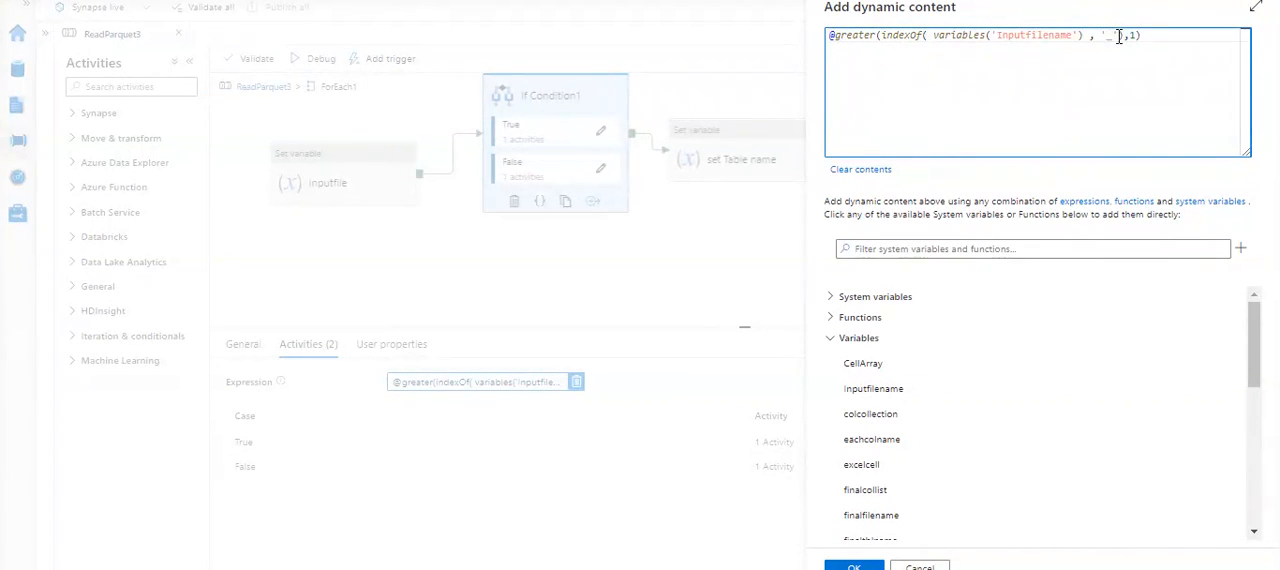
double_click(858, 35)
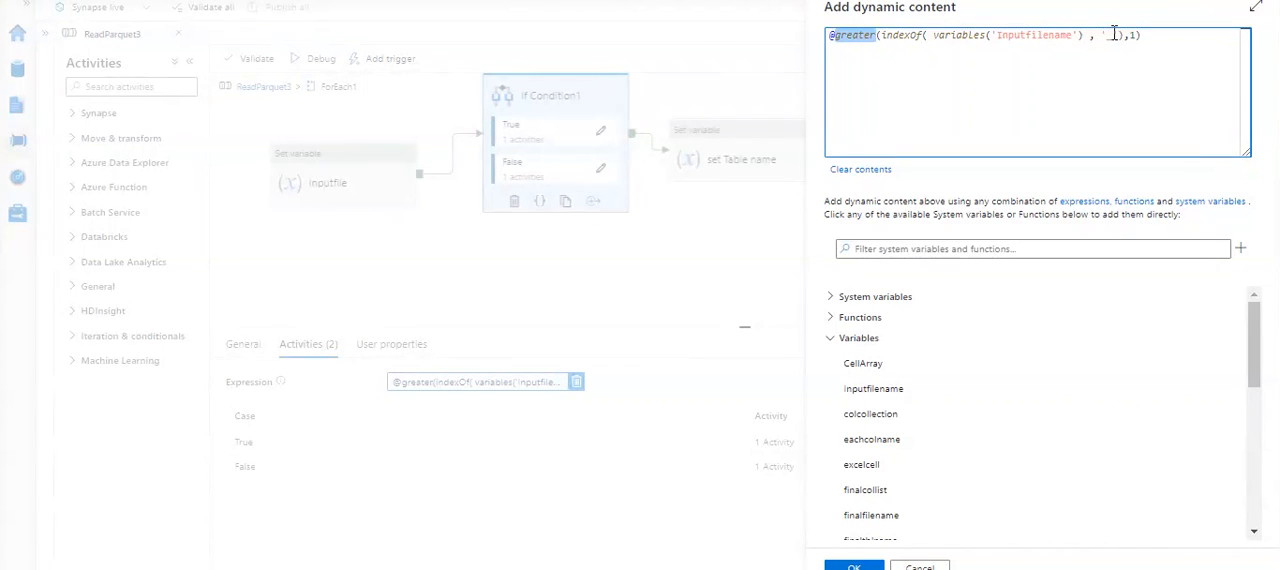
left_click(1048, 62)
- Replace the Notepad text with a copy of the whole condition expression and reposition the window so it fits on screen
key("ctrl+a")
key("ctrl+c")
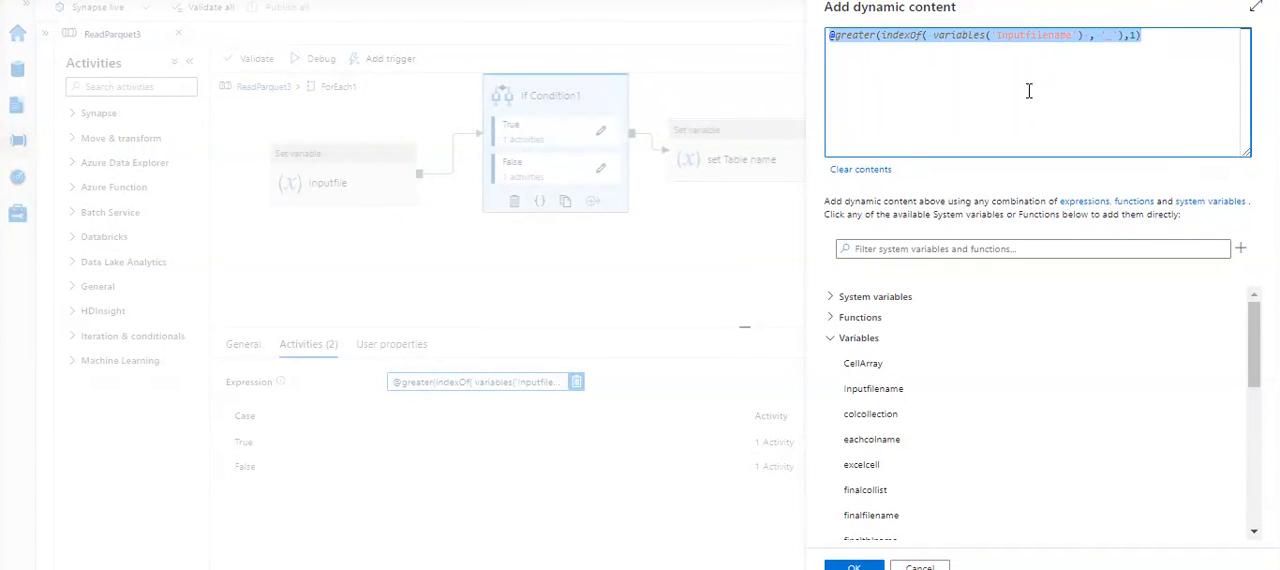
key("alt+Tab")
key("ctrl+a")
key("BackSpace")
key("ctrl+v")
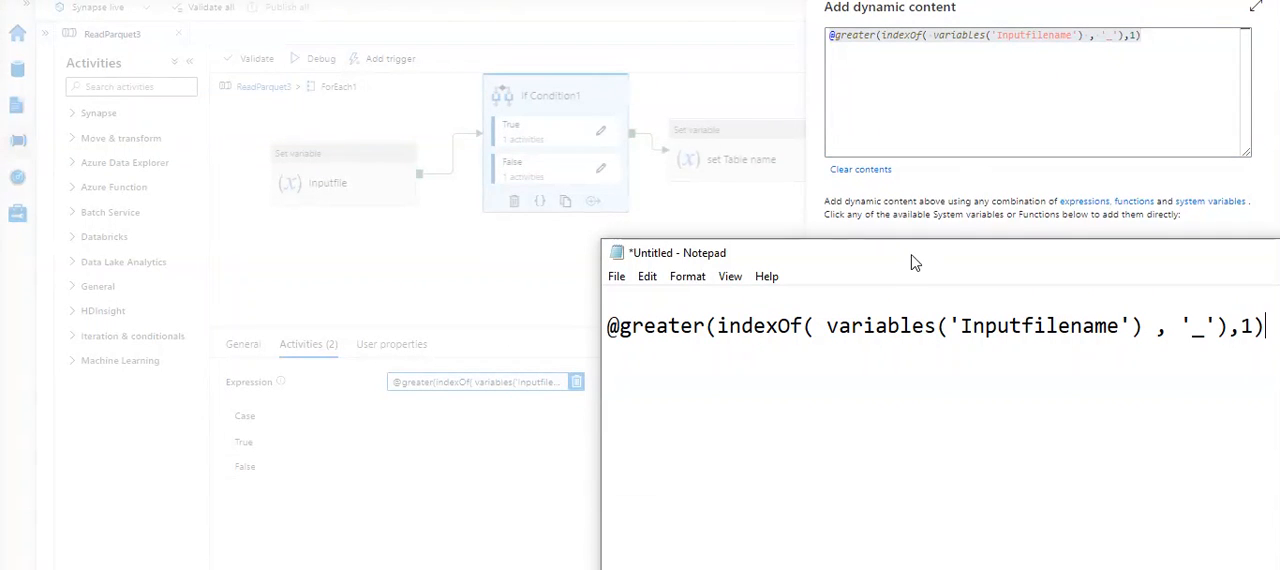
left_click_drag(913, 259, 792, 287)
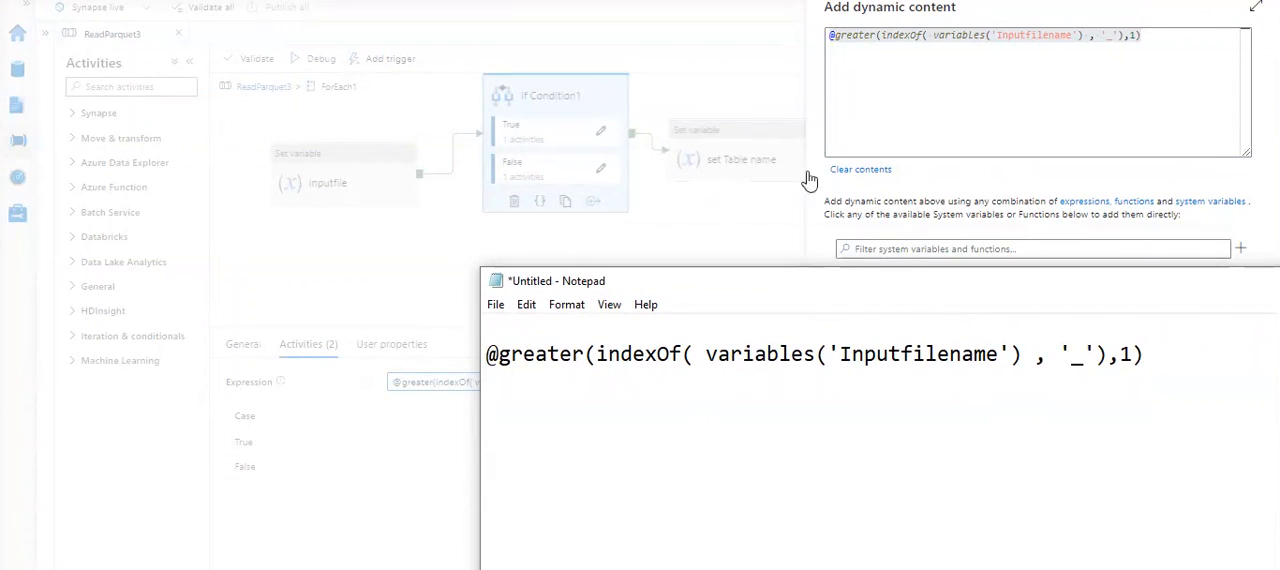
- Return to the pipeline and close the If Condition1 expression without changes
left_click(1034, 133)
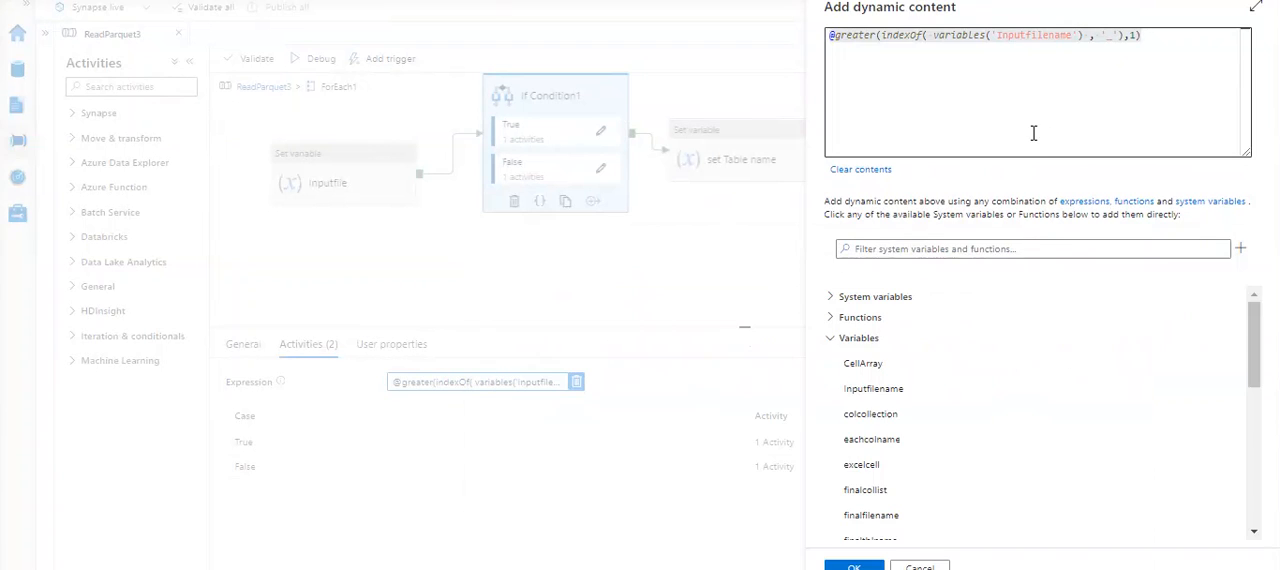
left_click(920, 565)
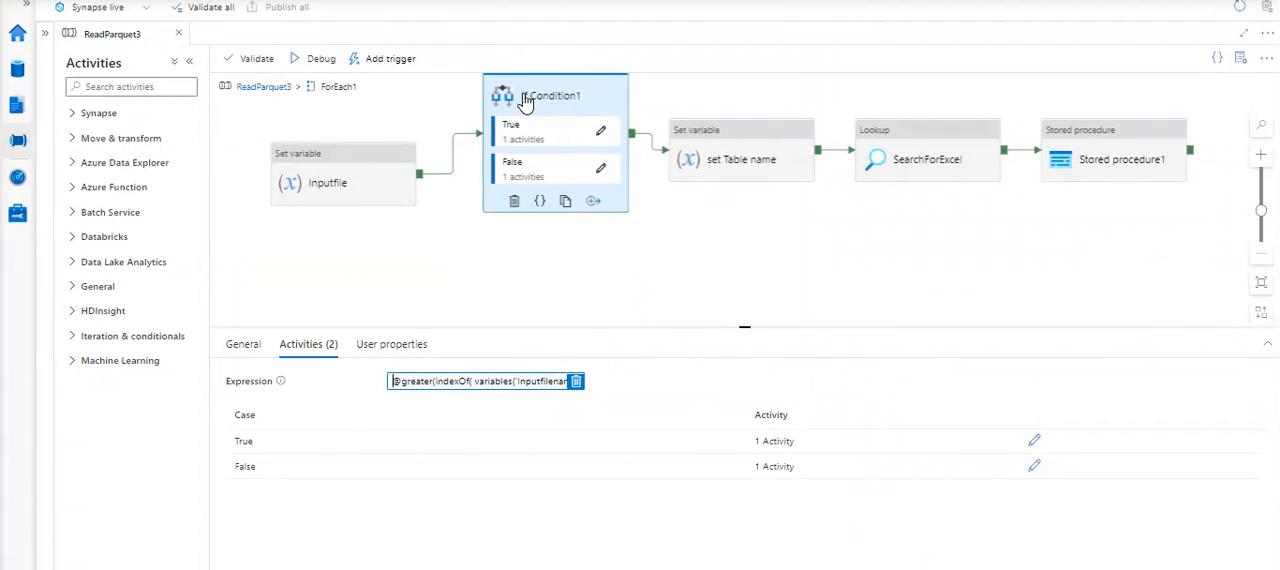
left_click(541, 96)
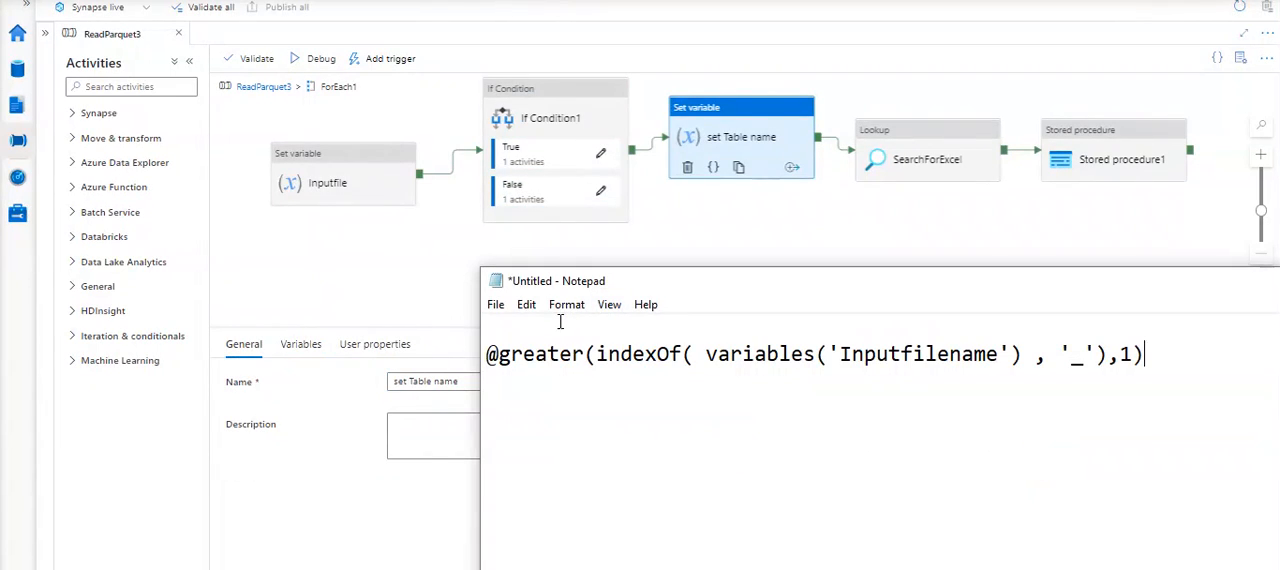
- Clear the Notepad note and start a new outline with the line "Folder"
left_click(560, 321)
key("ctrl+a")
key("Delete")
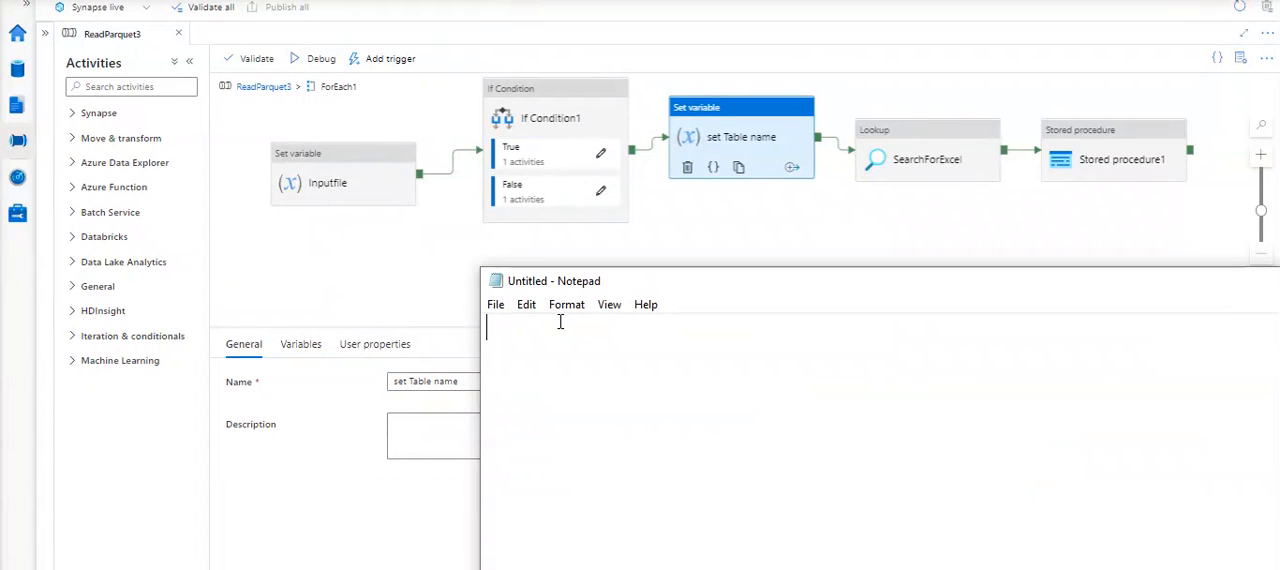
type("Meta\\\\\\\\")
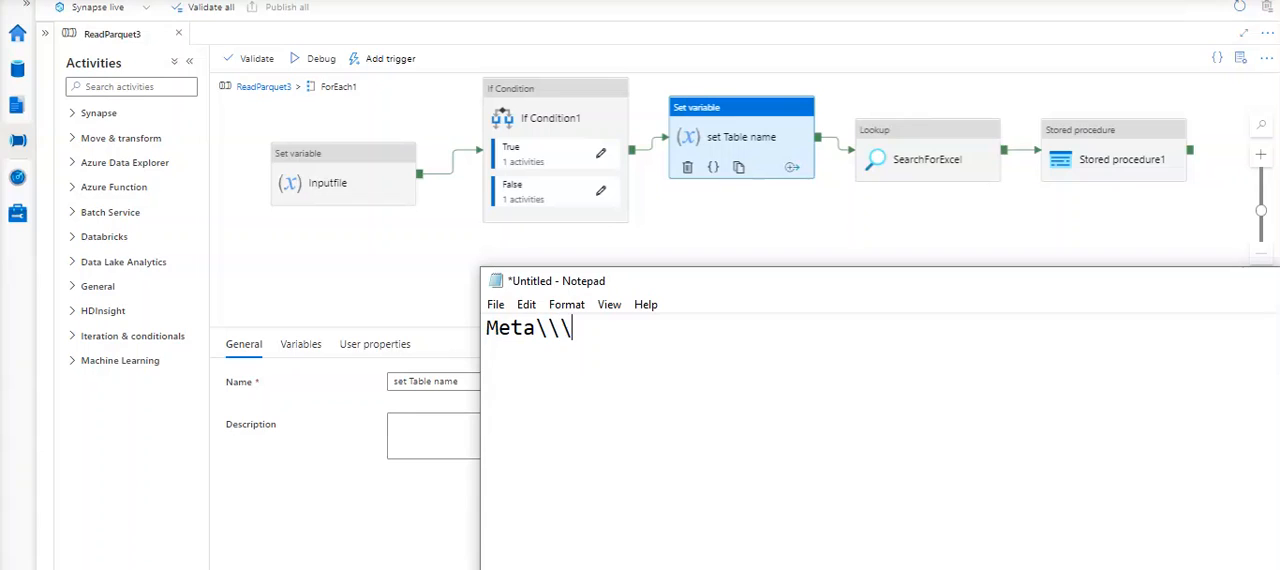
key("BackSpace")
key("BackSpace")
key("BackSpace")
key("BackSpace")
key("BackSpace")
key("BackSpace")
key("BackSpace")
key("BackSpace")
type("Folder")
key("Return")
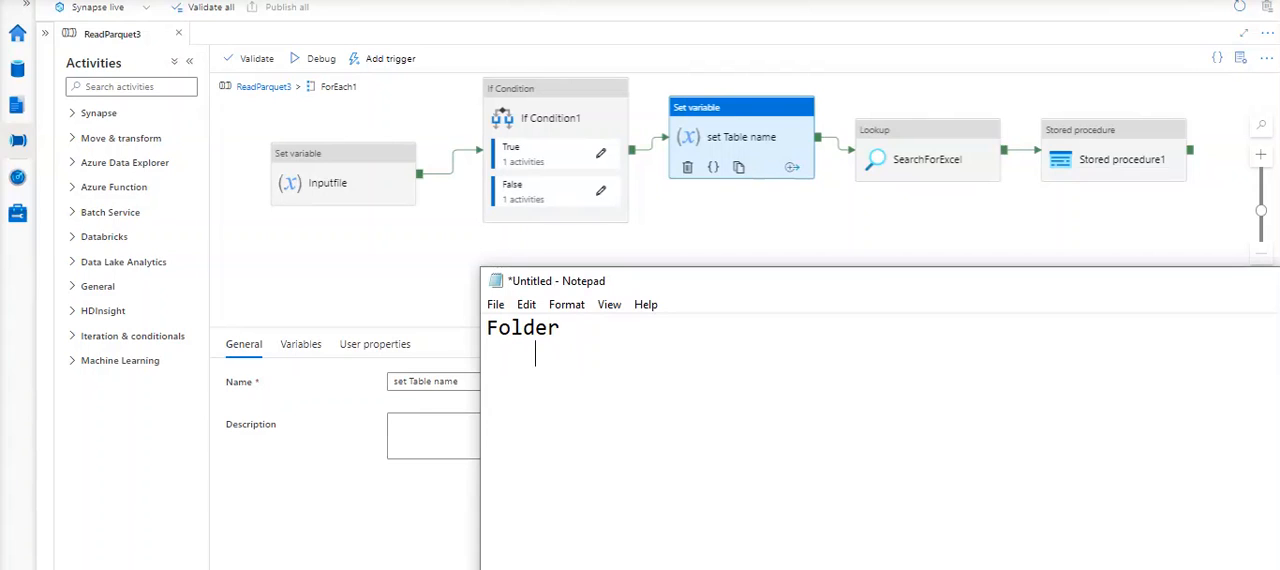
- Add the indented outline lines "5 files" and, one level deeper, "foreach x in 5 files" below Folder
type("5 files")
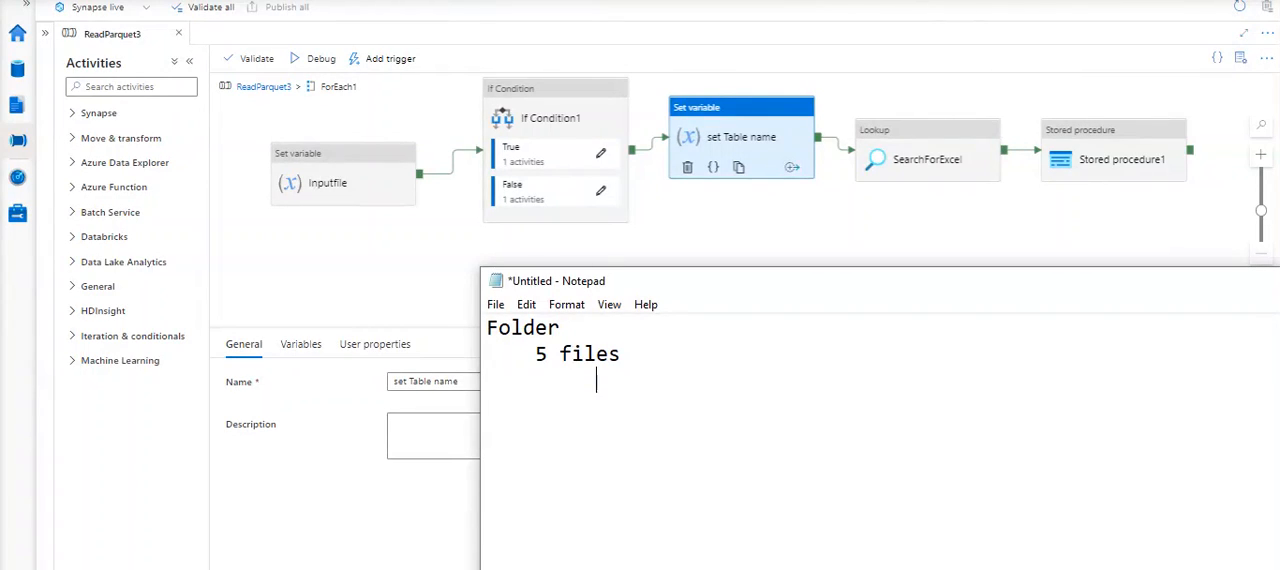
key("Return")
type("foreach x in 5 files")
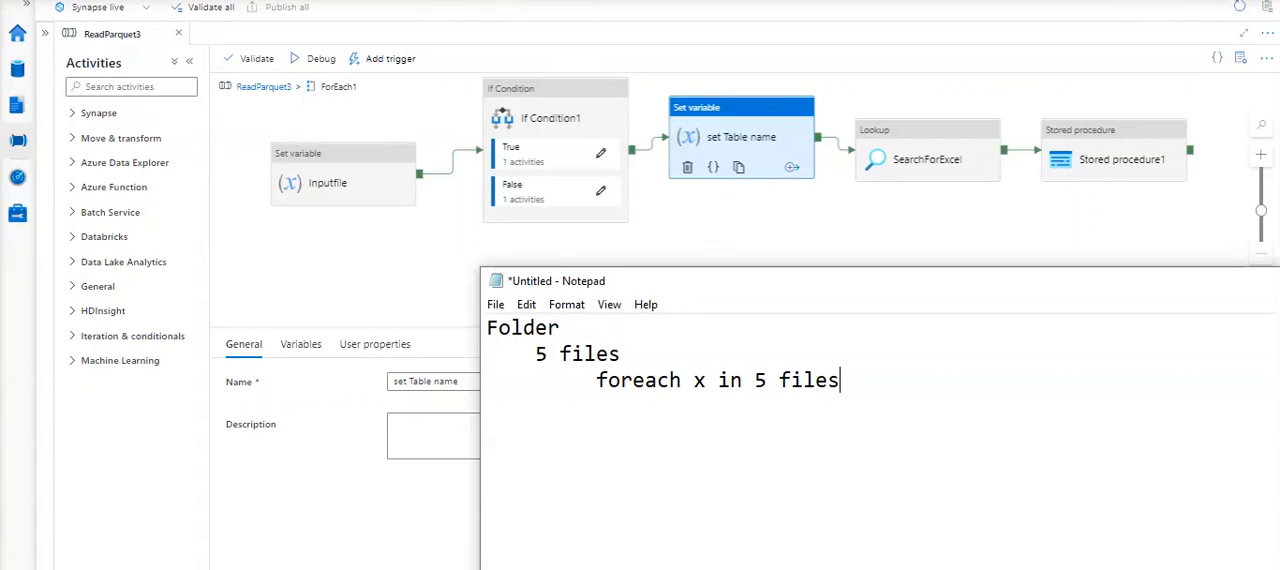
- Add the further indented outline lines "x" and "if condition" below the foreach line
key("Return")
type("x")
key("Return")
type("if condition             ")
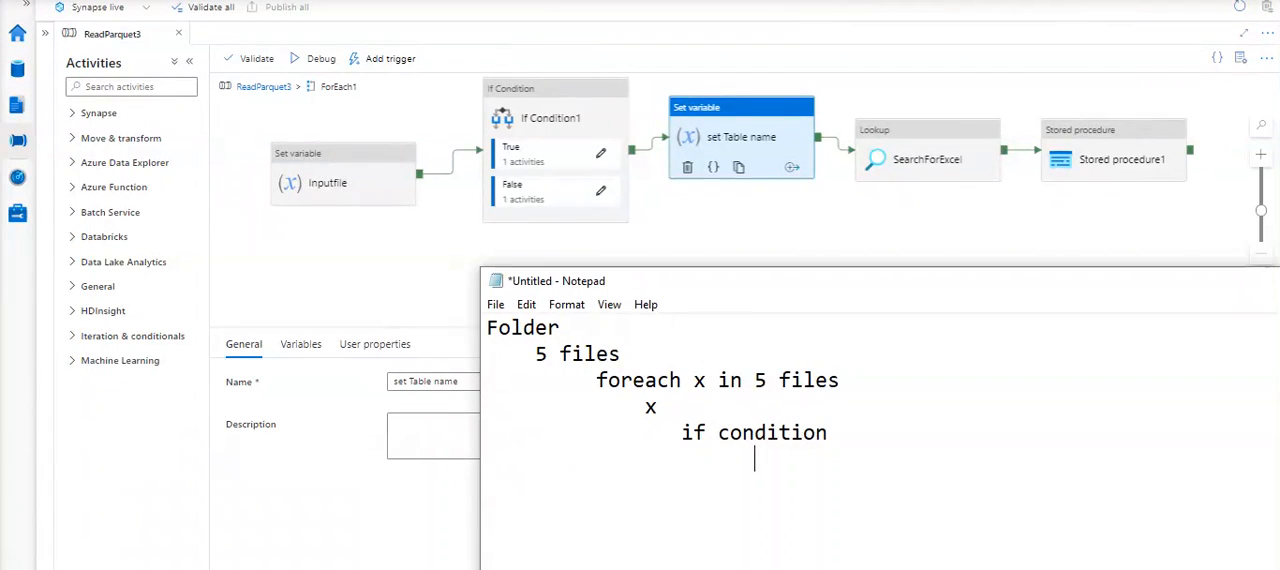
type("          x contain")
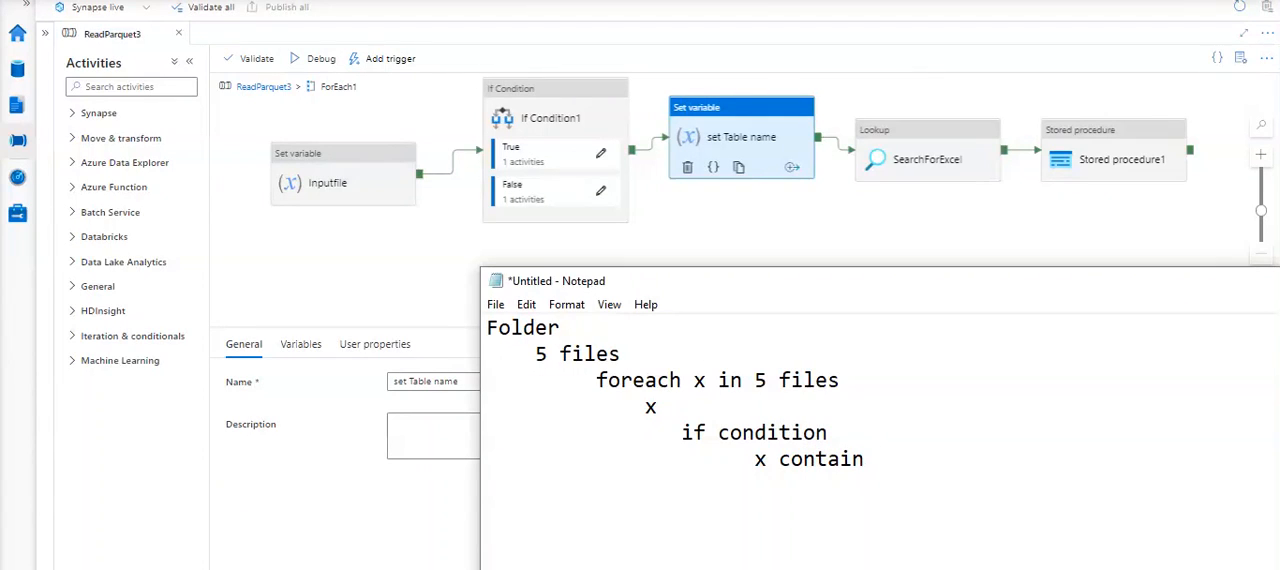
- Write the indented line "x contains ()" below the if condition line
key("BackSpace")
key("BackSpace")
type("s")
key("BackSpace")
type("ns ()")
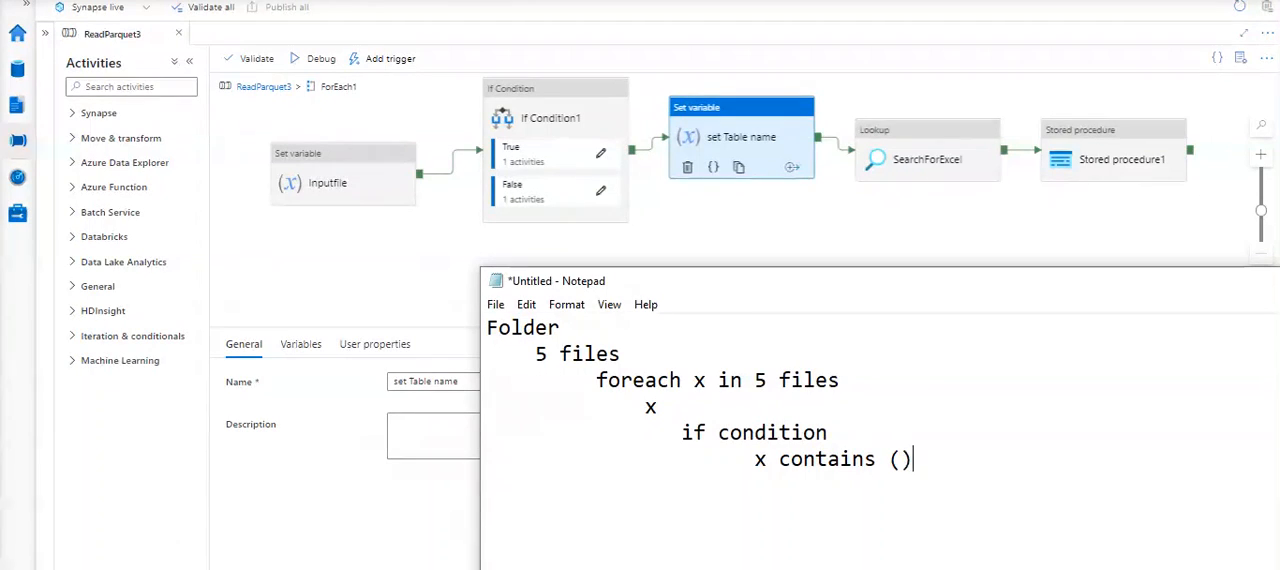
- Fill the empty parentheses of the "x contains ()" line with '_' in single quotes
key("Left")
type("_'")
key("Left")
type("'")
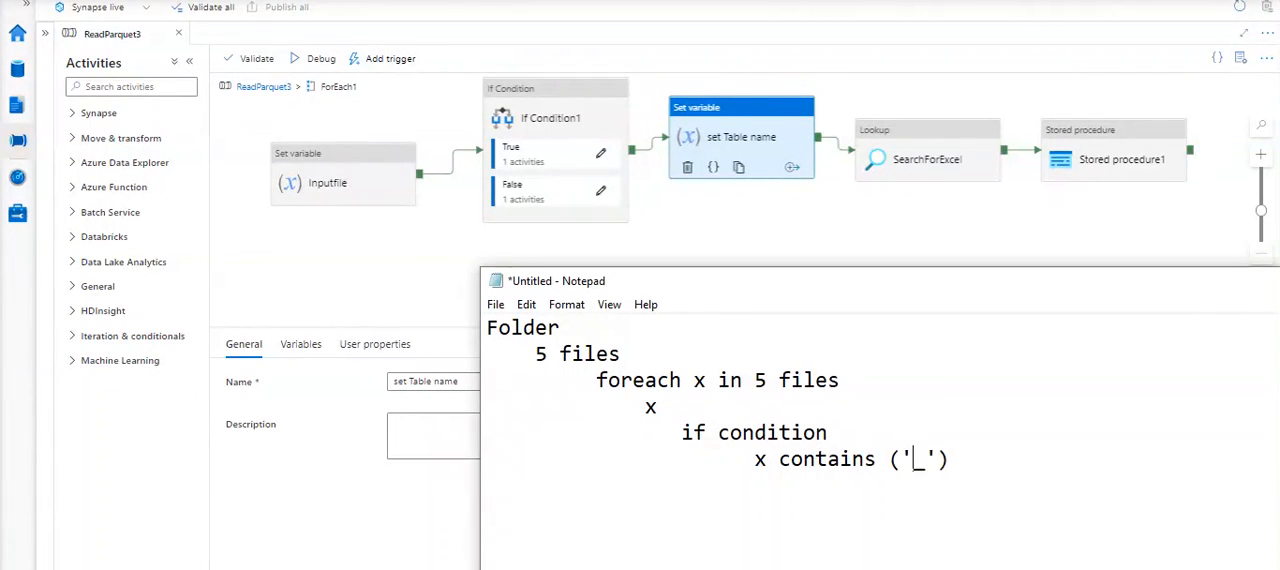
- Add the lines "true" and "false", indented one level deeper, below the "x contains ('_')" line
key("Right")
key("Right")
key("Right")
key("Return")
key("Tab")
key("Tab")
key("Tab")
type("true")
key("Return")
key("Tab")
key("Tab")
key("Tab")
type("false")
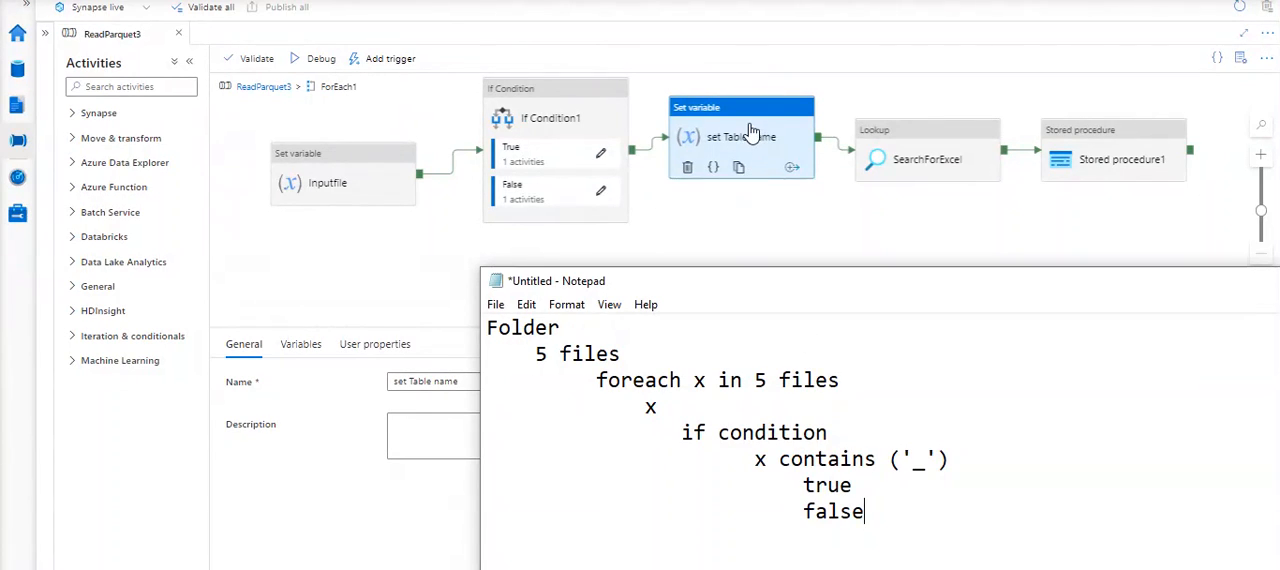
- Open If Condition1's True activities and select the whole value expression of the set TblName True variable for copying
left_click(600, 156)
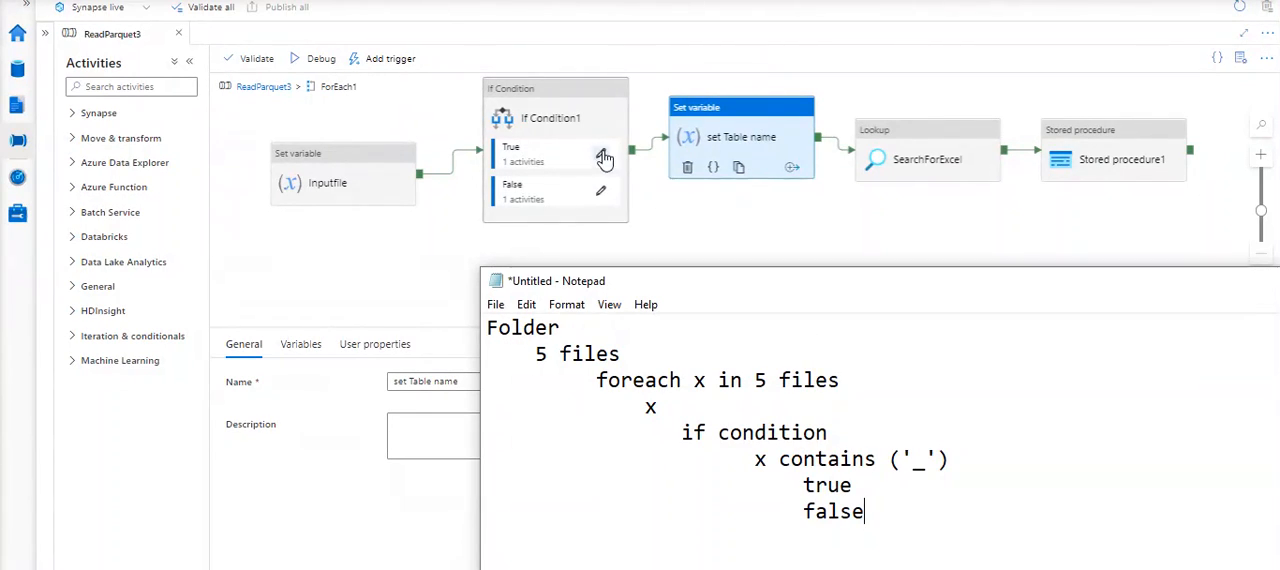
left_click(601, 157)
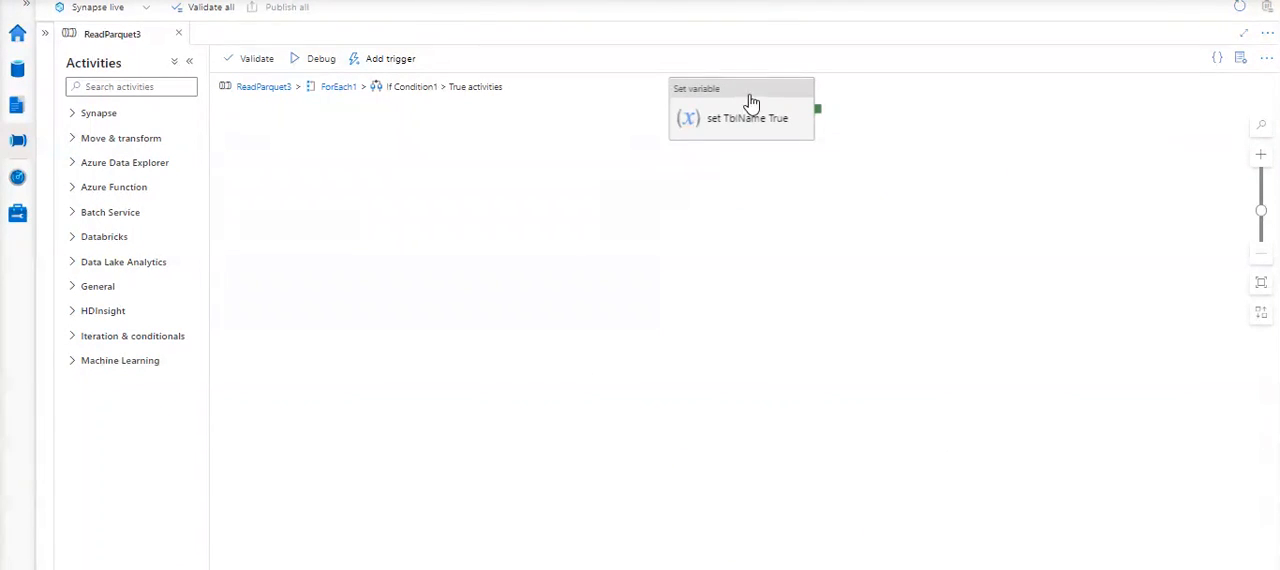
left_click(534, 171)
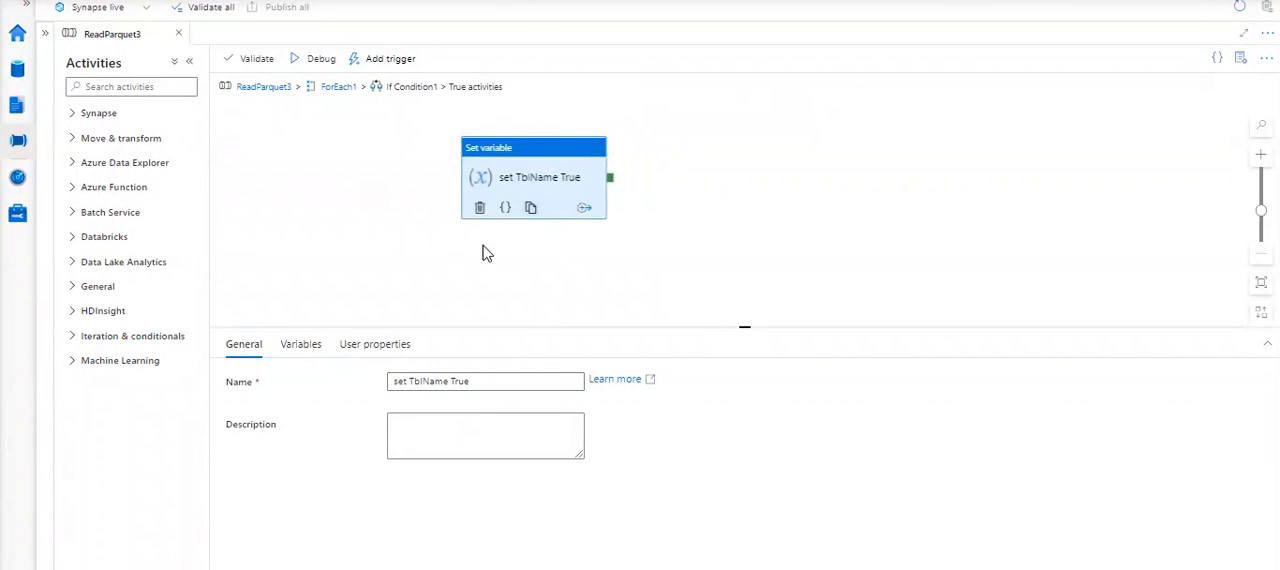
left_click(298, 347)
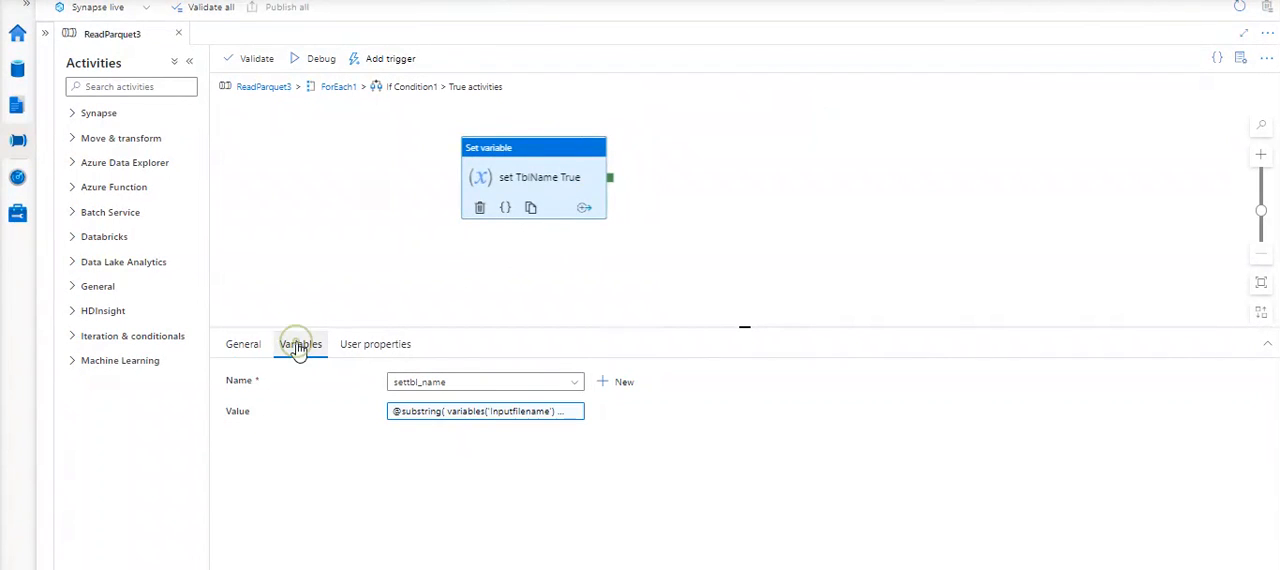
left_click(476, 418)
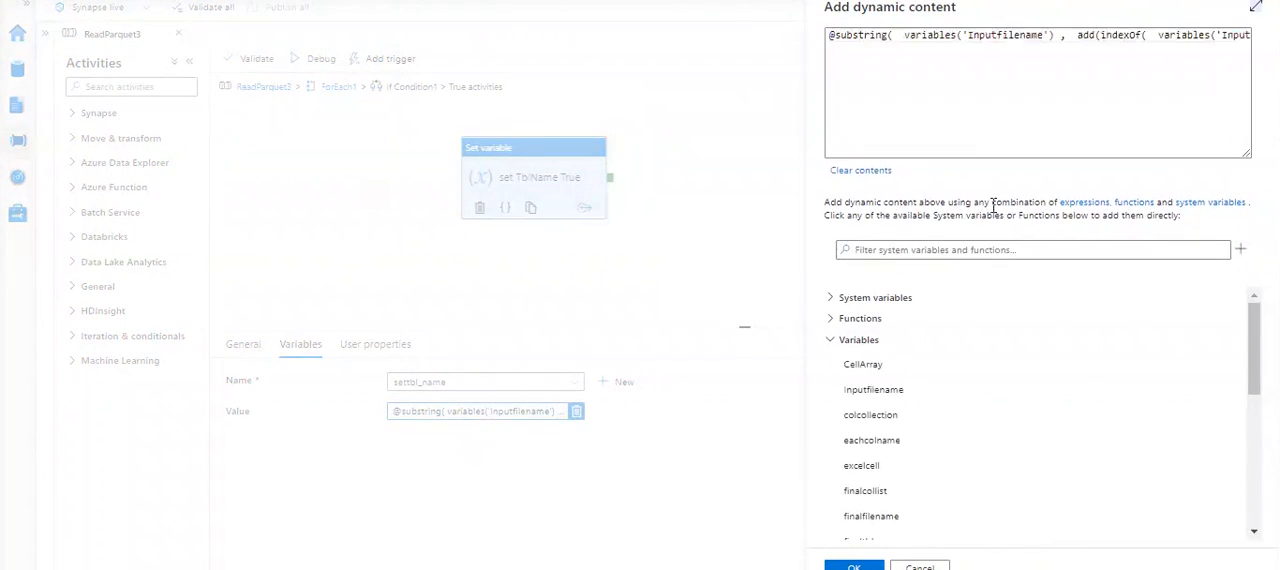
left_click(932, 137)
key("ctrl+a")
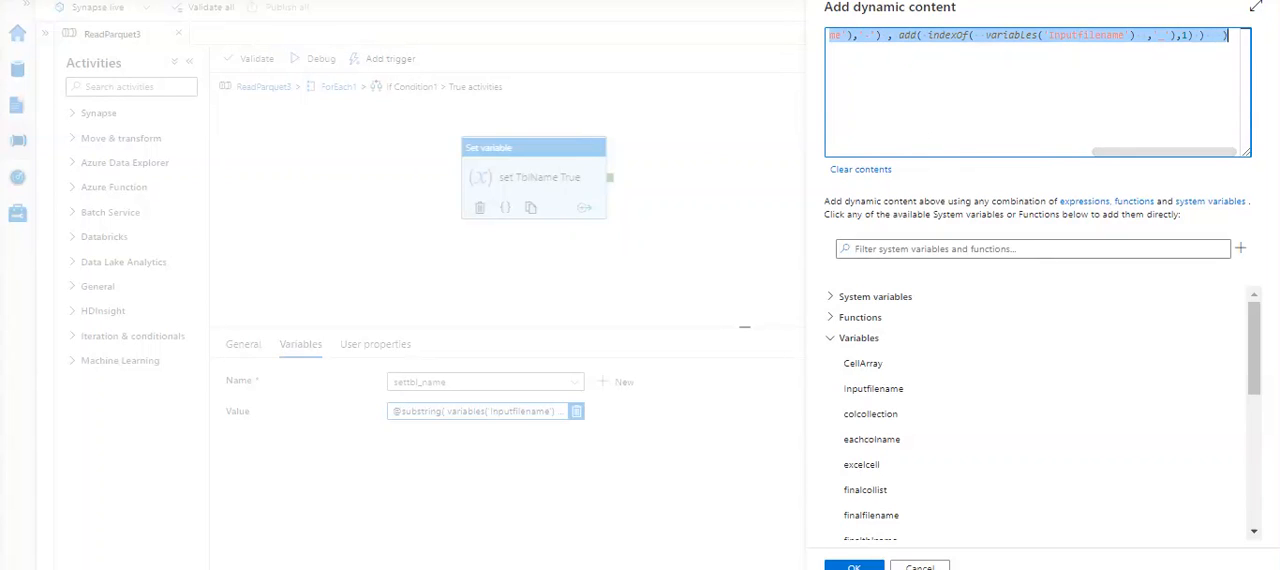
- Switch to Notepad and append "- aim is extract table name" to the true line of the outline
key("alt+Tab")
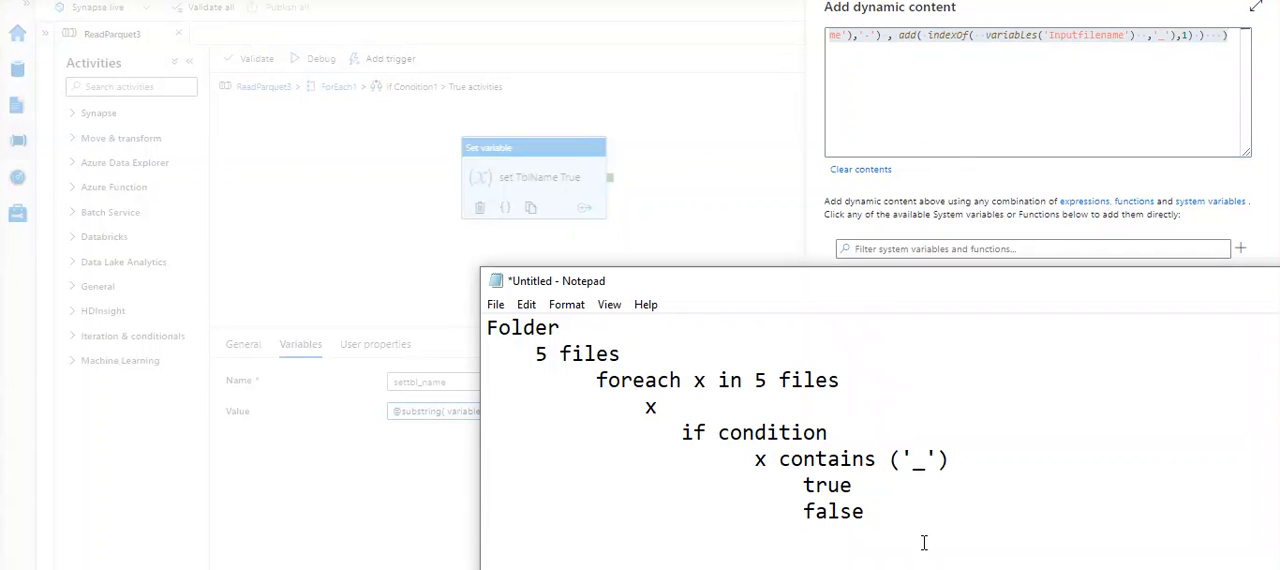
left_click(886, 484)
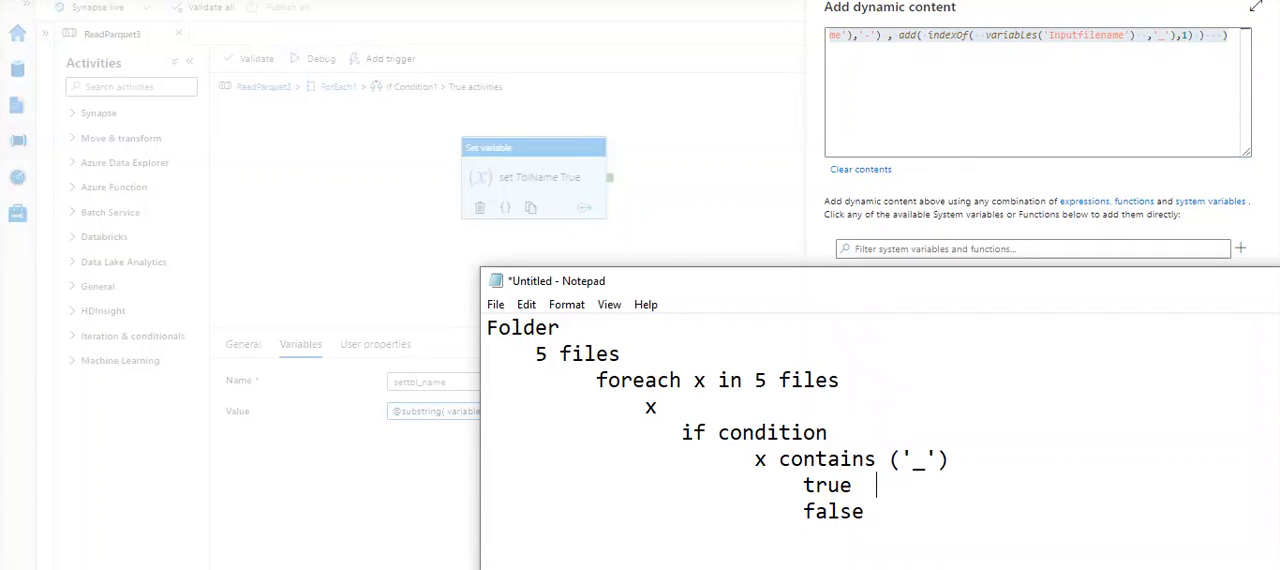
type("-  aim is extract tablen")
key("BackSpace")
type("name")
- Append "- aim is extract table name" to the false line of the outline
left_click(889, 518)
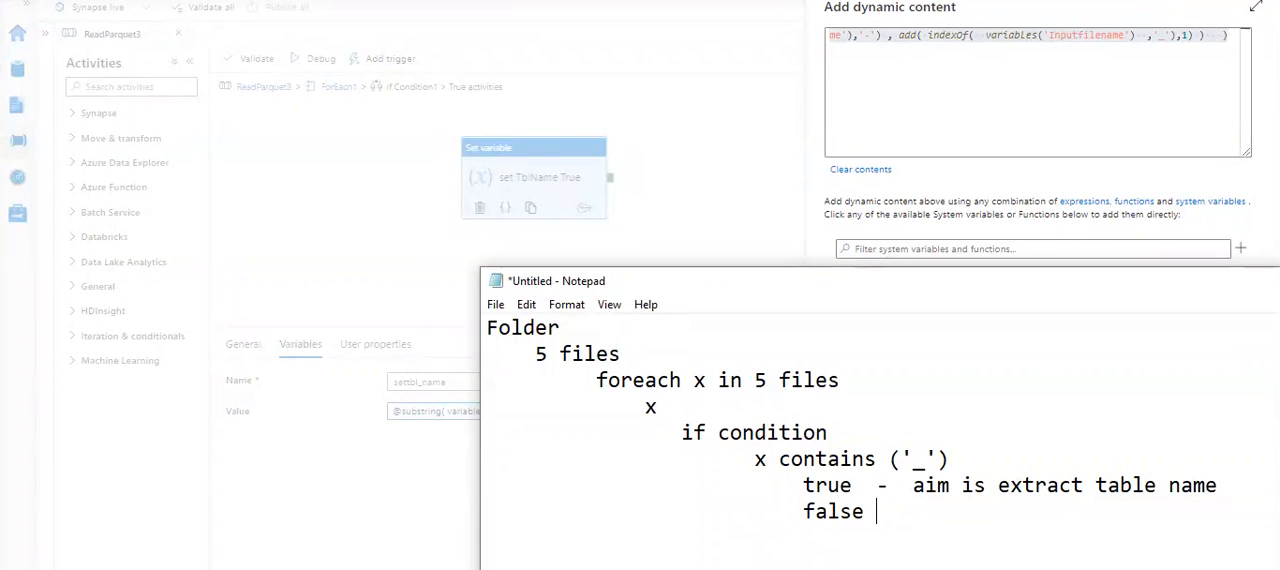
type("- aim is")
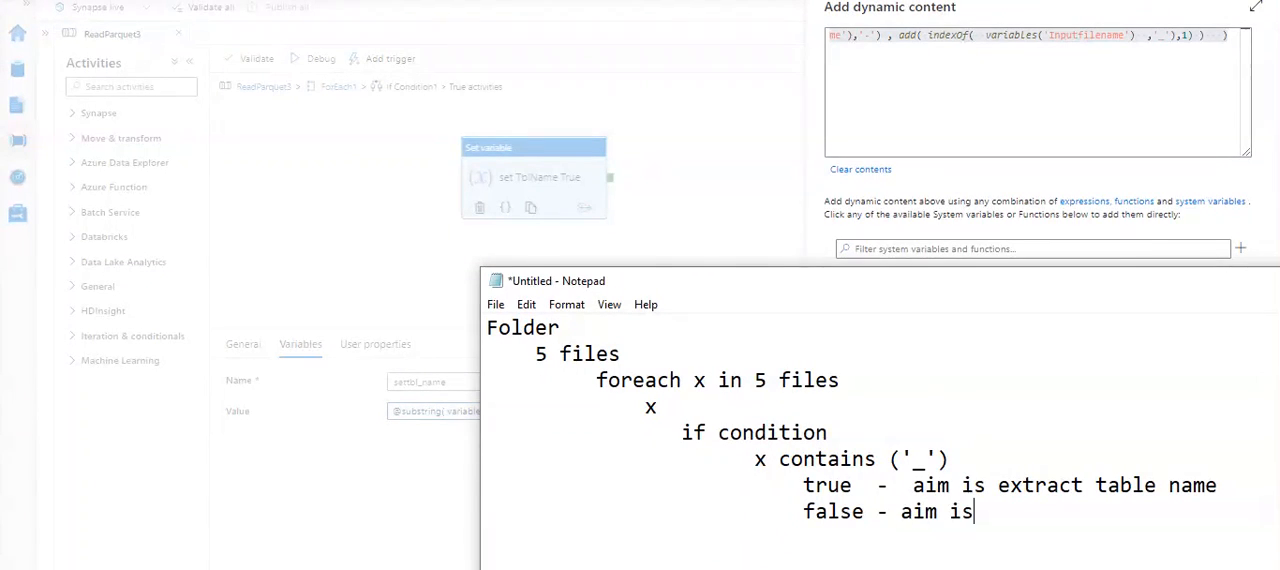
type(" extract ta")
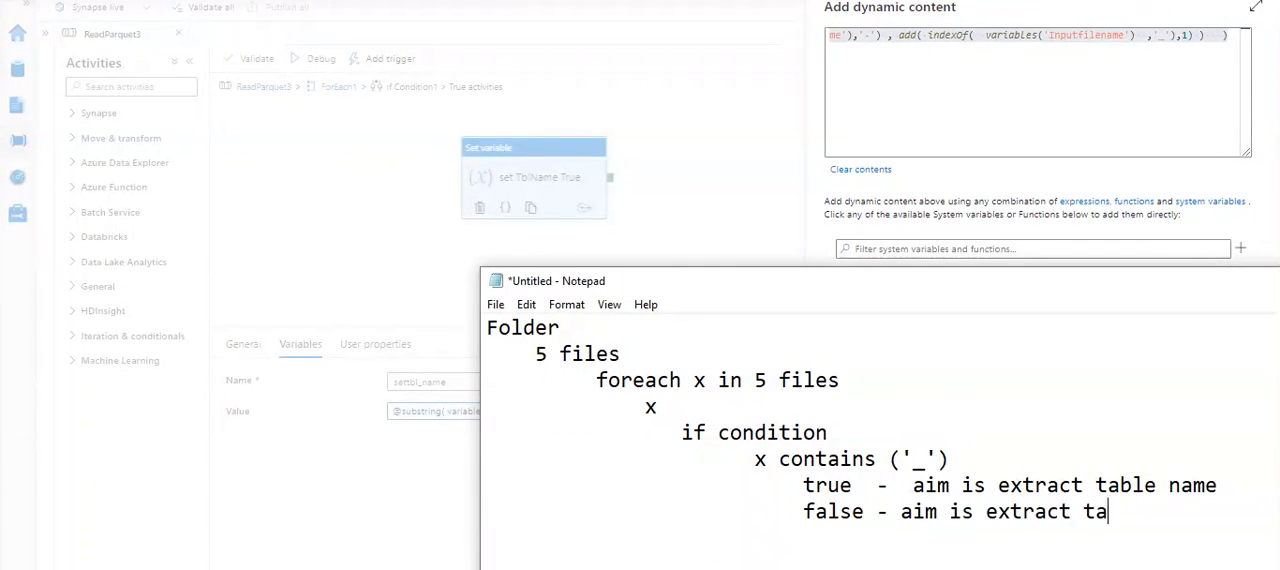
type("ble name")
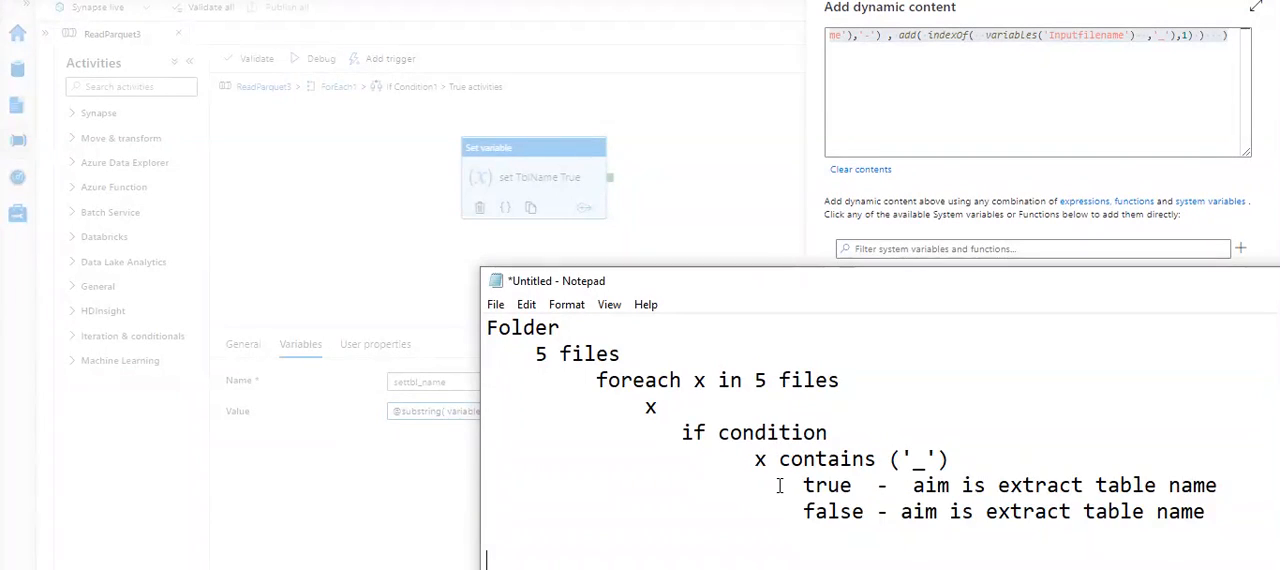
key("ctrl+v")
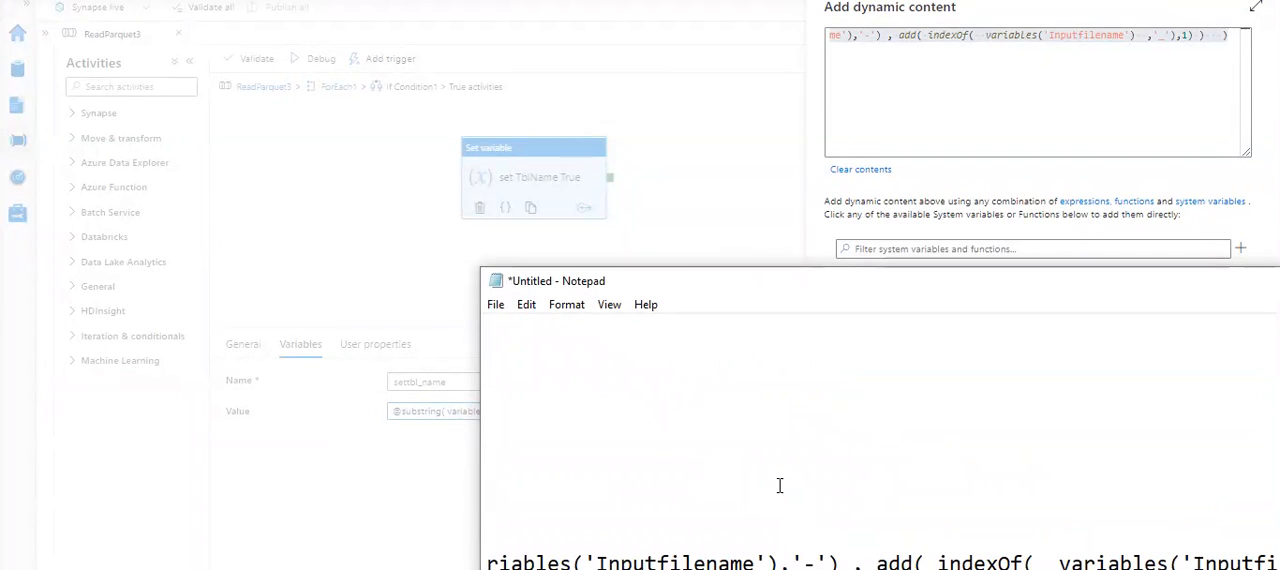
double_click(776, 280)
key("Return")
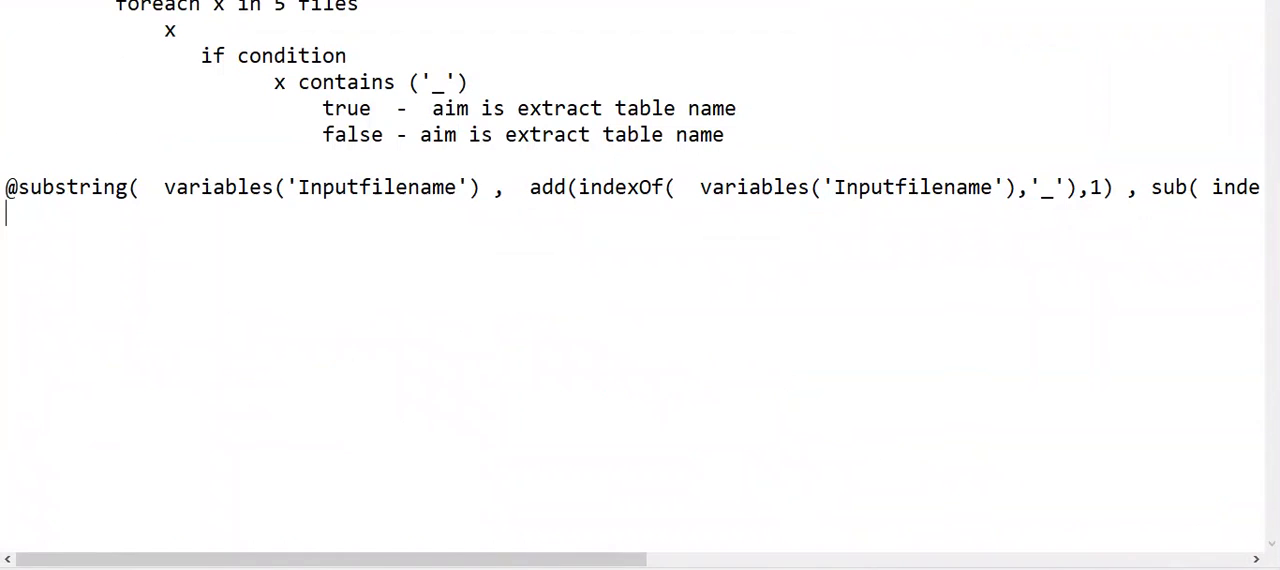
left_click(155, 187)
key("Return")
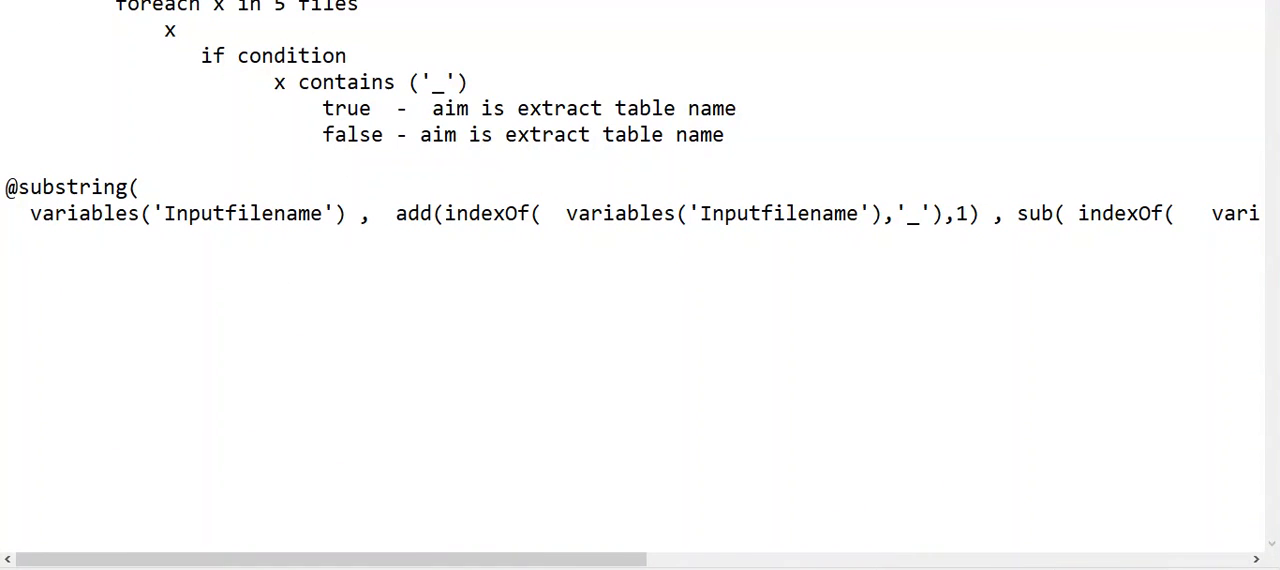
left_click(62, 186)
left_click(372, 214)
key("Return")
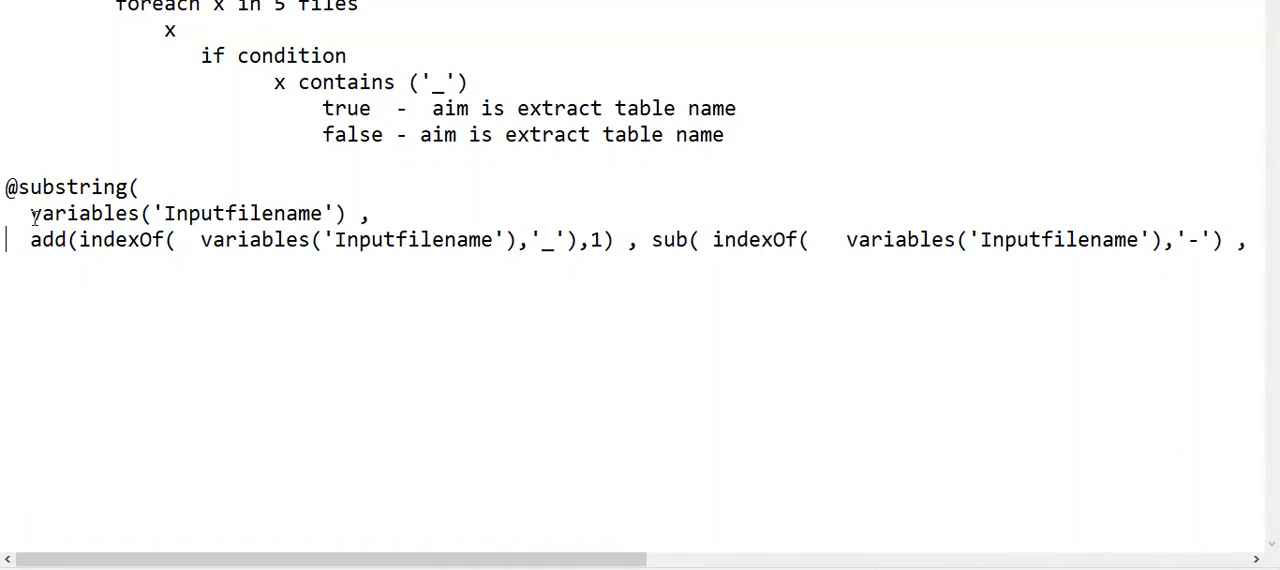
left_click_drag(33, 216, 371, 205)
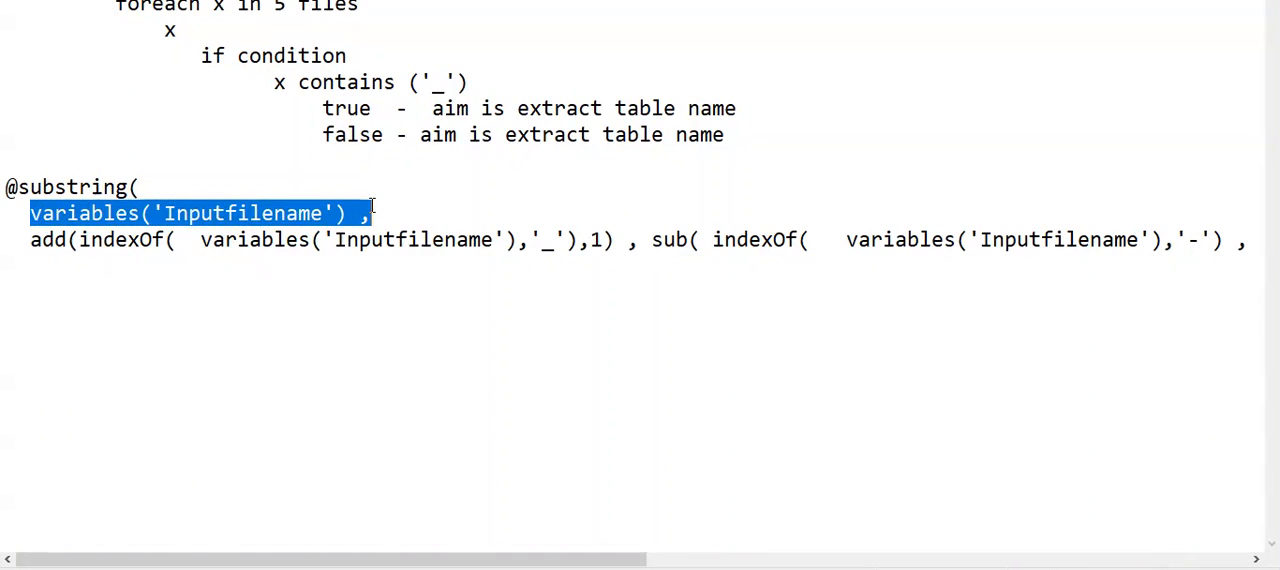
left_click(196, 160)
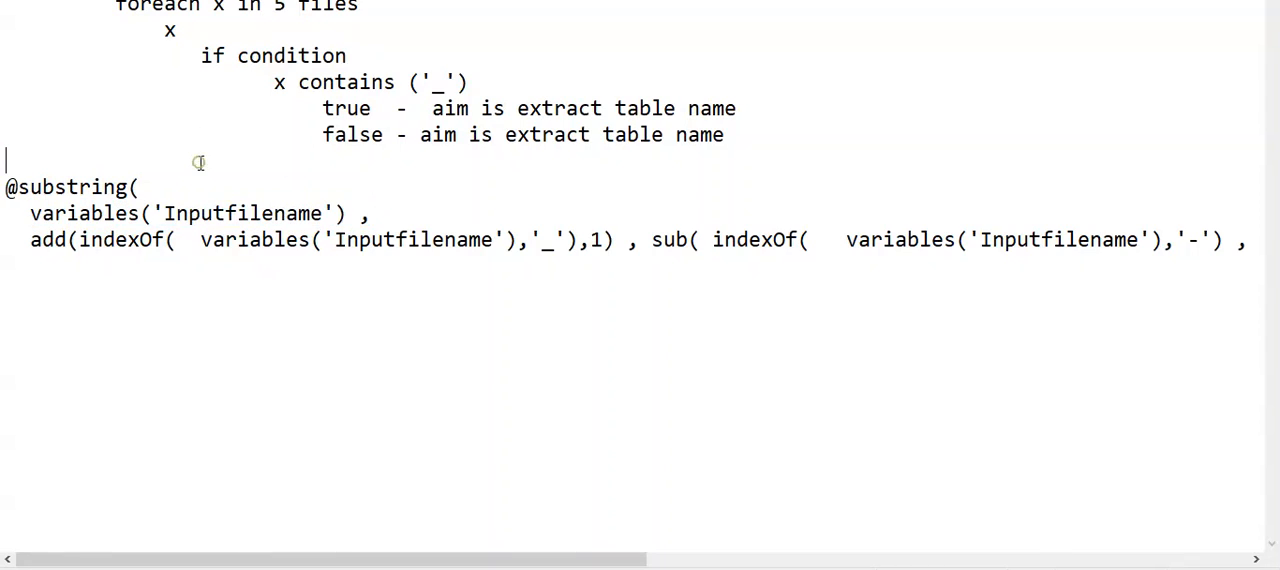
key("Return")
key("Return")
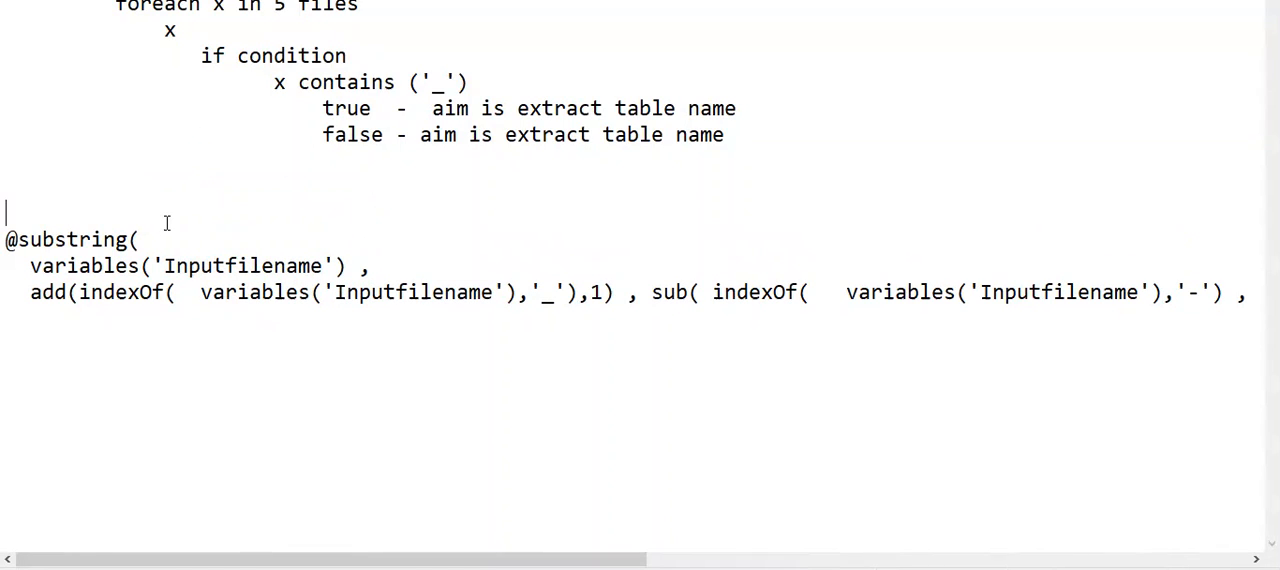
type("prefix")
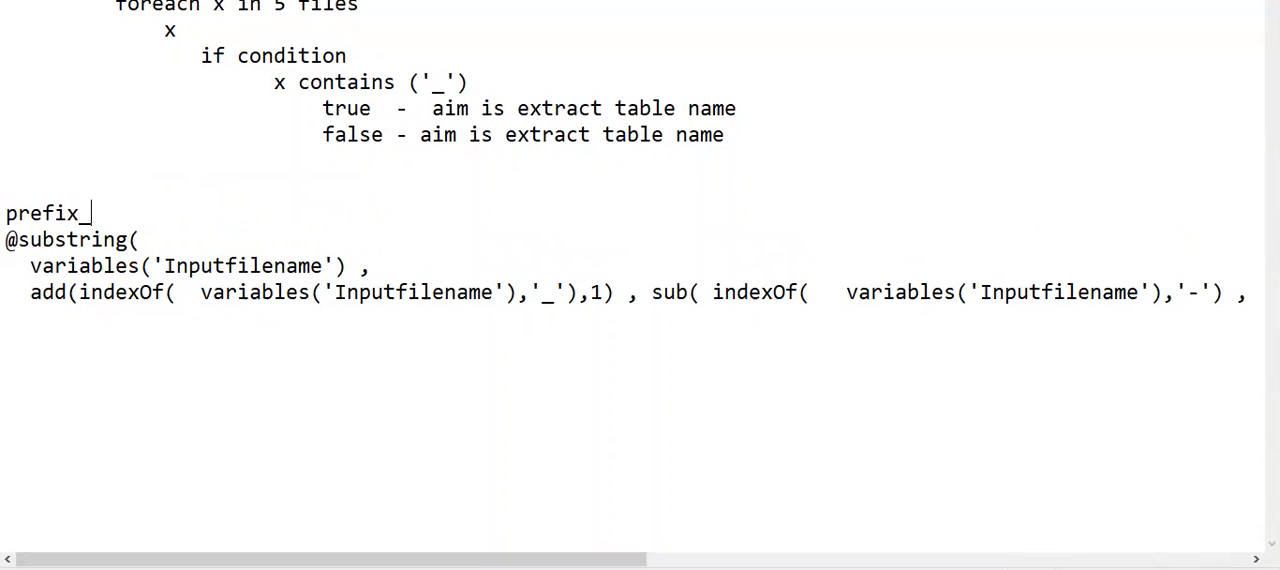
type("_tblname")
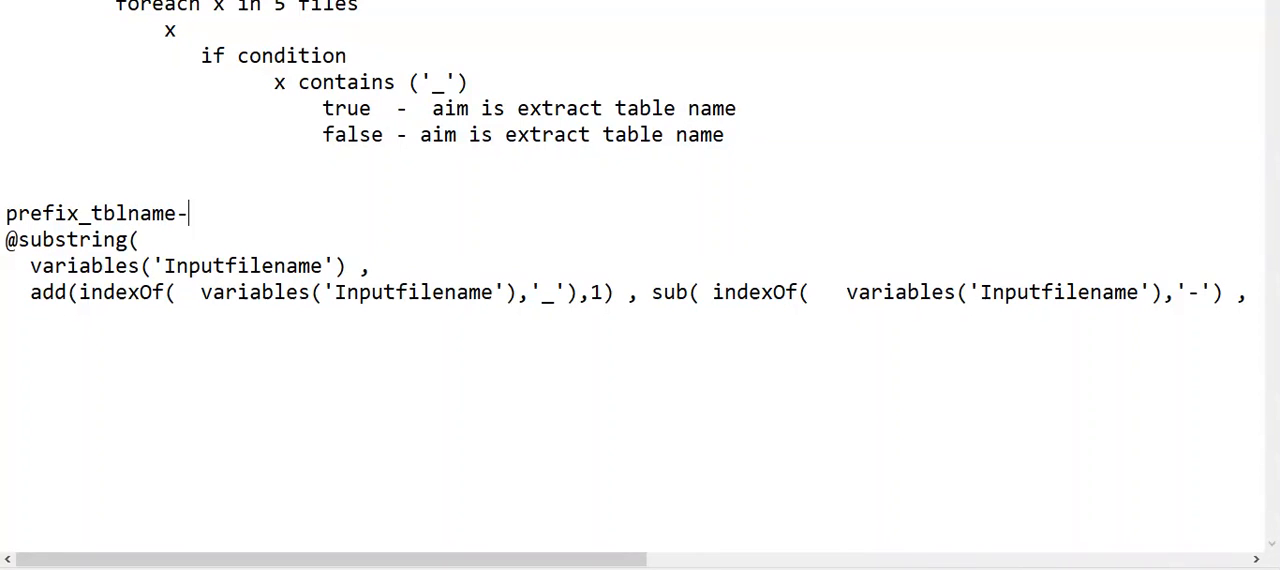
type("-suffix")
key("Return")
key("Up")
- Put 'Inputfilename' copied from the expression, without its parentheses, and an equals sign in front of prefix_tblname-suffix
double_click(285, 286)
key("ctrl+c")
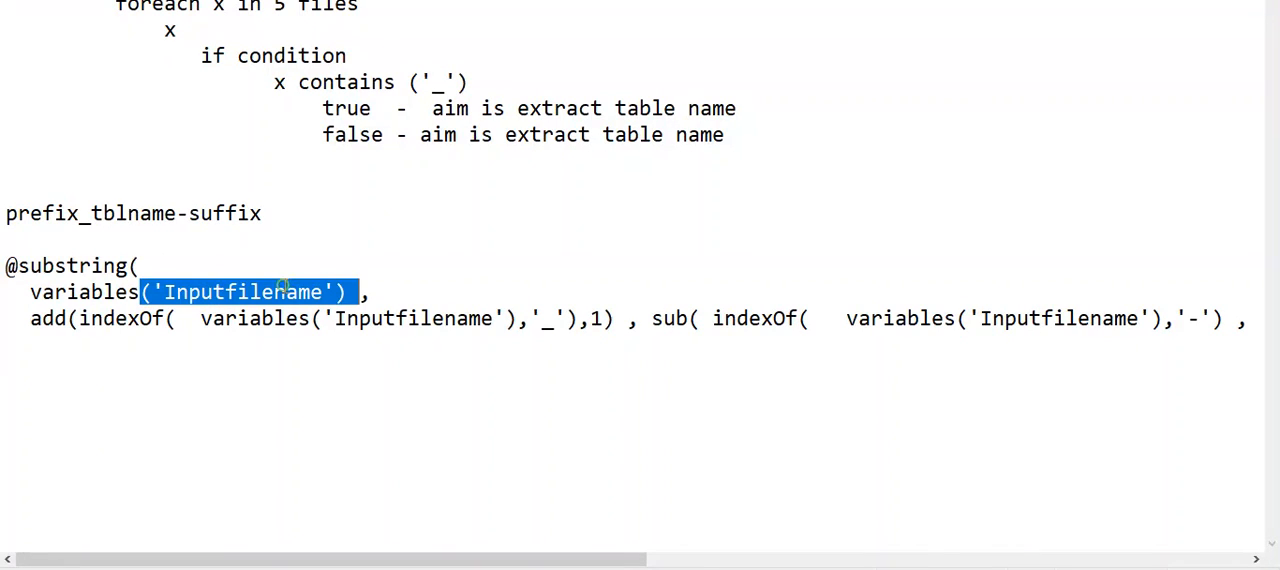
left_click(6, 214)
key("ctrl+v")
type("=")
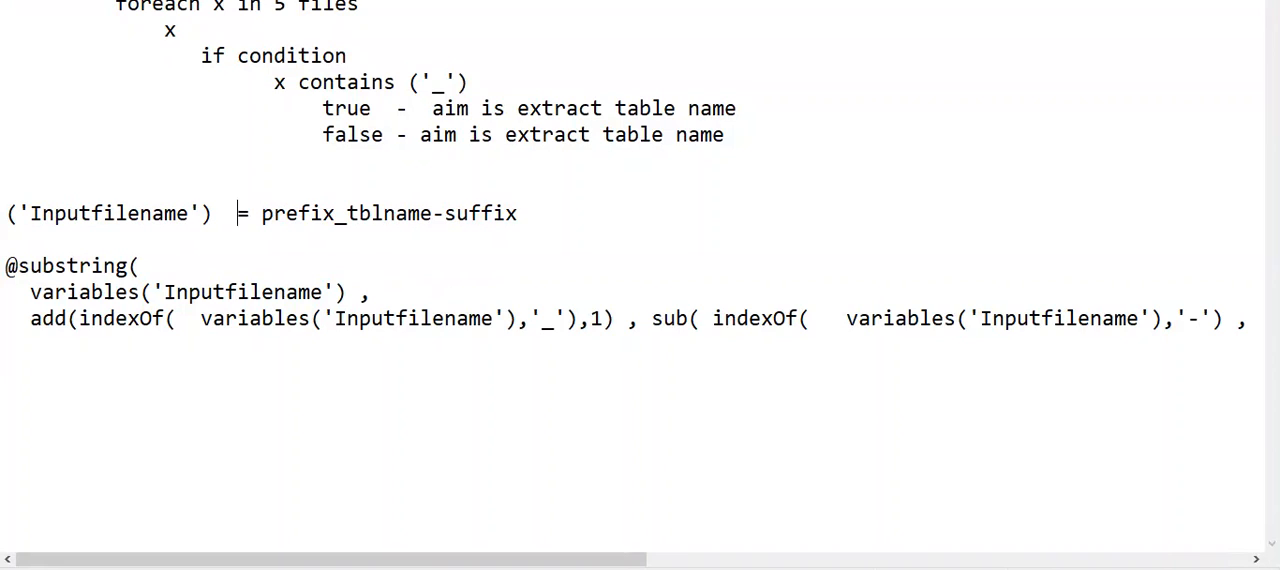
key("BackSpace")
left_click(12, 219)
key("Delete")
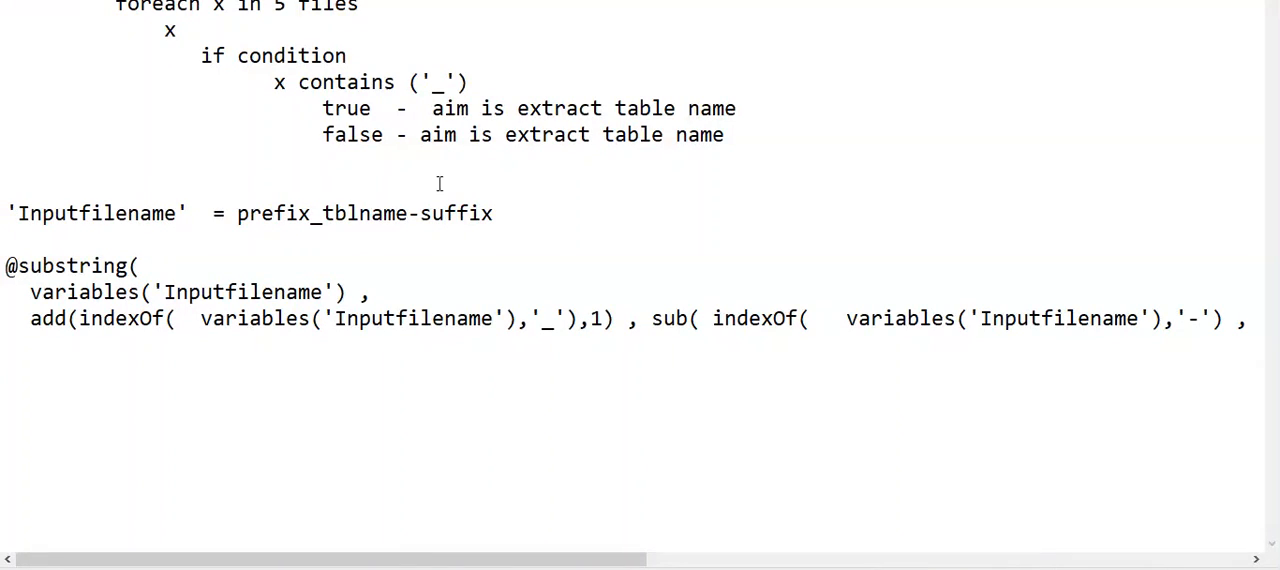
- Duplicate the 'Inputfilename' = prefix_tblname-suffix line directly below itself
left_click(456, 213)
left_click(520, 222)
key("shift+Home")
key("ctrl+c")
left_click(23, 239)
key("ctrl+v")
key("Return")
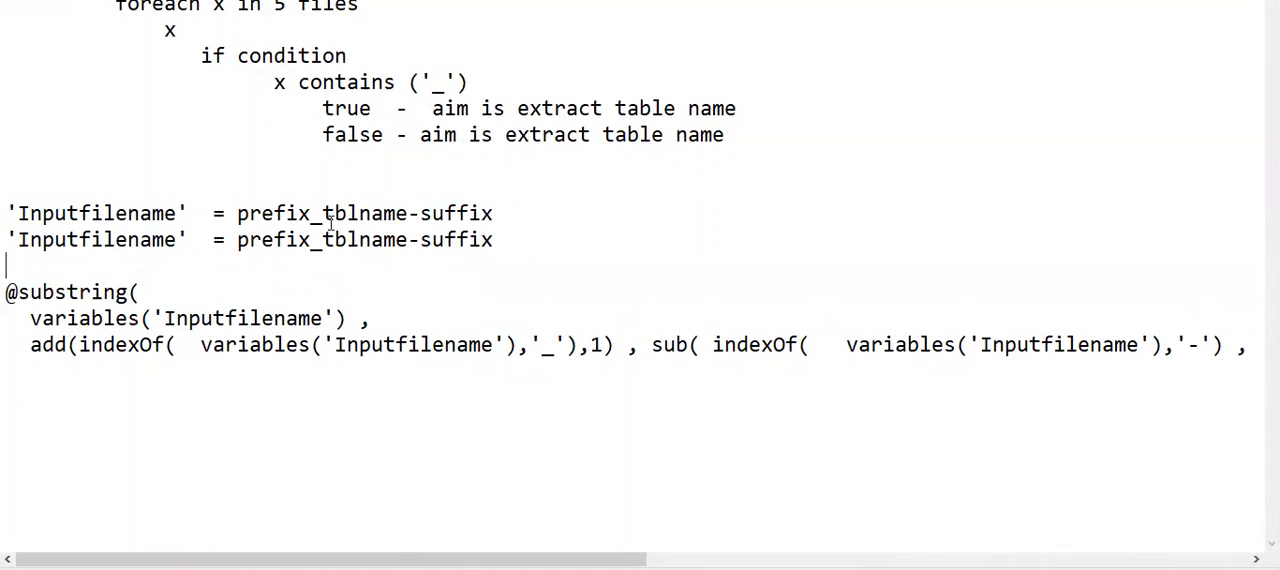
- Remove "prefix_" and "-suffix" from the duplicated line so it reads 'Inputfilename' = tblname
left_click_drag(322, 240, 242, 252)
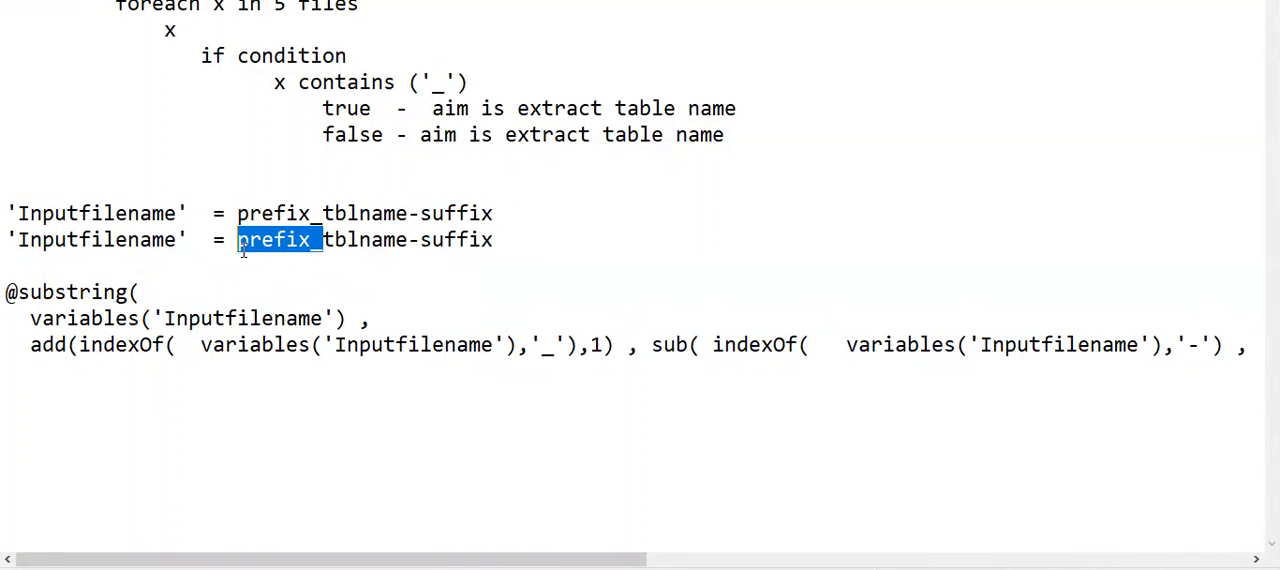
key("Delete")
left_click(466, 240)
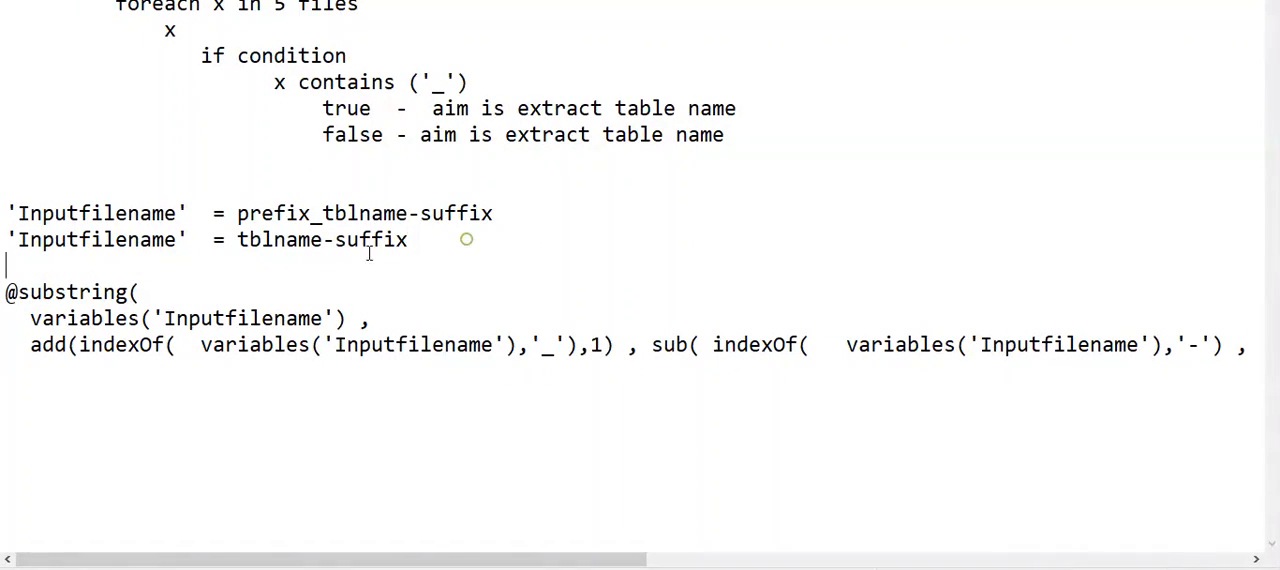
left_click_drag(411, 249, 322, 252)
key("Delete")
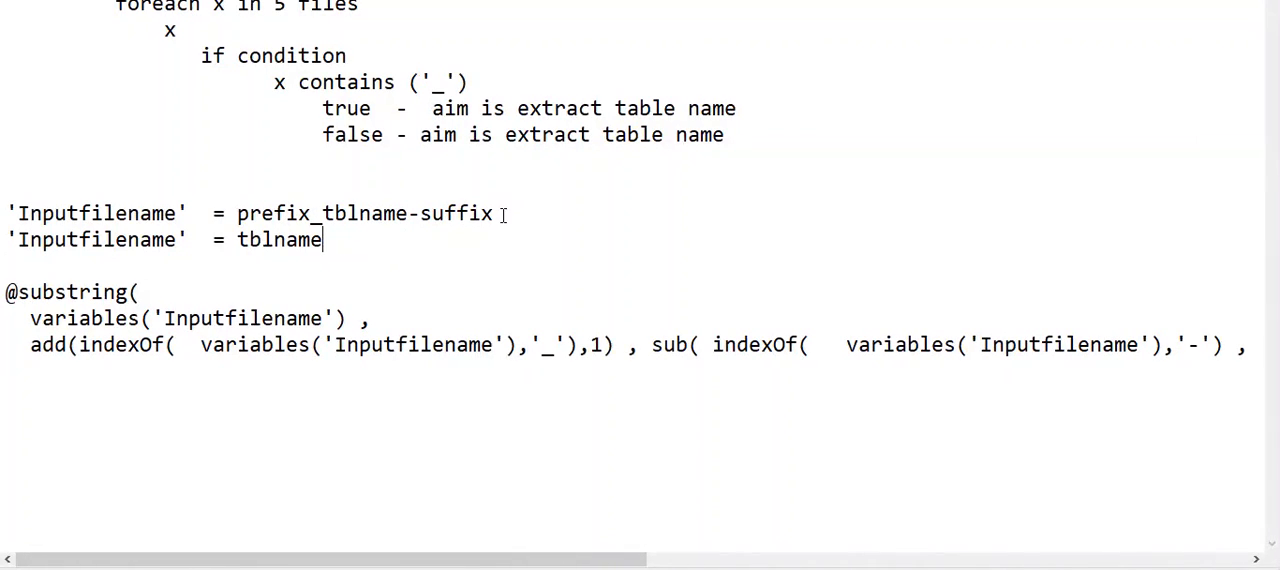
left_click_drag(501, 214, 310, 240)
left_click(62, 290)
double_click(289, 313)
double_click(67, 292)
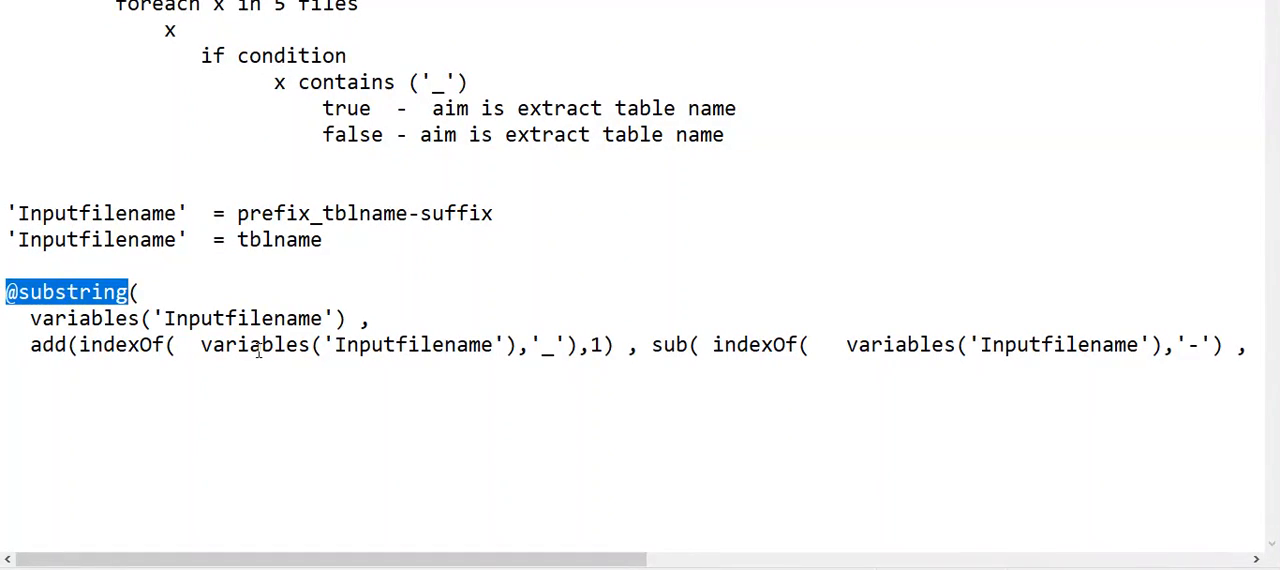
left_click_drag(32, 320, 386, 320)
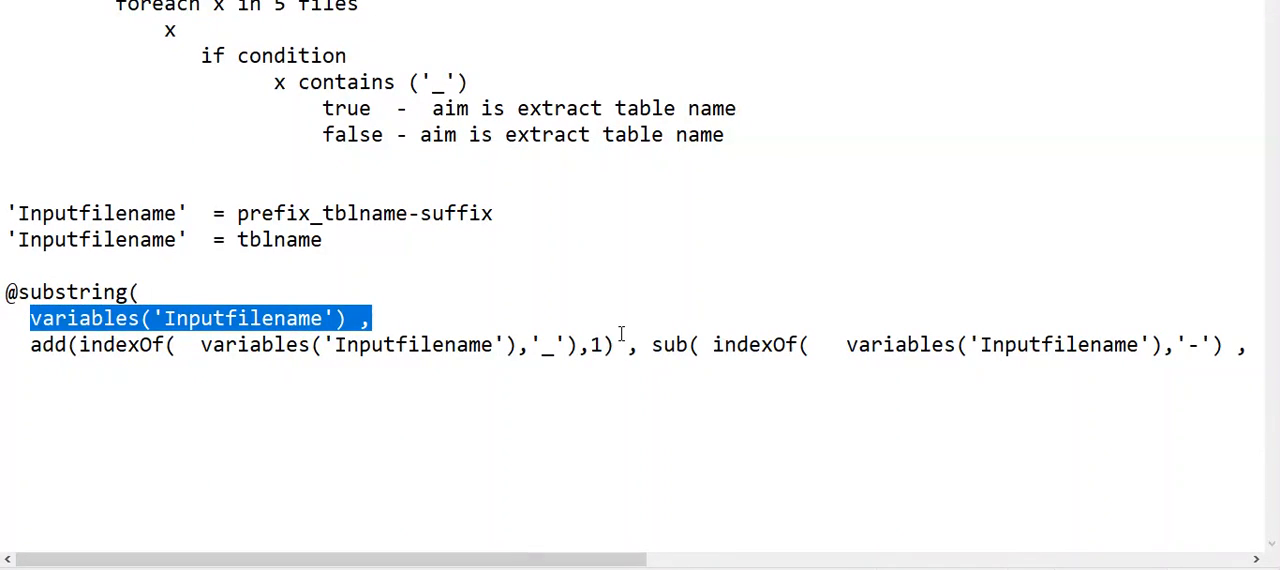
left_click(650, 346)
key("Return")
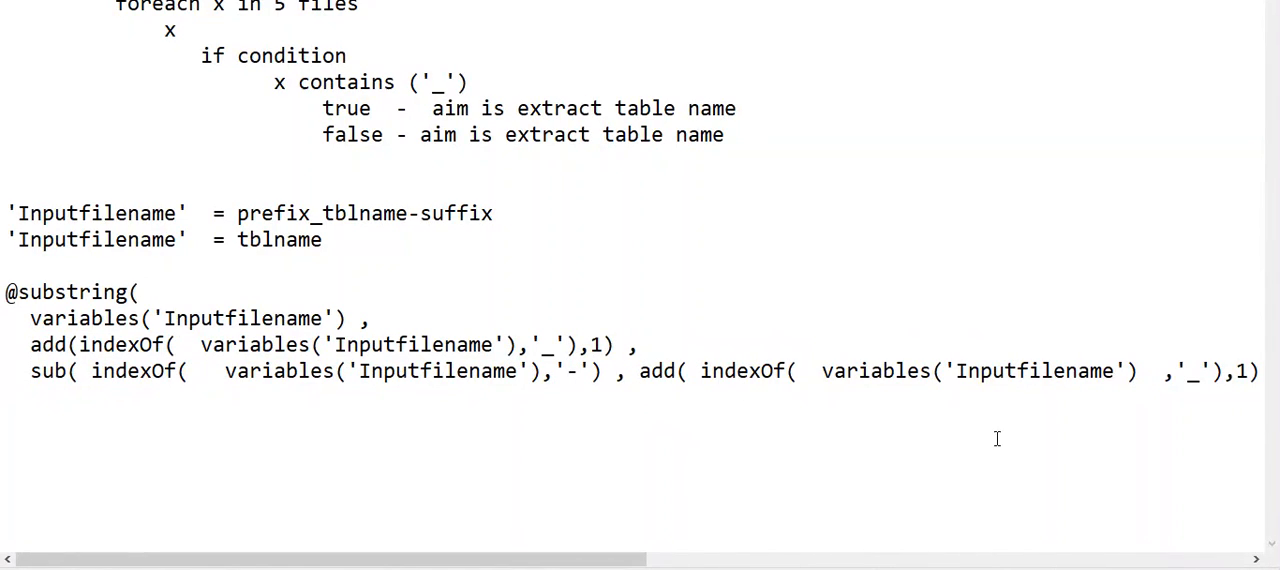
left_click_drag(30, 344, 750, 343)
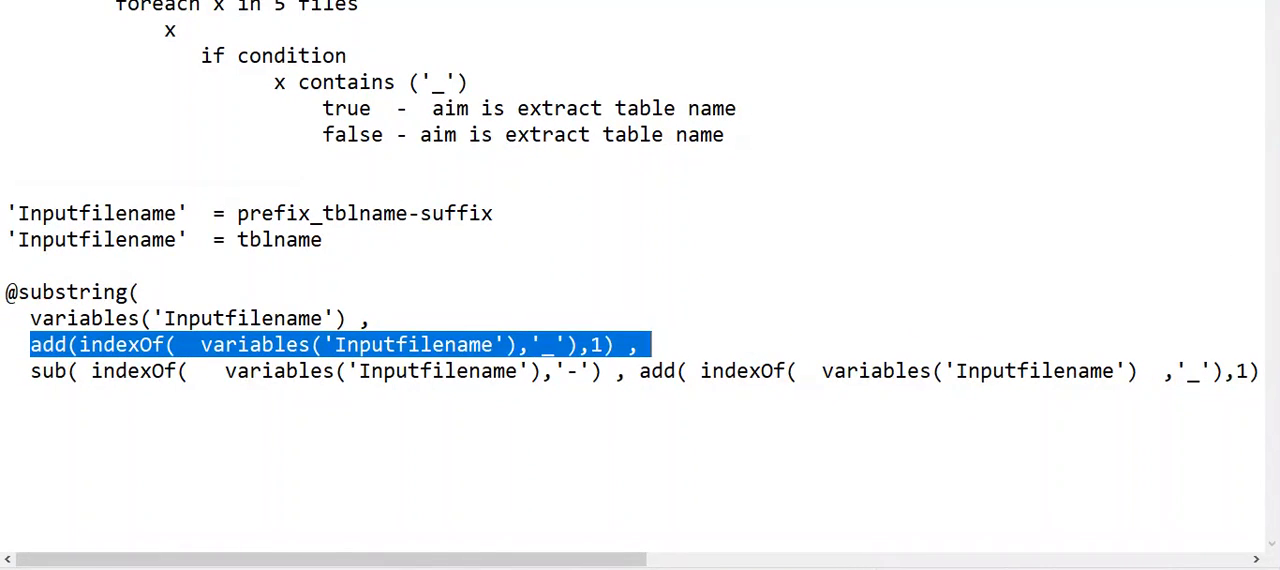
left_click_drag(6, 292, 152, 290)
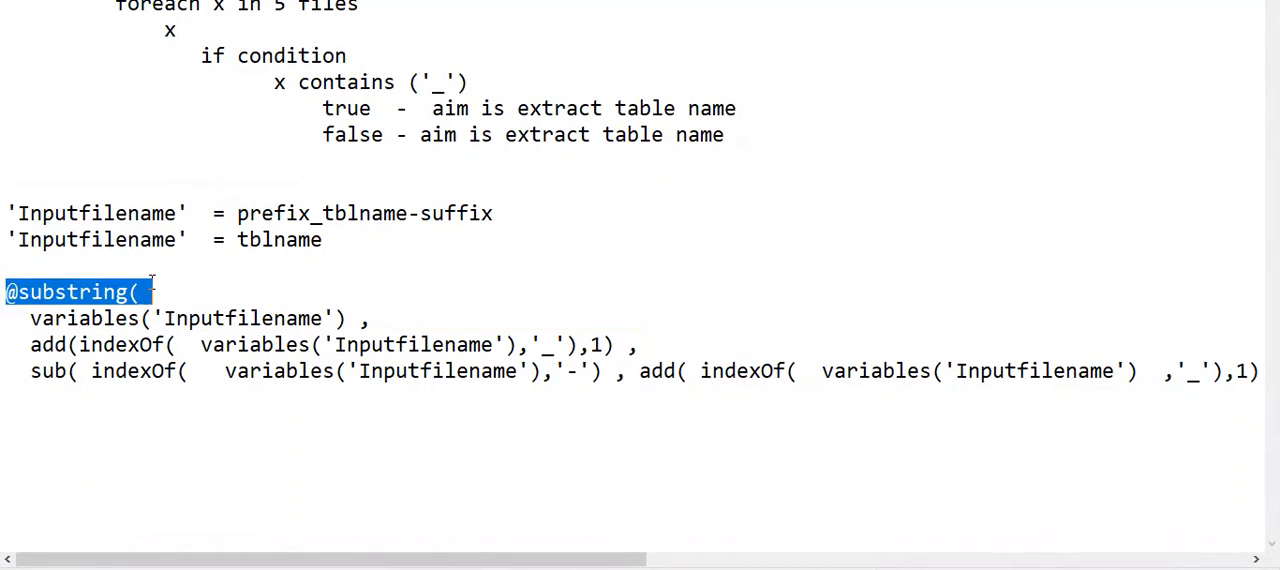
left_click(73, 264)
key("Return")
key("ctrl+v")
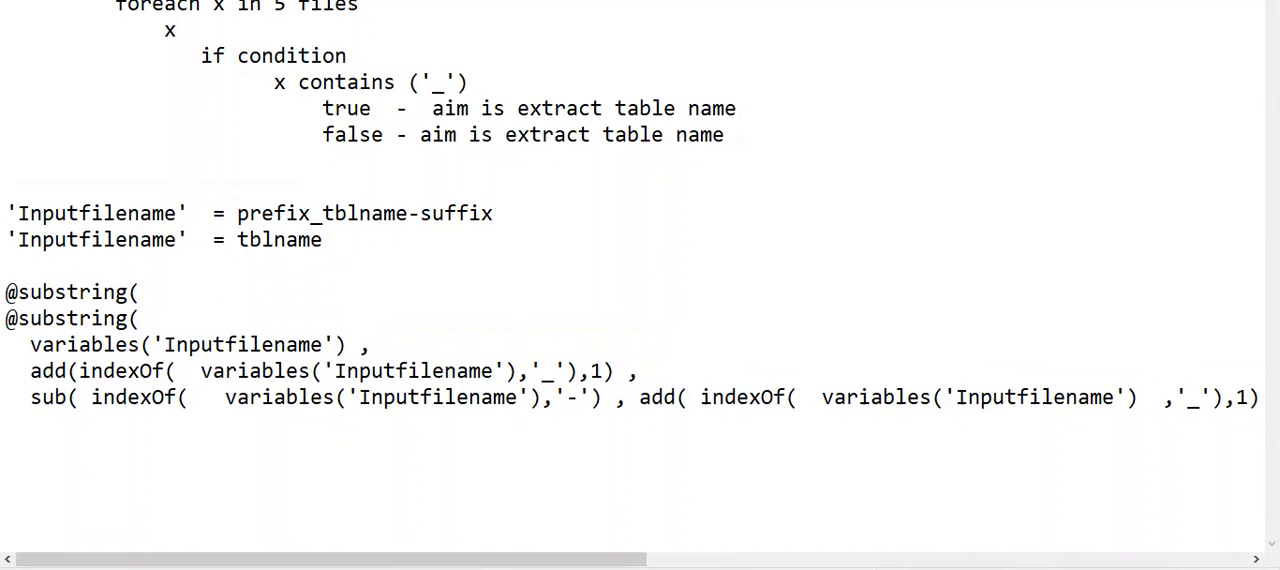
type("'original s")
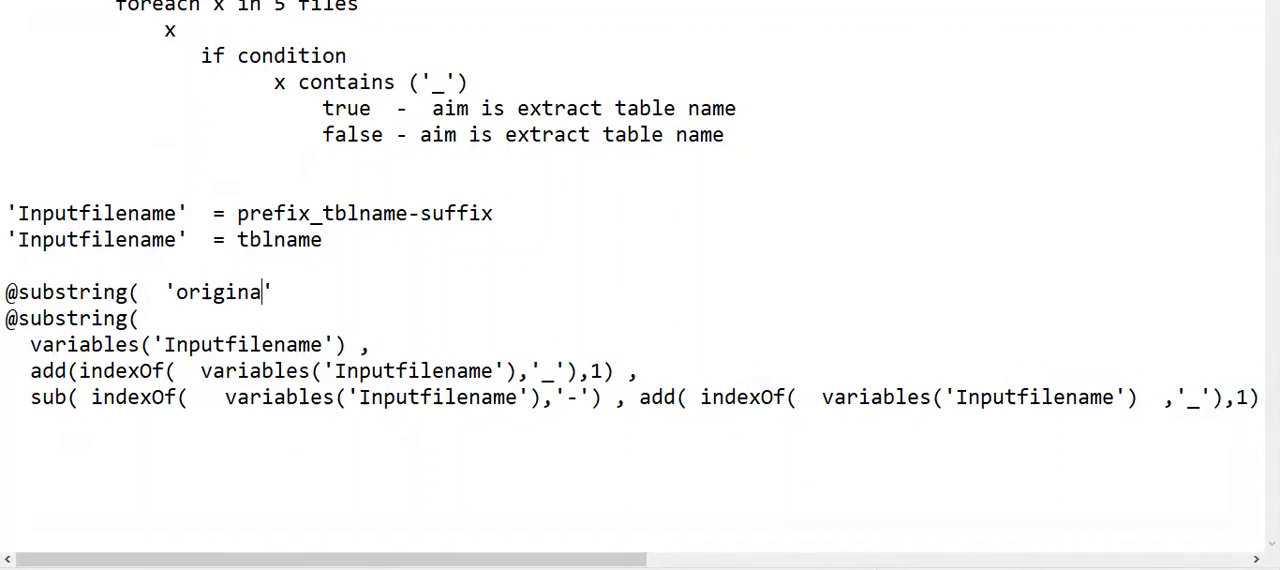
type("tring")
type(" , sr")
key("BackSpace")
type("tartindex , end")
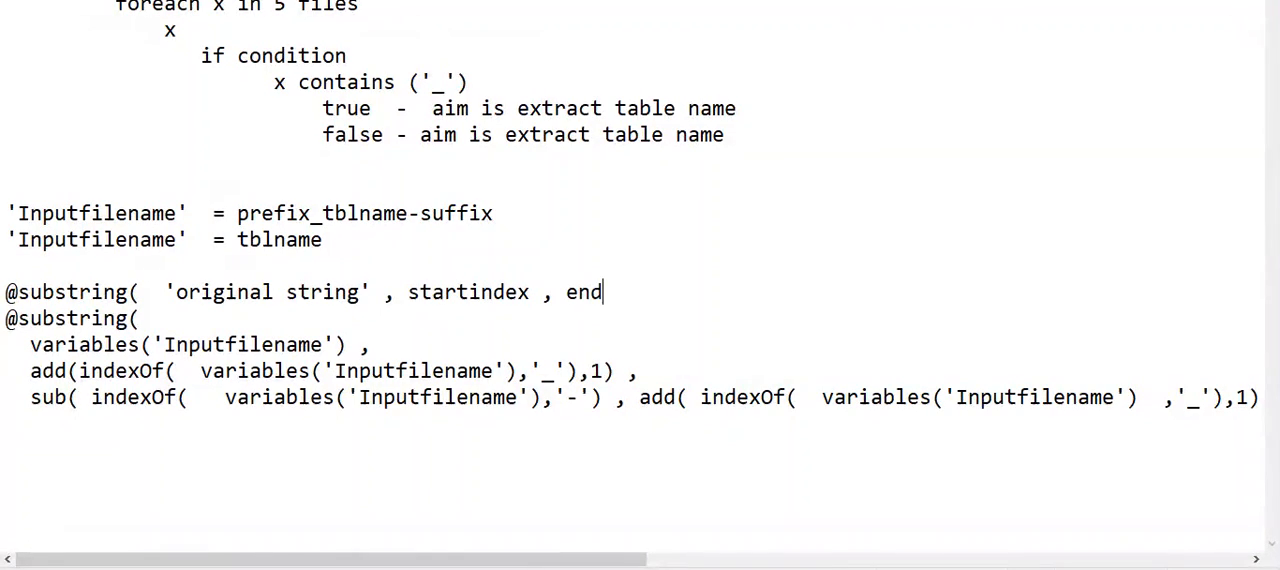
type("index )")
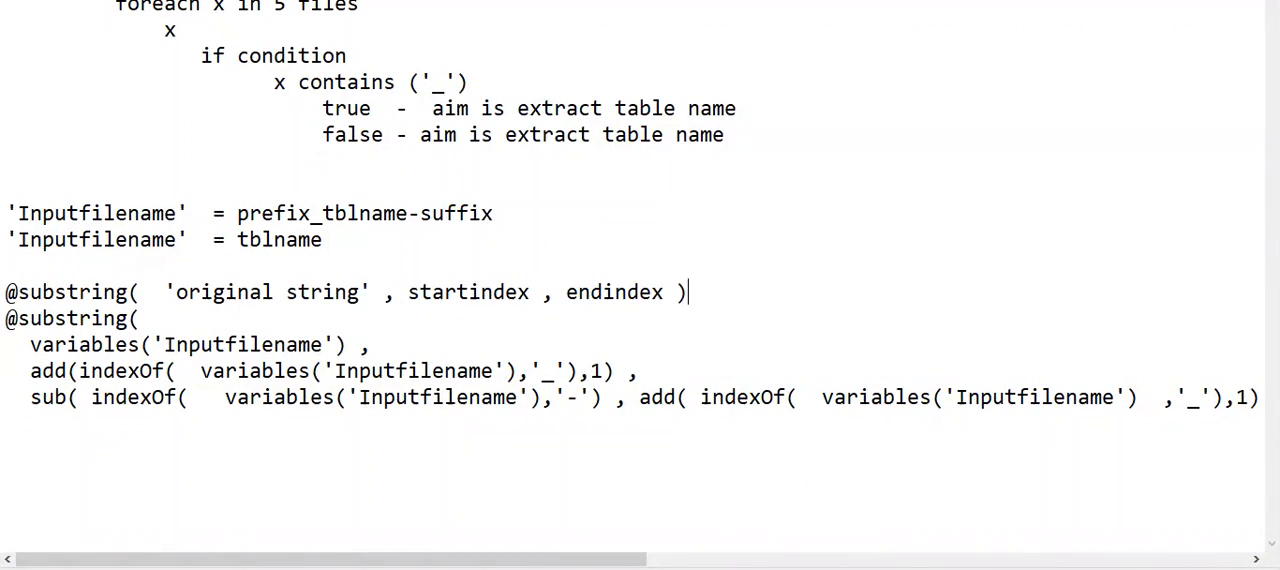
key("Return")
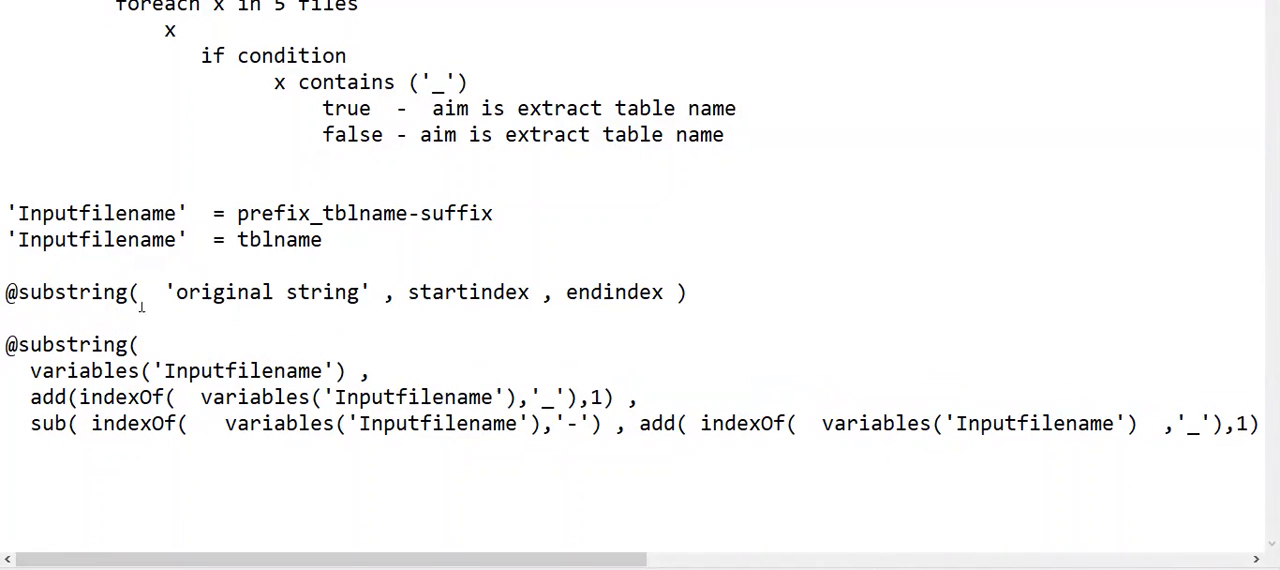
- Highlight the variables('Inputfilename') and add(indexOf( arguments of the expression, and replace startindex with 11 in the syntax line
left_click(30, 372)
left_click_drag(30, 372, 380, 376)
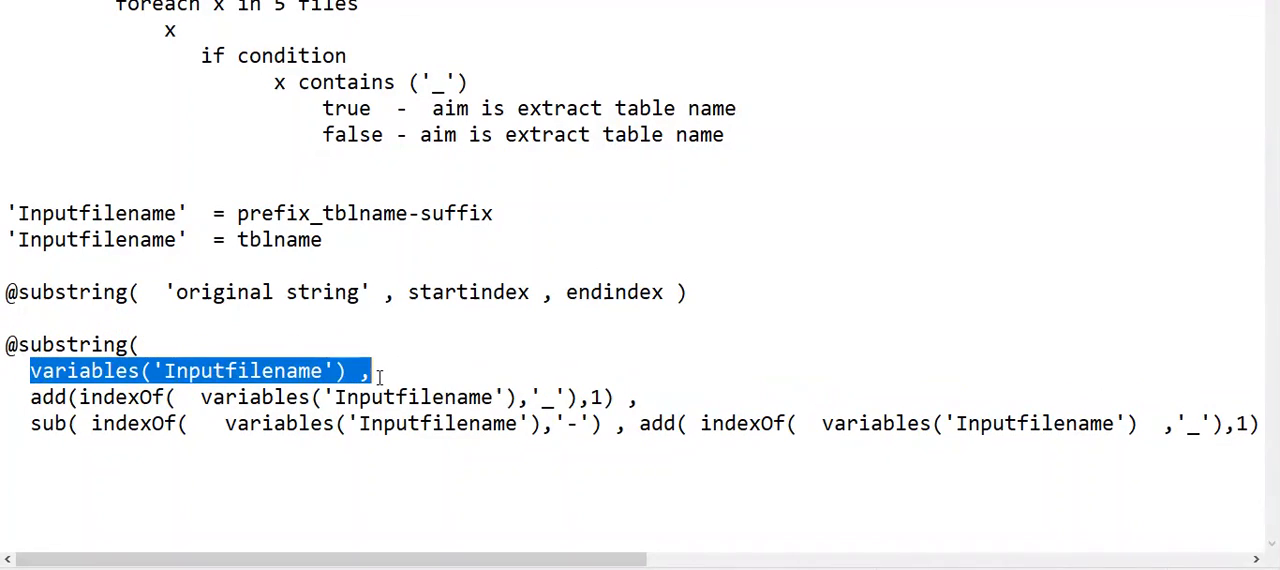
left_click_drag(79, 397, 573, 400)
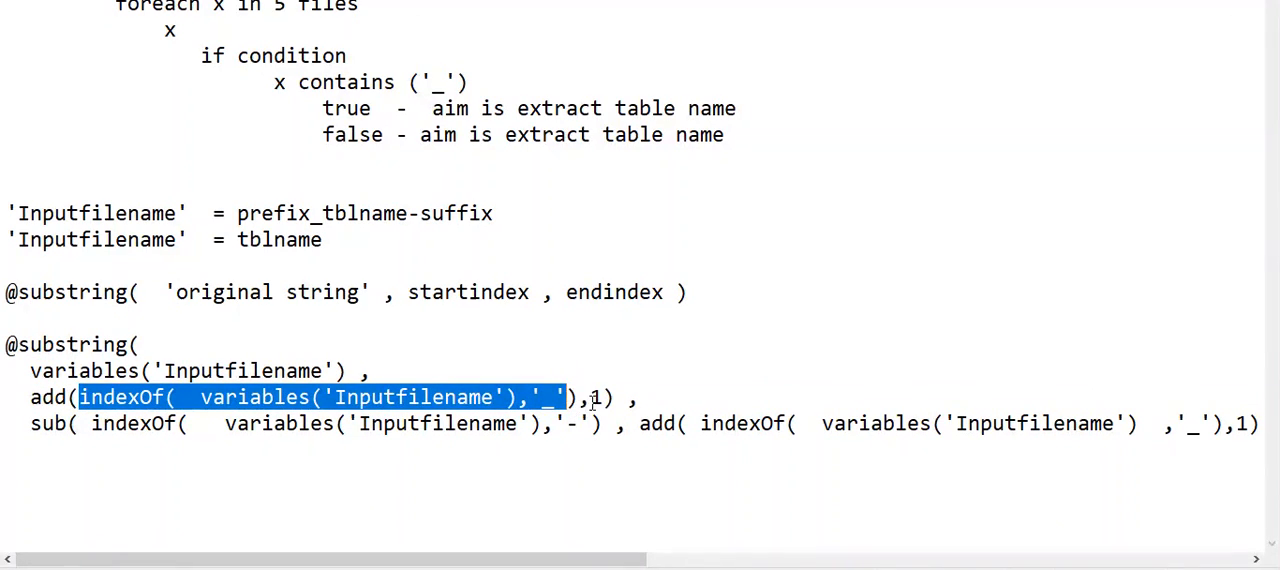
double_click(595, 399)
left_click_drag(34, 400, 67, 400)
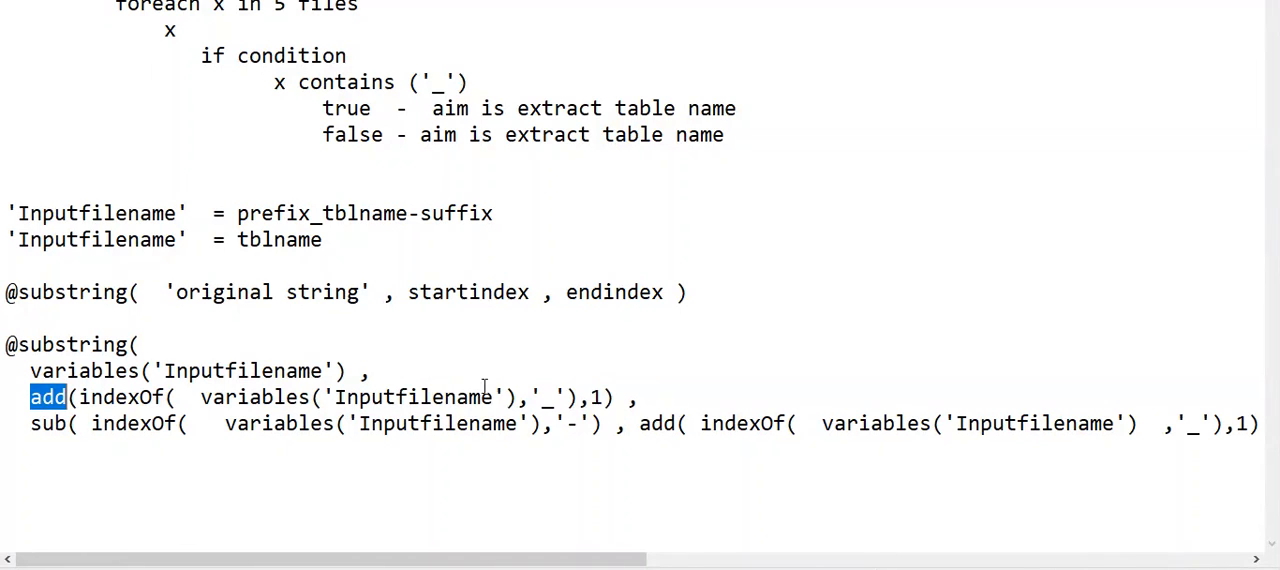
left_click_drag(79, 400, 581, 401)
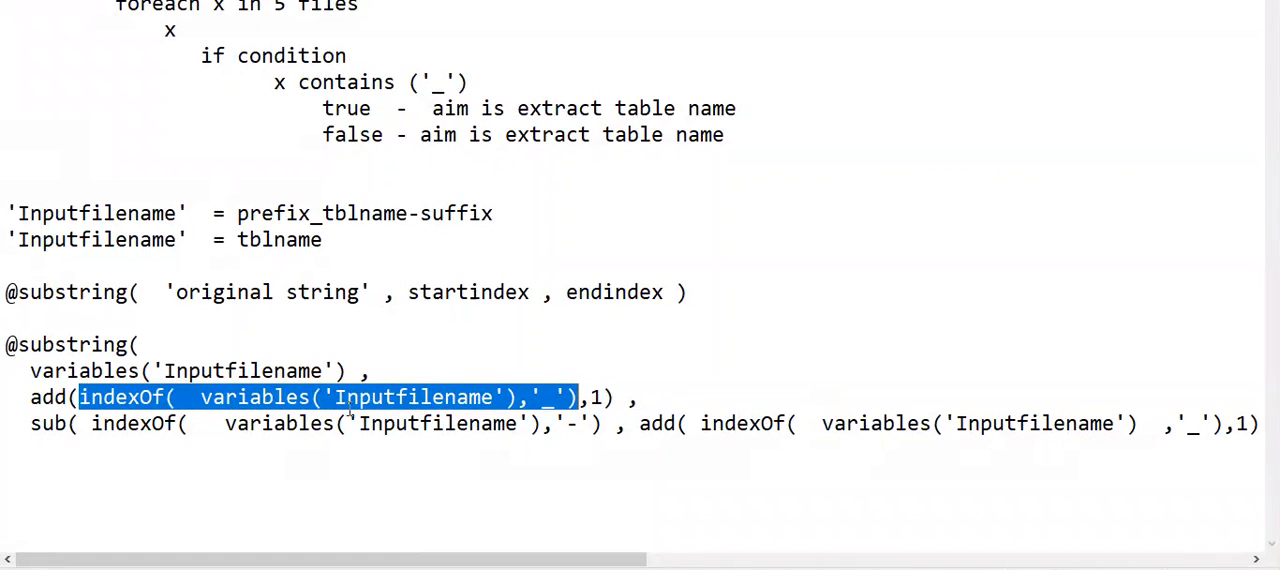
left_click_drag(640, 403, 6, 400)
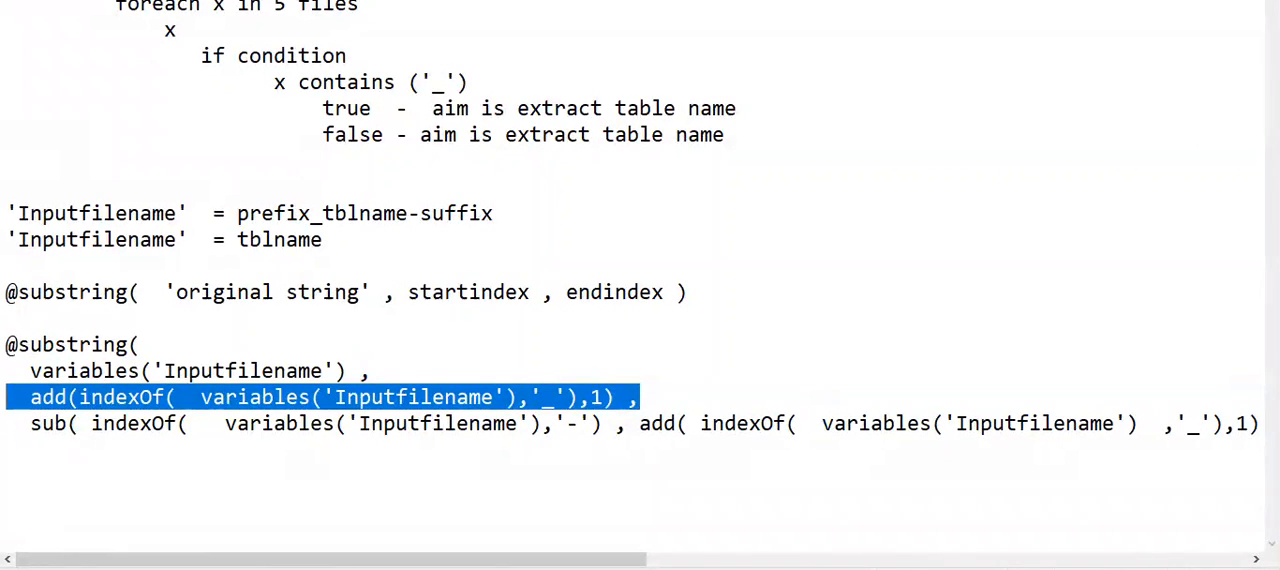
double_click(443, 292)
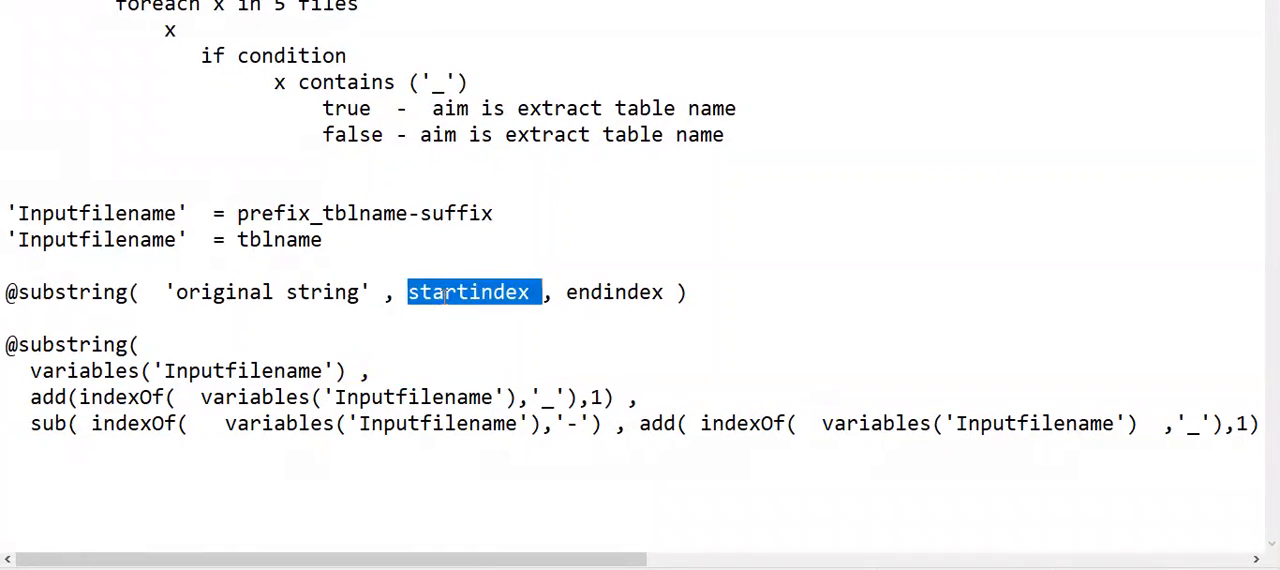
type("11")
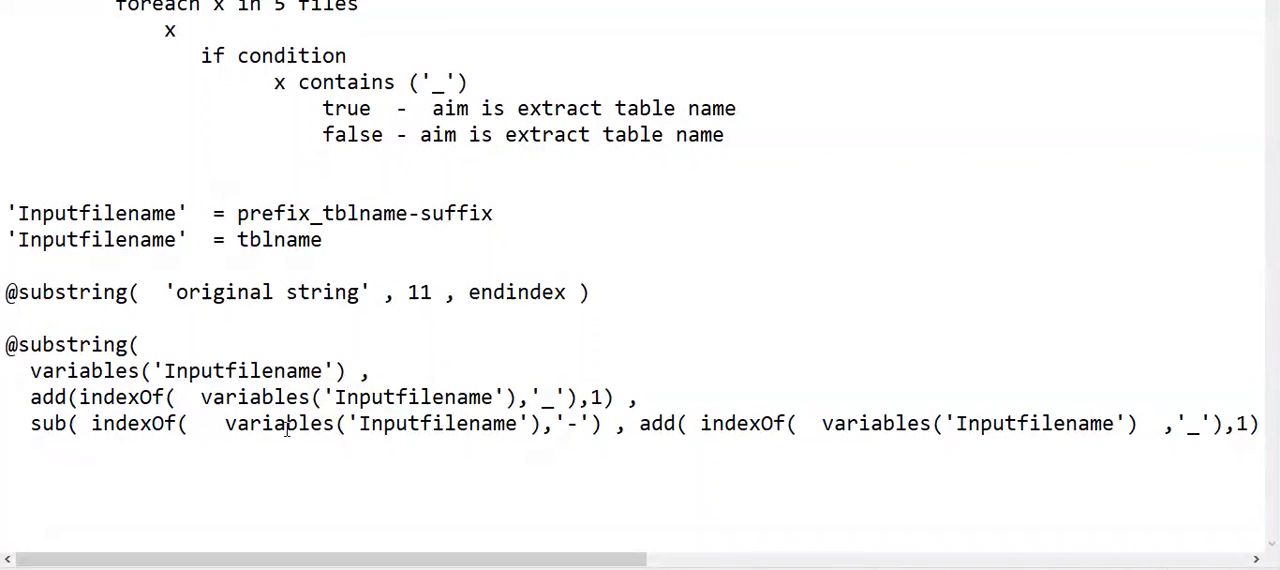
- Highlight the '-' delimiter, its place in the example file name, and both arguments of the sub( function to examine the end index
left_click_drag(588, 424, 541, 424)
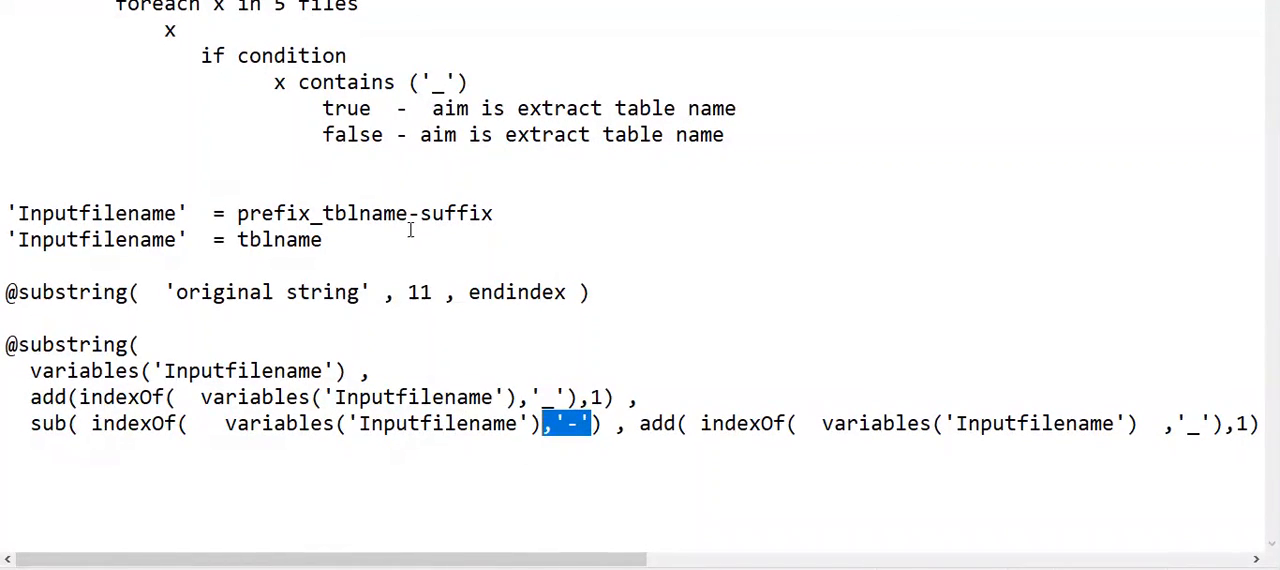
left_click_drag(407, 214, 419, 214)
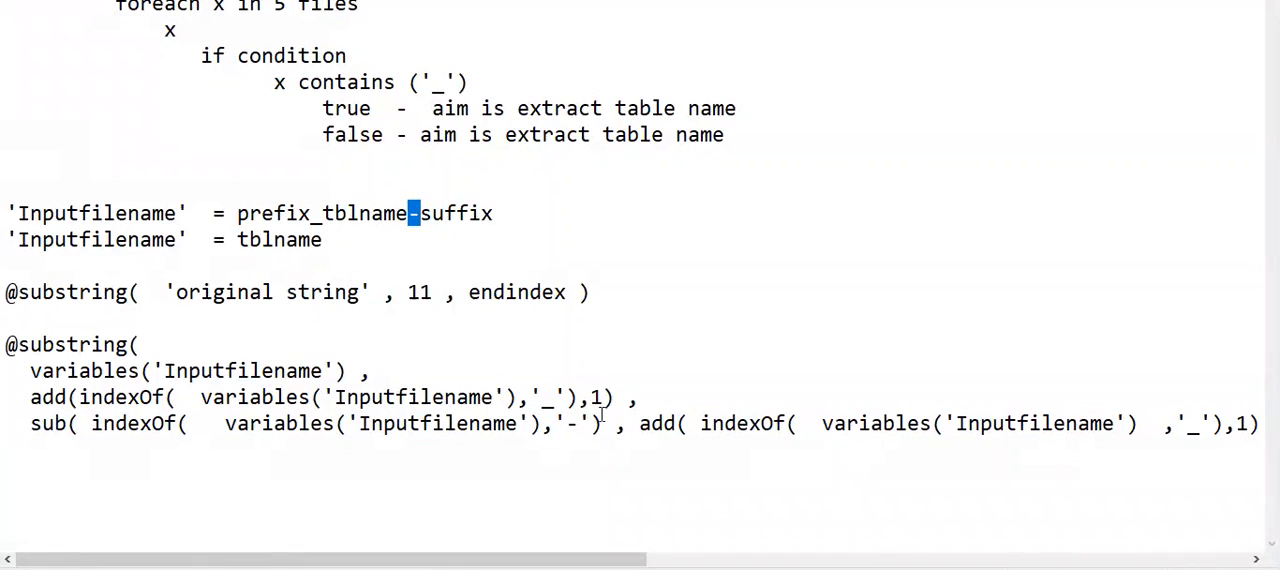
left_click_drag(603, 424, 91, 424)
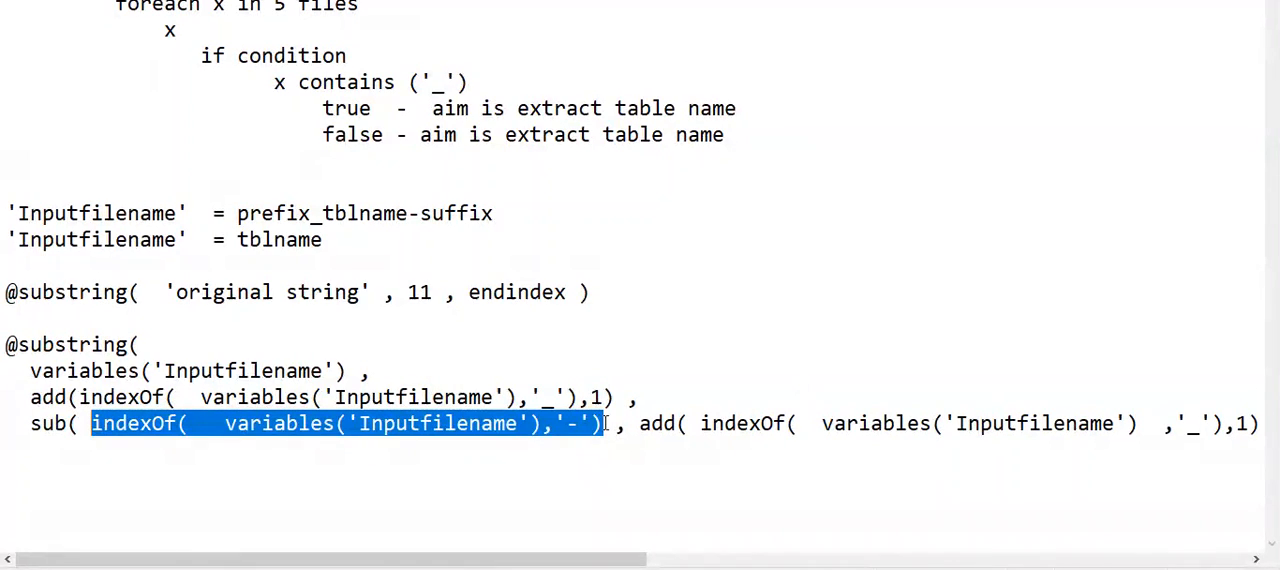
left_click_drag(636, 423, 1228, 424)
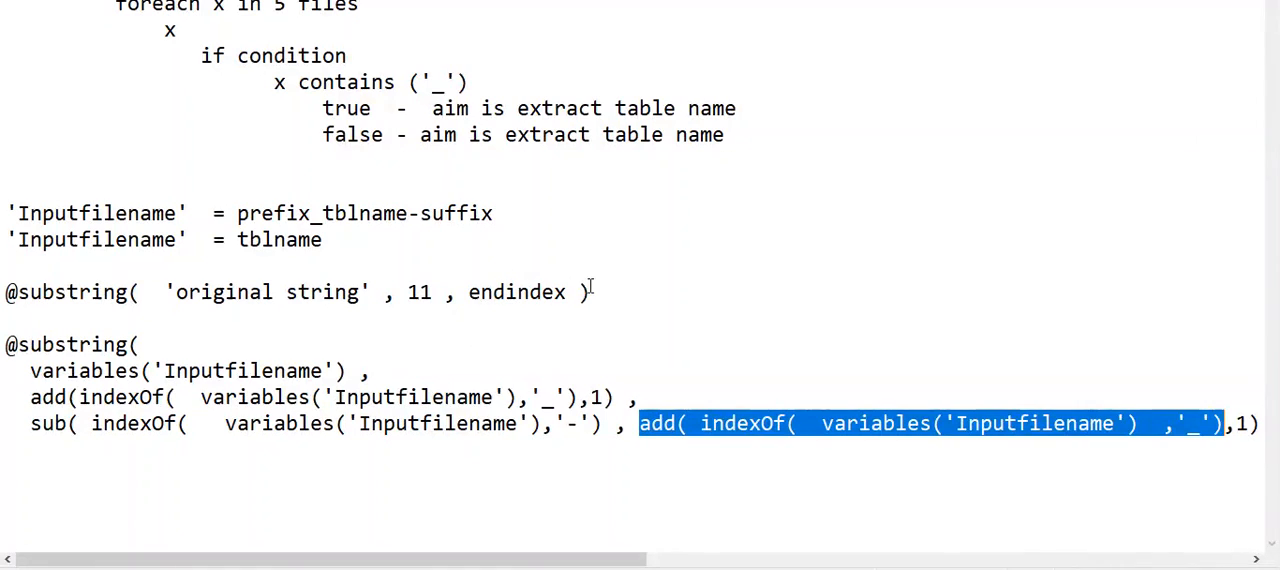
double_click(542, 292)
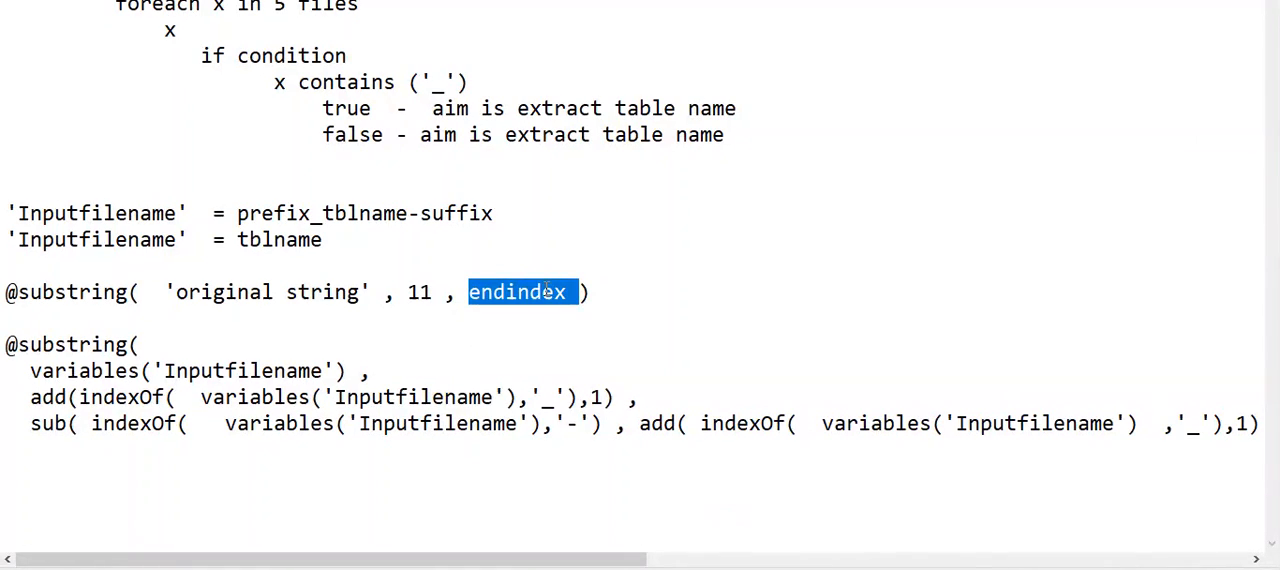
type("()")
key("Left")
type("15")
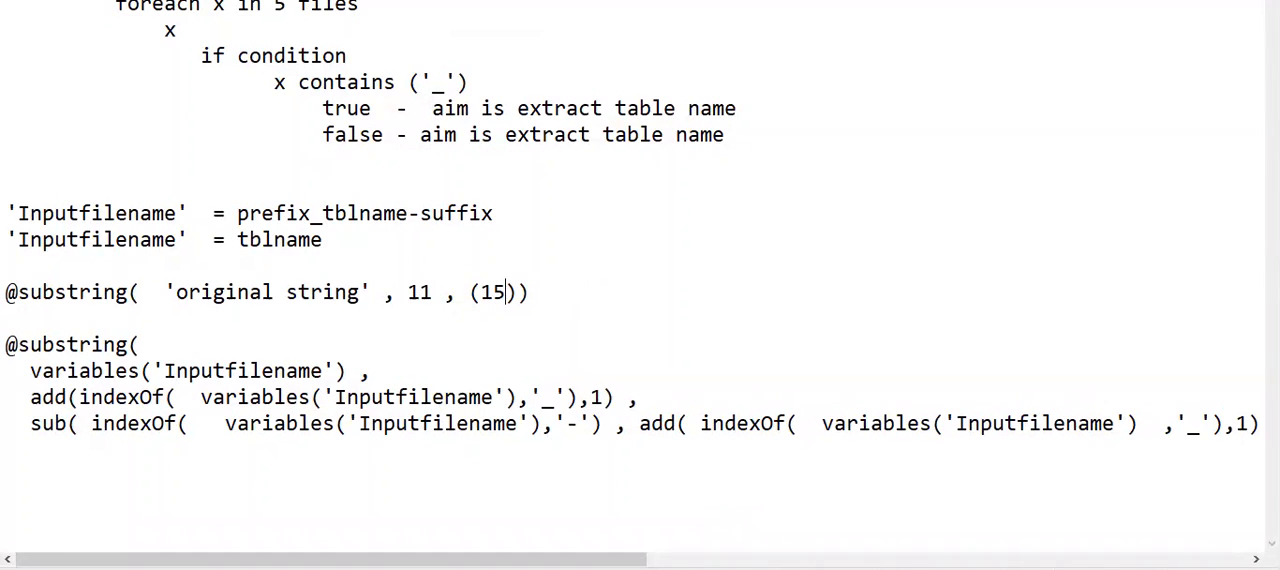
key("BackSpace")
key("BackSpace")
type("20 - ")
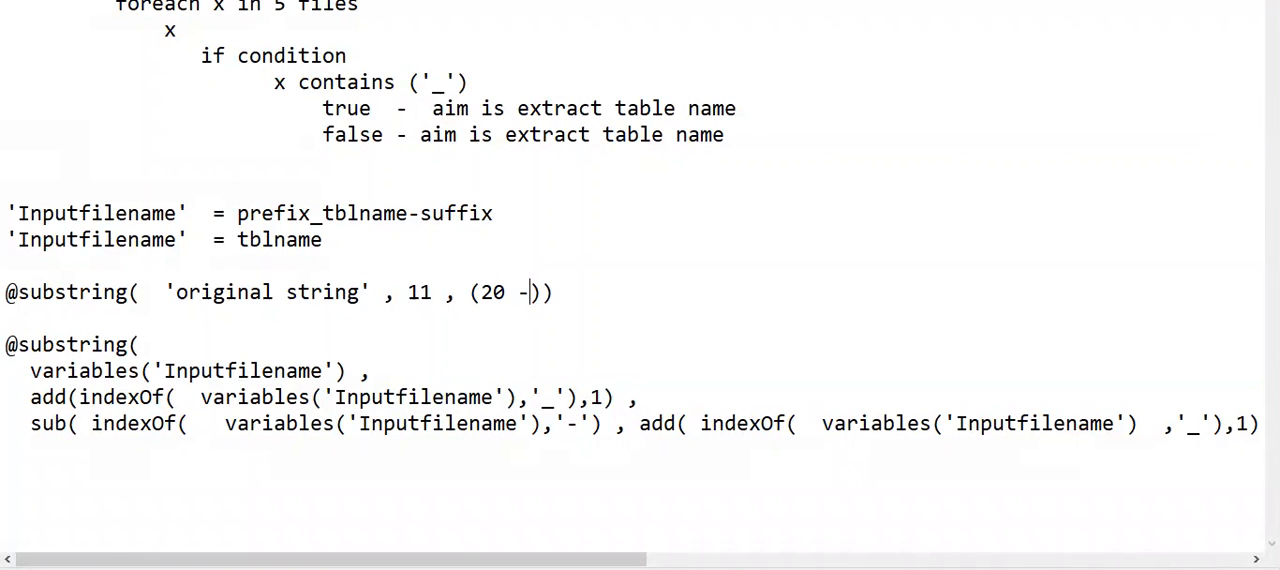
type("11")
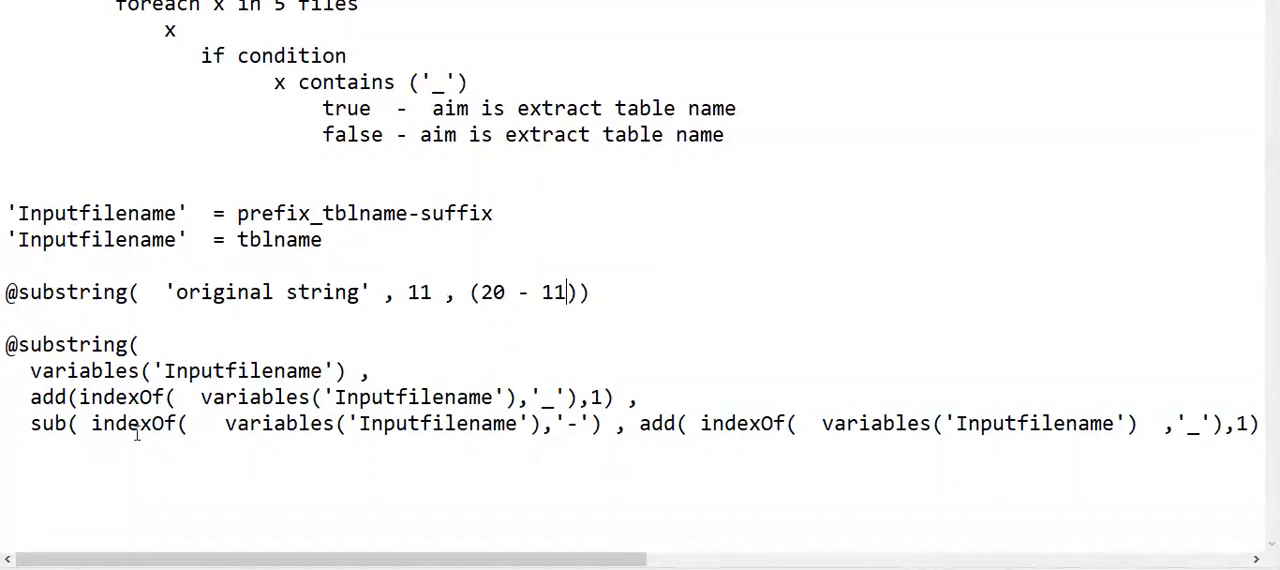
left_click(55, 425)
left_click_drag(570, 292, 476, 291)
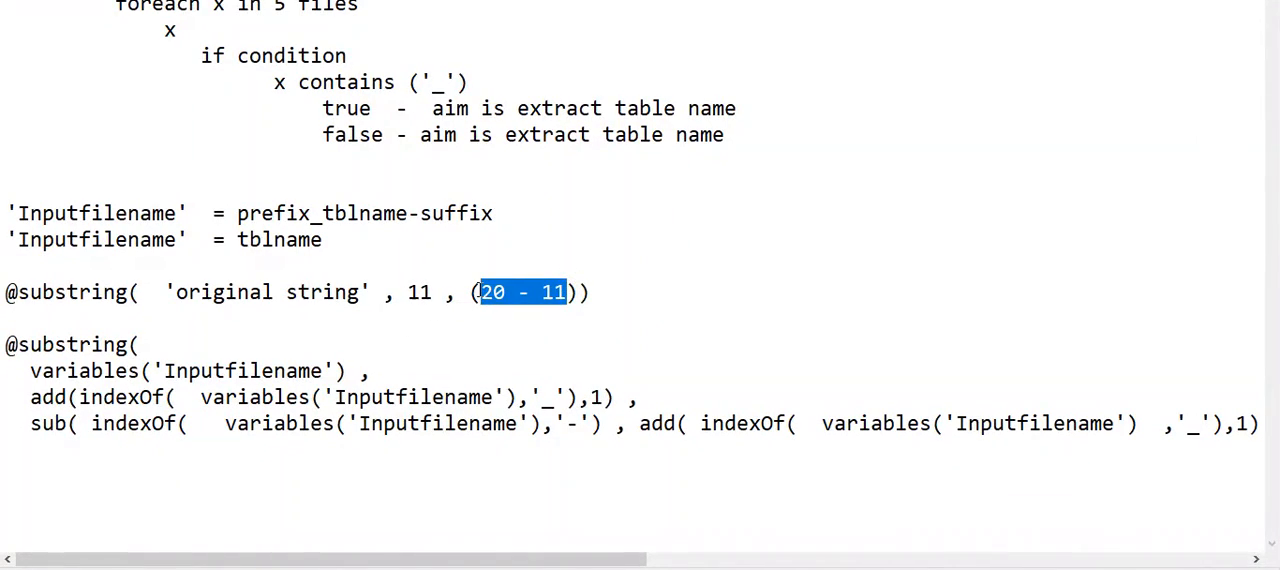
type("9")
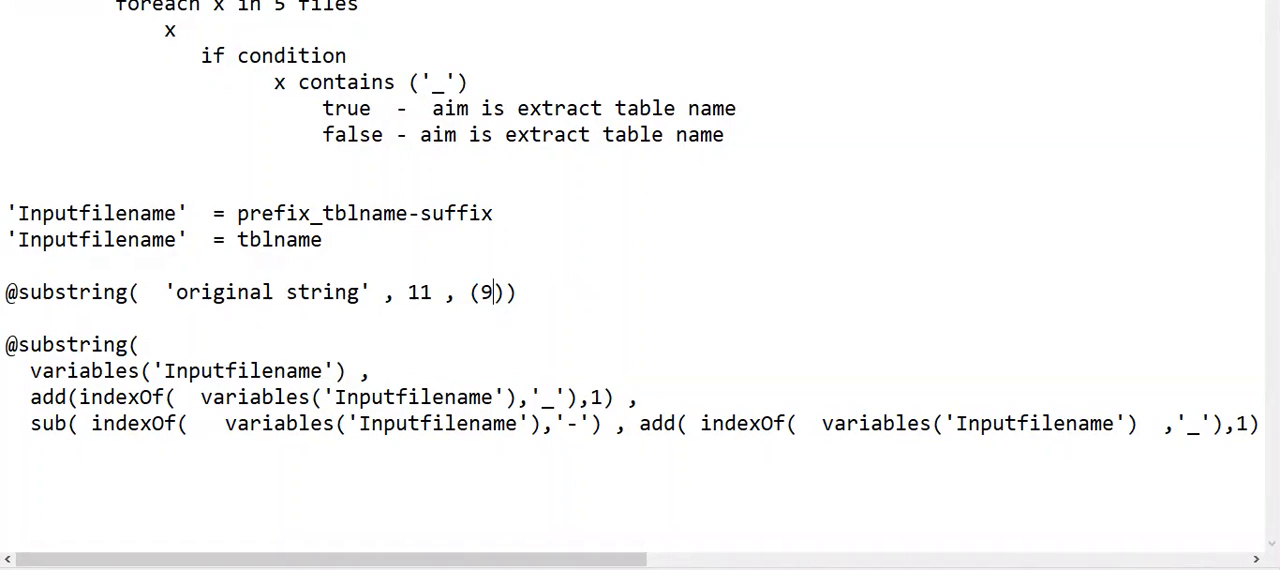
double_click(476, 292)
key("Delete")
double_click(486, 292)
key("Down")
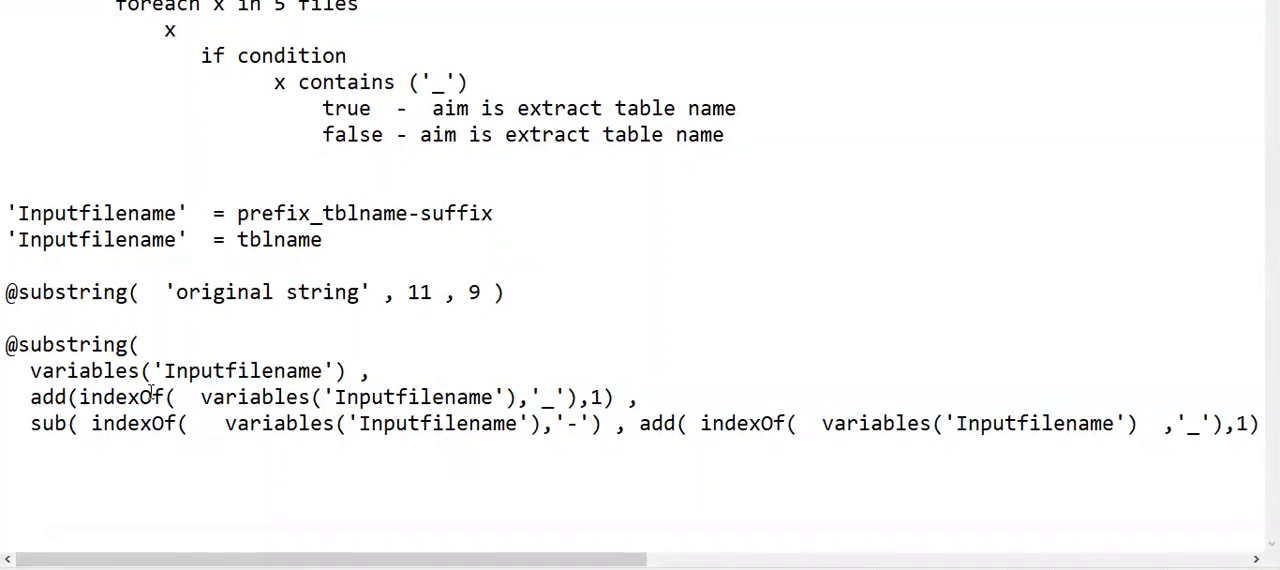
double_click(60, 345)
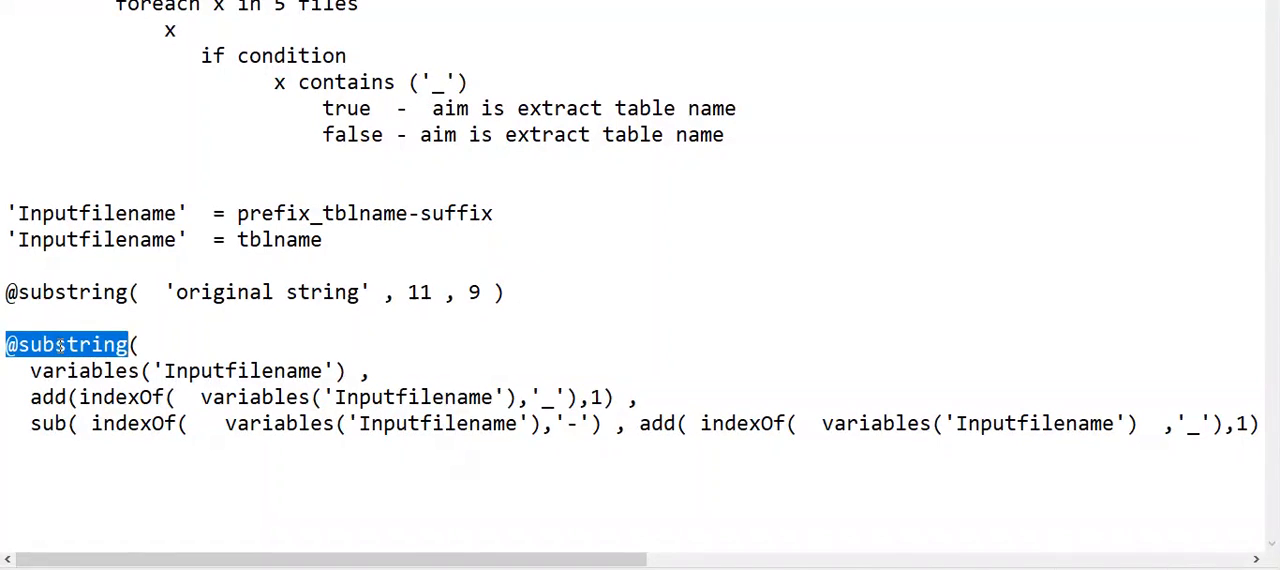
double_click(66, 372)
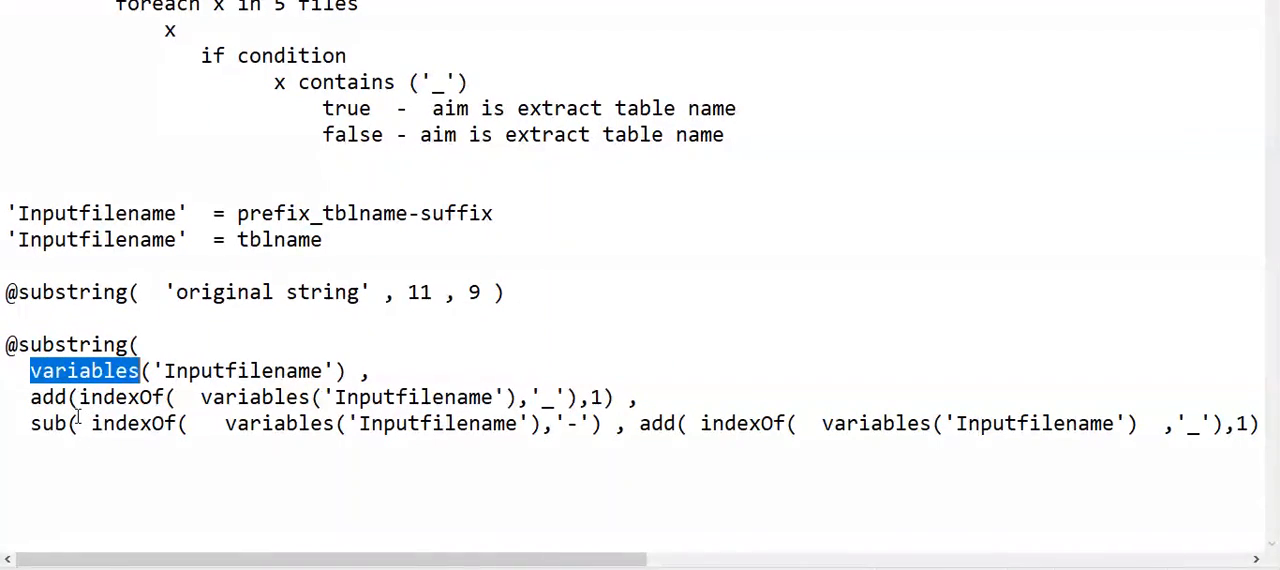
double_click(48, 398)
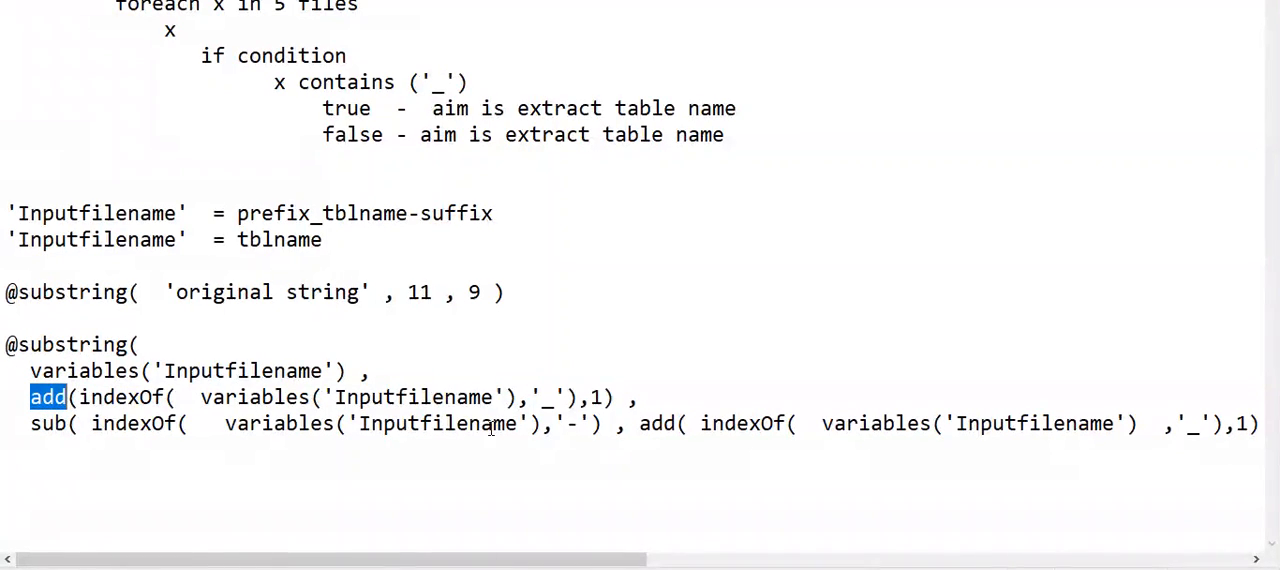
double_click(540, 397)
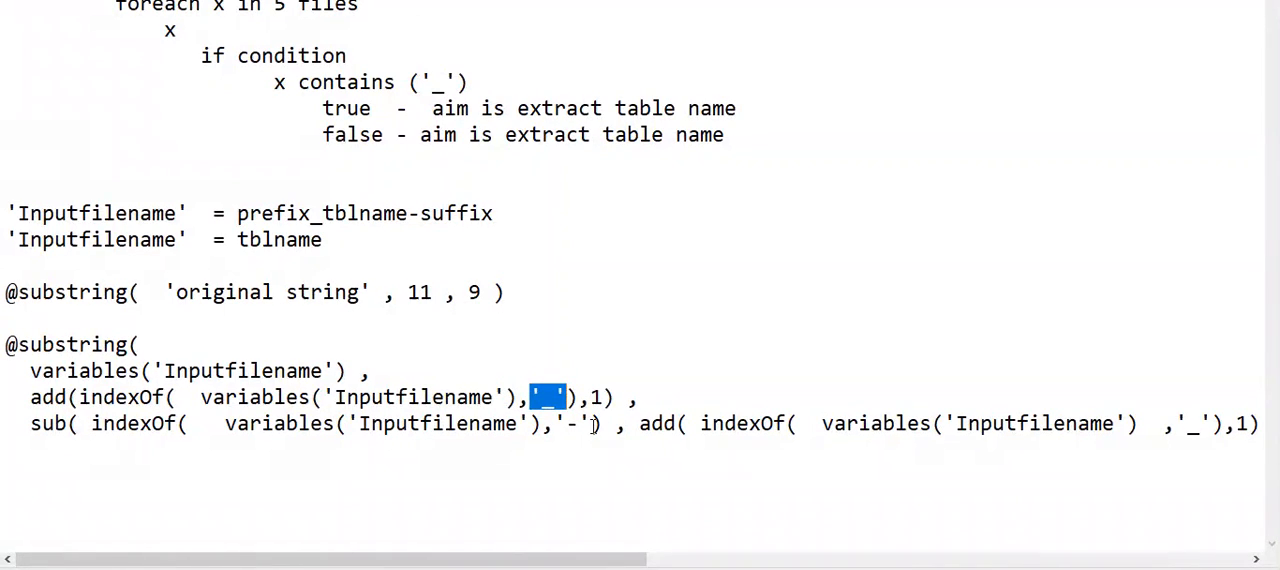
left_click_drag(593, 424, 566, 424)
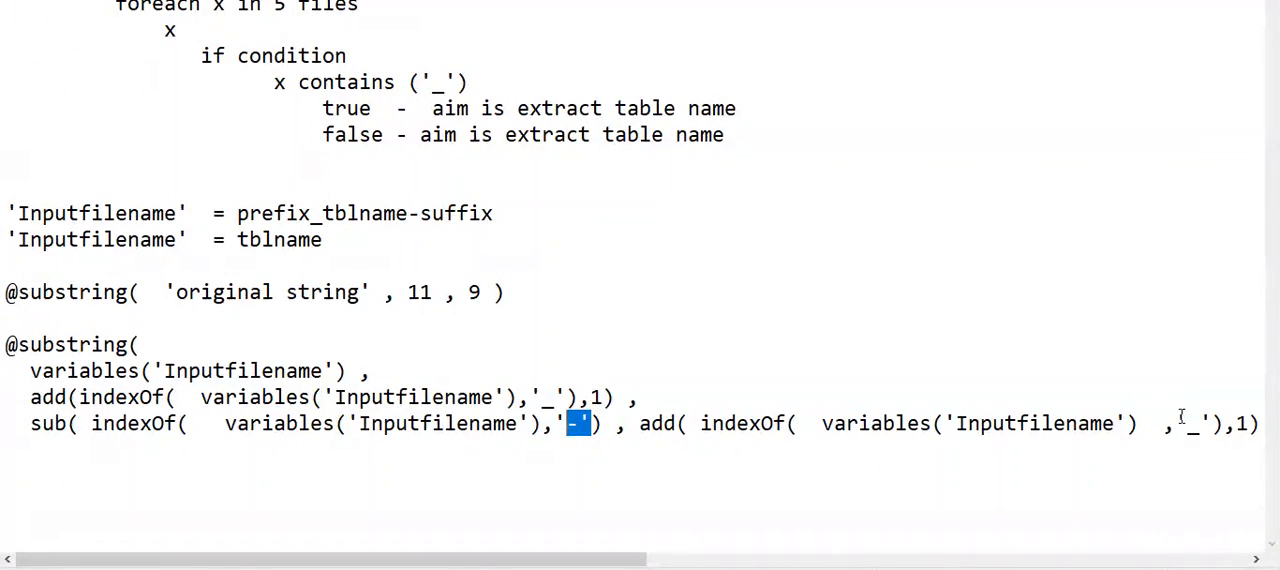
left_click_drag(1177, 424, 1211, 426)
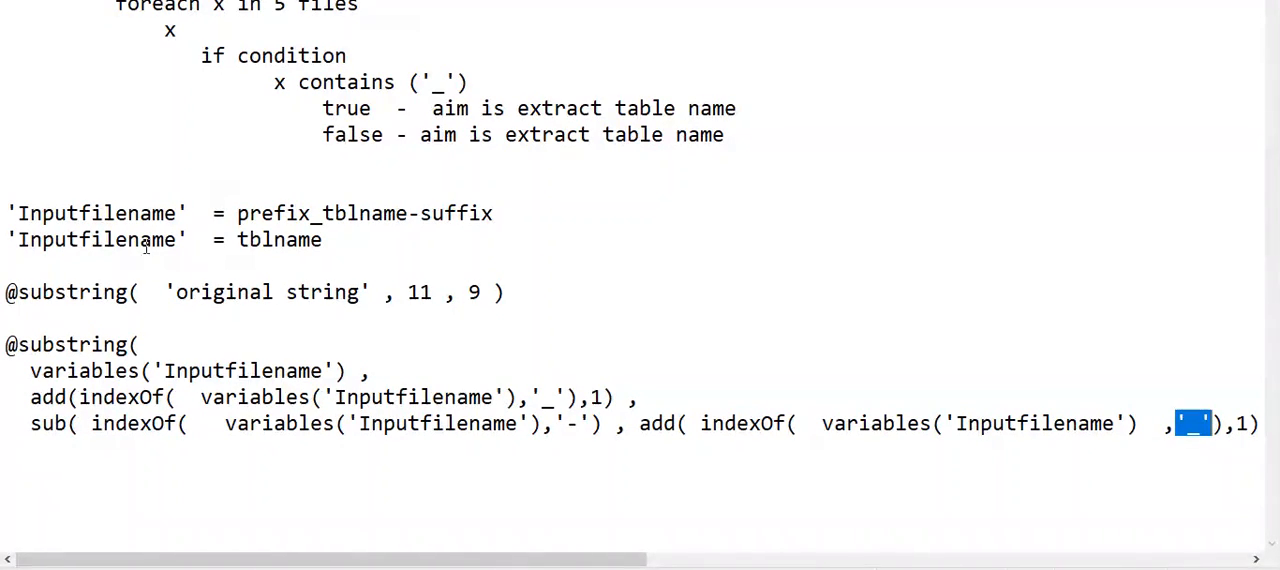
- Highlight the prefix, suffix, underscore and tblname in the example file name to review which part is extracted
left_click_drag(238, 215, 305, 208)
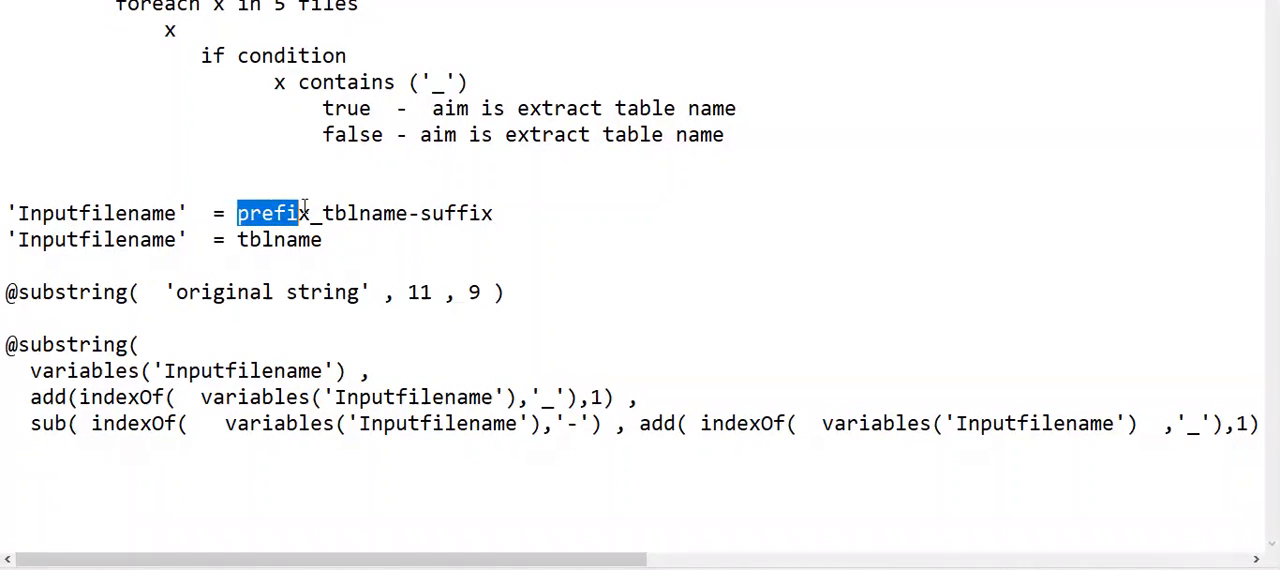
left_click_drag(420, 214, 503, 214)
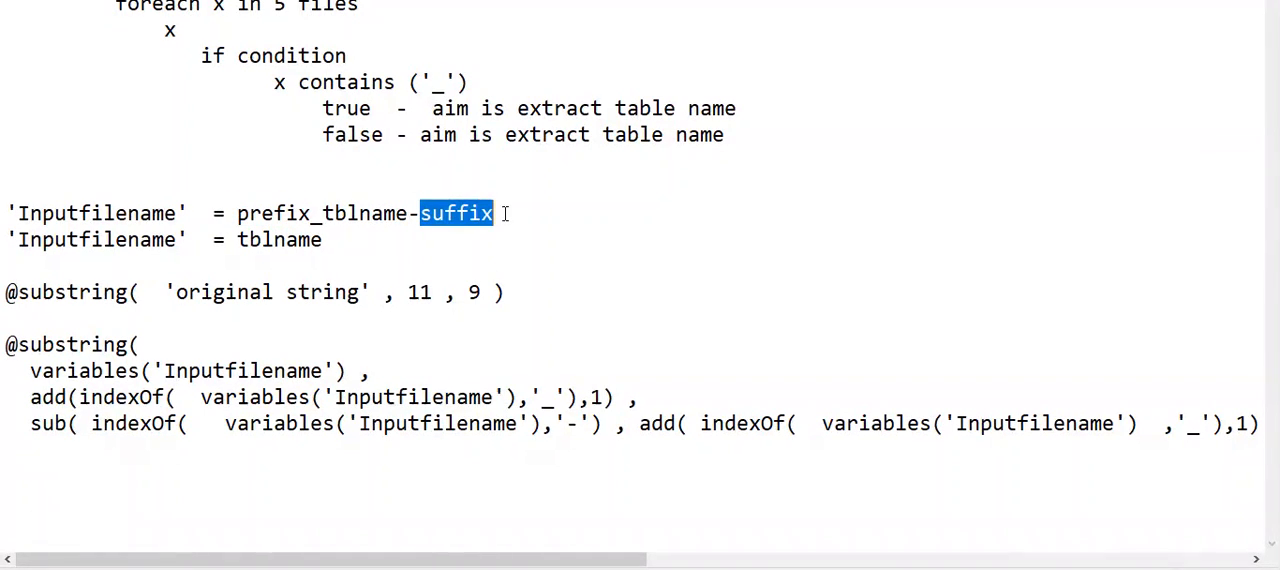
left_click(312, 214)
left_click_drag(313, 214, 322, 214)
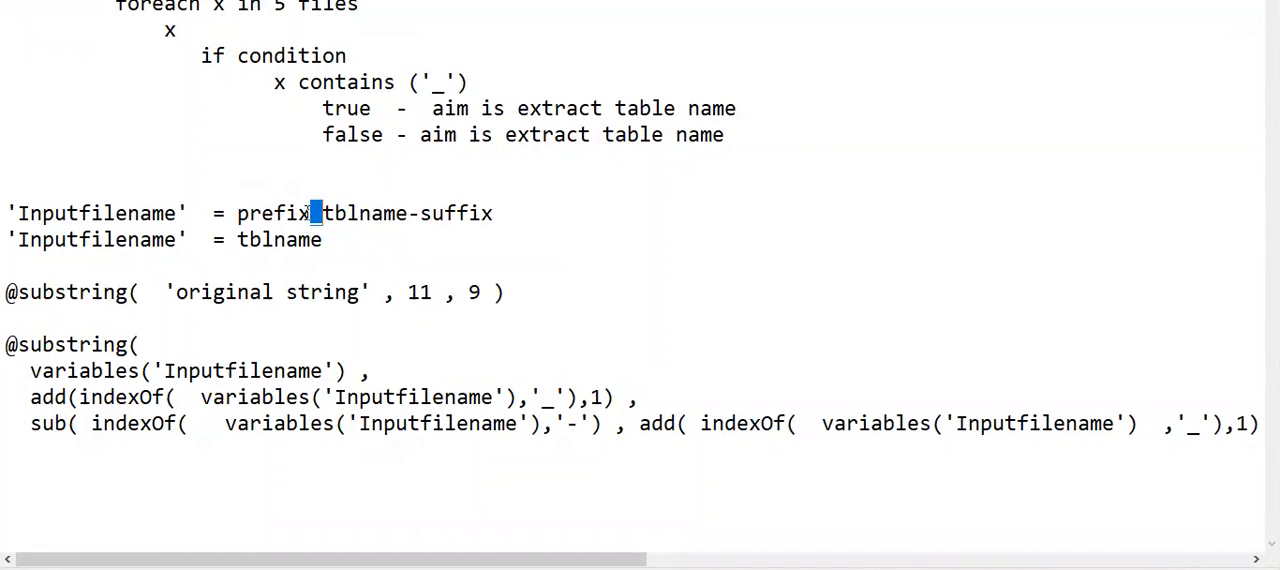
left_click_drag(408, 214, 529, 217)
left_click_drag(322, 214, 410, 214)
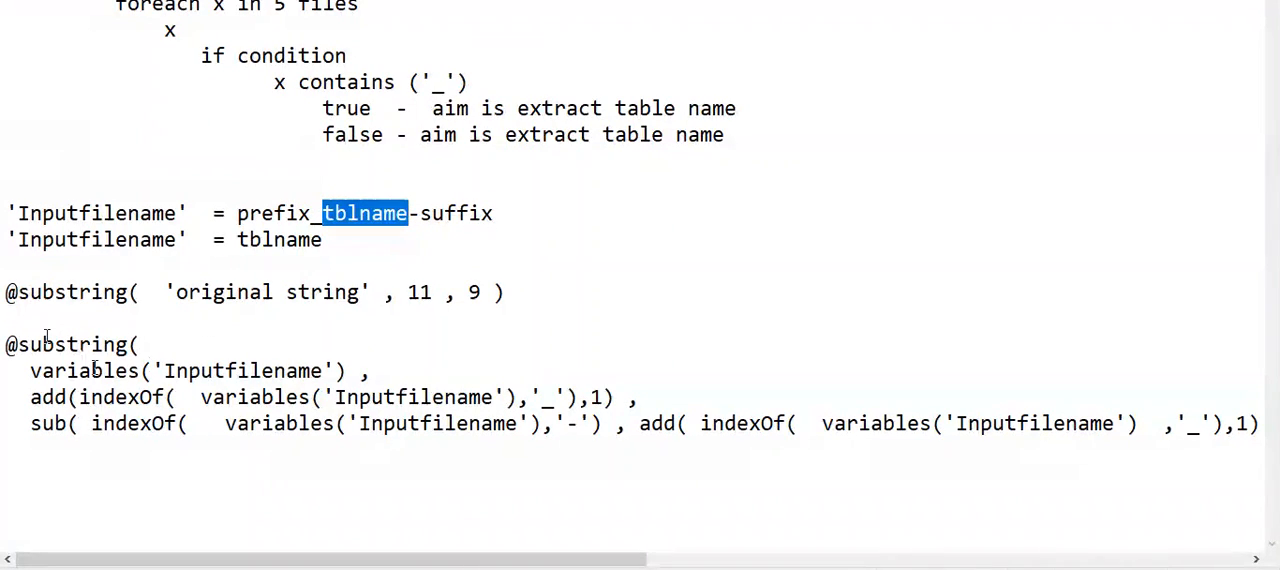
left_click(516, 294)
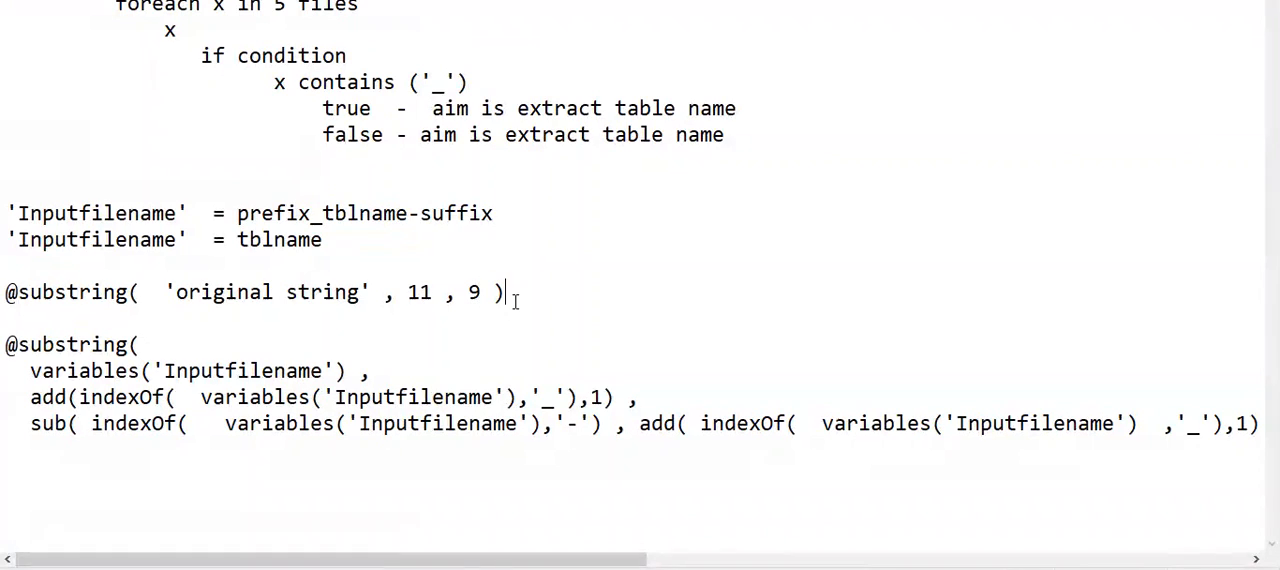
type("= ta")
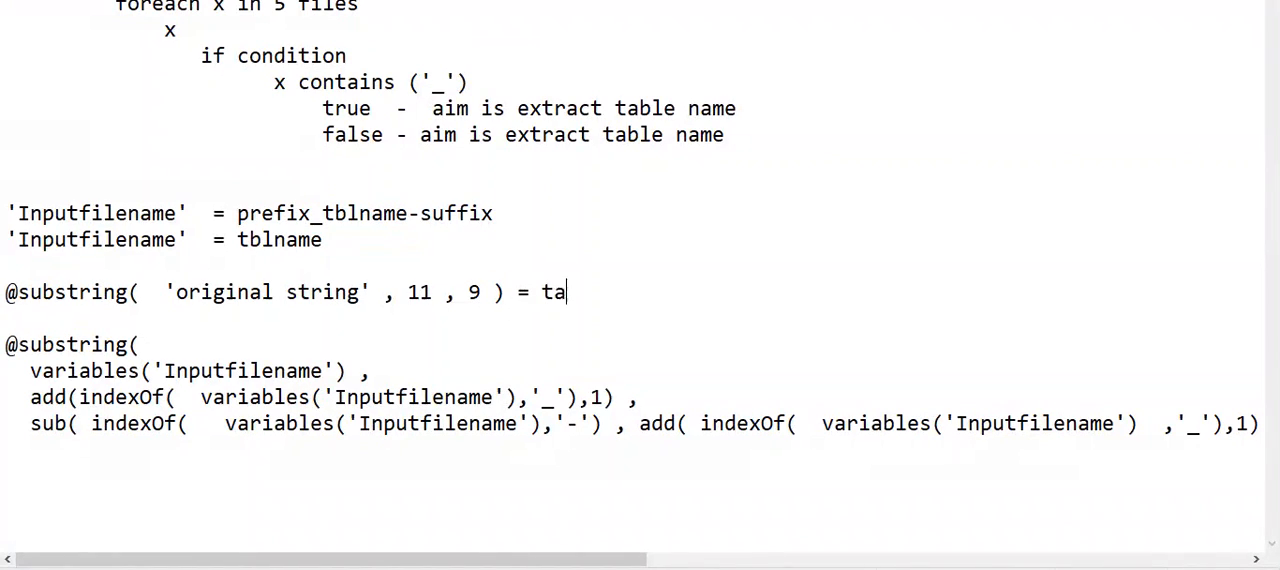
type("blename")
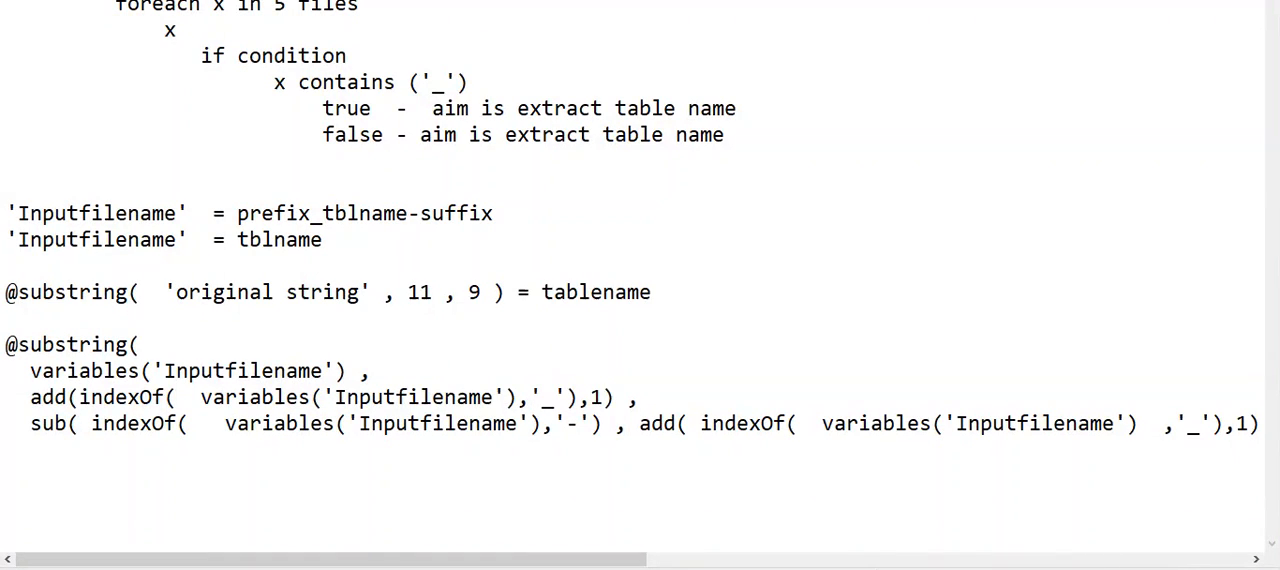
left_click(531, 292)
type(">")
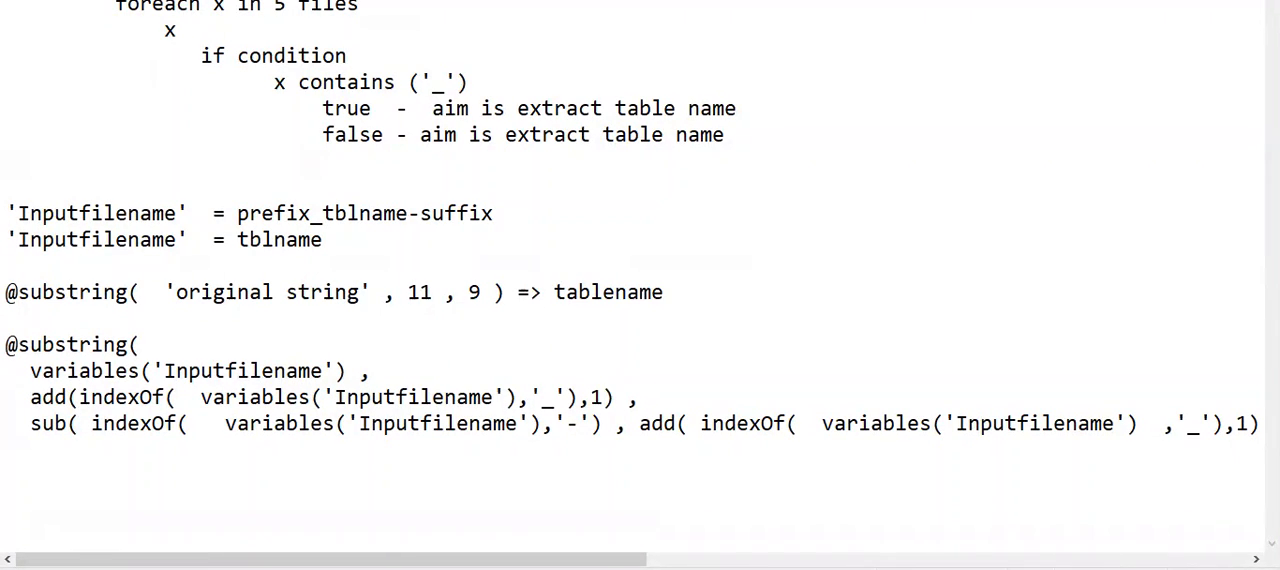
- Switch to Synapse Studio and inspect the value expression of the tablename_else activity in If Condition1's False branch
key("alt+Tab")
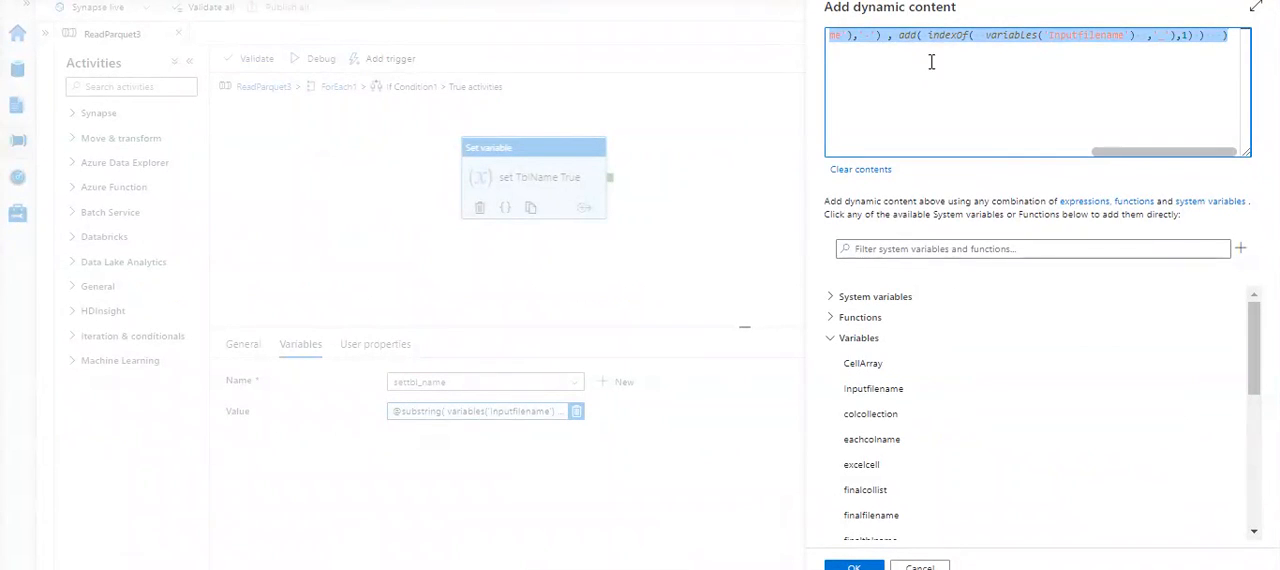
left_click(919, 566)
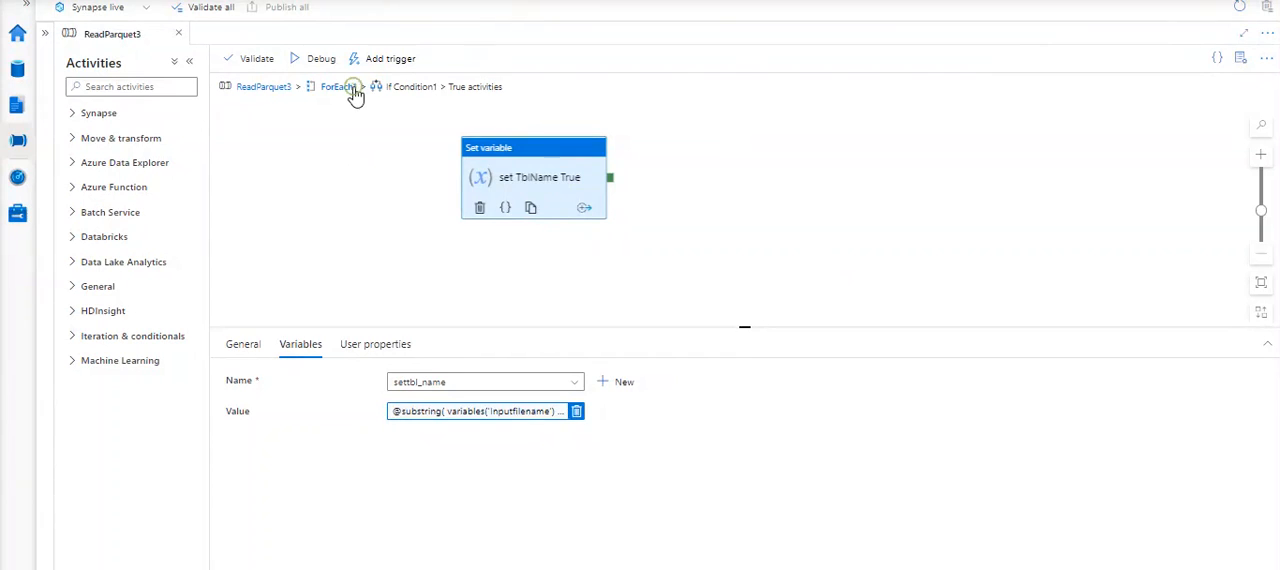
left_click(338, 87)
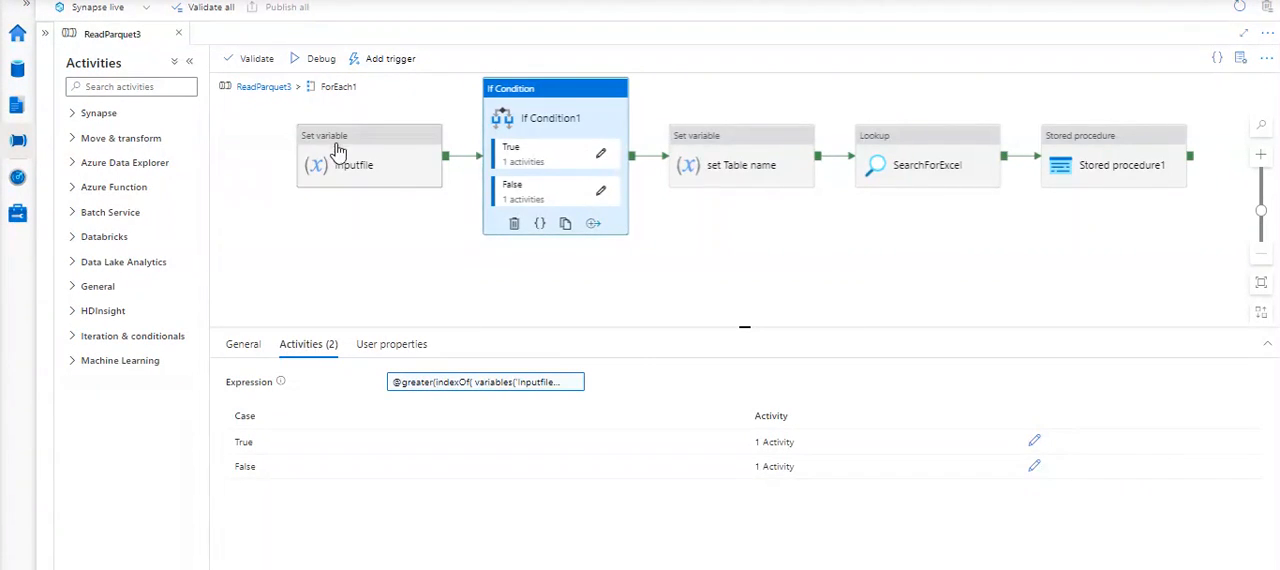
left_click(601, 194)
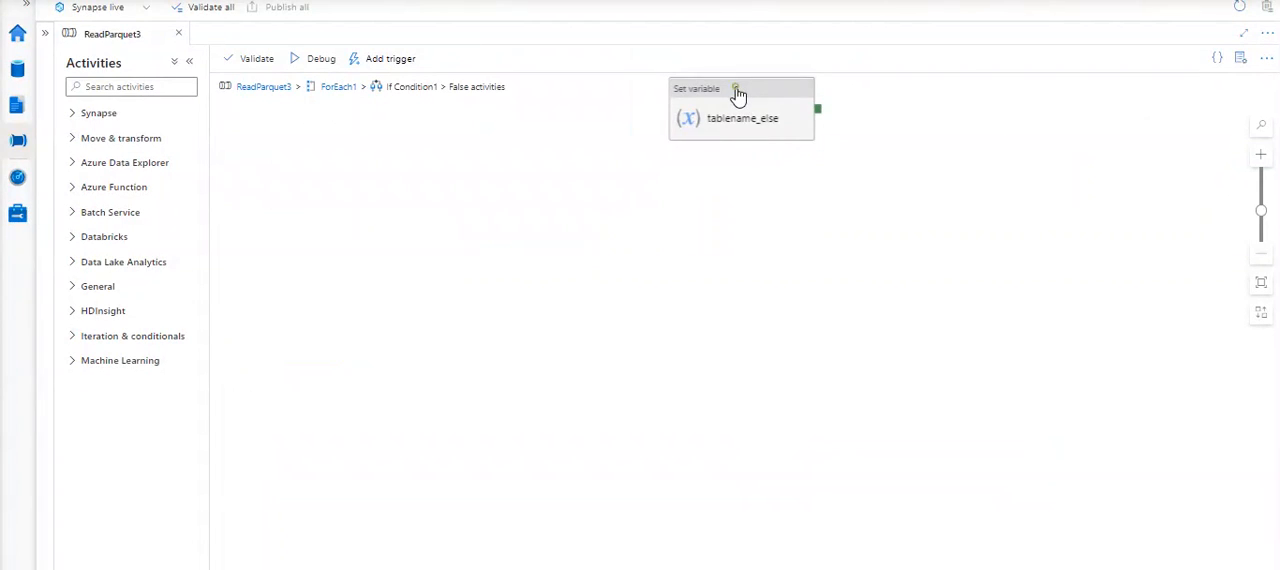
left_click_drag(738, 90, 540, 182)
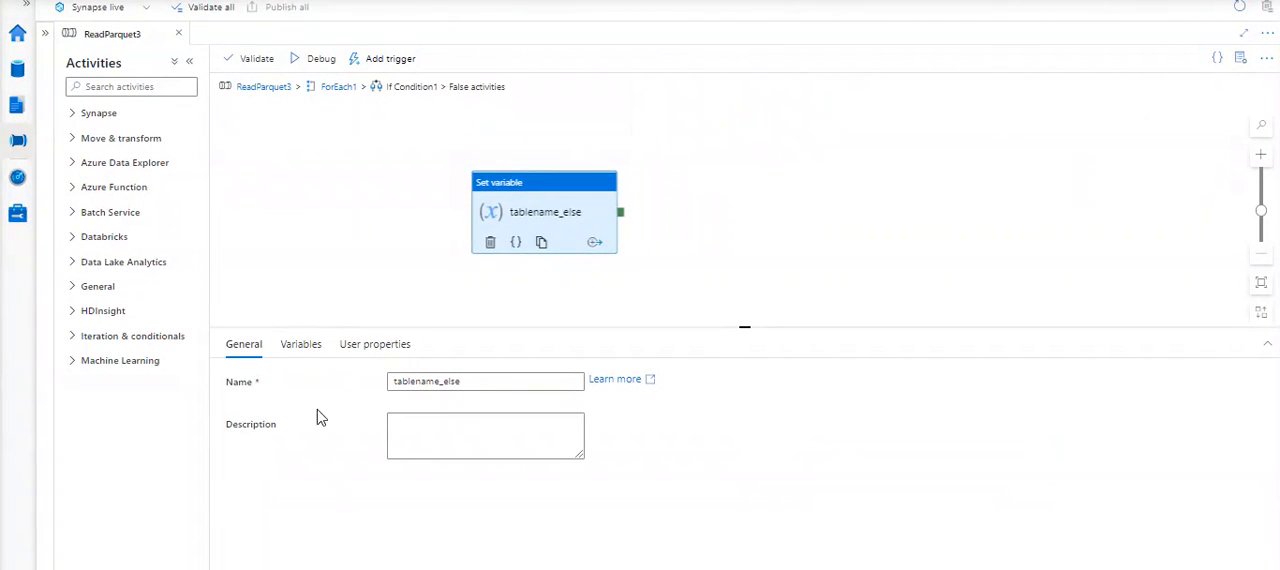
left_click(302, 350)
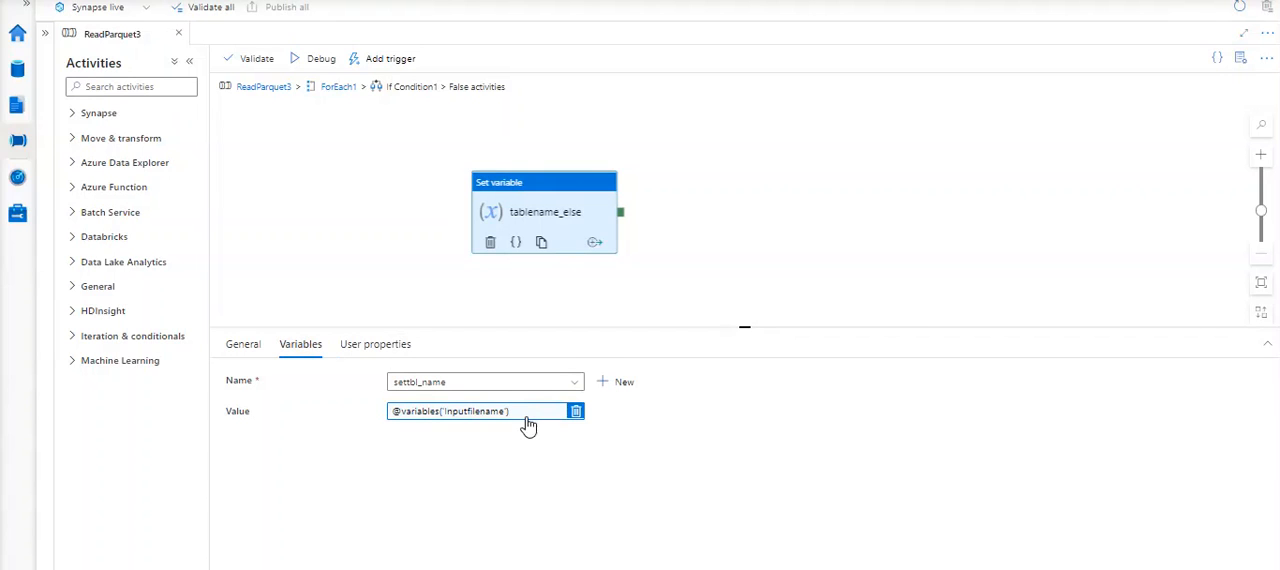
left_click(445, 420)
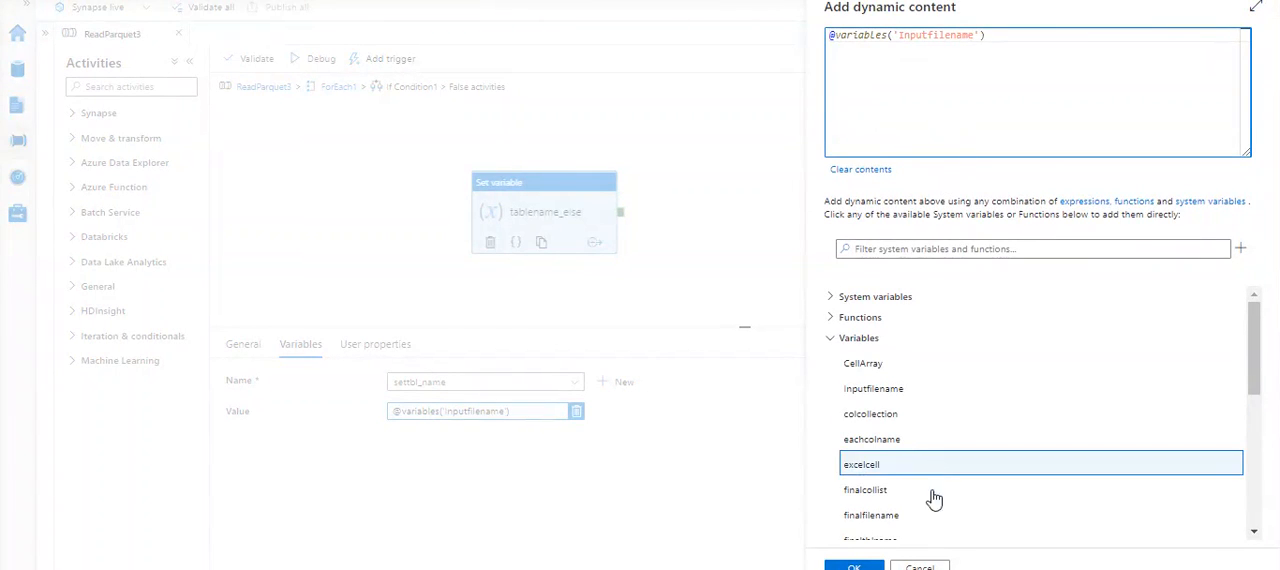
left_click(920, 566)
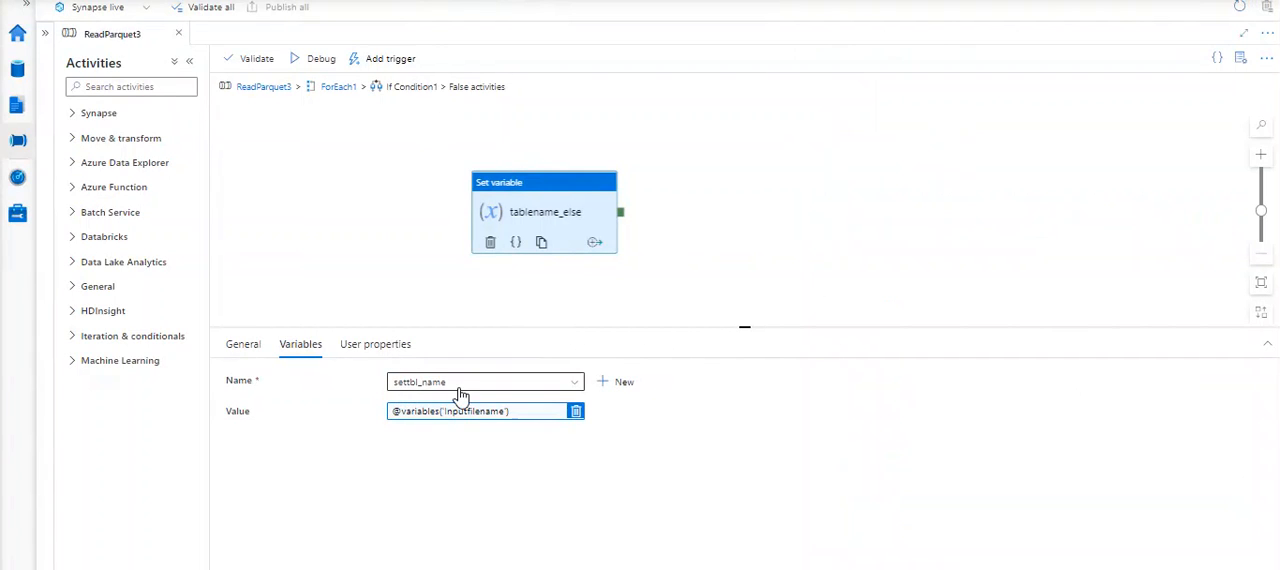
- Review the variable and value of the set TblName True activity in If Condition1's True branch
left_click(345, 90)
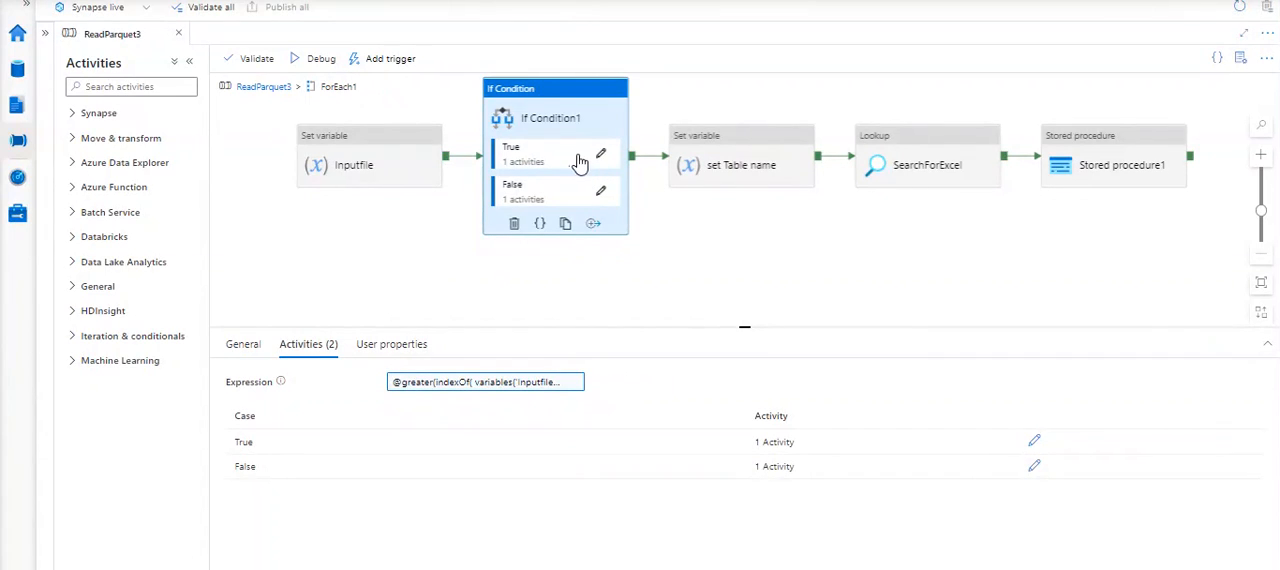
left_click(601, 156)
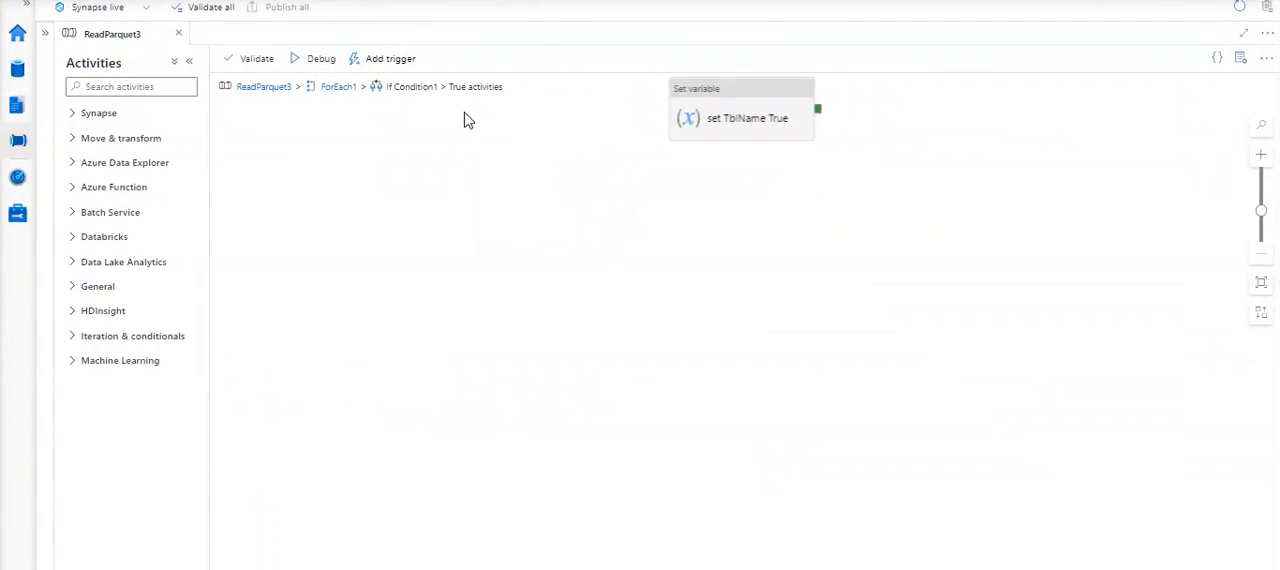
left_click(738, 96)
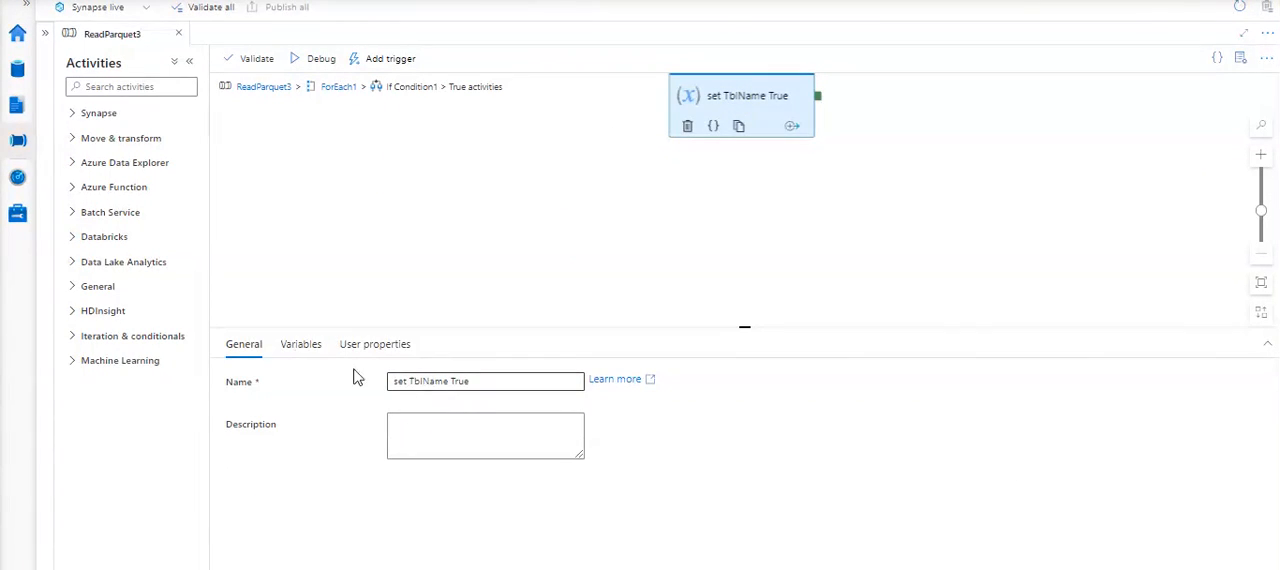
left_click(306, 347)
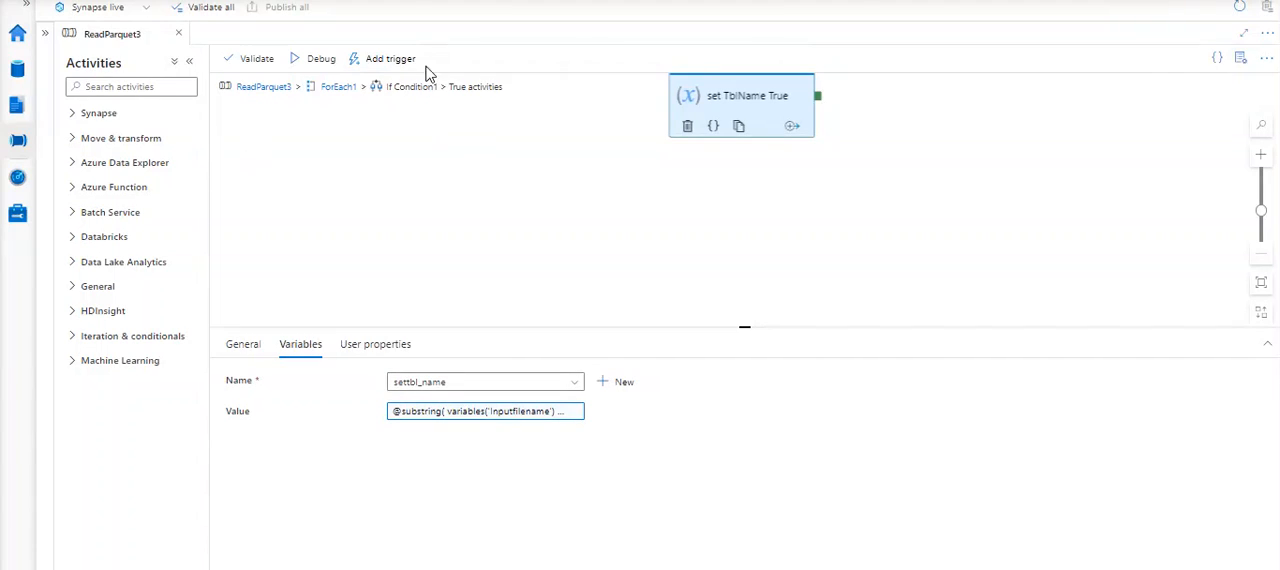
- Return to the ForEach1 activities and review the variable settings of the set Table name activity
left_click(329, 90)
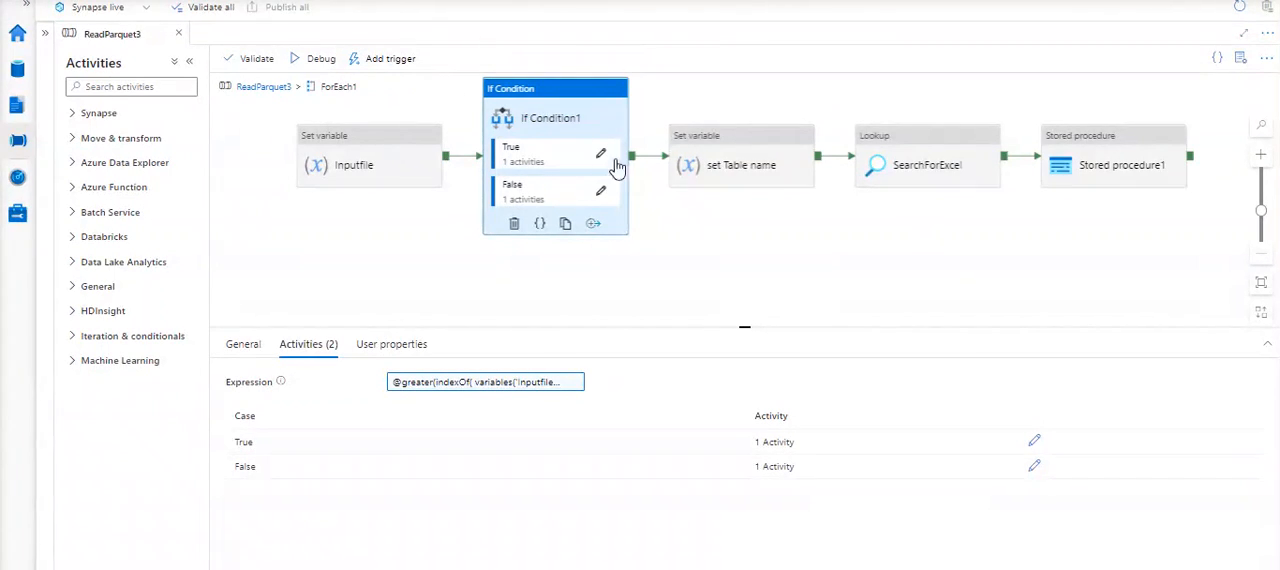
left_click(718, 145)
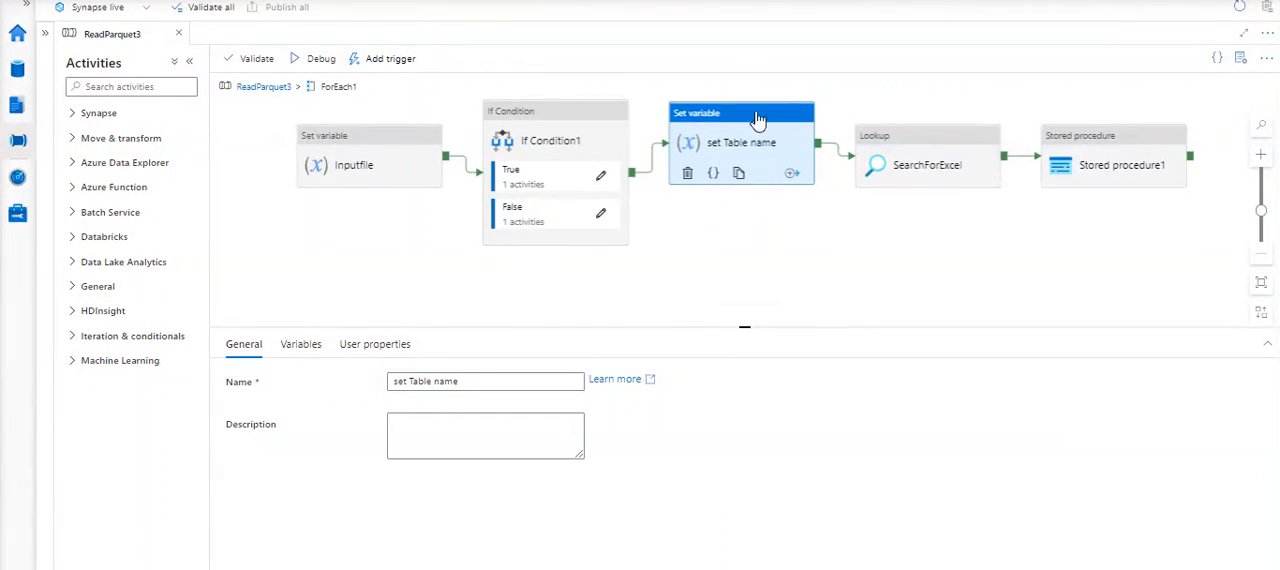
left_click(299, 344)
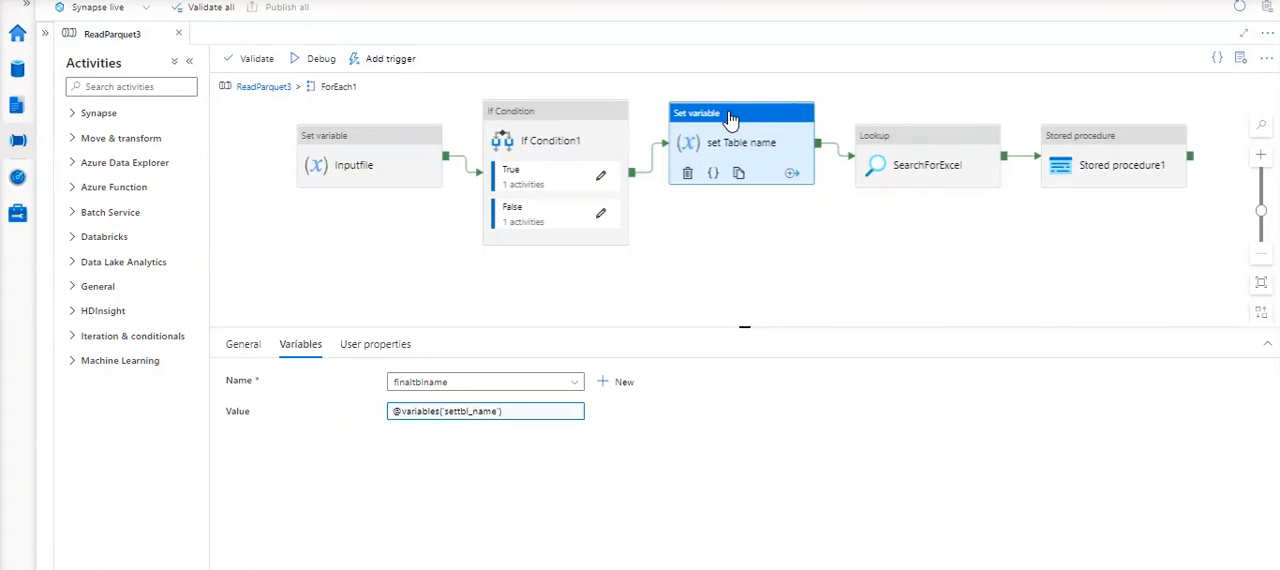
- Select the SearchForExcel lookup, then switch to the Excel workbook and open the TRANSACTION_RULES sheet from the full sheet list
left_click(930, 143)
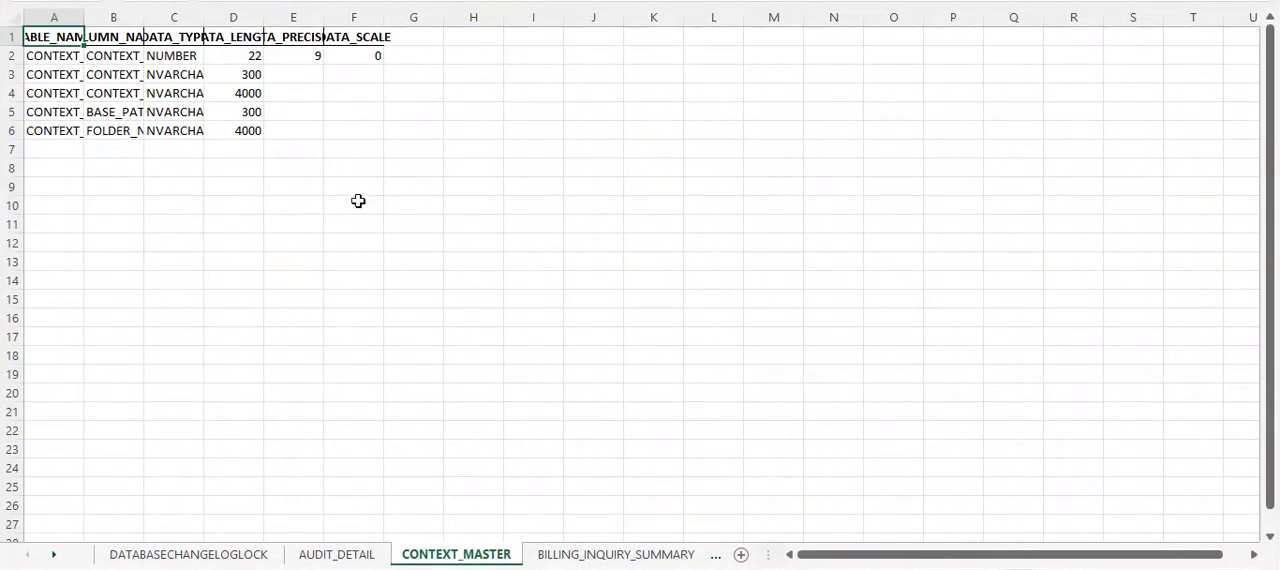
right_click(54, 560)
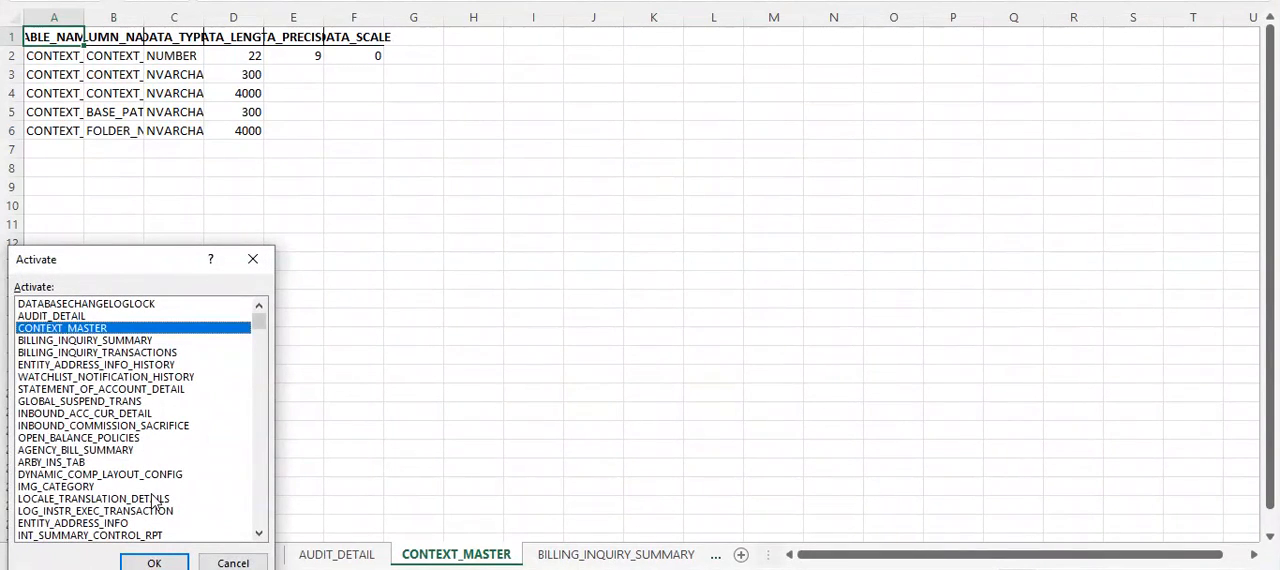
left_click(259, 533)
left_click(259, 533)
left_click(259, 533)
left_click(259, 533)
left_click(259, 533)
left_click(259, 533)
left_click(259, 533)
left_click_drag(259, 533, 259, 533)
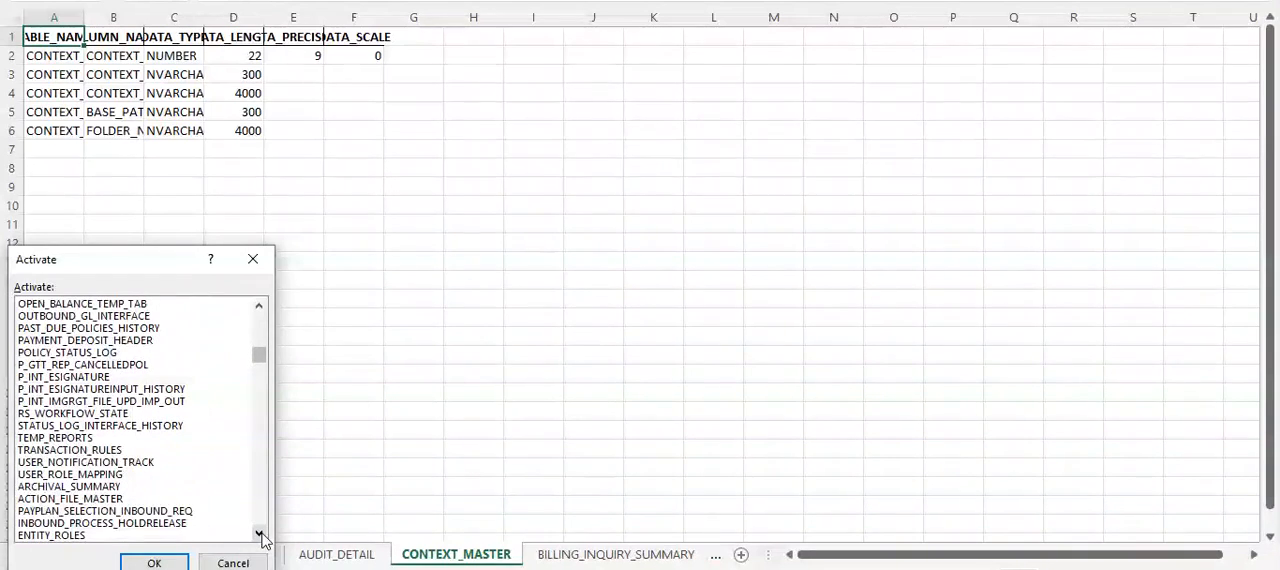
left_click(87, 450)
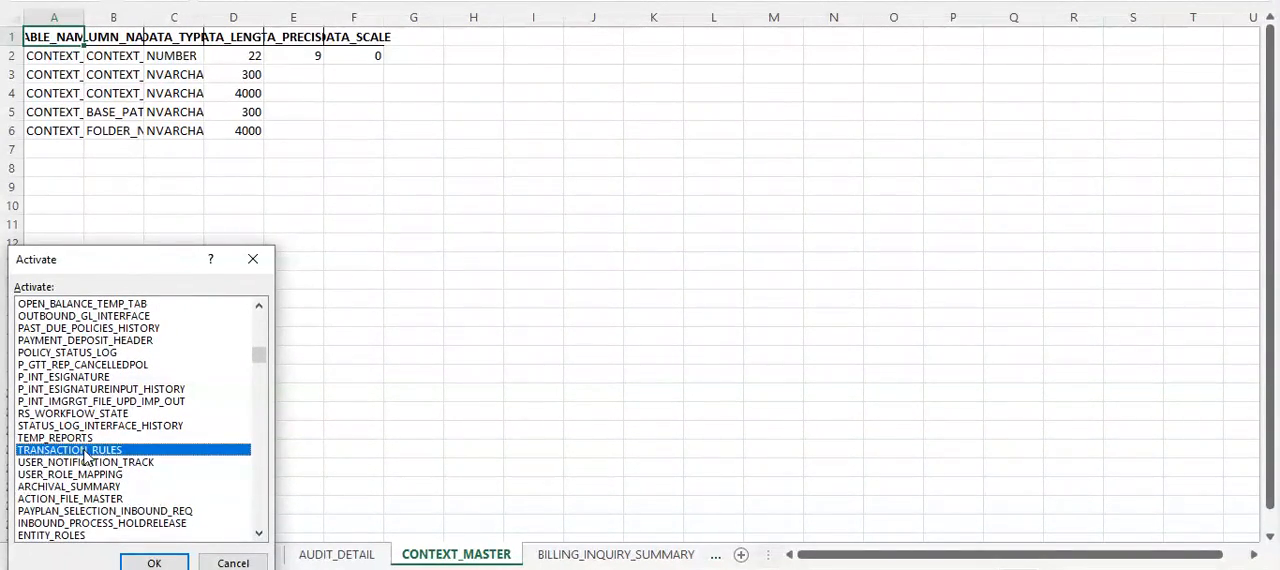
double_click(86, 451)
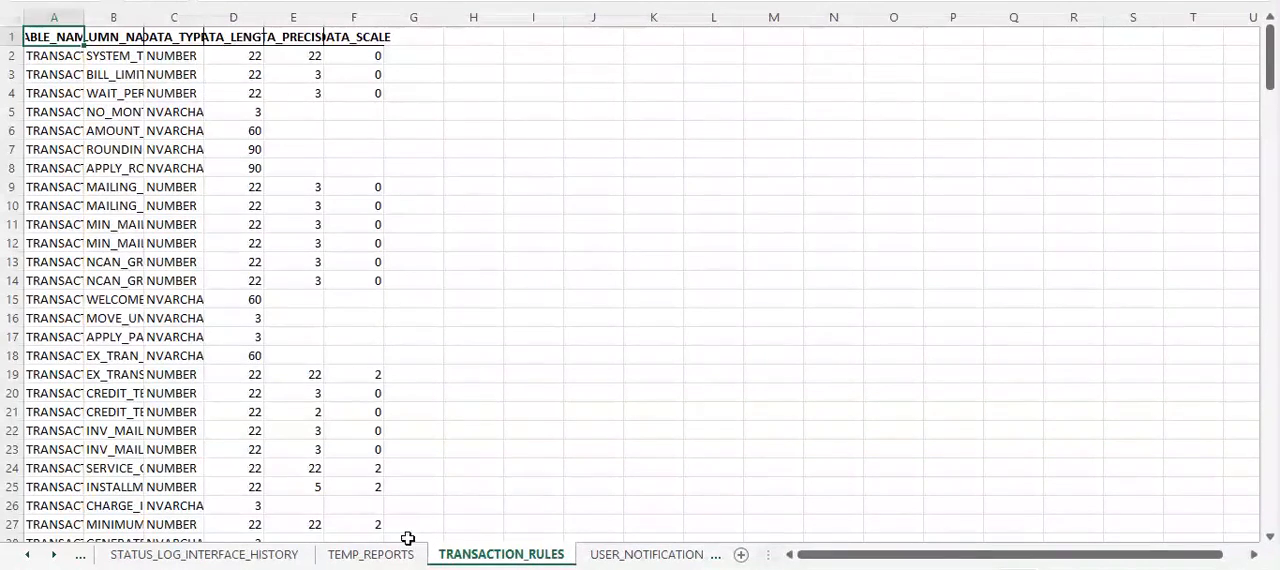
- Widen columns A to F of the TRANSACTION_RULES sheet so their headers and values are fully readable
double_click(90, 16)
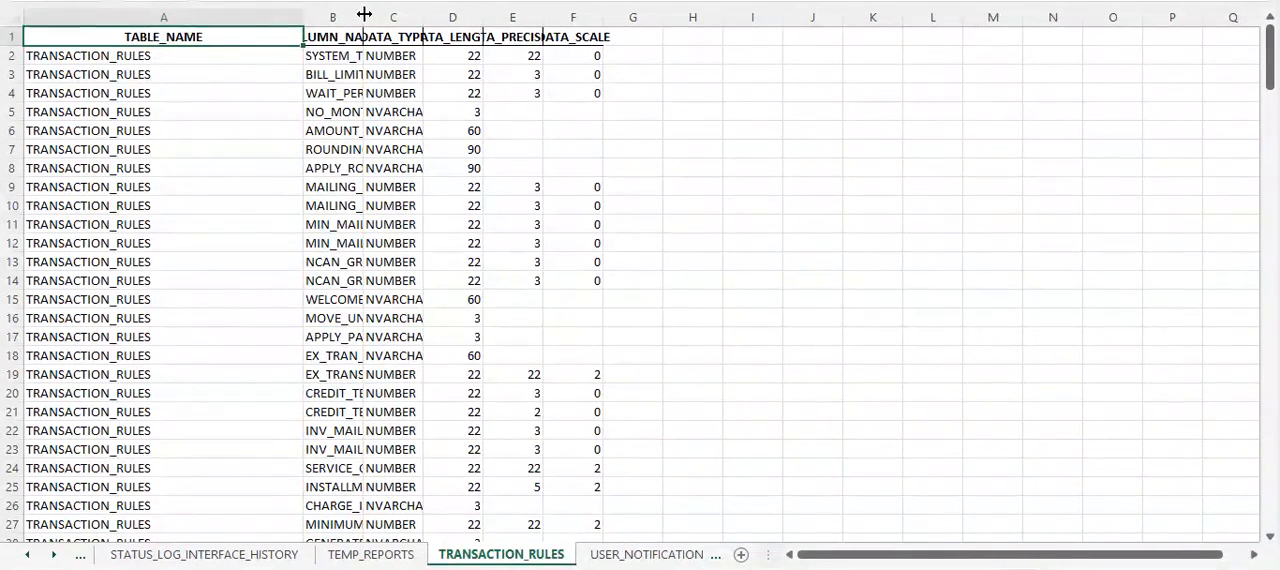
double_click(365, 14)
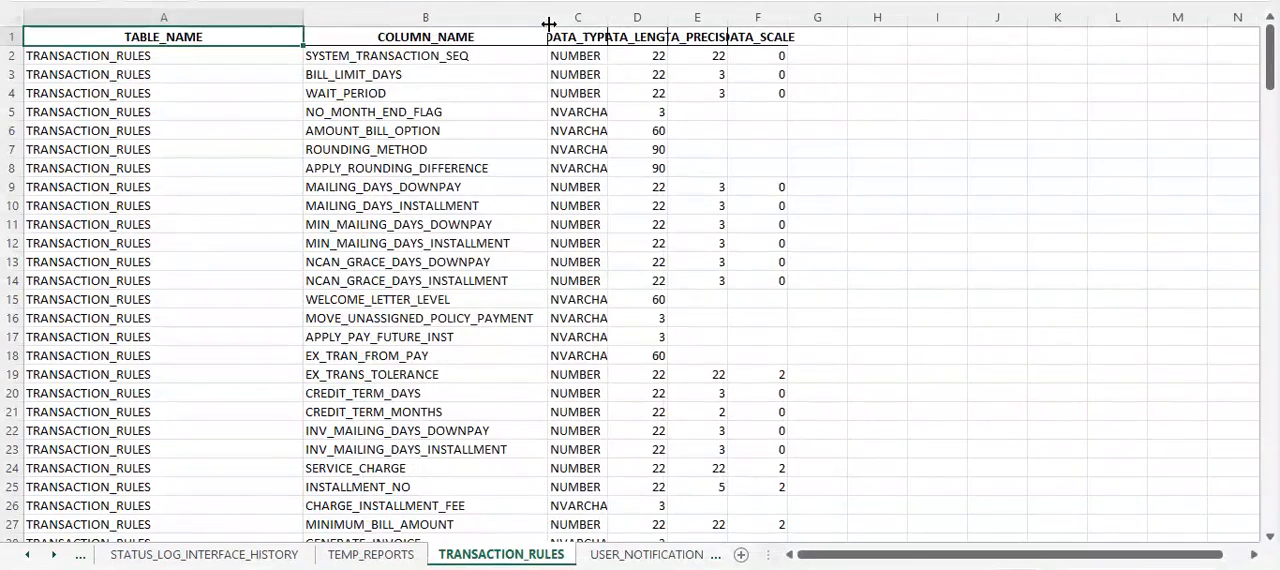
double_click(612, 15)
double_click(757, 12)
double_click(915, 12)
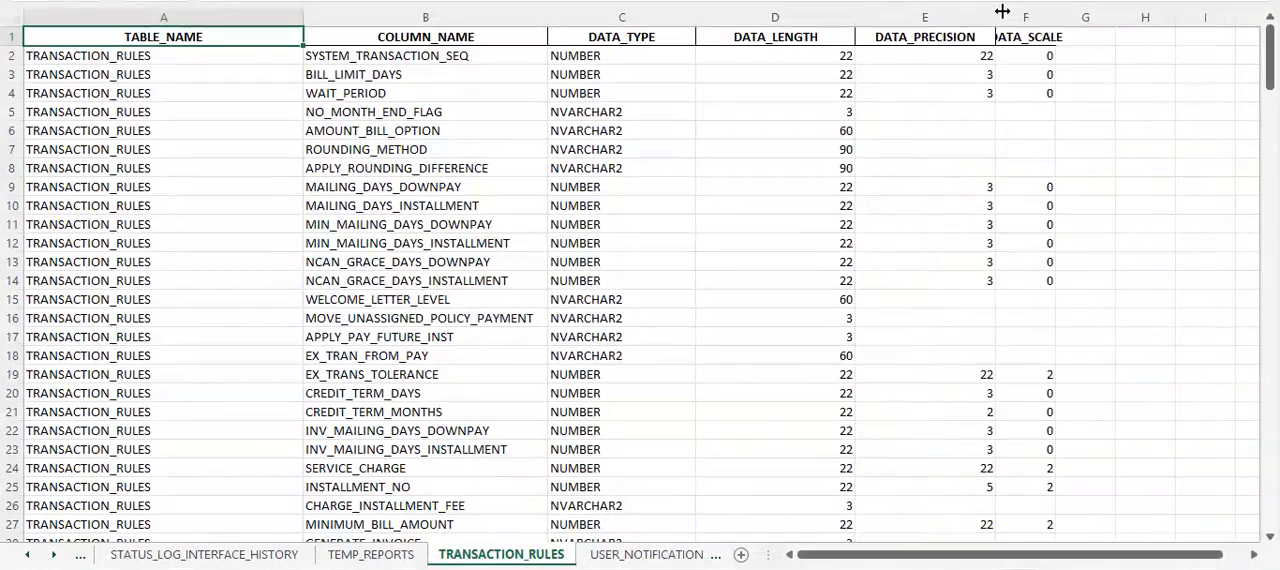
left_click_drag(1055, 12, 1133, 18)
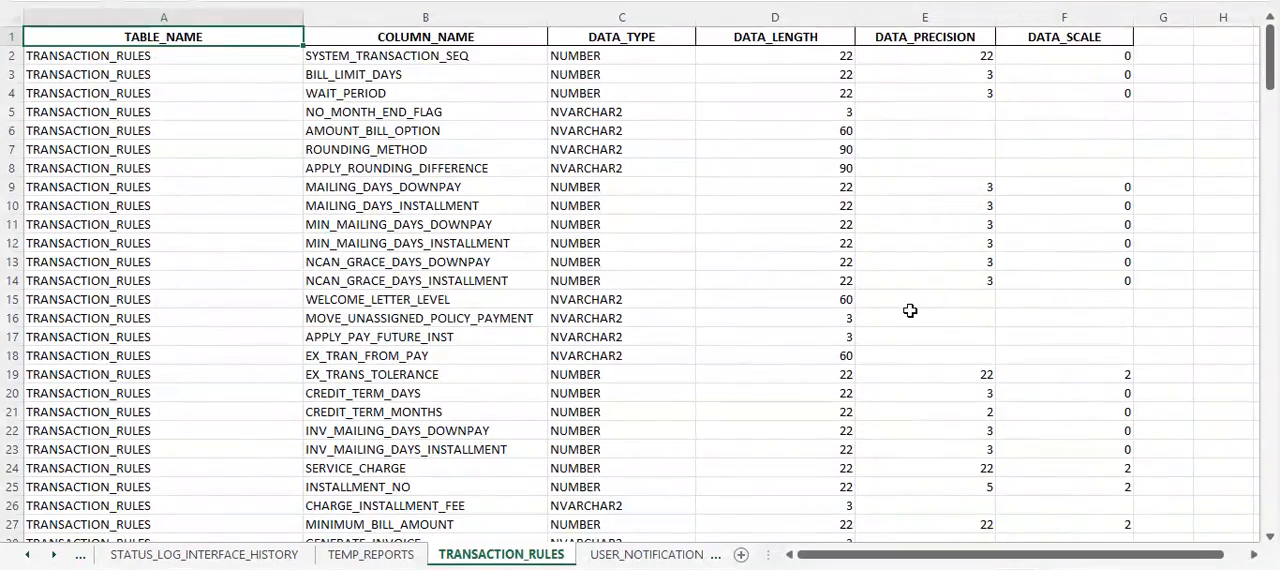
scroll(924, 293, "down", 20)
scroll(910, 311, "down", 20)
scroll(910, 311, "up", 20)
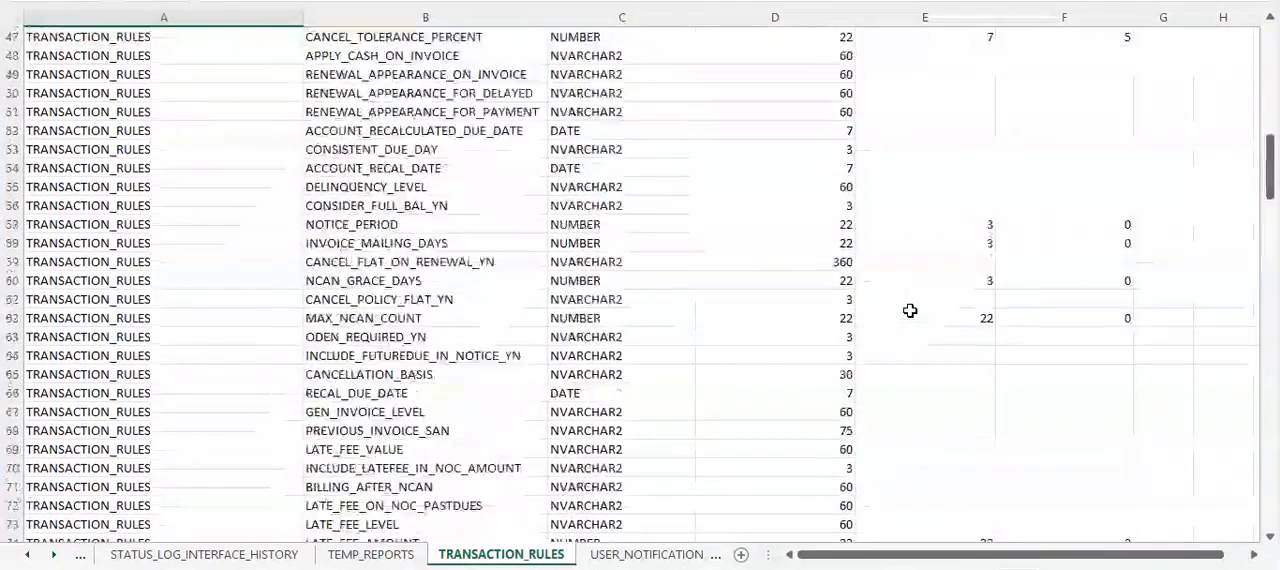
scroll(910, 311, "up", 15)
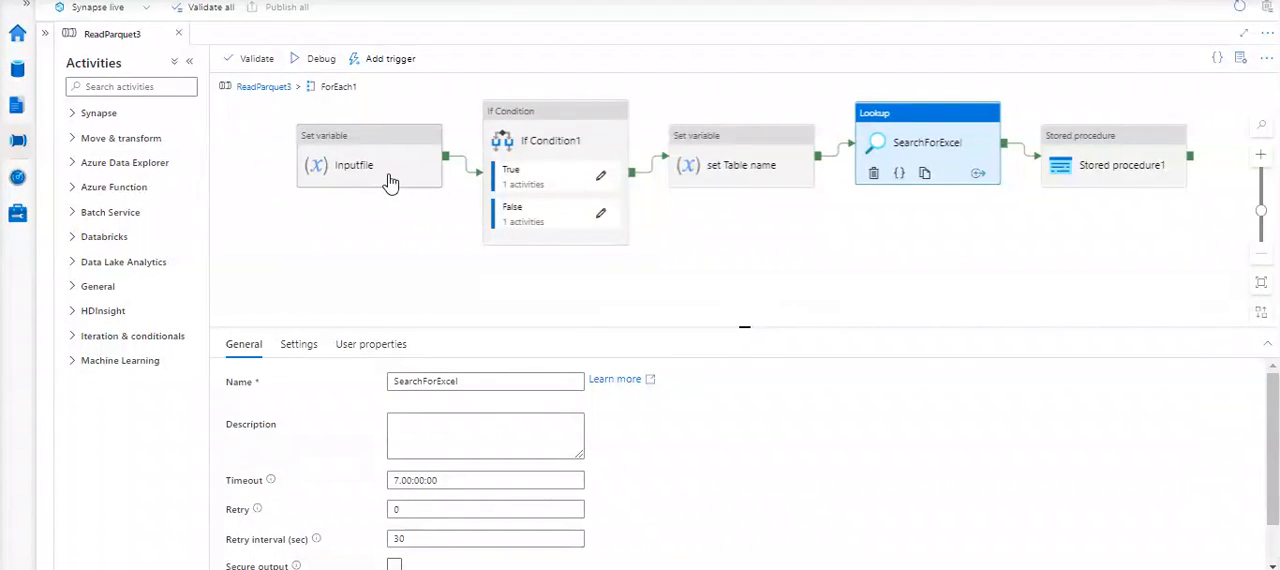
- Switch back to Synapse Studio and display the SearchForExcel lookup's source dataset and dssheetname settings
left_click(563, 138)
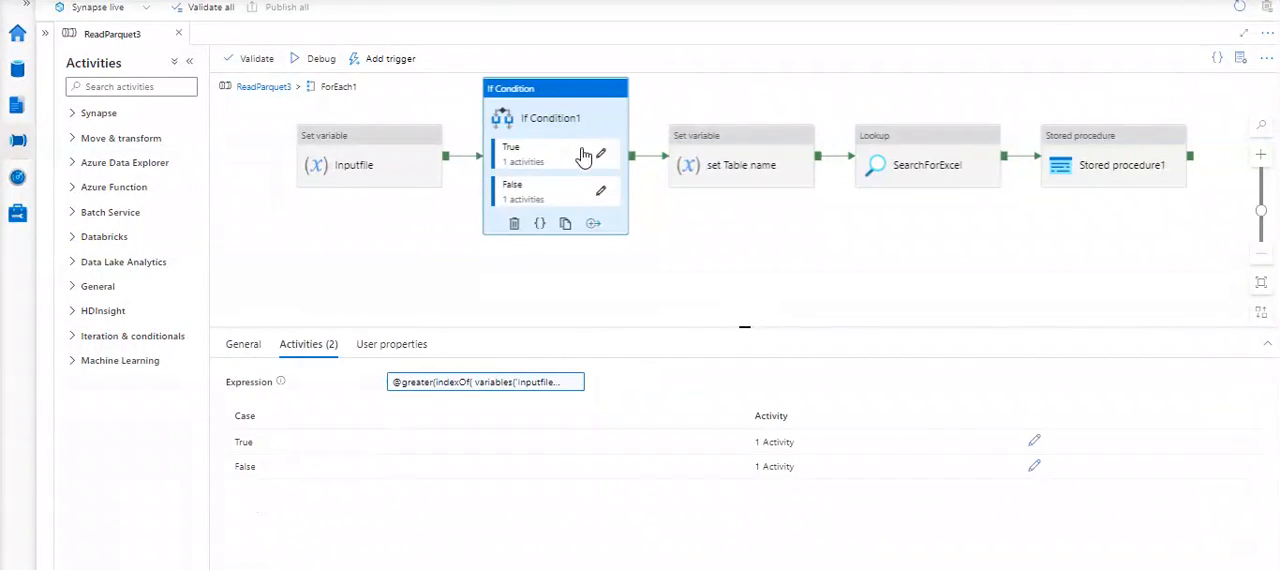
left_click(726, 160)
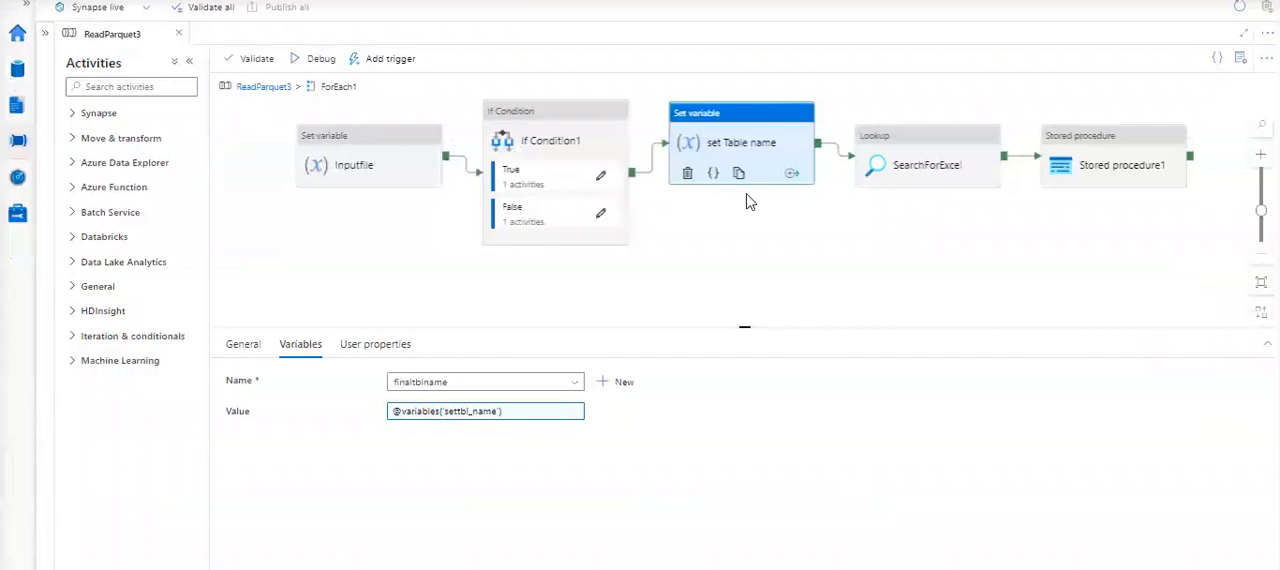
left_click(743, 189)
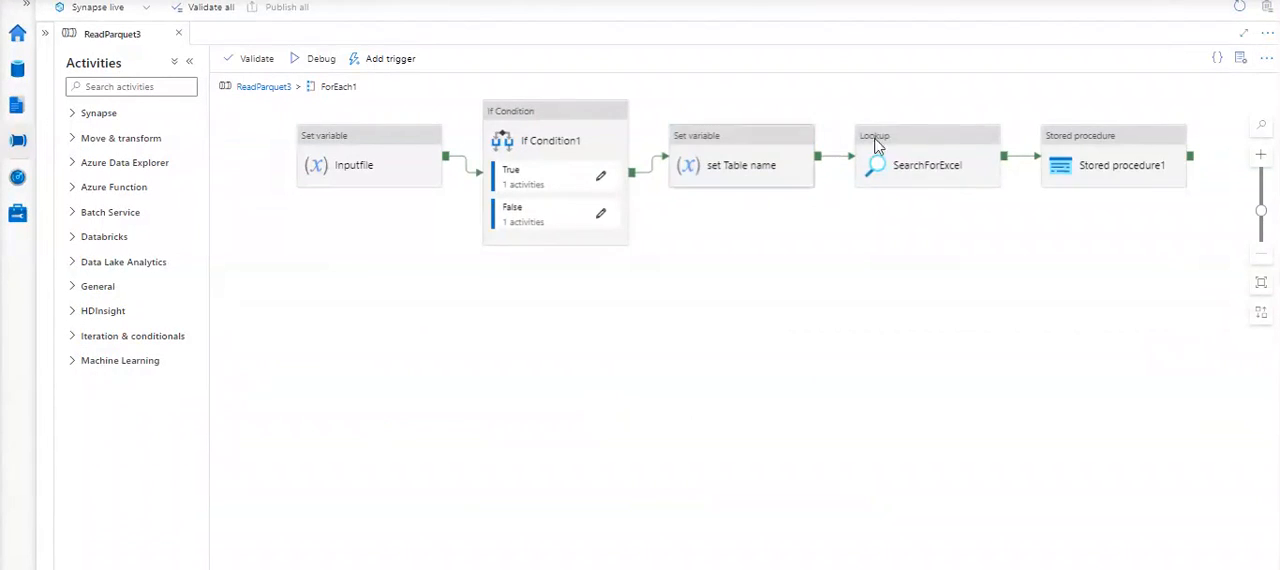
left_click(934, 140)
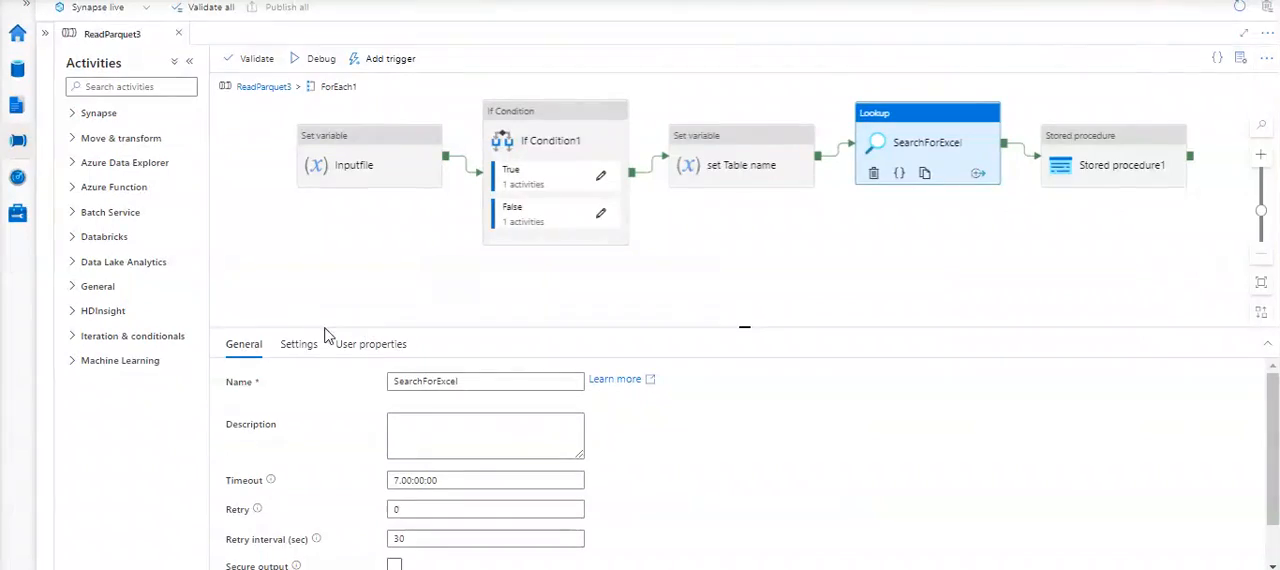
left_click(298, 346)
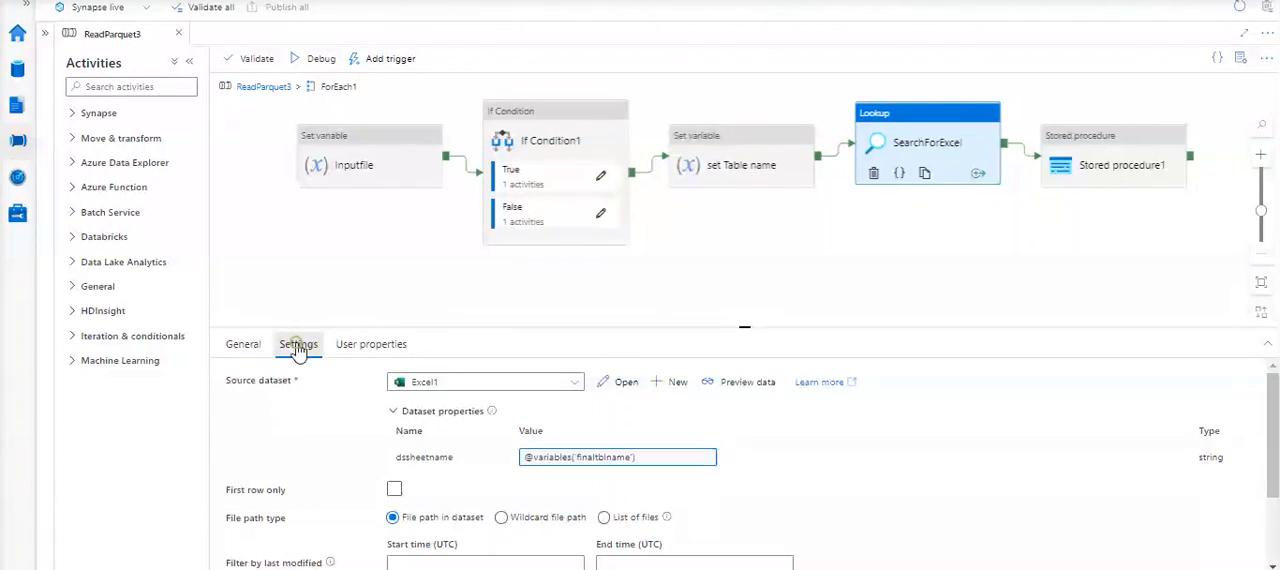
- Open the lookup's Excel1 source dataset, test its AzureDataLakeStorage4 connection and review that linked service's configuration without changing it
left_click(620, 382)
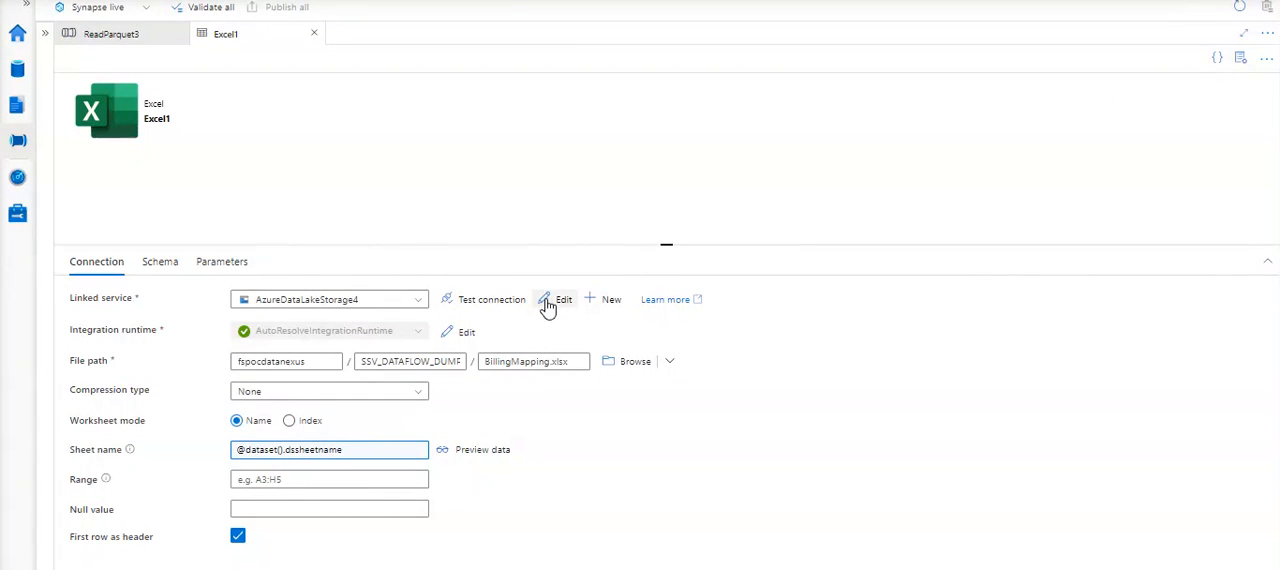
left_click(492, 300)
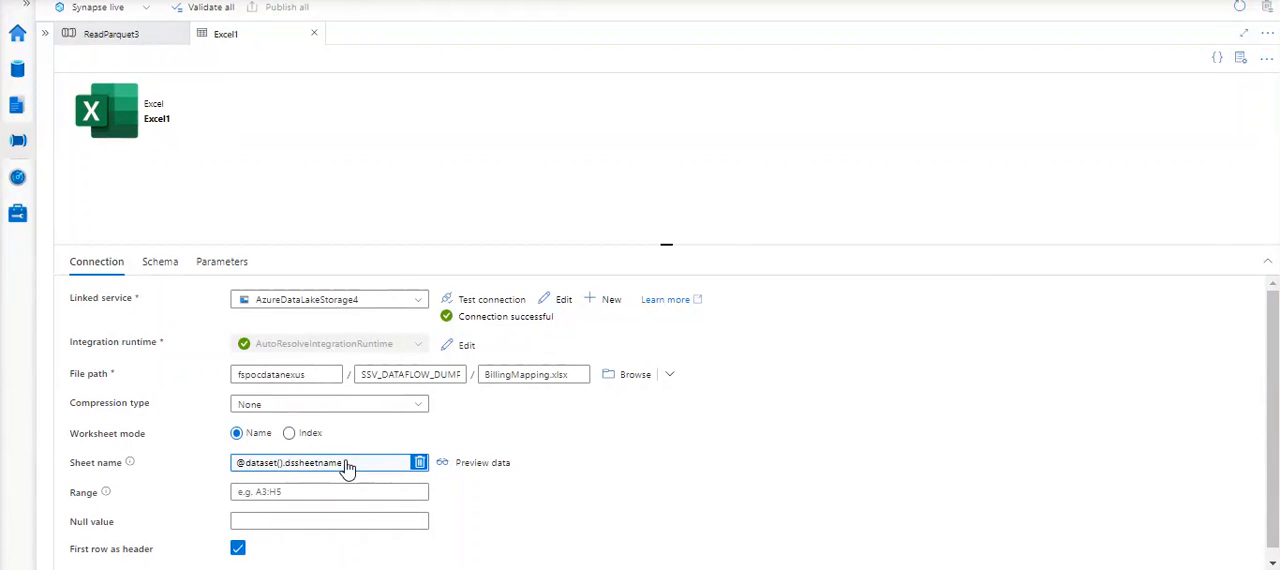
left_click(557, 303)
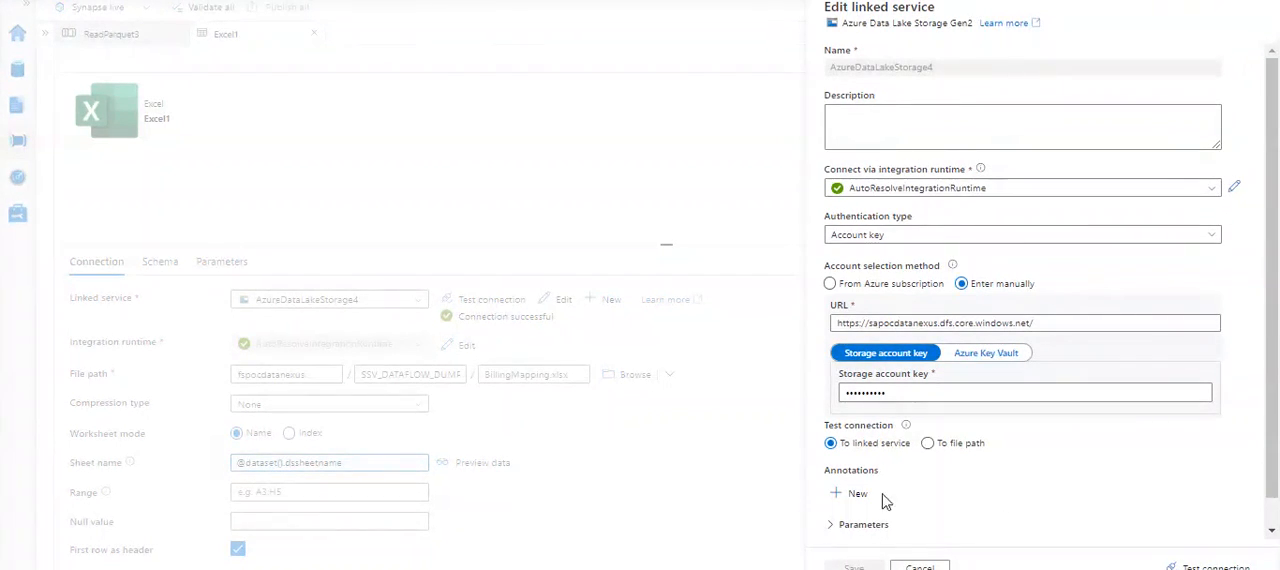
scroll(968, 375, "down", 1)
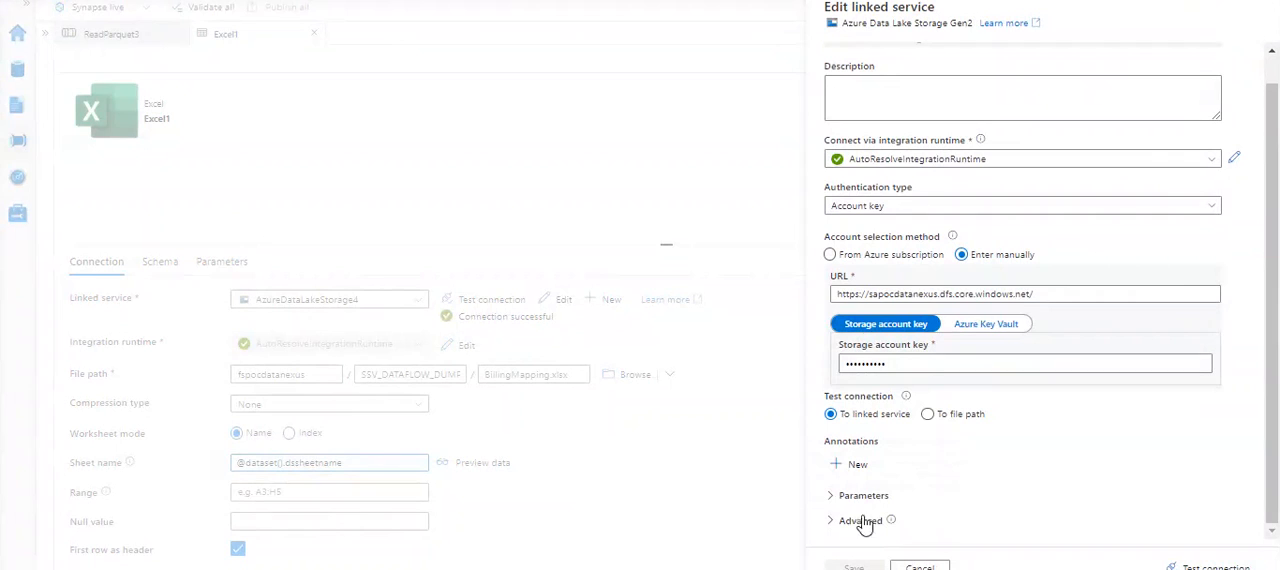
left_click(834, 498)
scroll(1013, 502, "down", 1)
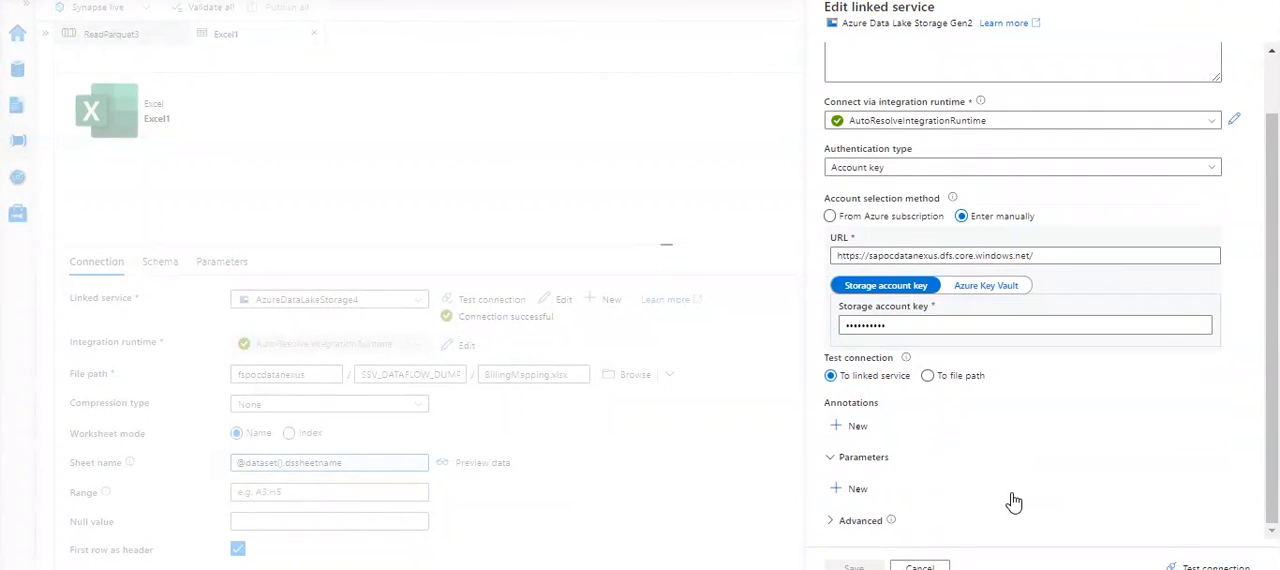
scroll(1157, 291, "up", 2)
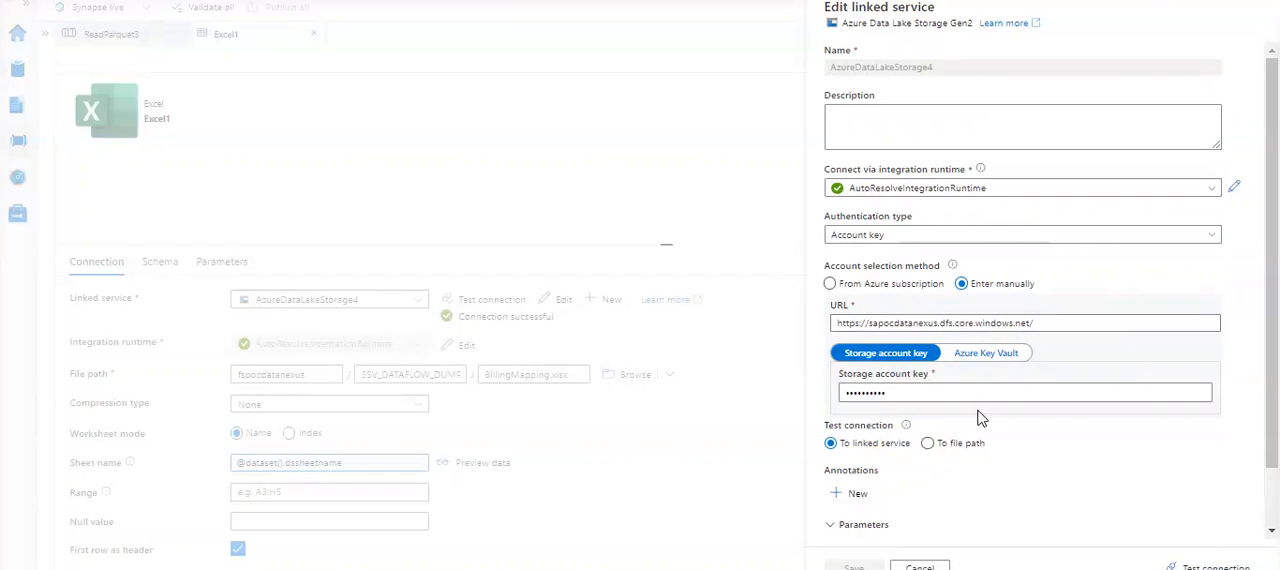
left_click(920, 566)
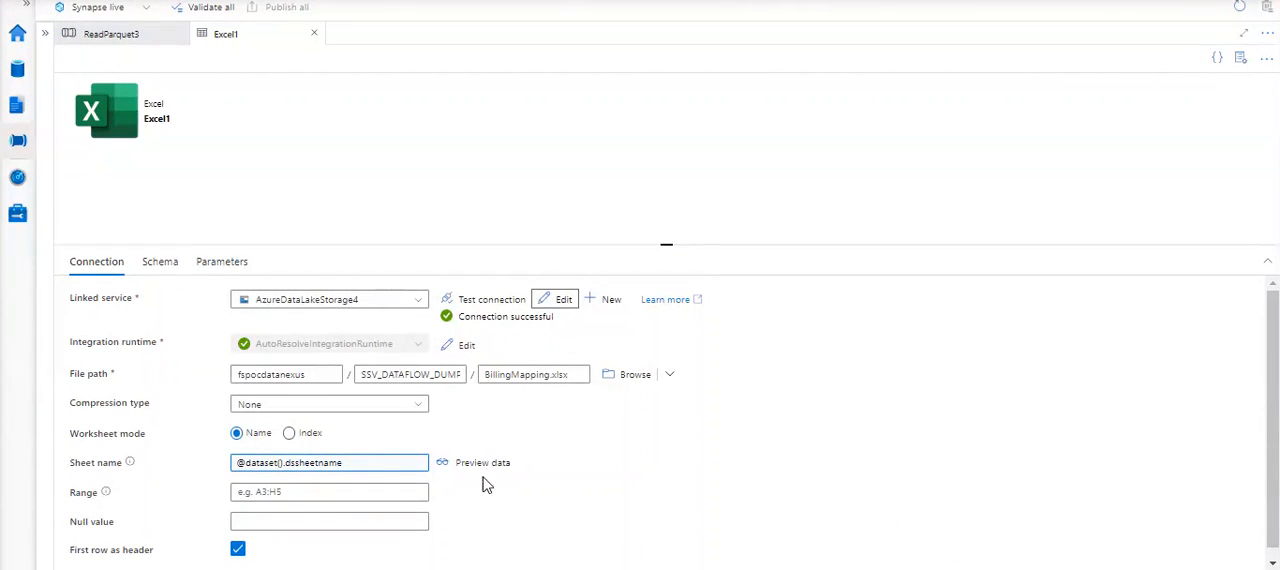
- Compare the Excel1 dataset's dssheetname parameter with its sheet name connection setting, and close the dataset
left_click(214, 263)
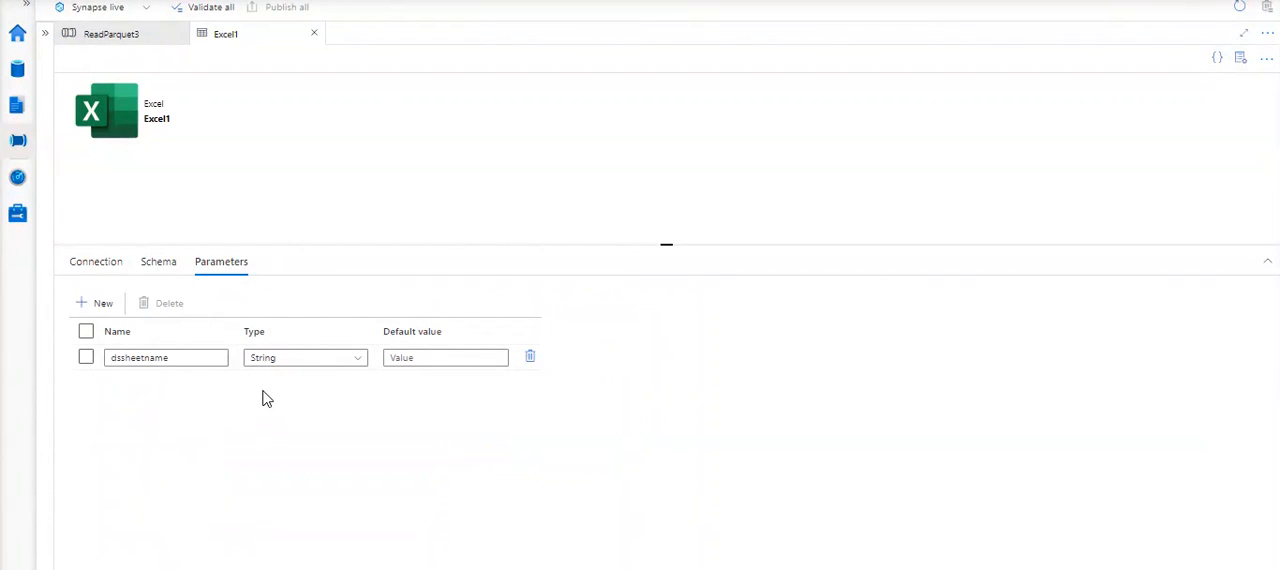
left_click(107, 266)
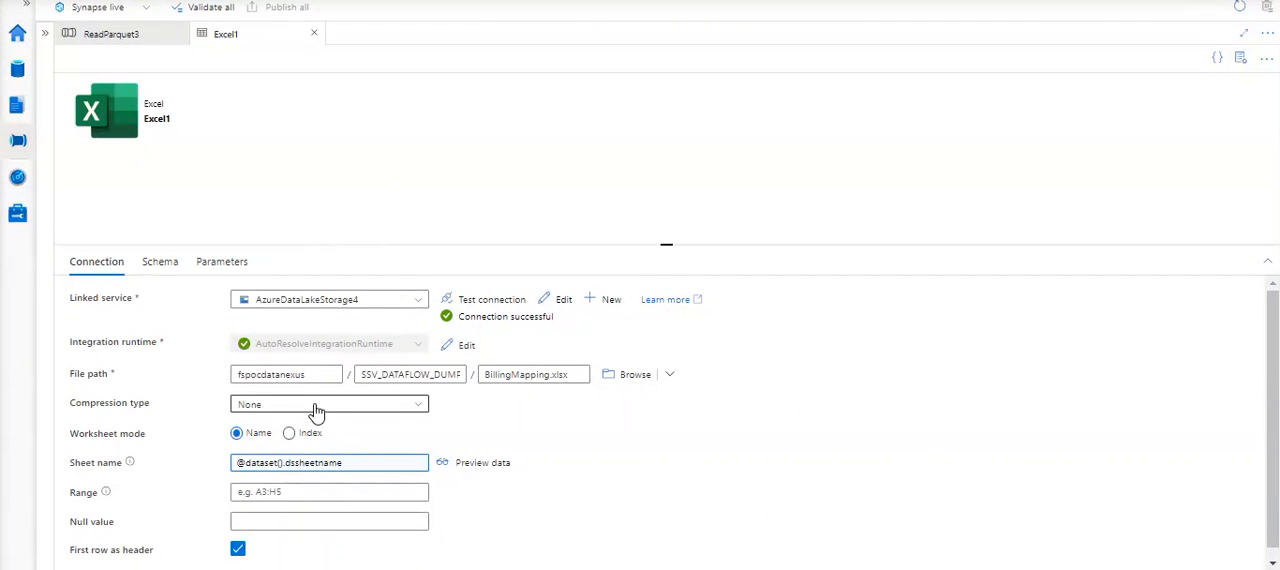
left_click(216, 264)
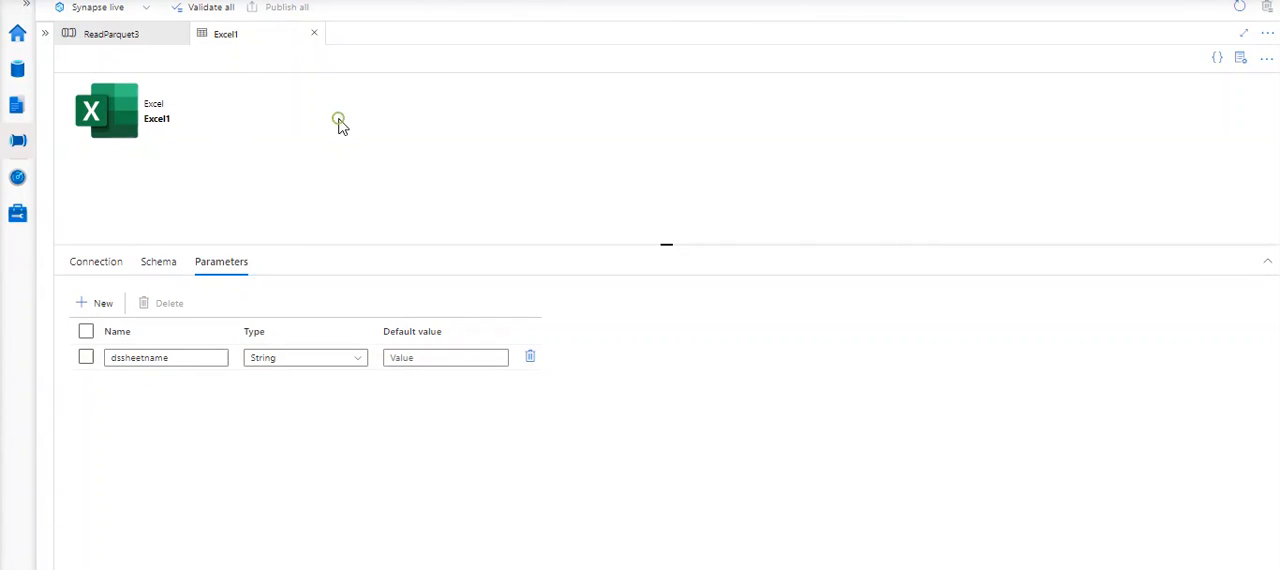
left_click(106, 267)
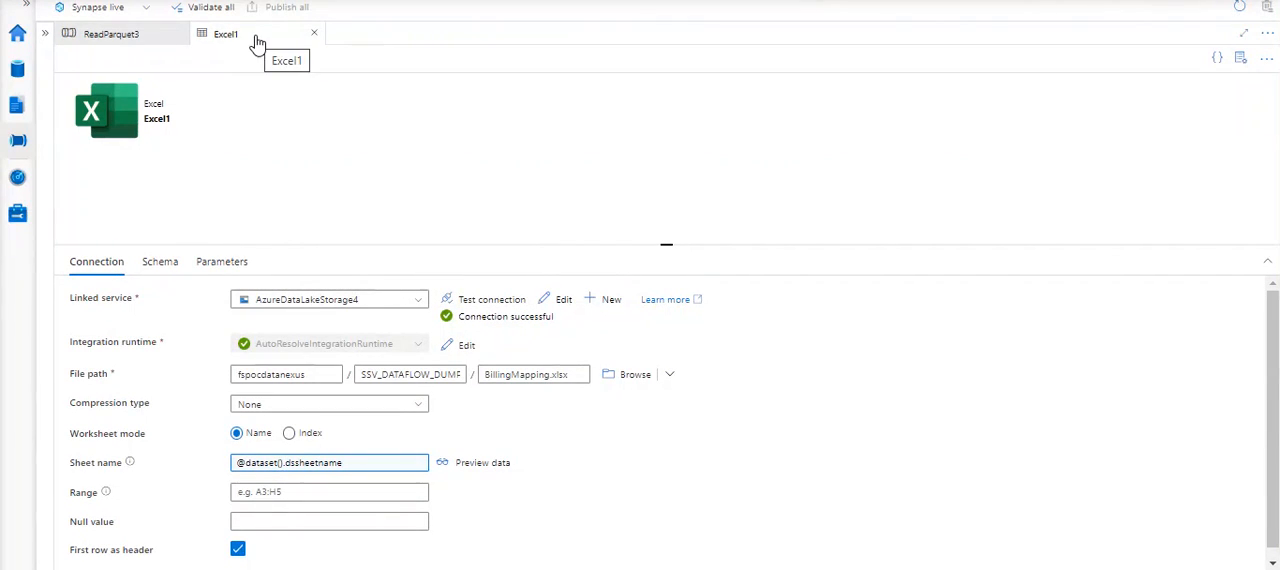
left_click(314, 34)
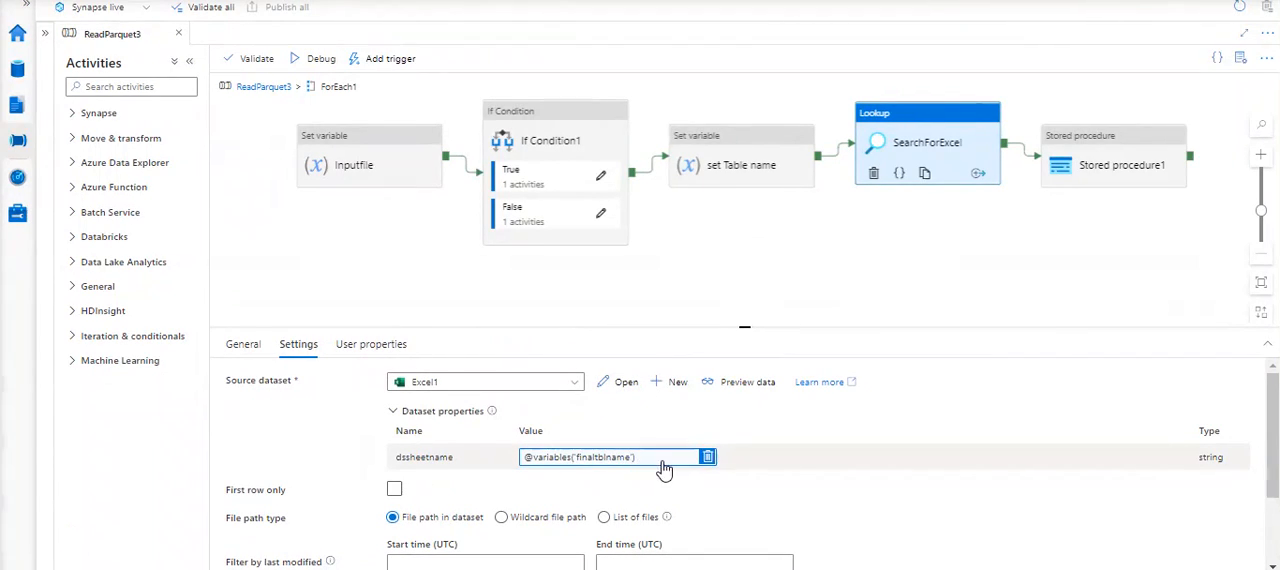
- Review the SearchForExcel lookup's dataset properties and highlight the dssheetname property name
scroll(560, 426, "down", 1)
scroll(560, 426, "up", 1)
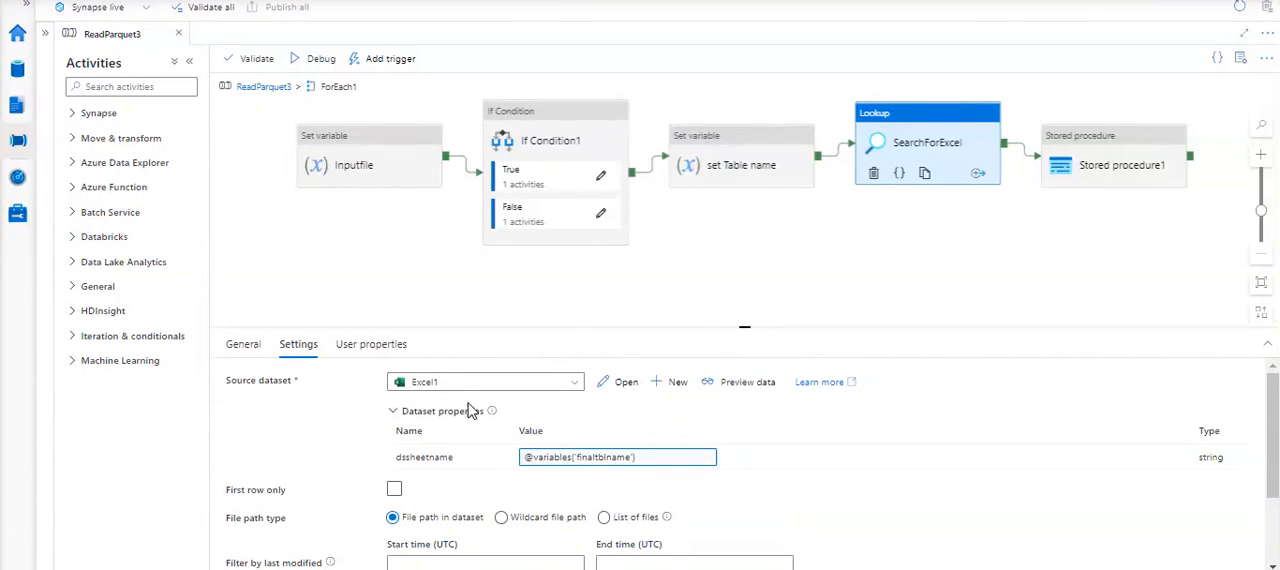
left_click(394, 411)
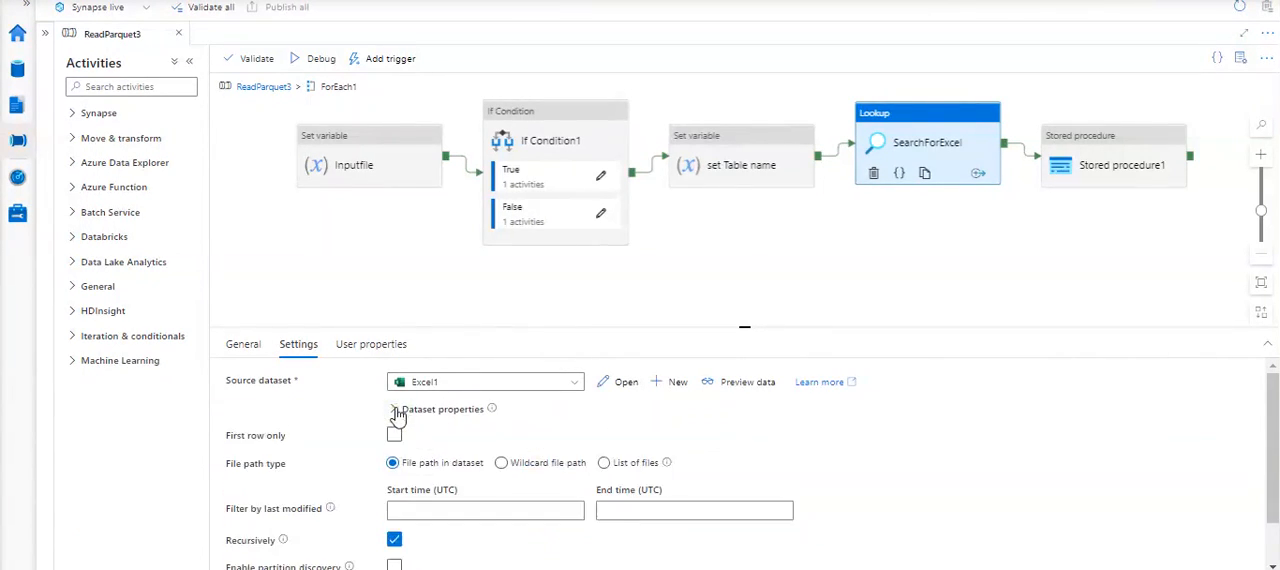
left_click(395, 410)
double_click(403, 458)
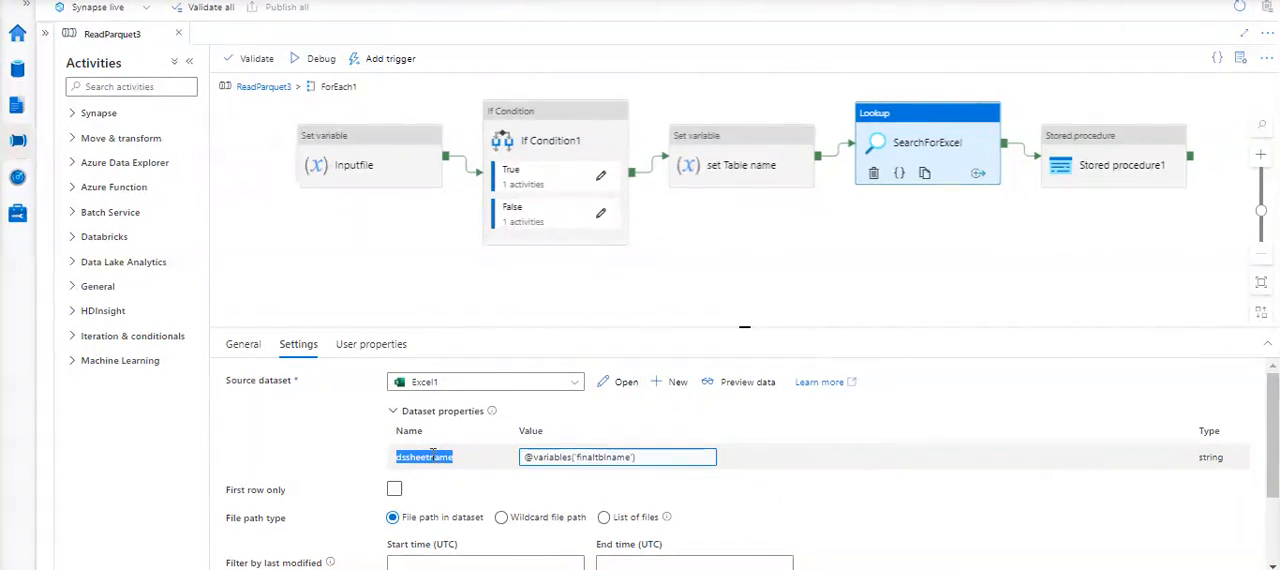
- Reopen the Excel1 dataset to check where the dssheetname parameter is defined, and close it again
left_click(624, 386)
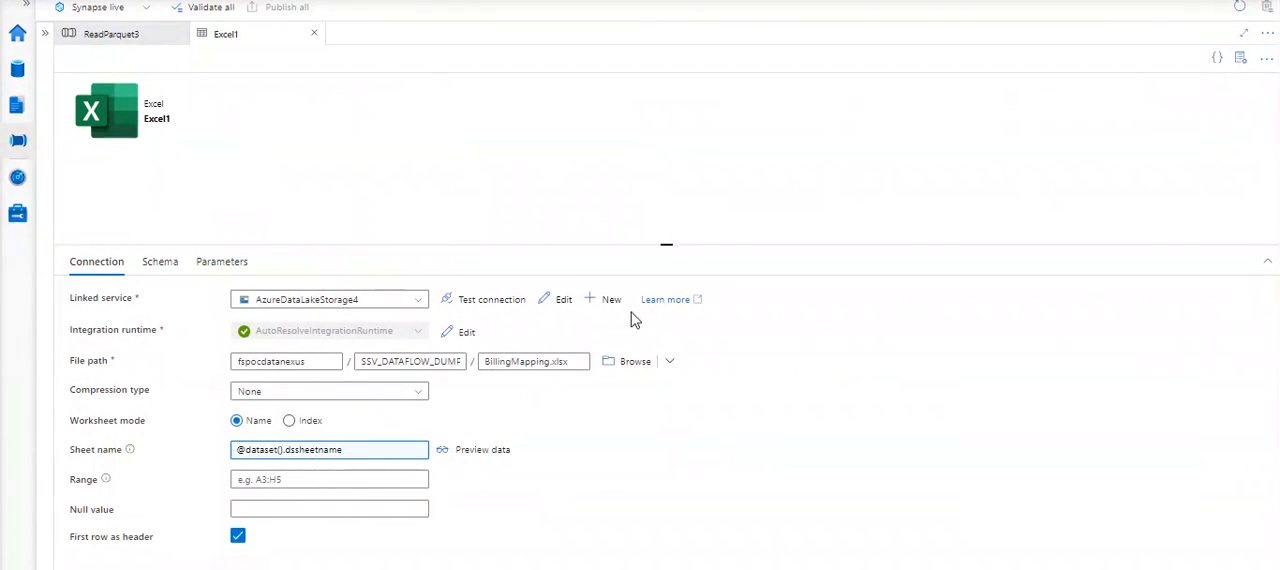
left_click(221, 261)
left_click(107, 360)
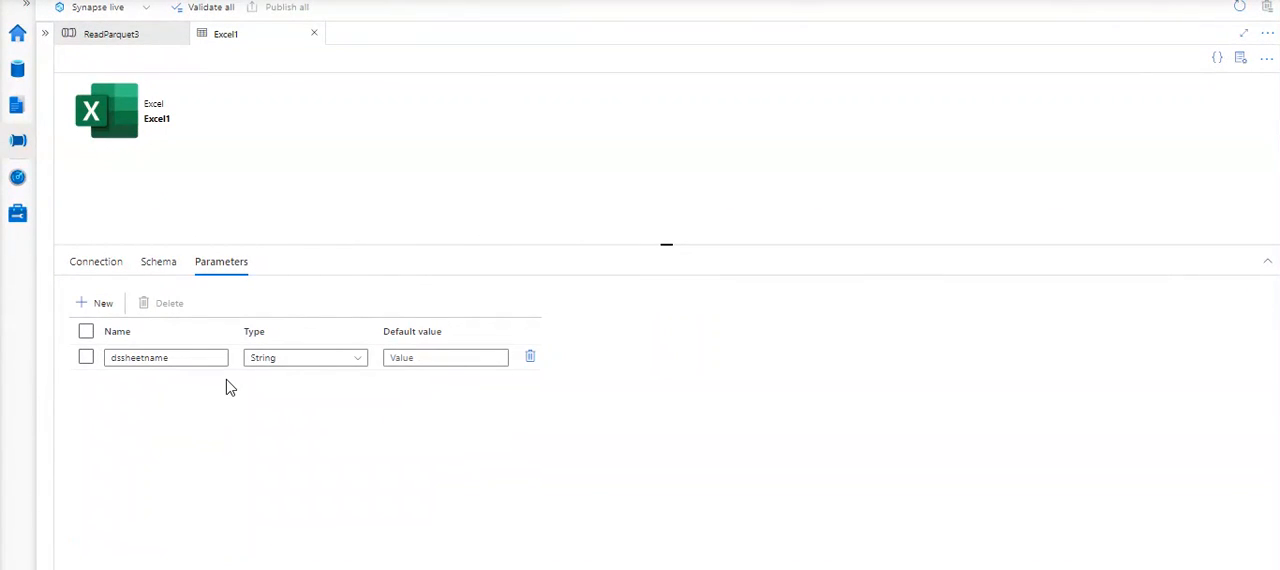
left_click(314, 33)
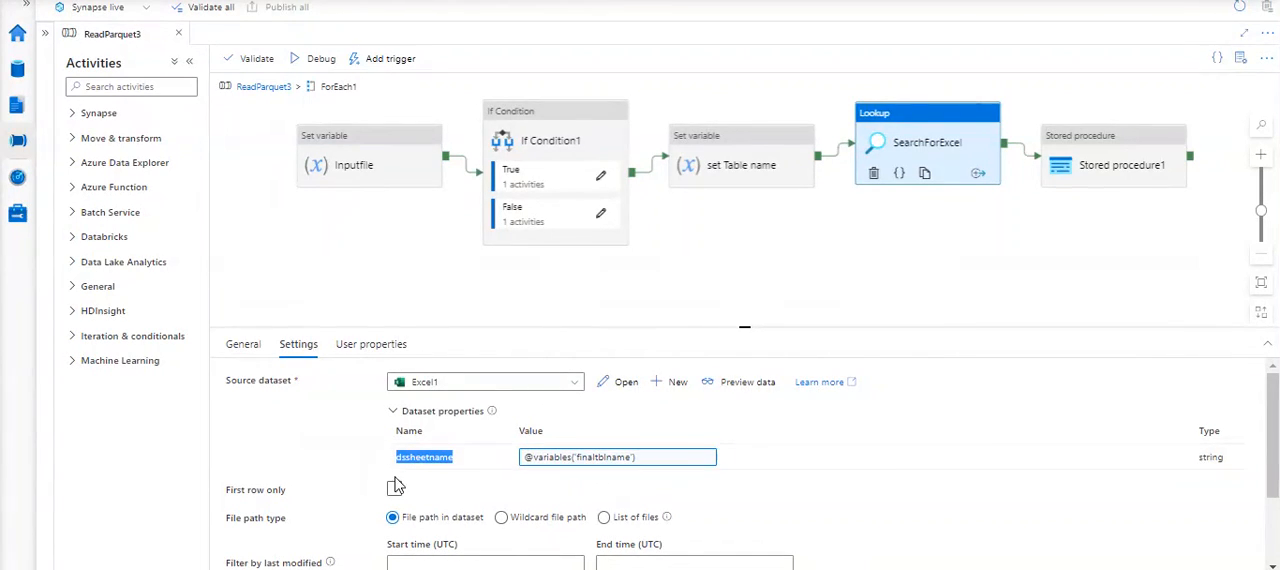
- Check the SearchForExcel lookup's user properties and return to its source dataset settings
mouse_move(491, 414)
left_click(355, 350)
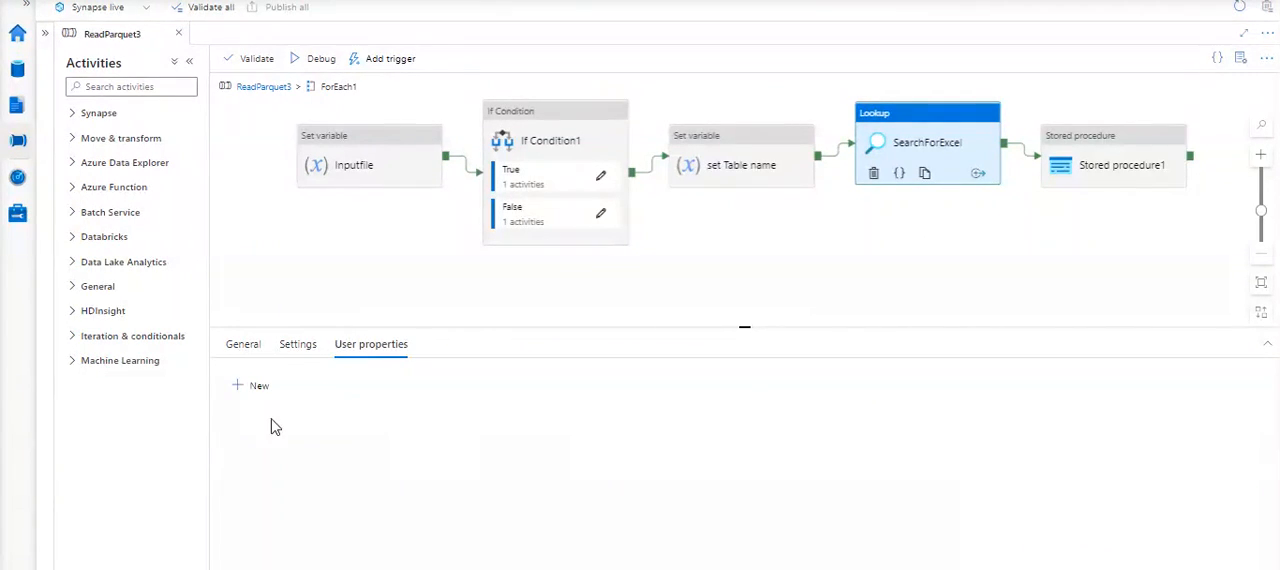
left_click(296, 348)
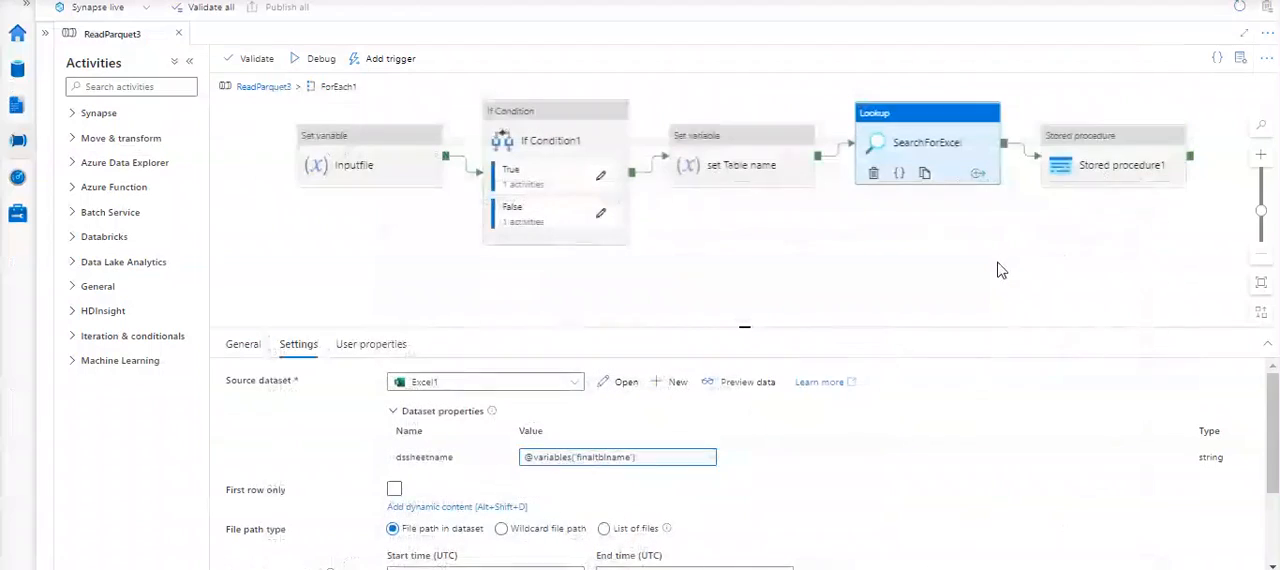
- Display the Stored procedure1 activity's settings and test its LinkedServiceStoredProcedure connection
left_click(1095, 143)
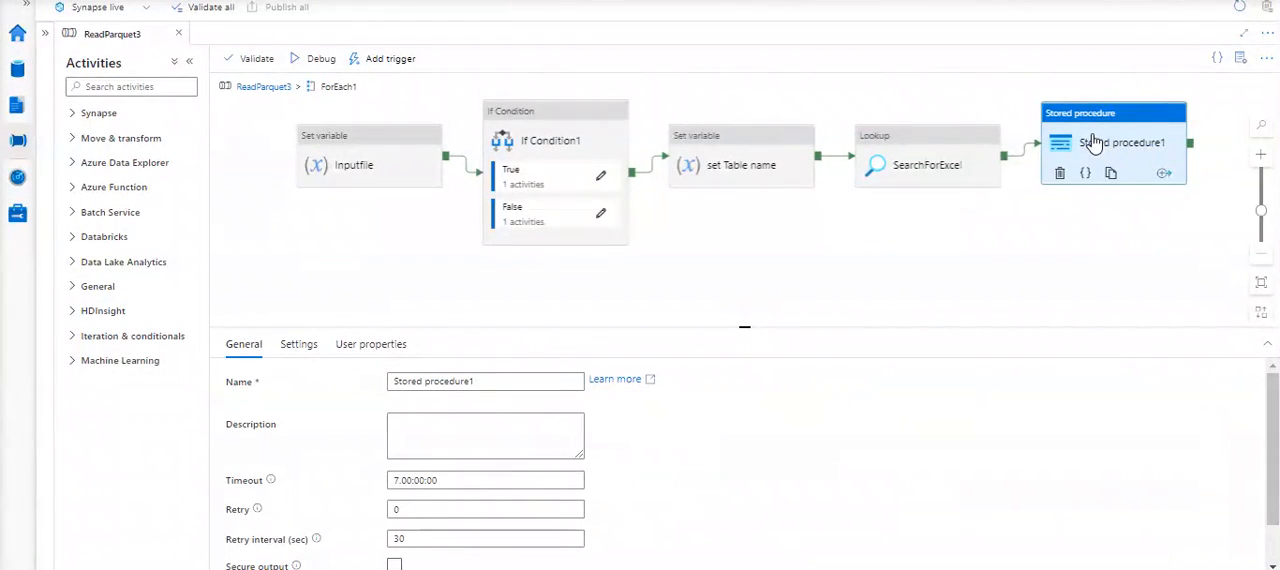
left_click(300, 346)
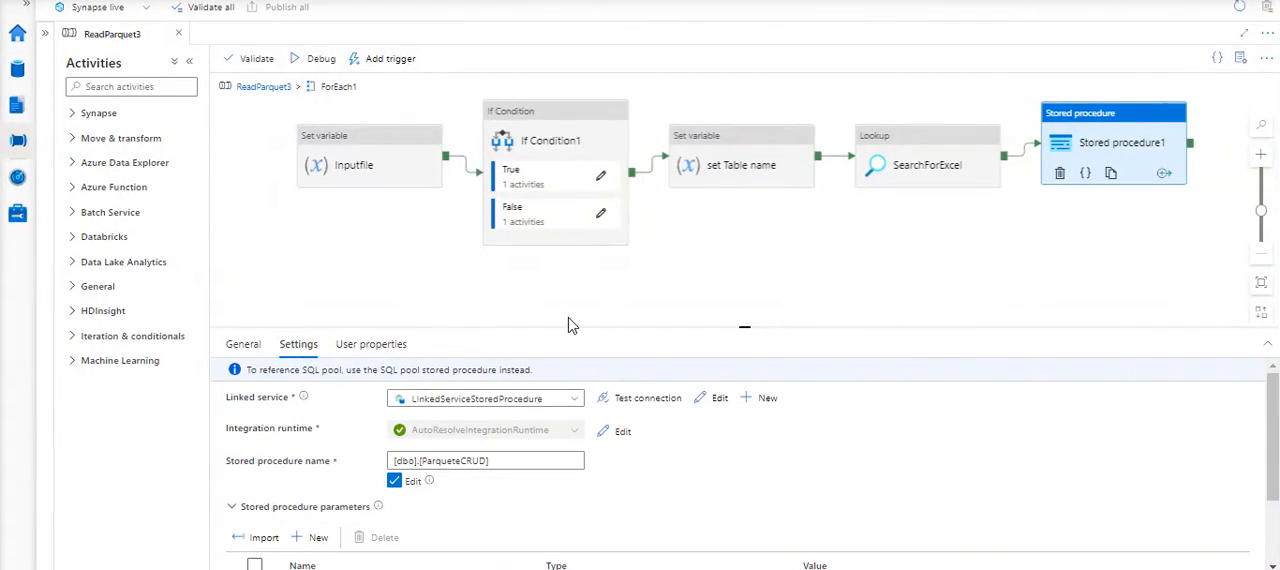
left_click(645, 401)
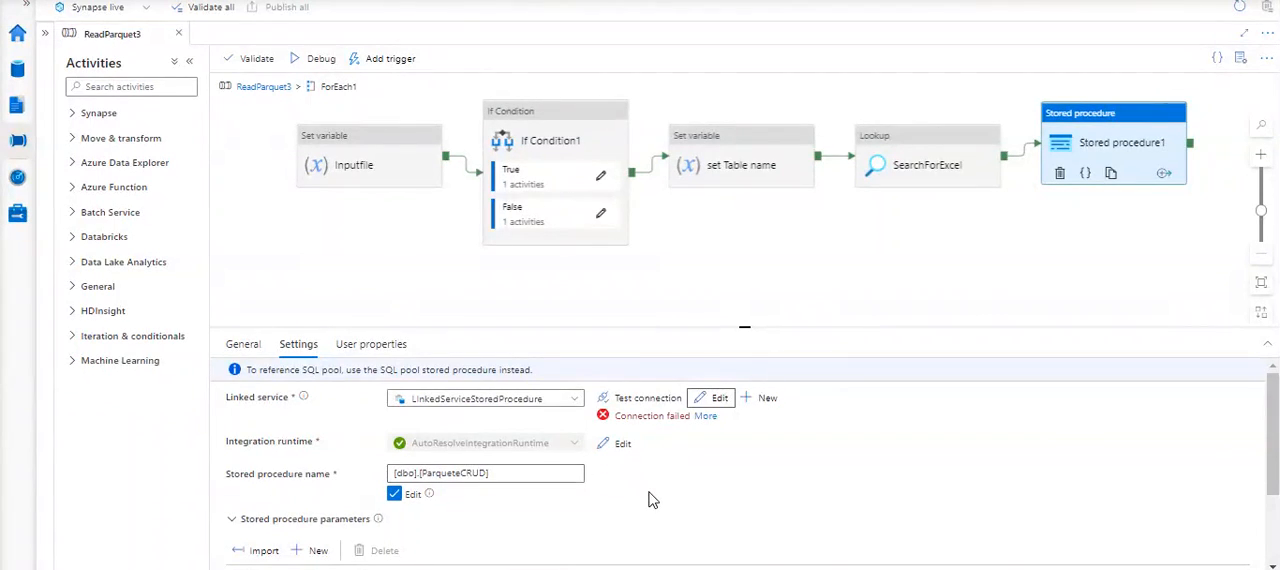
- Open the dynamic content of Stored procedure1's colmetadata parameter and copy its entire expression
scroll(651, 497, "down", 2)
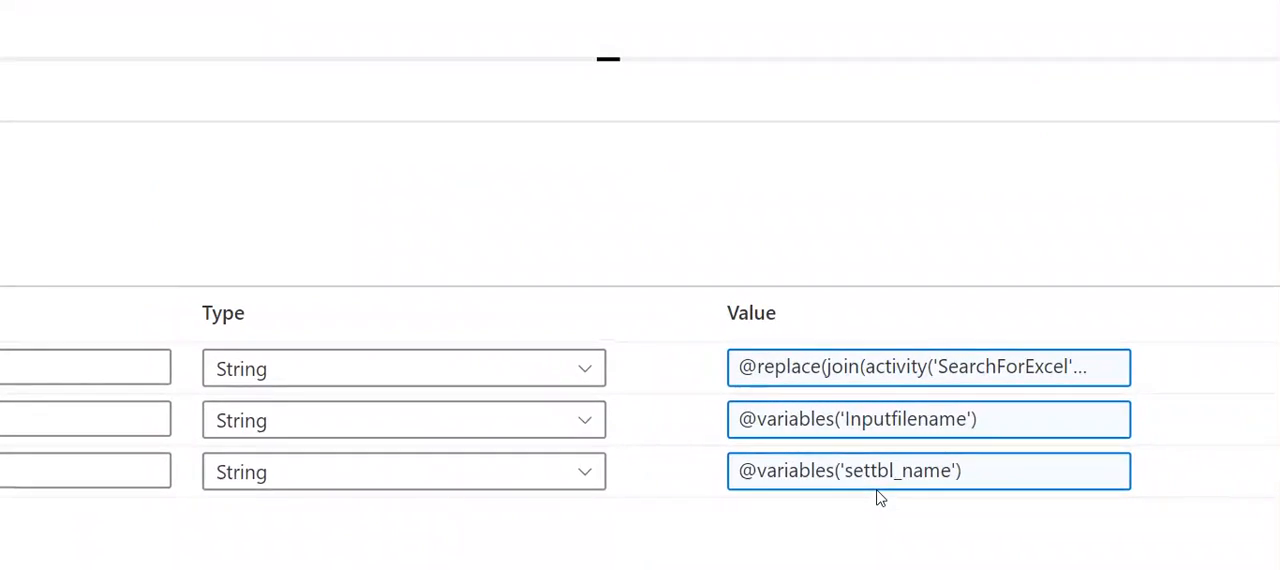
scroll(878, 497, "down", 1)
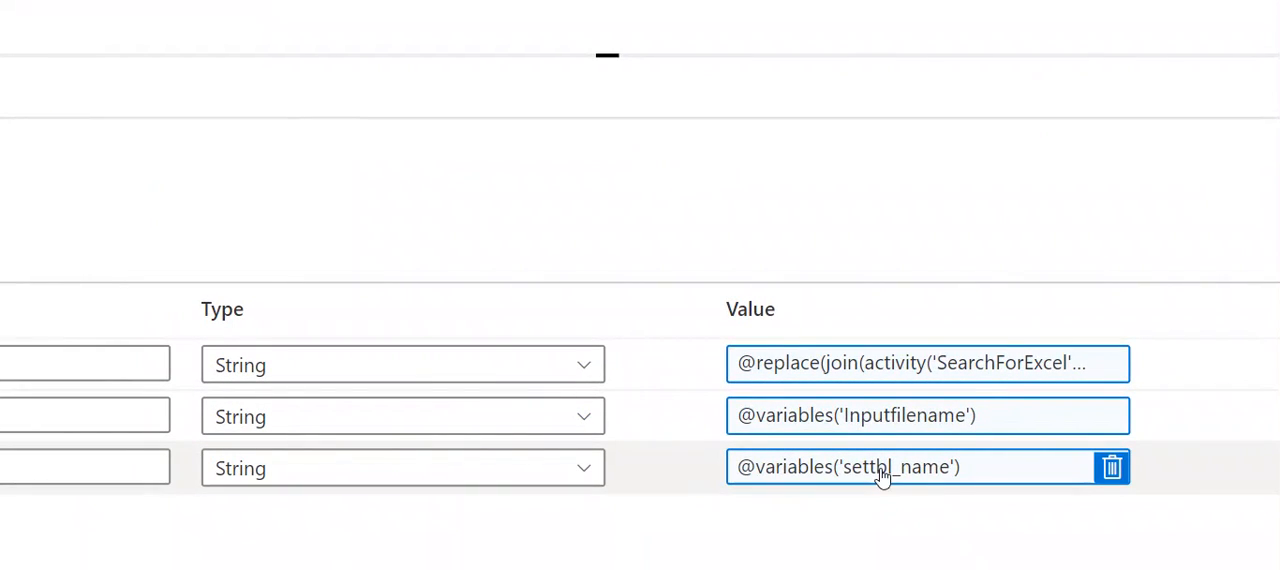
left_click(855, 366)
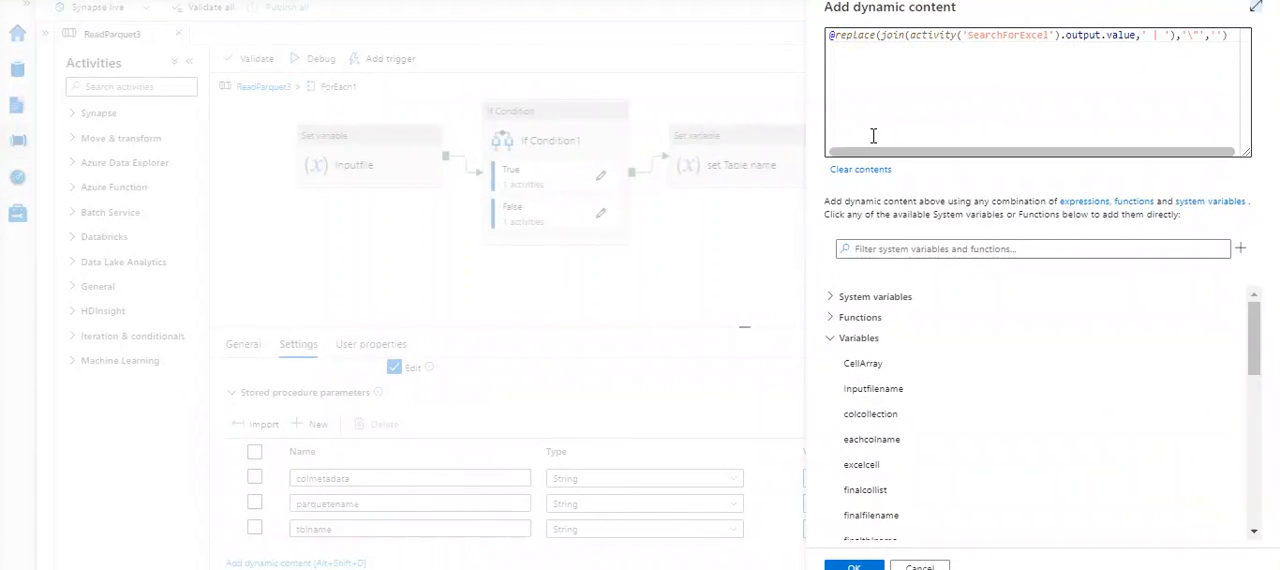
left_click(873, 136)
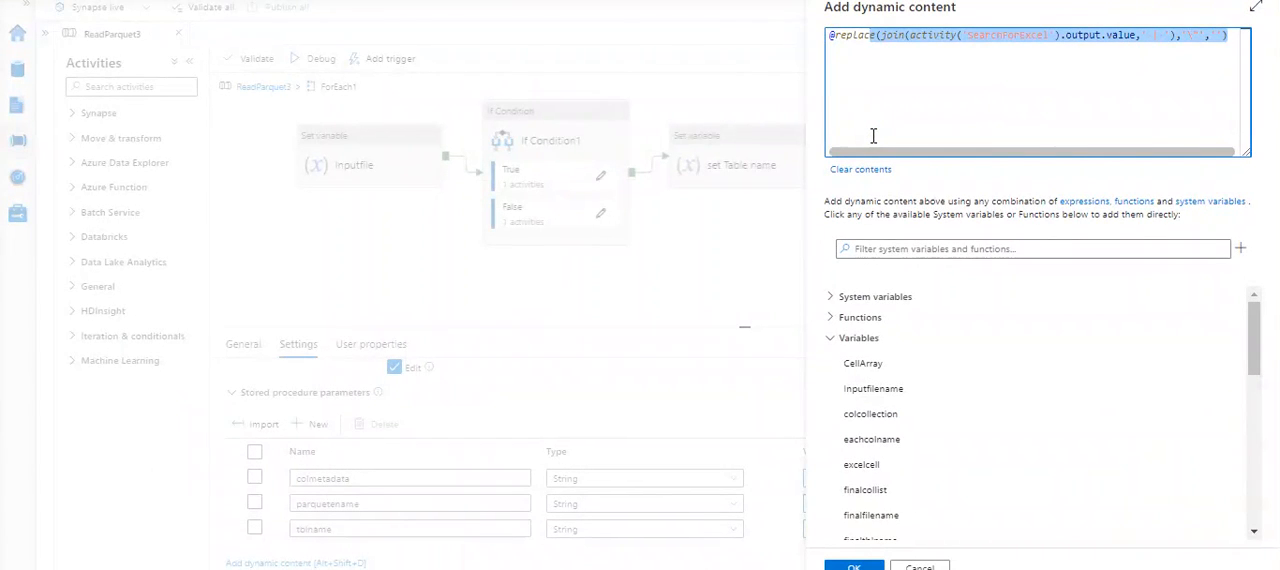
key("shift+Right")
key("shift+Right")
left_click_drag(918, 67, 930, 63)
key("ctrl+a")
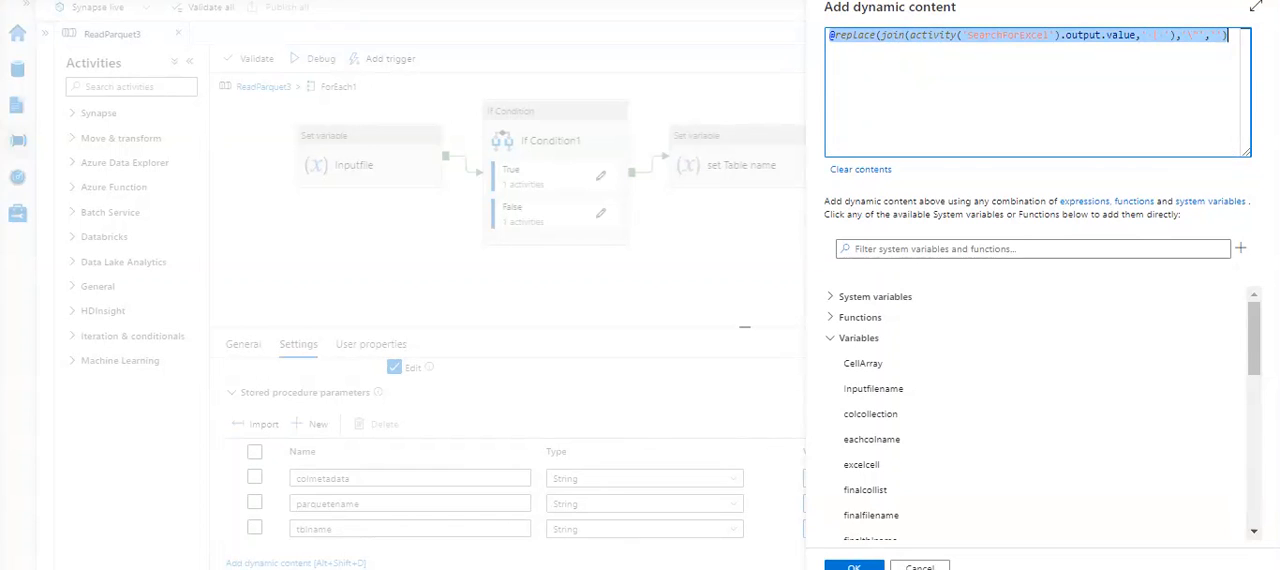
key("alt+Tab")
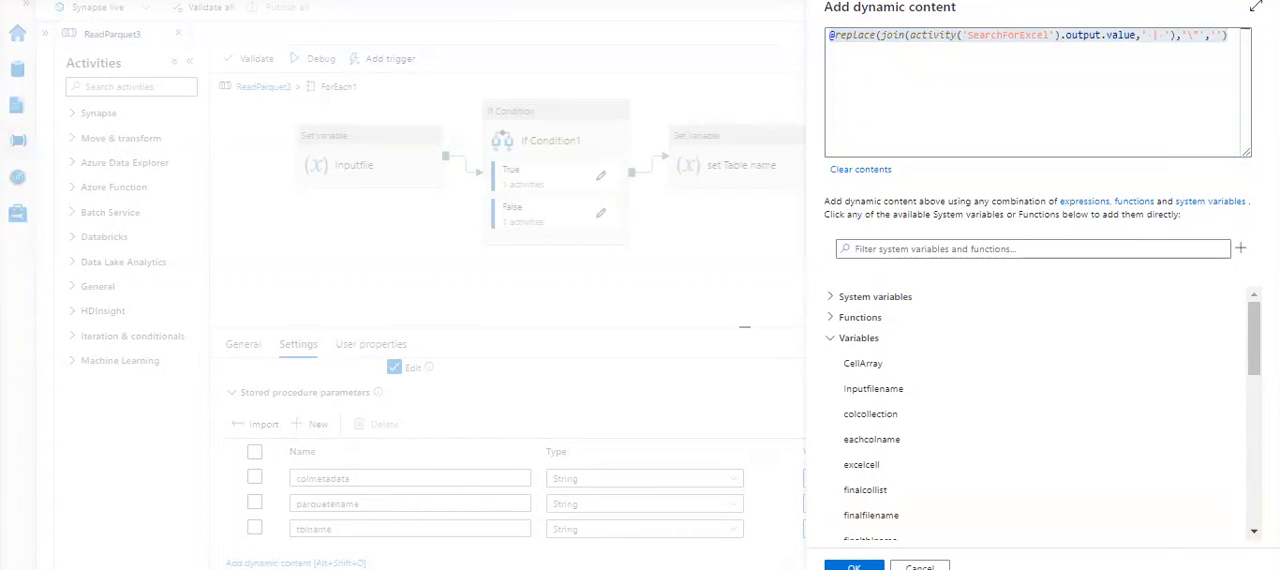
left_click(503, 446)
scroll(504, 446, "down", 3, "ctrl")
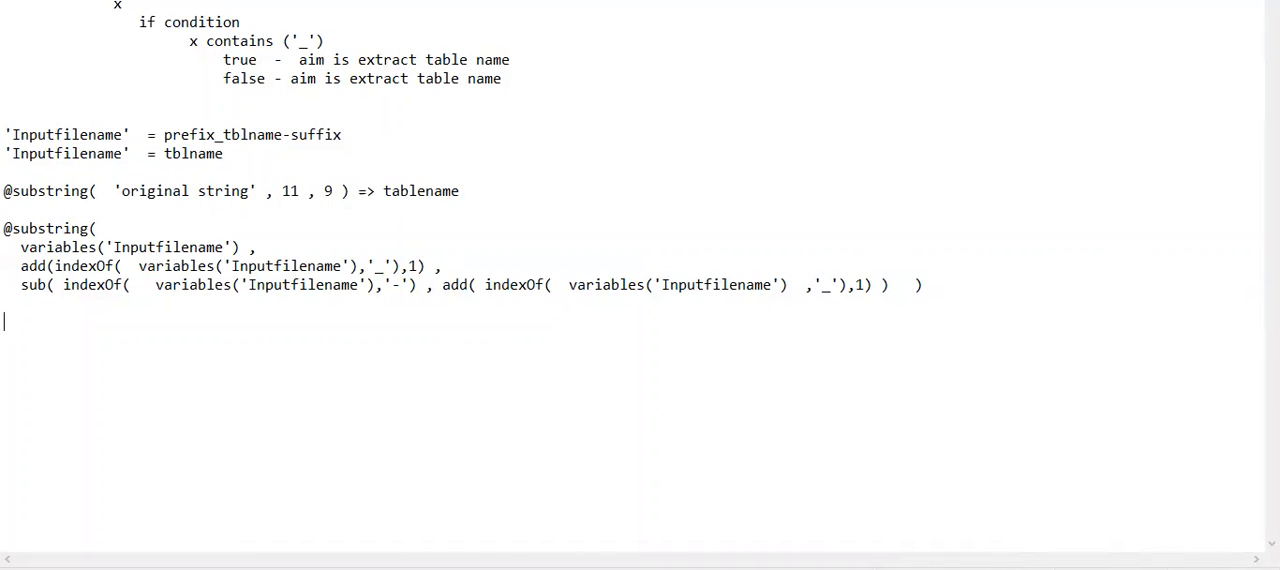
key("Return")
key("Return")
key("Return")
key("Return")
key("Return")
key("Return")
key("Return")
key("Return")
key("Return")
key("Return")
key("Return")
key("Return")
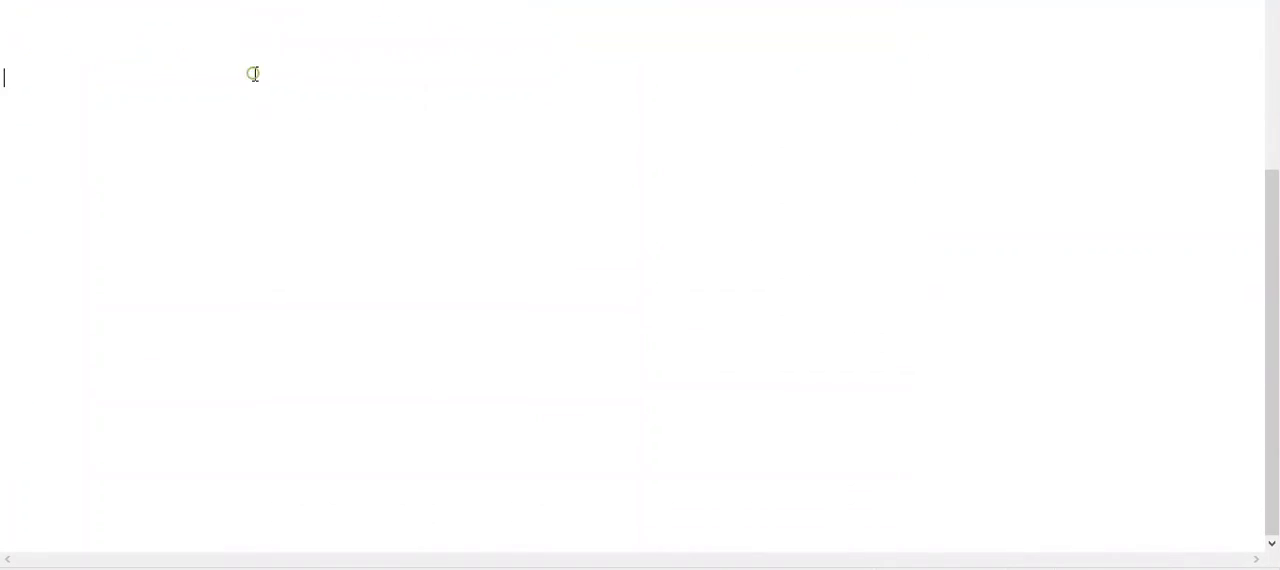
type("@replace(join(activity('SearchForExcel').output.value,' | '),'\\\"','')")
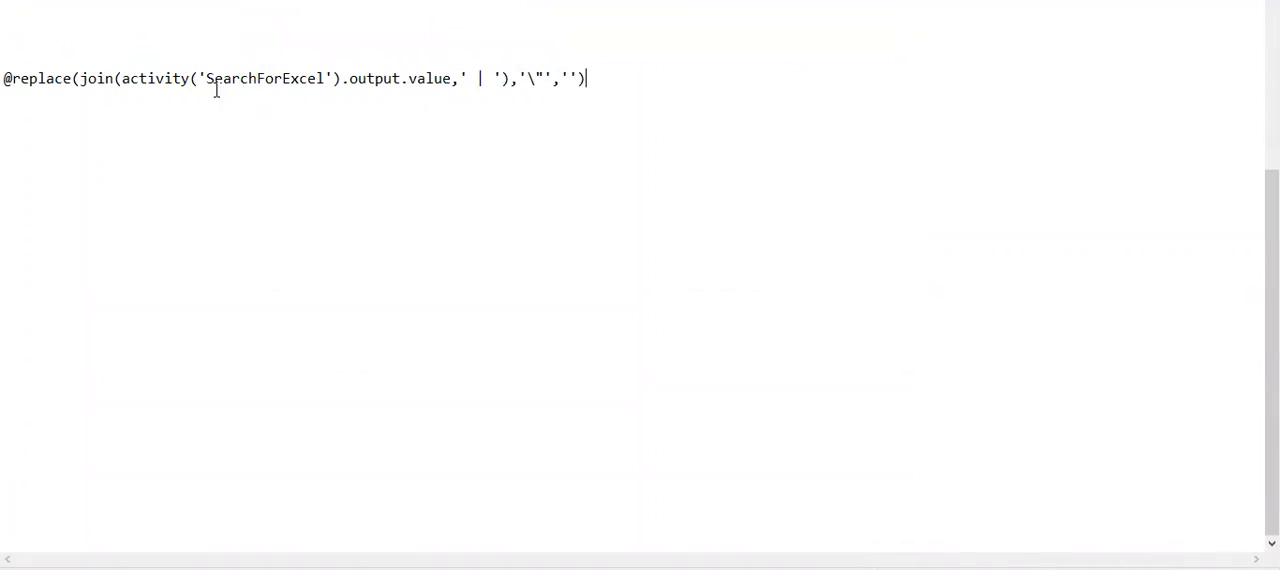
- Highlight activity('SearchForExcel').output.value within the pasted replace expression
left_click_drag(122, 80, 347, 78)
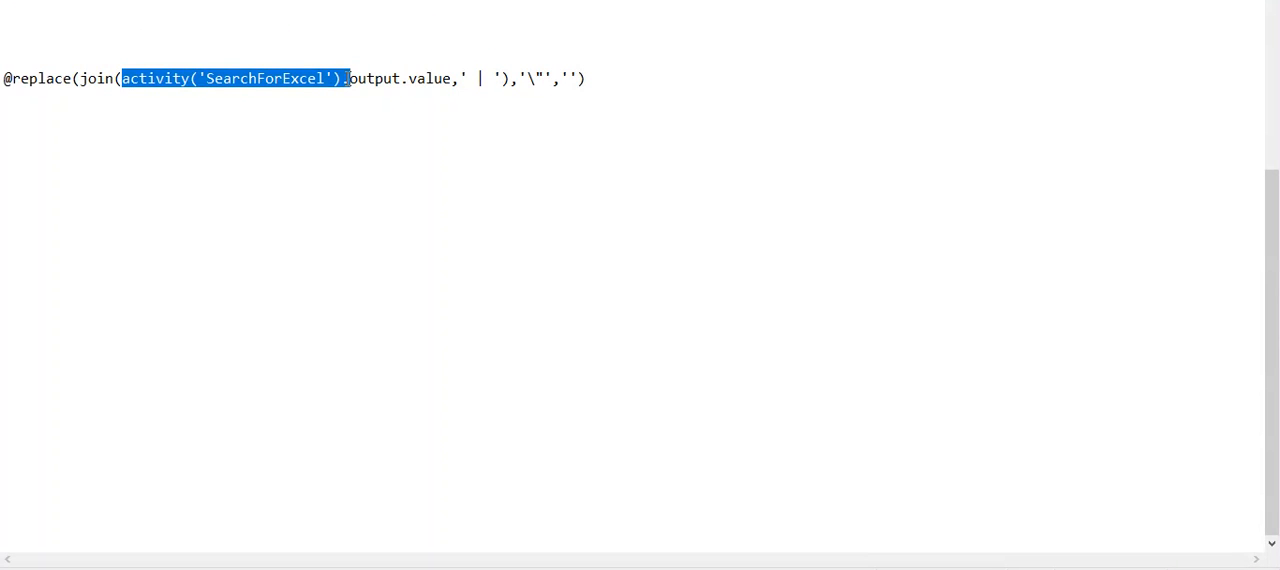
left_click_drag(343, 80, 392, 88)
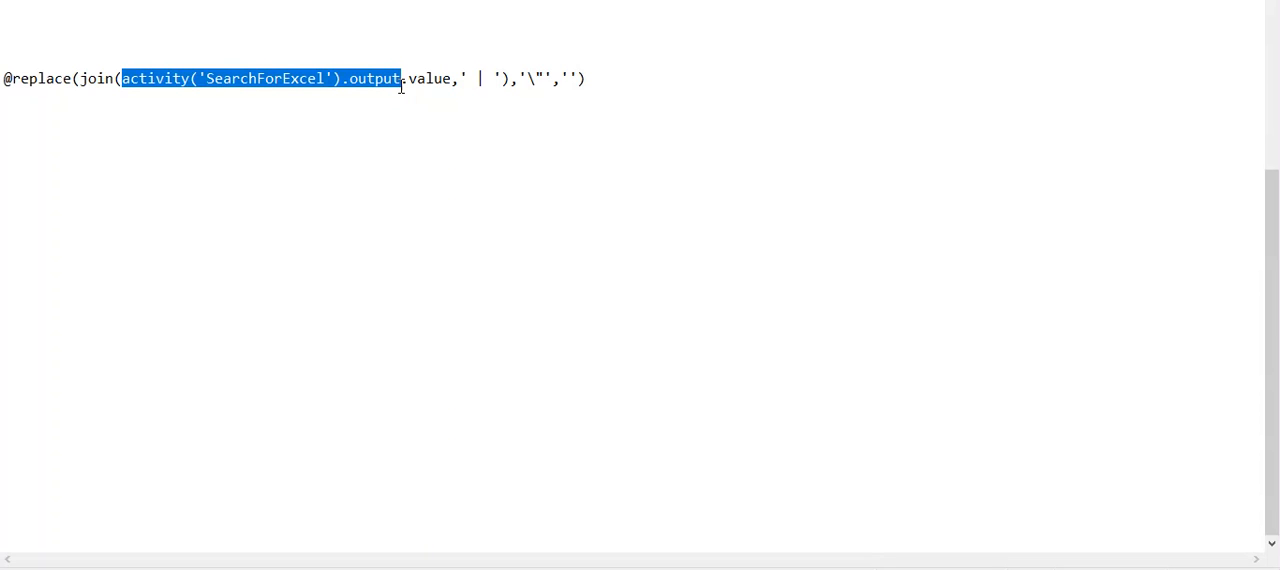
left_click_drag(402, 86, 455, 80)
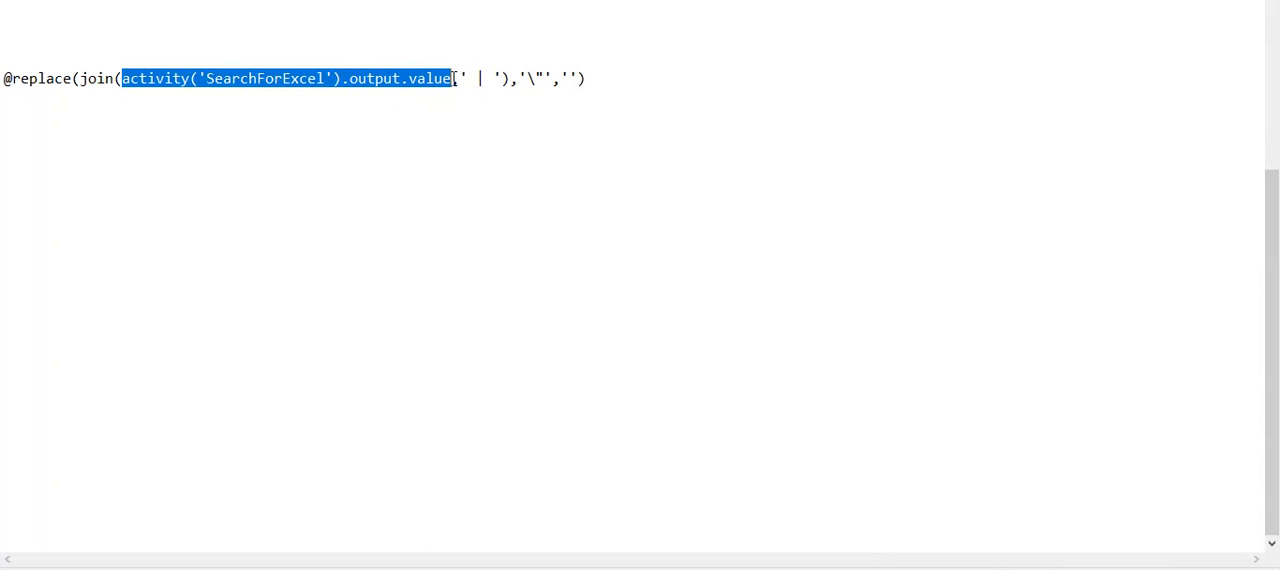
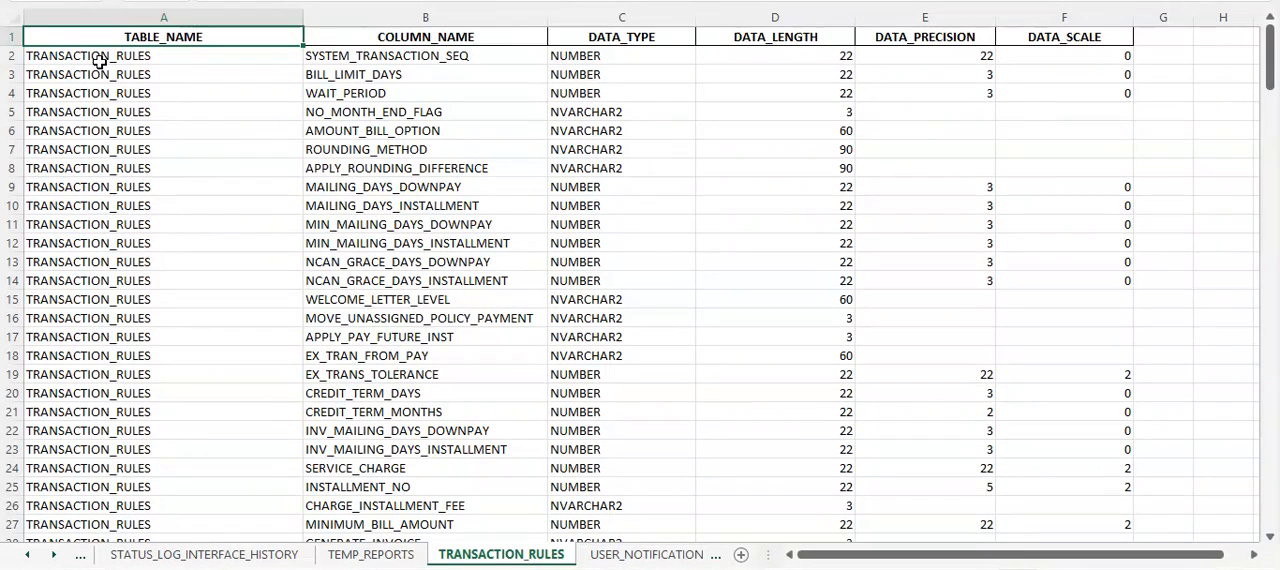
- Switch to the TRANSACTION_RULES sheet in Excel and highlight its header row and first data row, columns A to F
left_click_drag(94, 57, 1100, 44)
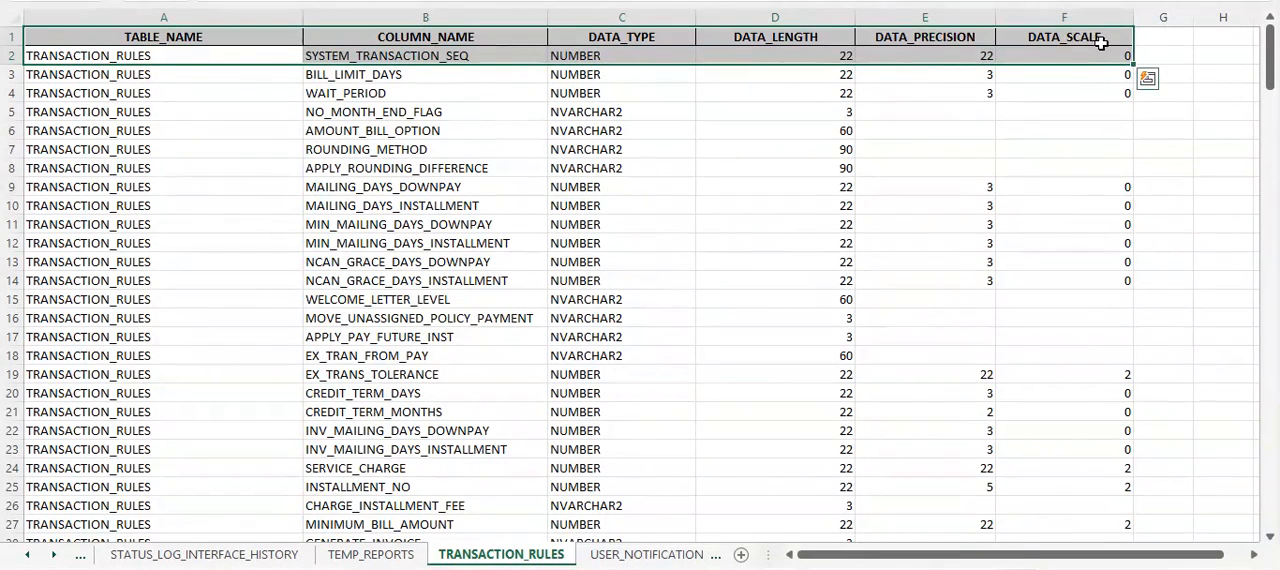
left_click(1163, 53)
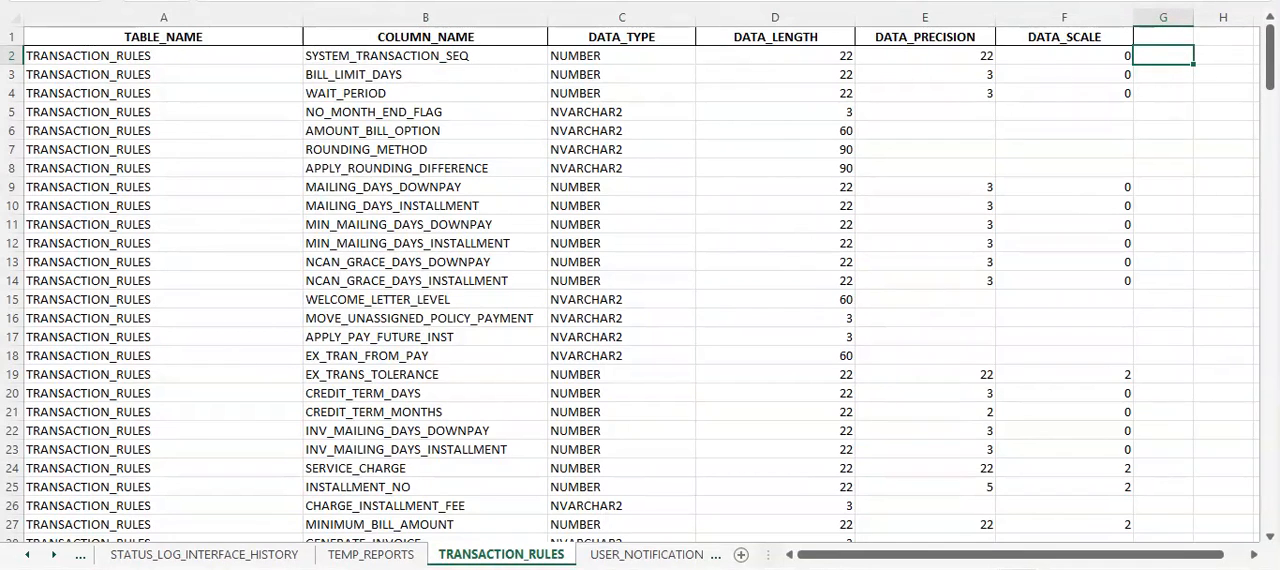
- Return to the text notes and highlight the join(...) part and the '\"' argument of the replace expression
key("alt+Tab")
scroll(517, 180, "up", 5)
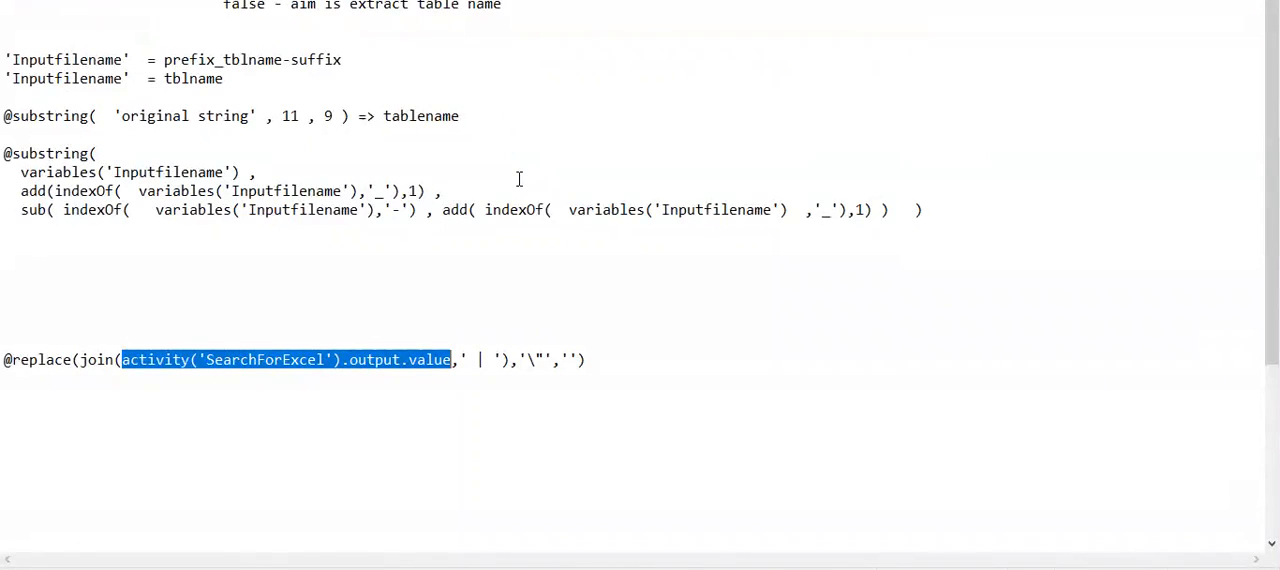
scroll(519, 179, "down", 3)
left_click_drag(79, 192, 500, 185)
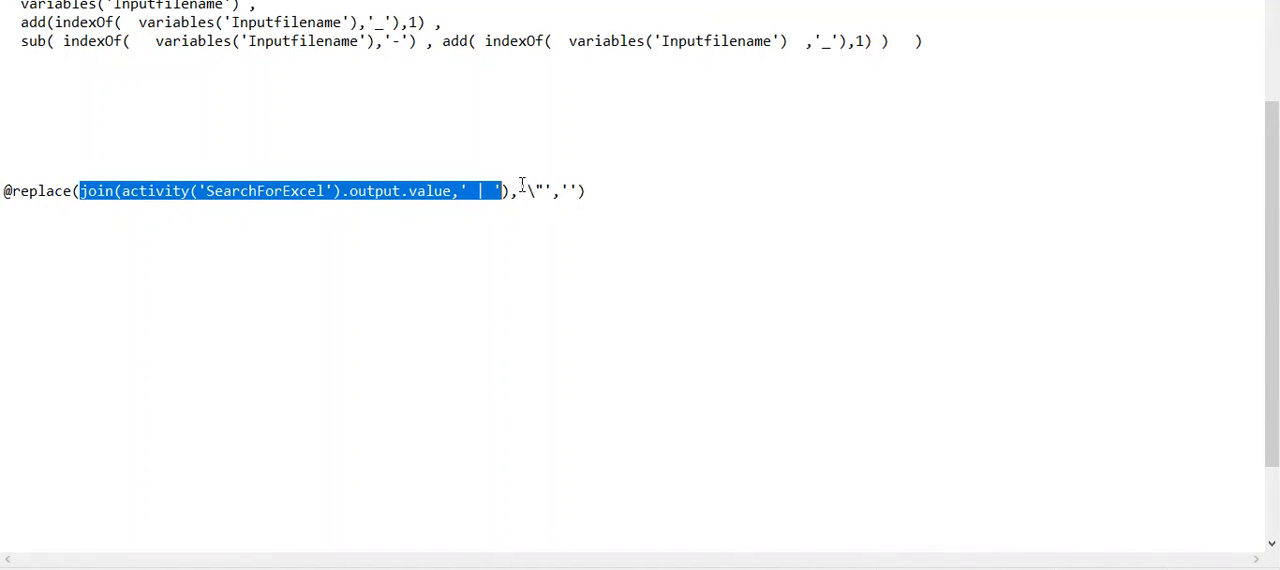
left_click_drag(526, 190, 537, 190)
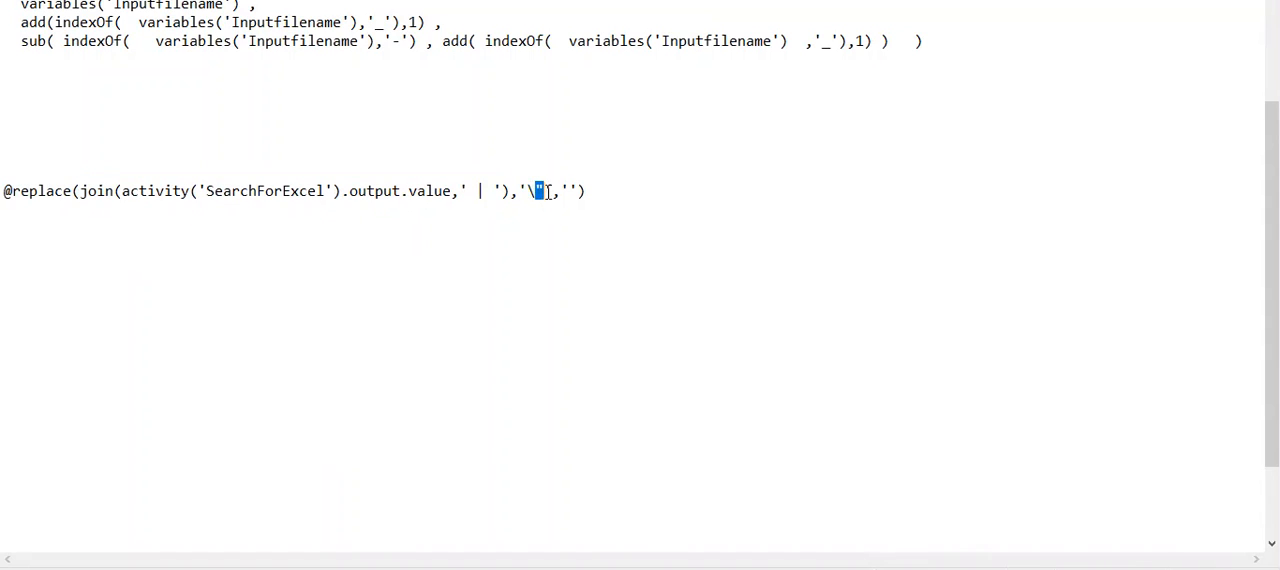
left_click_drag(545, 191, 525, 193)
left_click(520, 190)
left_click(596, 190)
left_click(636, 191)
key("alt+Tab")
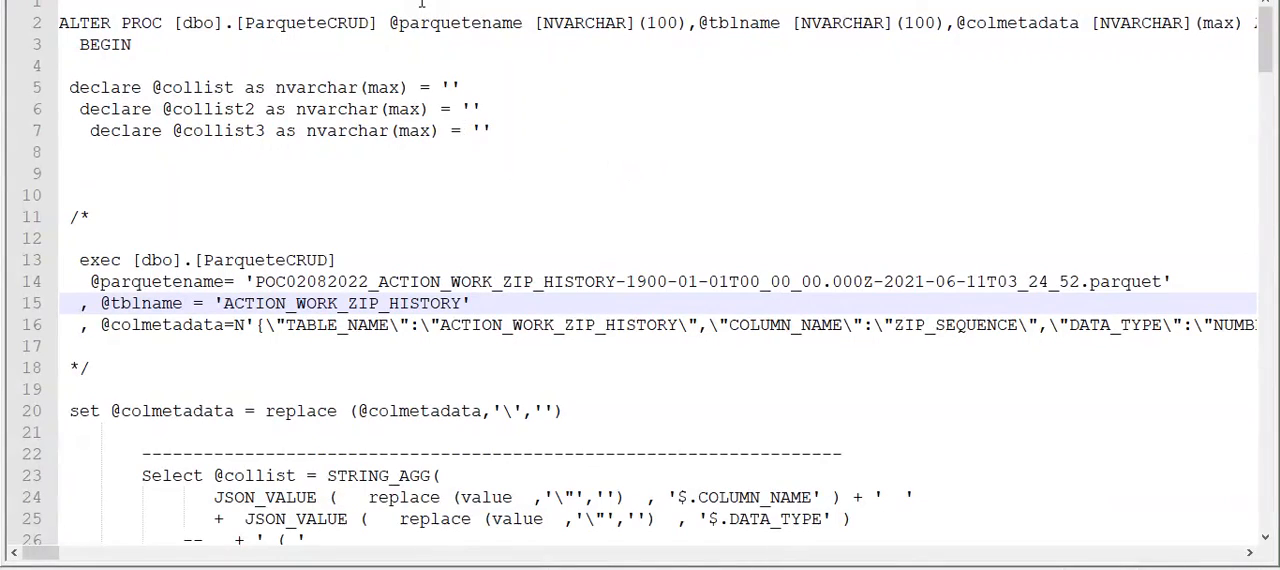
left_click(385, 22)
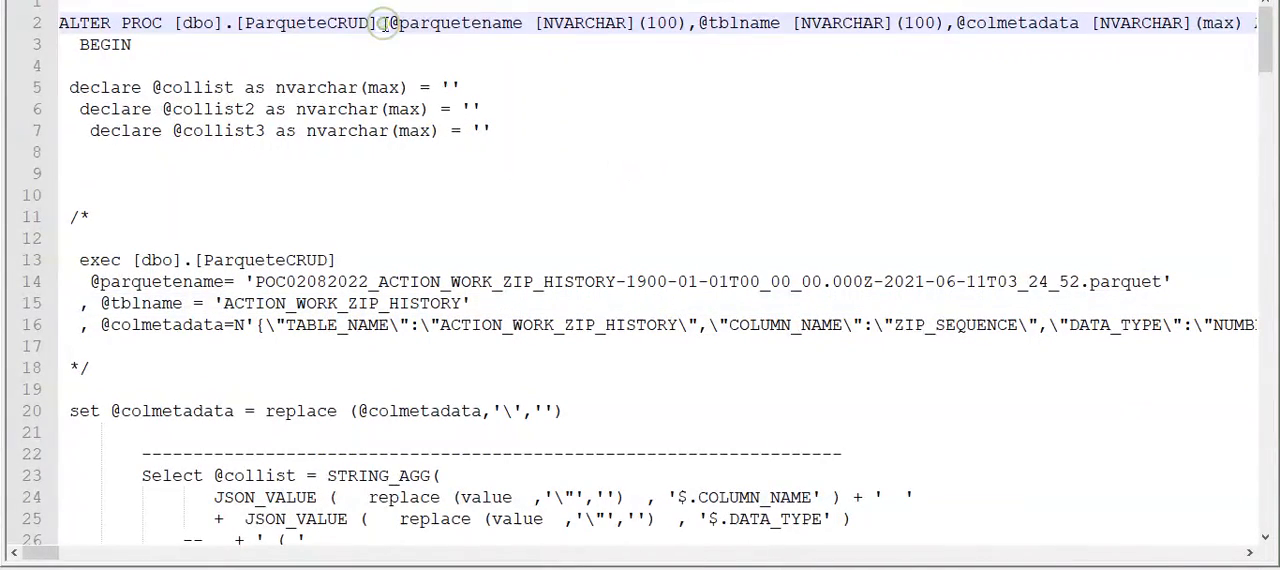
key("Return")
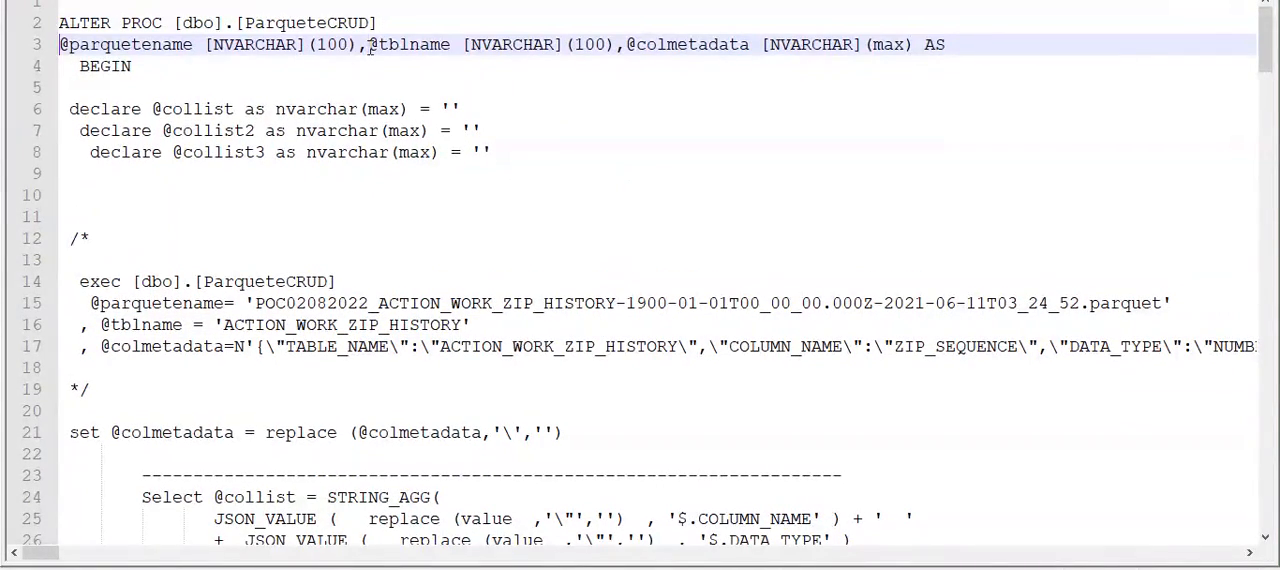
left_click(368, 45)
key("Return")
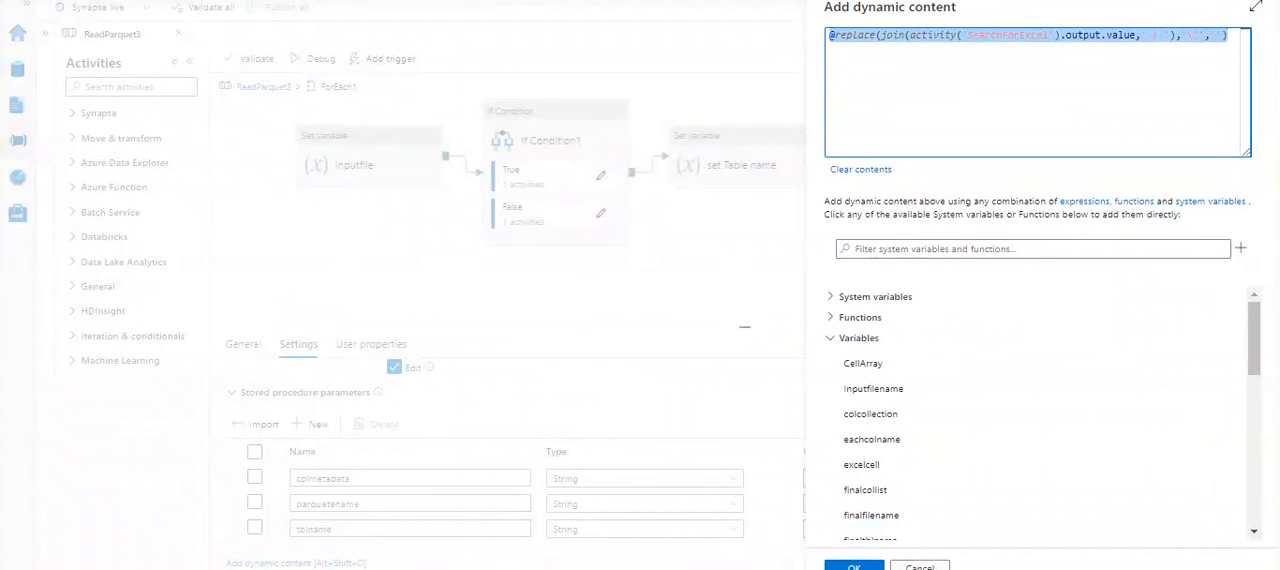
- Return to Synapse, close the dynamic content without changes and review Stored procedure1's three parameters: colmetadata, parquetename and tblname
left_click(920, 567)
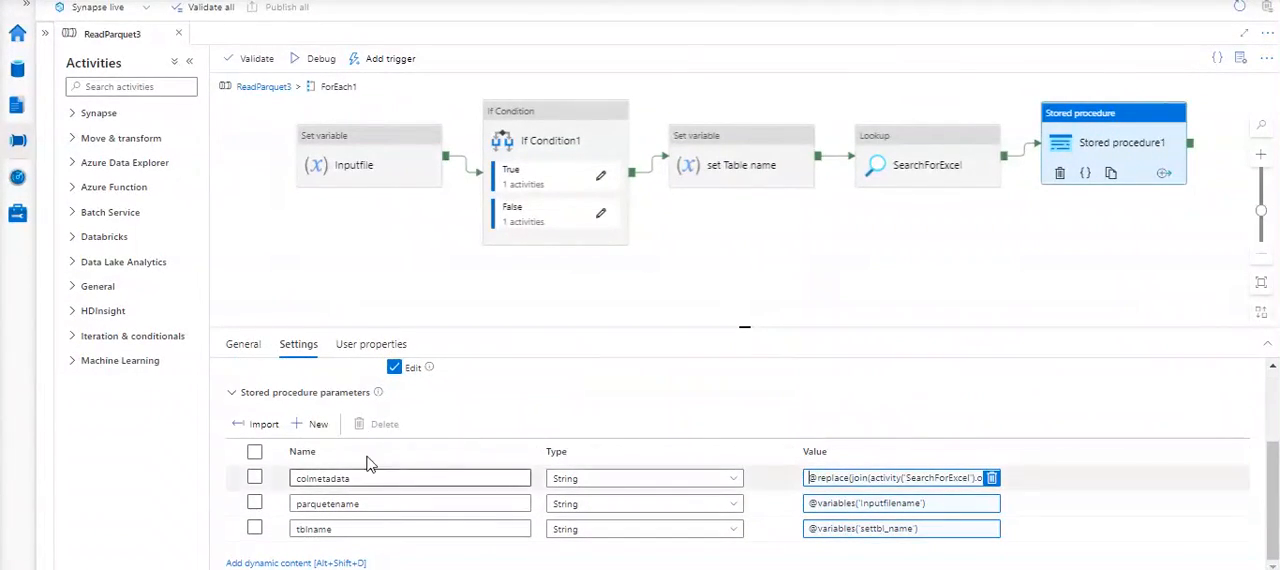
scroll(571, 334, "up", 1)
left_click_drag(571, 330, 543, 286)
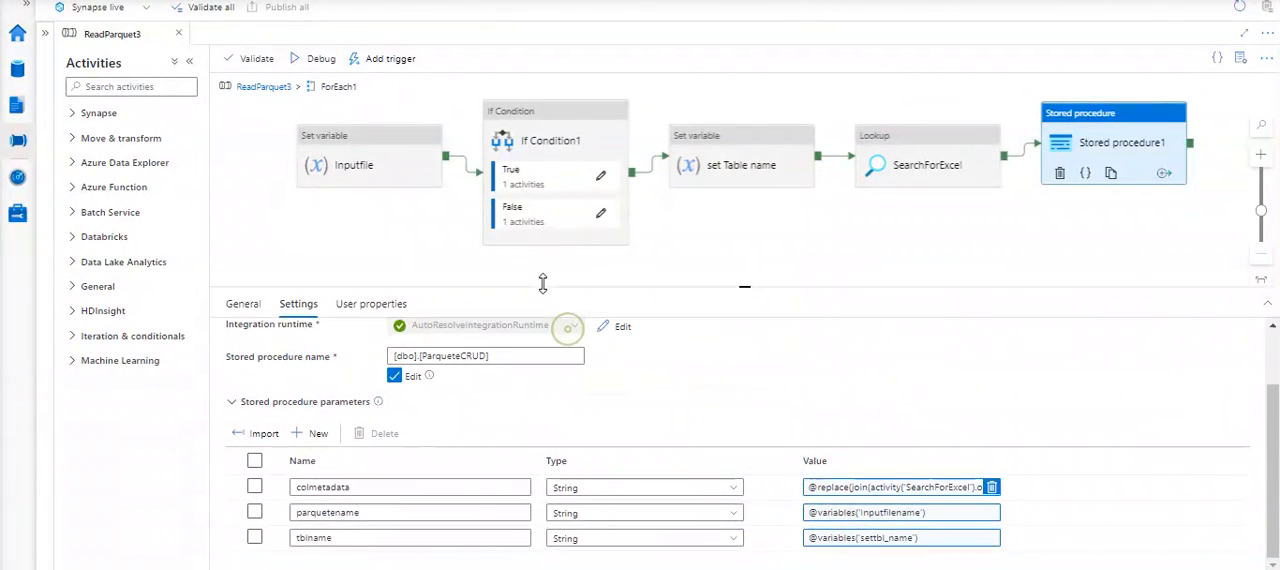
scroll(427, 443, "down", 1)
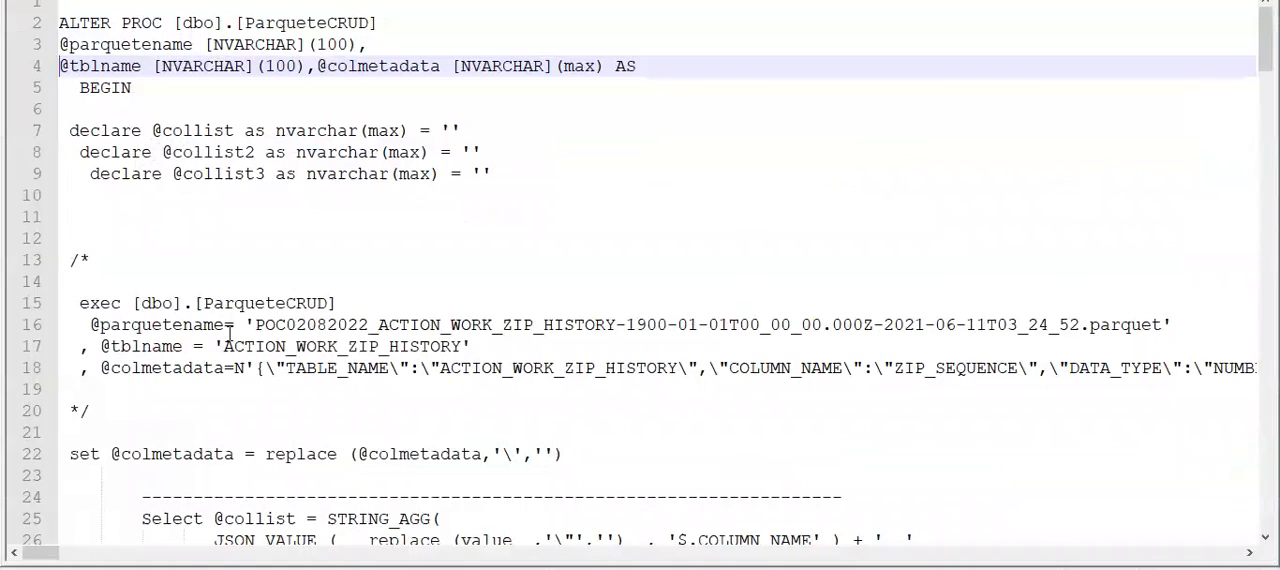
key("alt+Tab")
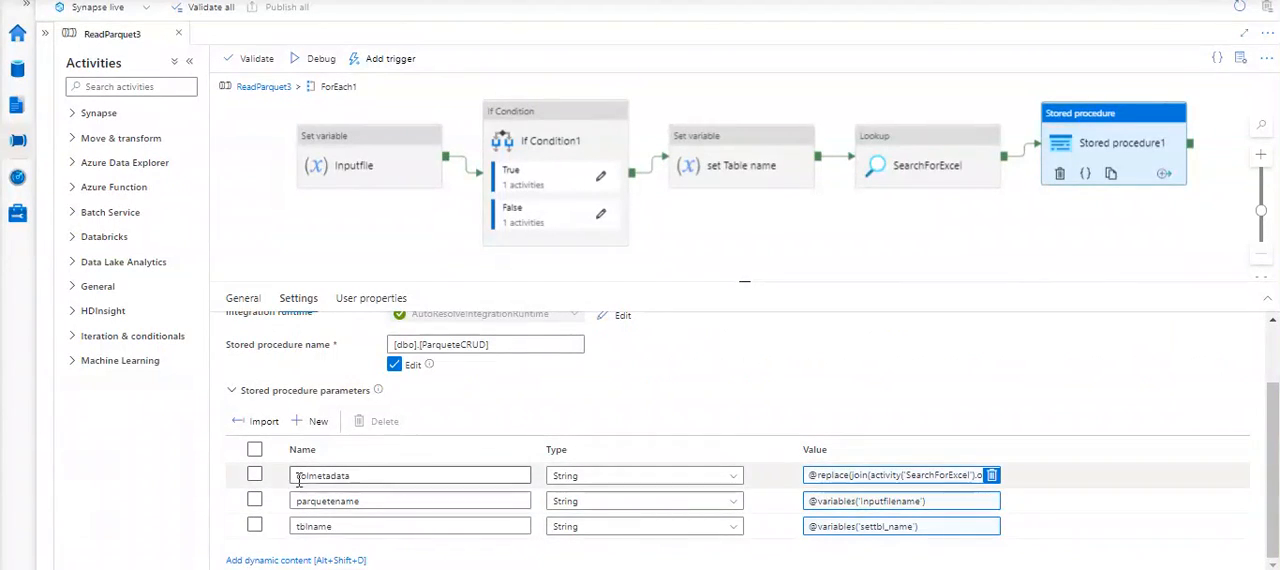
key("alt+Tab")
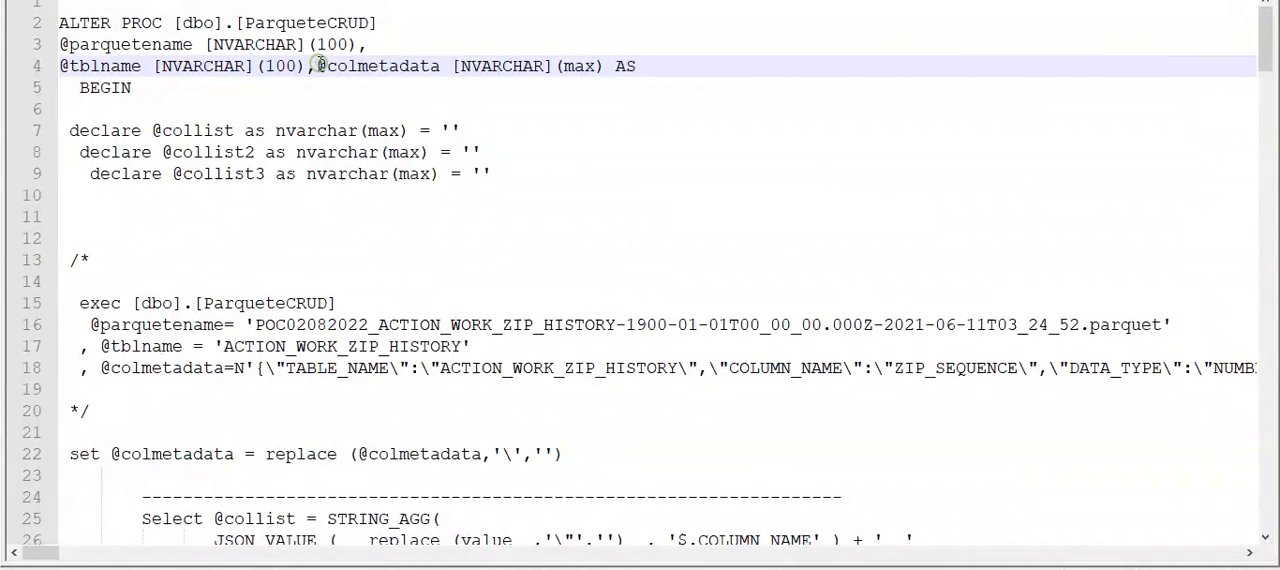
key("Return")
left_click(396, 86)
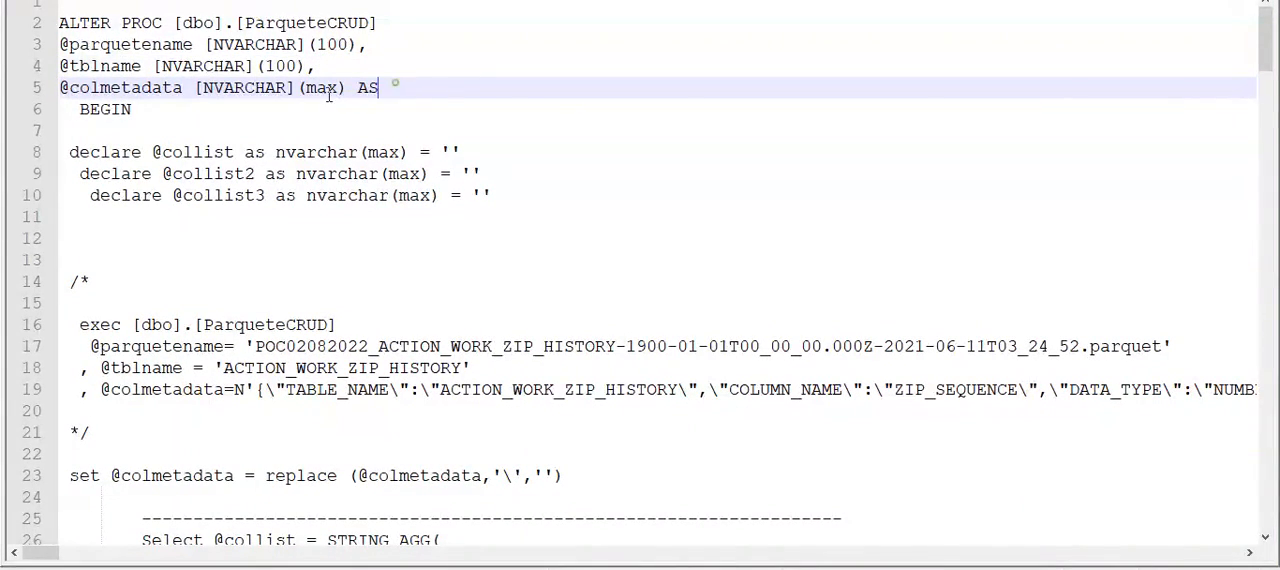
left_click_drag(396, 86, 37, 46)
key("Tab")
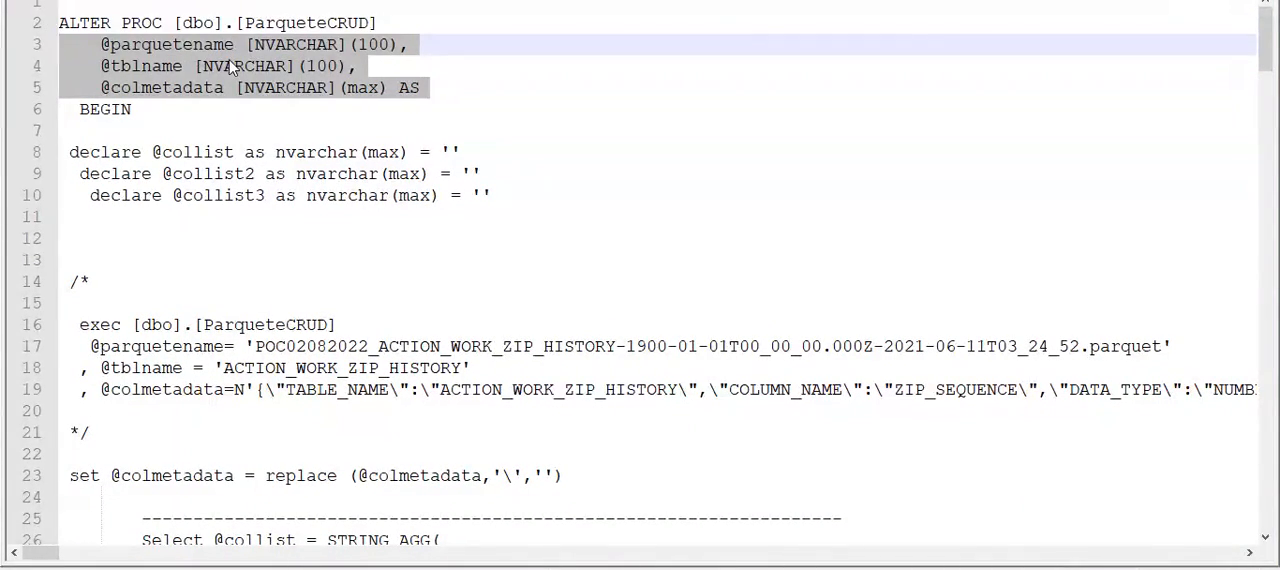
left_click(400, 89)
key("Return")
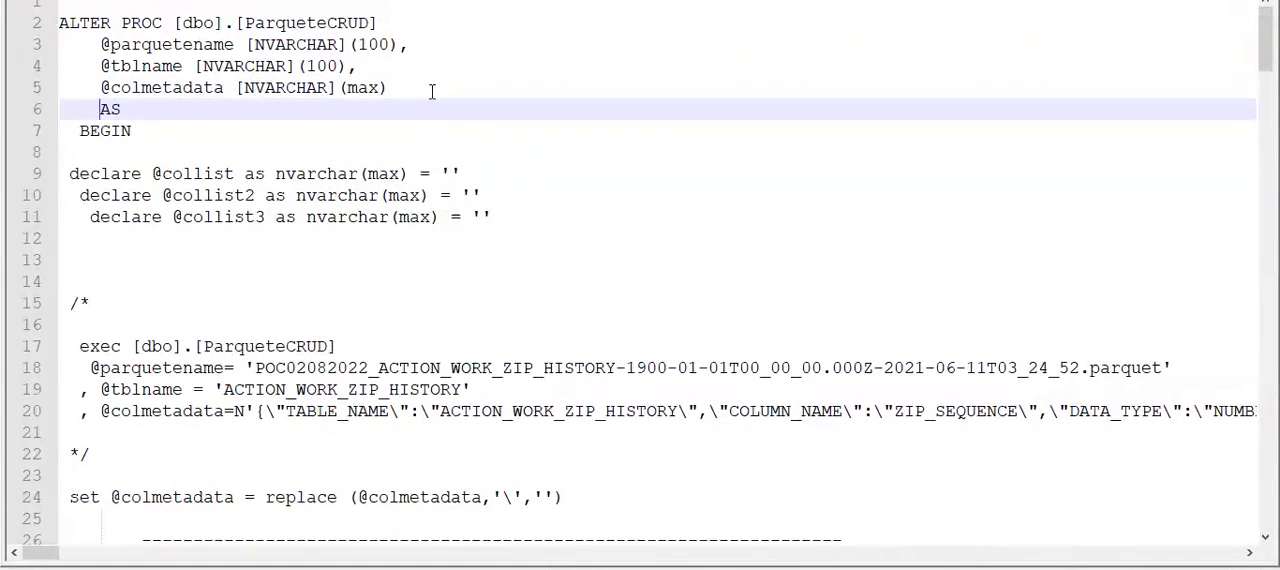
key("BackSpace")
key("Return")
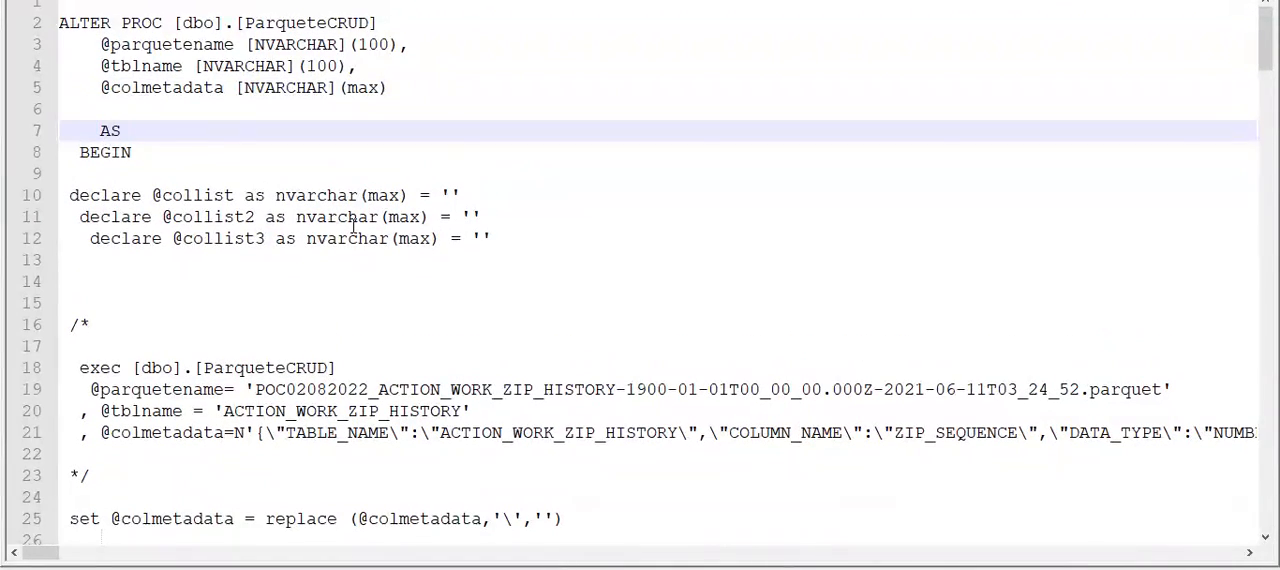
key("BackSpace")
- Highlight the parquetename, tblname and colmetadata parameter names one after another in the procedure header
double_click(170, 46)
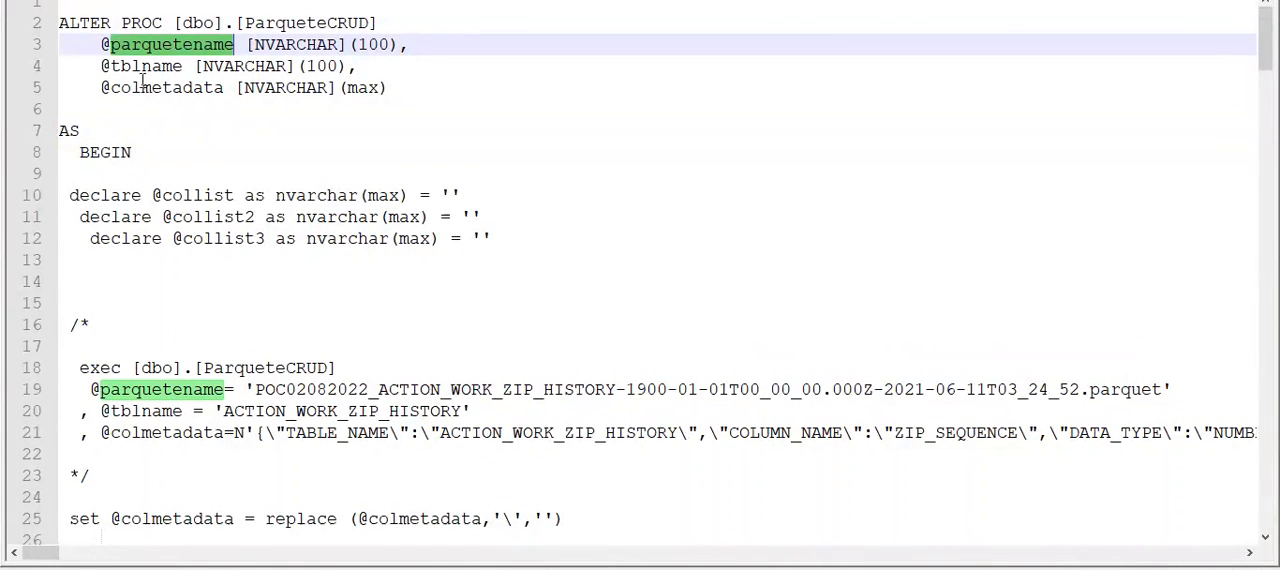
double_click(141, 67)
double_click(140, 89)
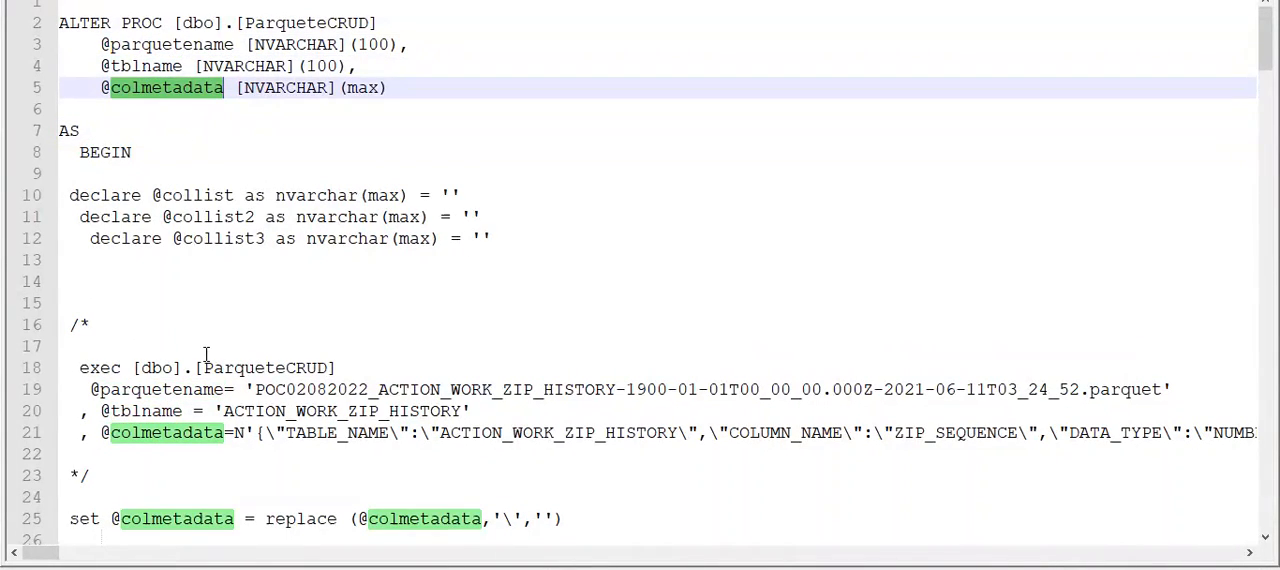
scroll(206, 354, "down", 3)
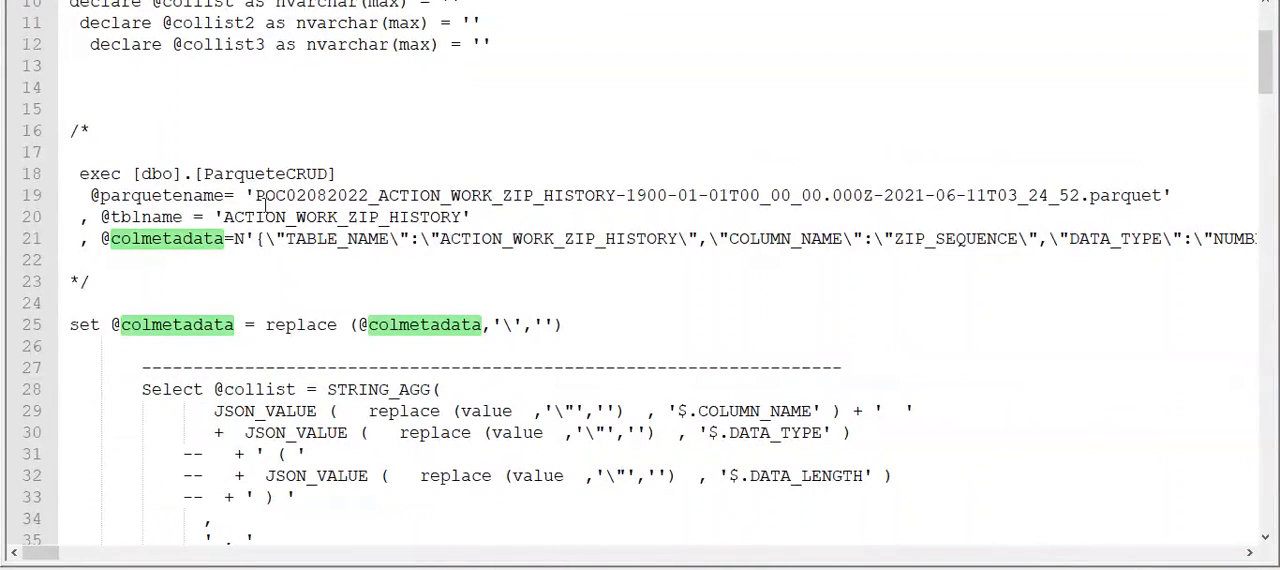
left_click_drag(257, 195, 857, 188)
left_click(540, 174)
left_click_drag(380, 196, 253, 195)
left_click(400, 192)
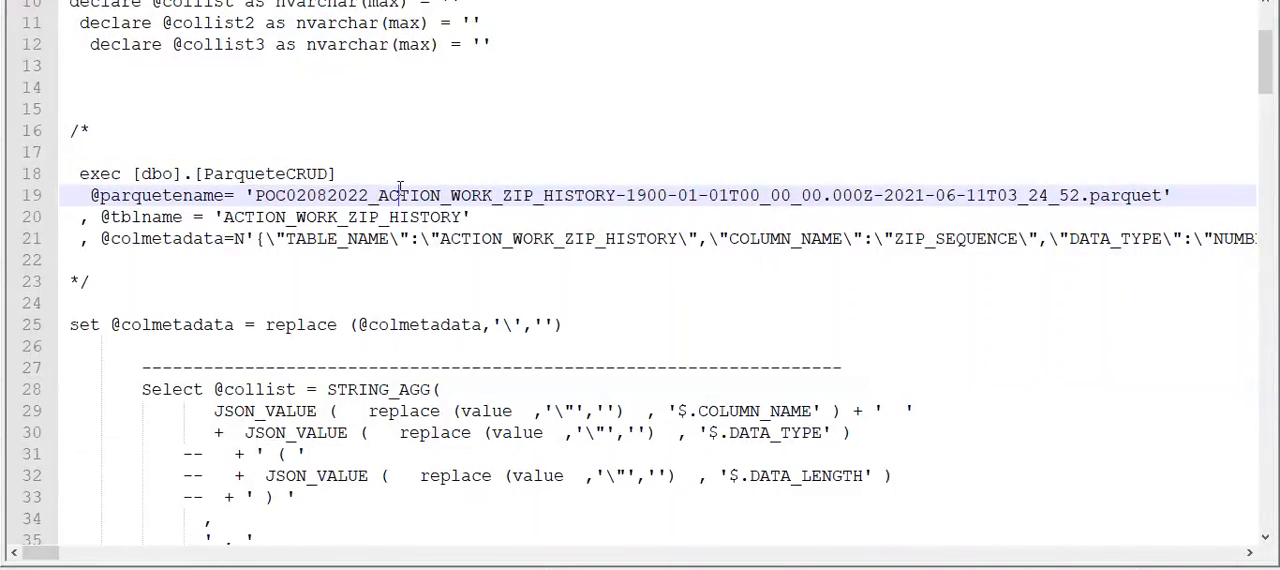
left_click_drag(381, 196, 620, 198)
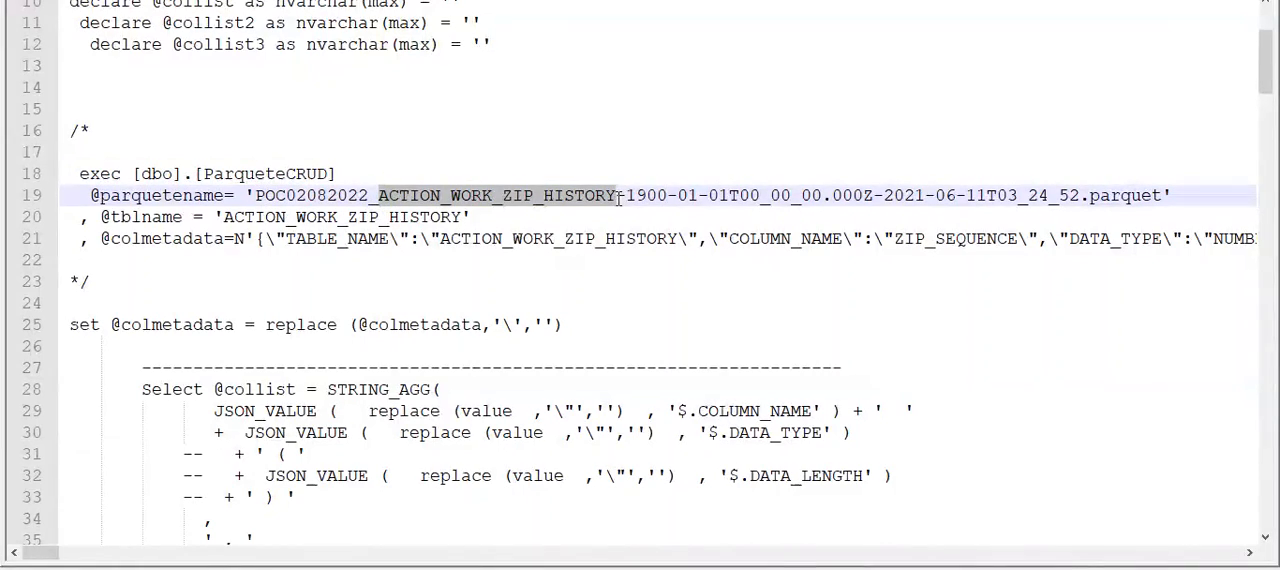
left_click(636, 196)
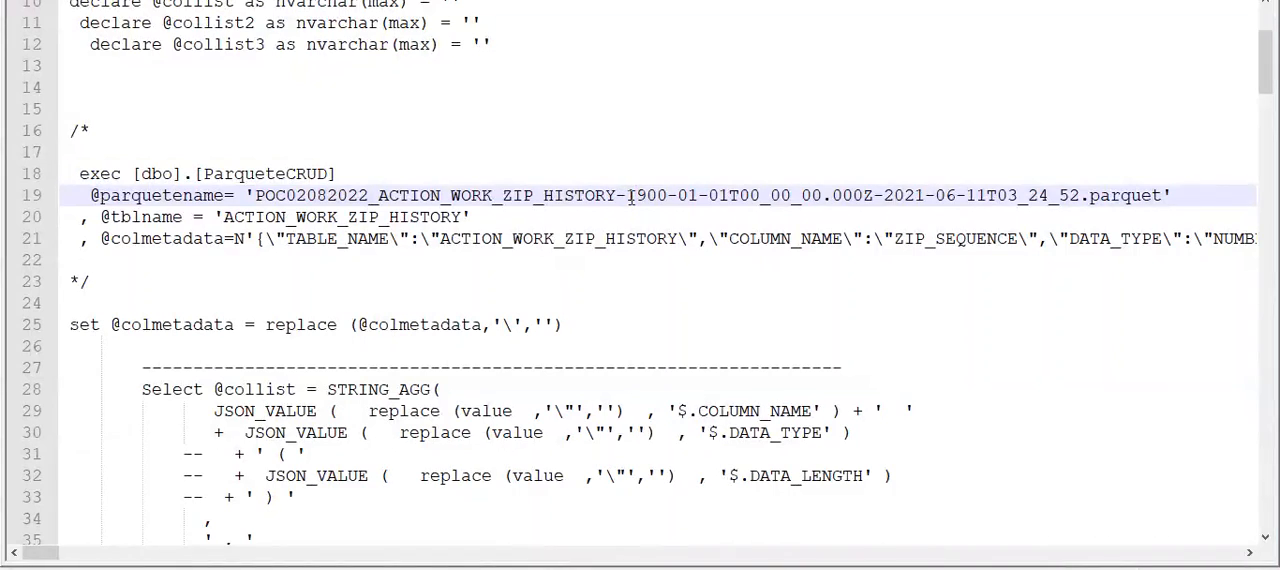
left_click_drag(630, 196, 1075, 196)
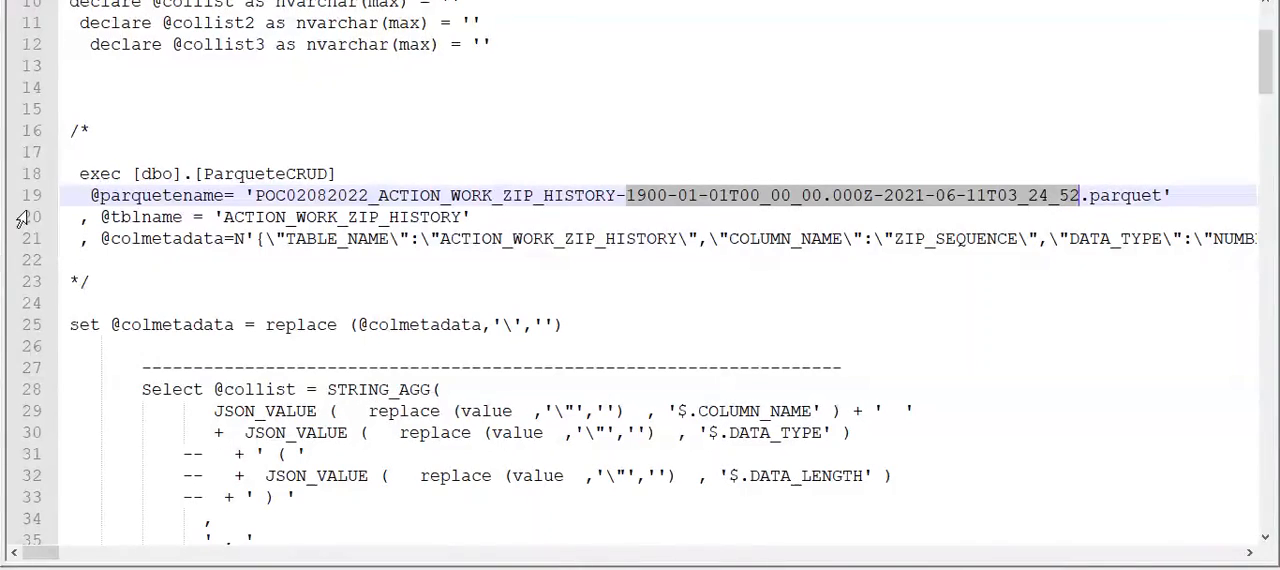
- Highlight the sample call's tblname parameter and compare its value with the table name inside the parquet file name
double_click(156, 217)
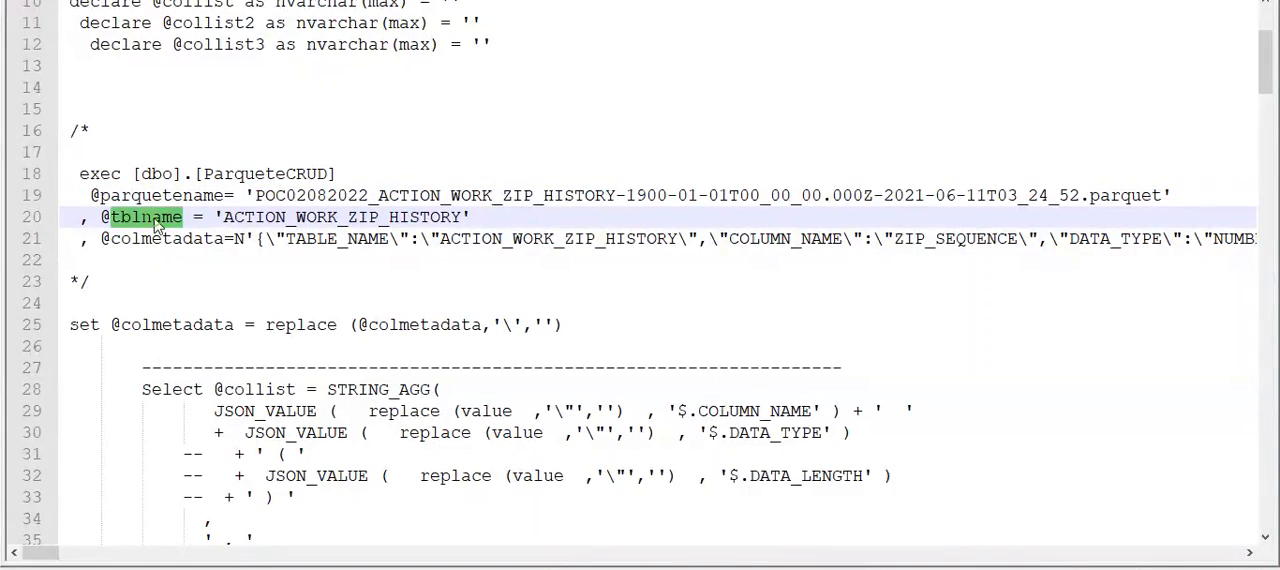
left_click_drag(381, 195, 617, 195)
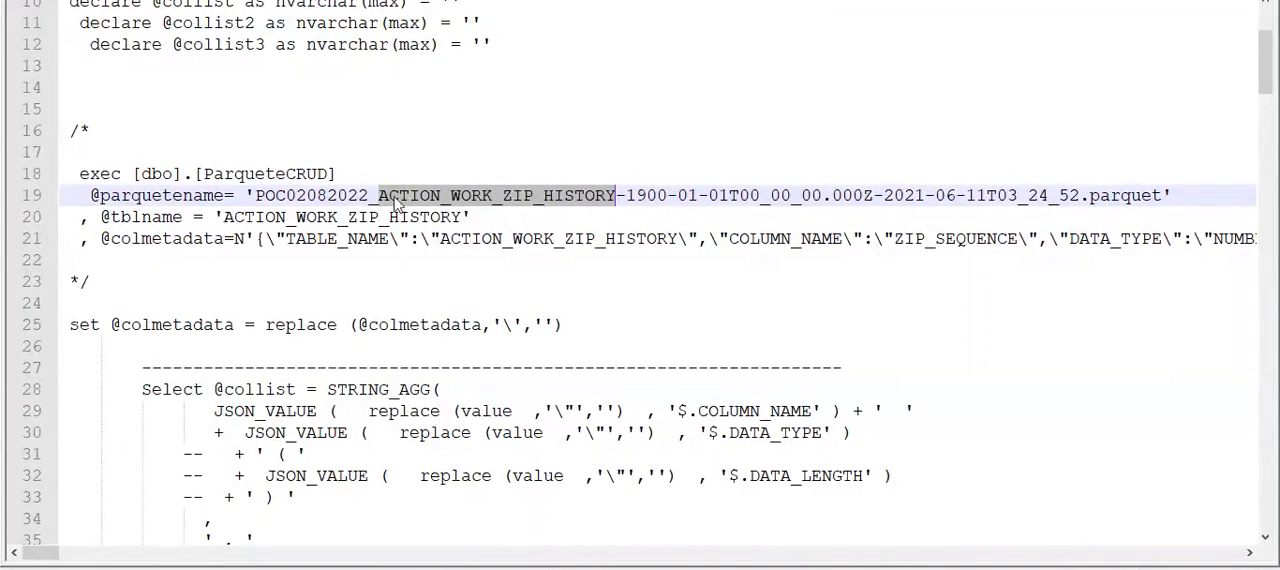
double_click(348, 217)
left_click(283, 242)
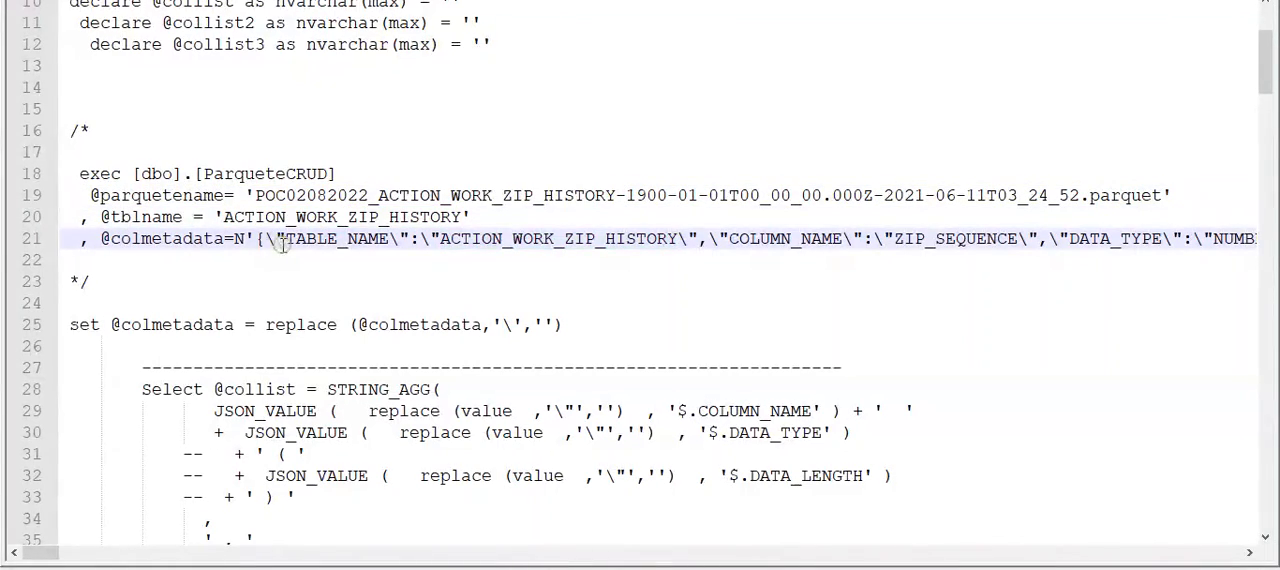
left_click(146, 304)
key("Return")
key("Return")
key("Return")
key("Return")
key("Return")
key("Return")
key("Return")
key("Return")
key("Return")
key("Return")
key("Return")
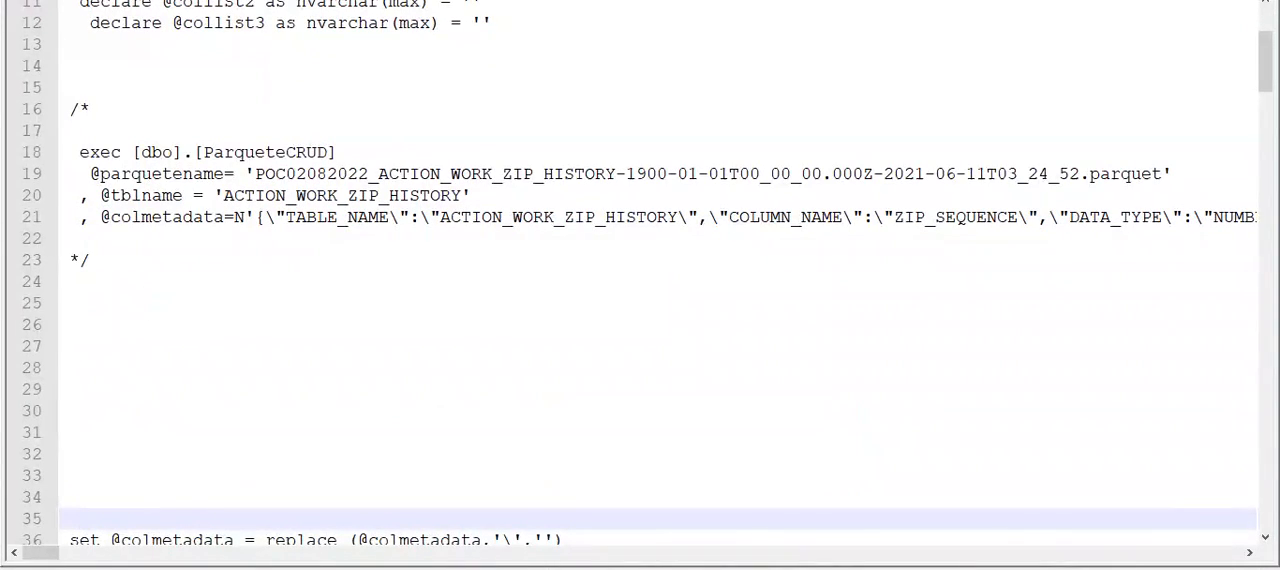
left_click(124, 0)
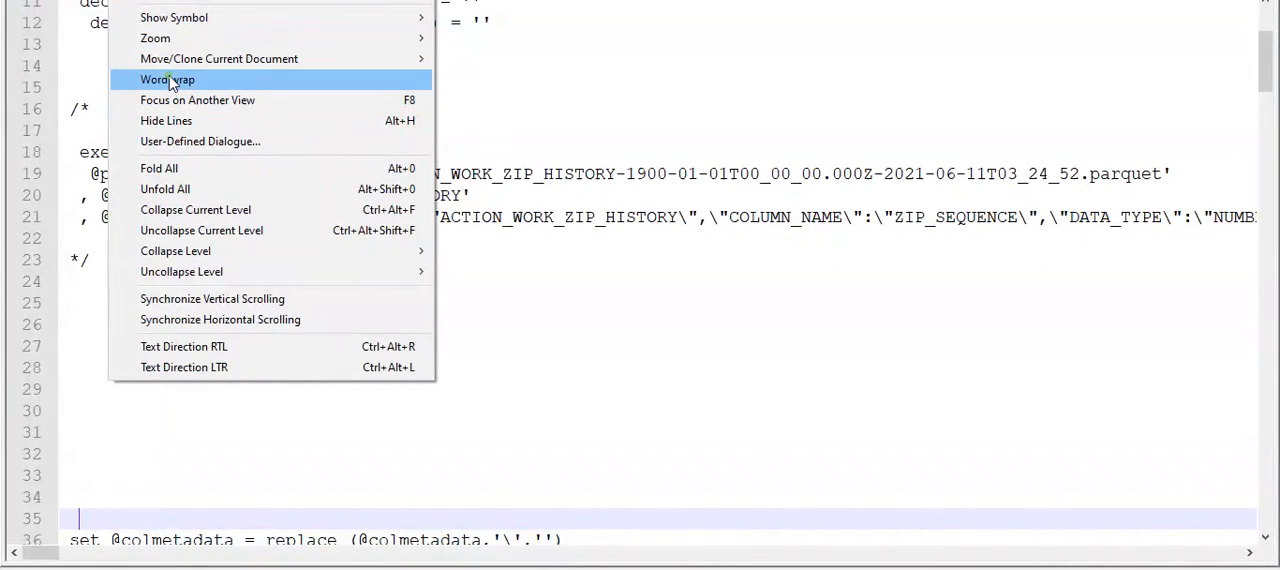
left_click(168, 80)
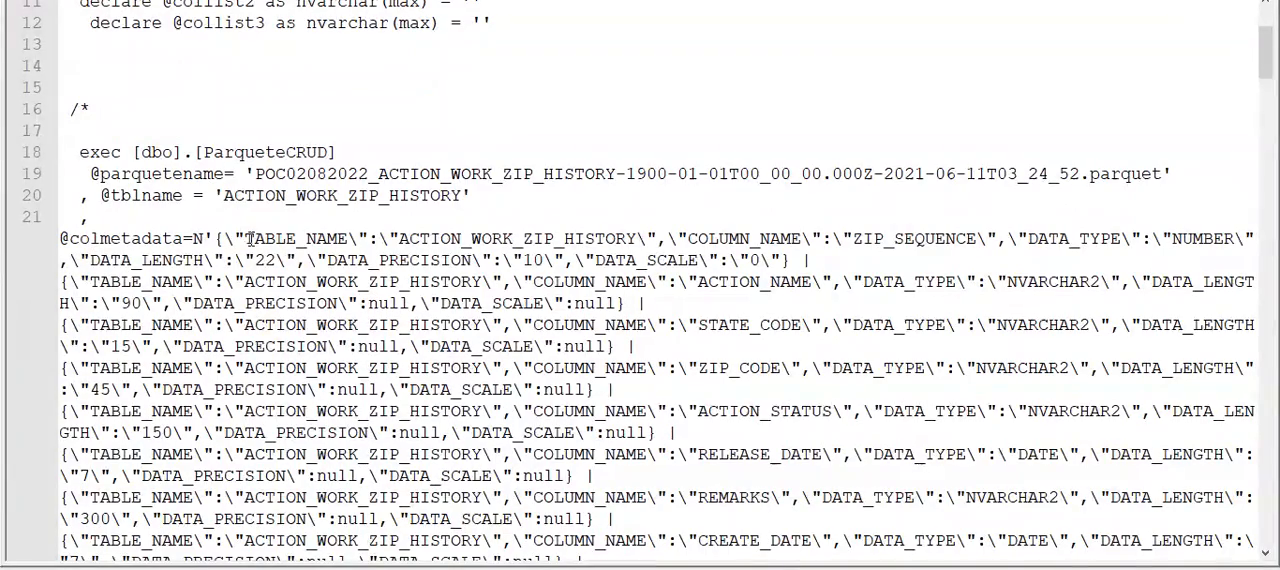
left_click(250, 238)
scroll(415, 245, "down", 2)
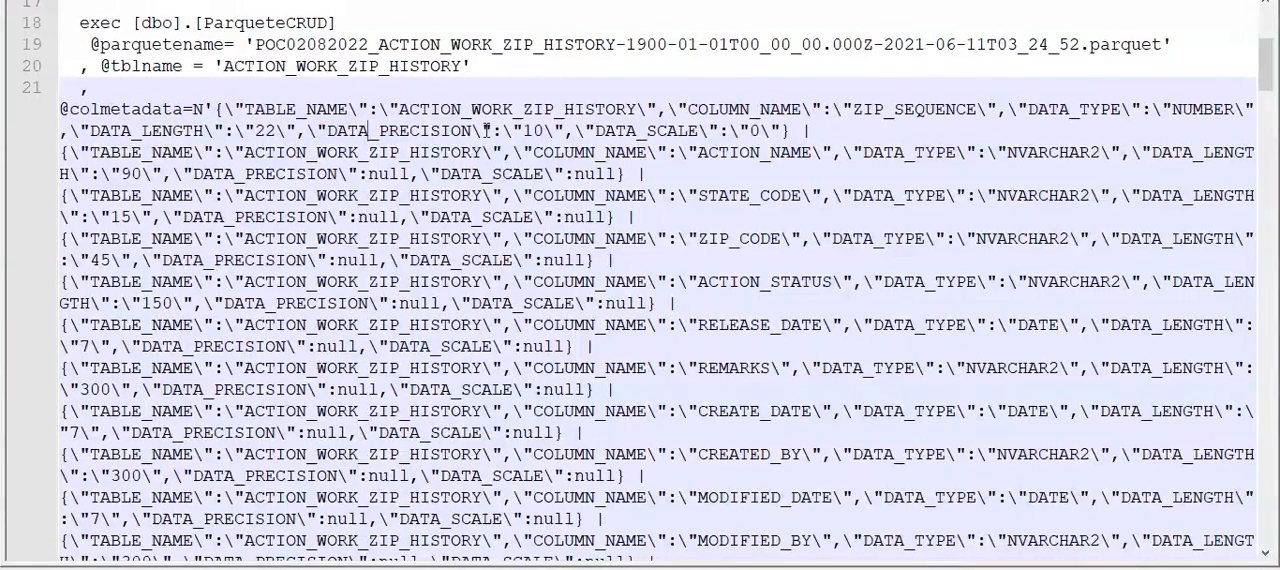
double_click(328, 109)
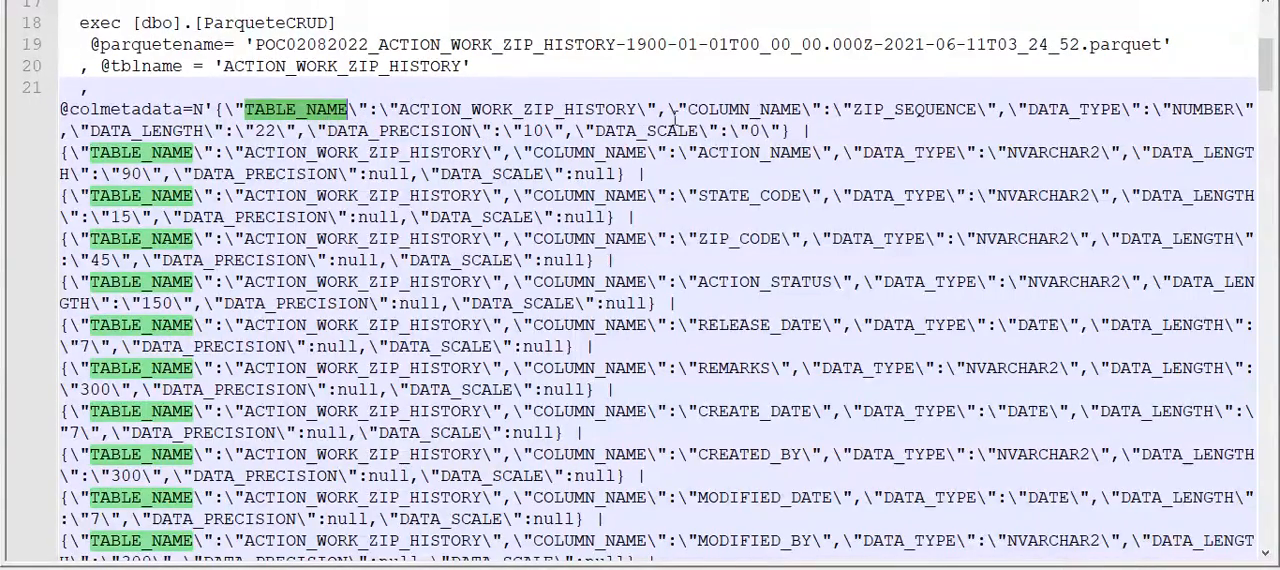
double_click(745, 109)
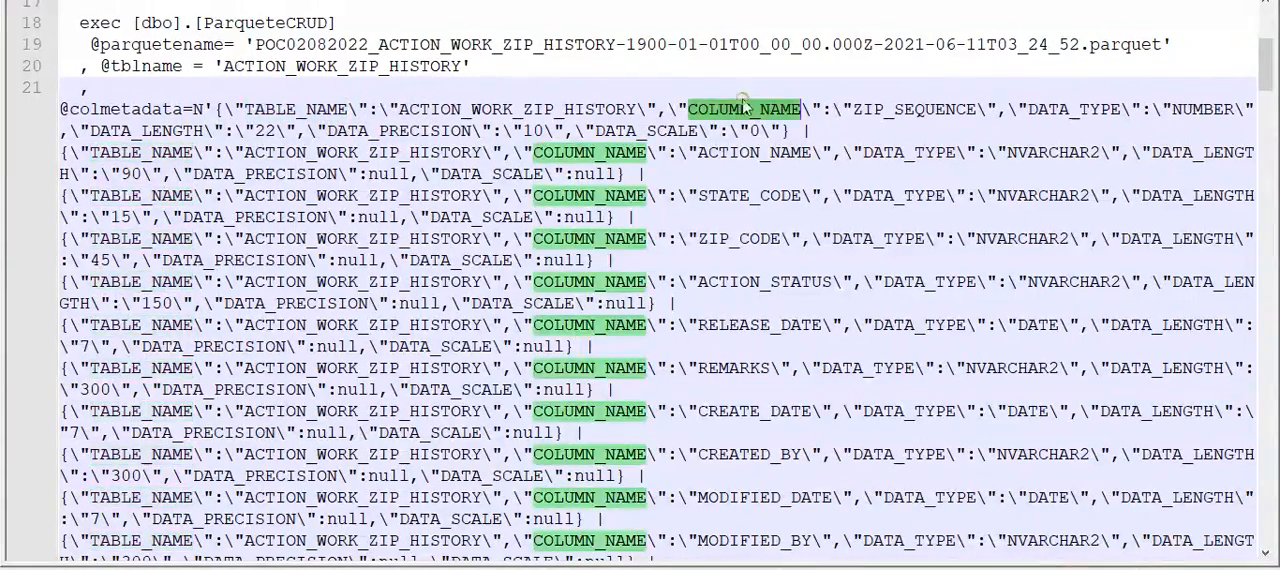
double_click(1062, 110)
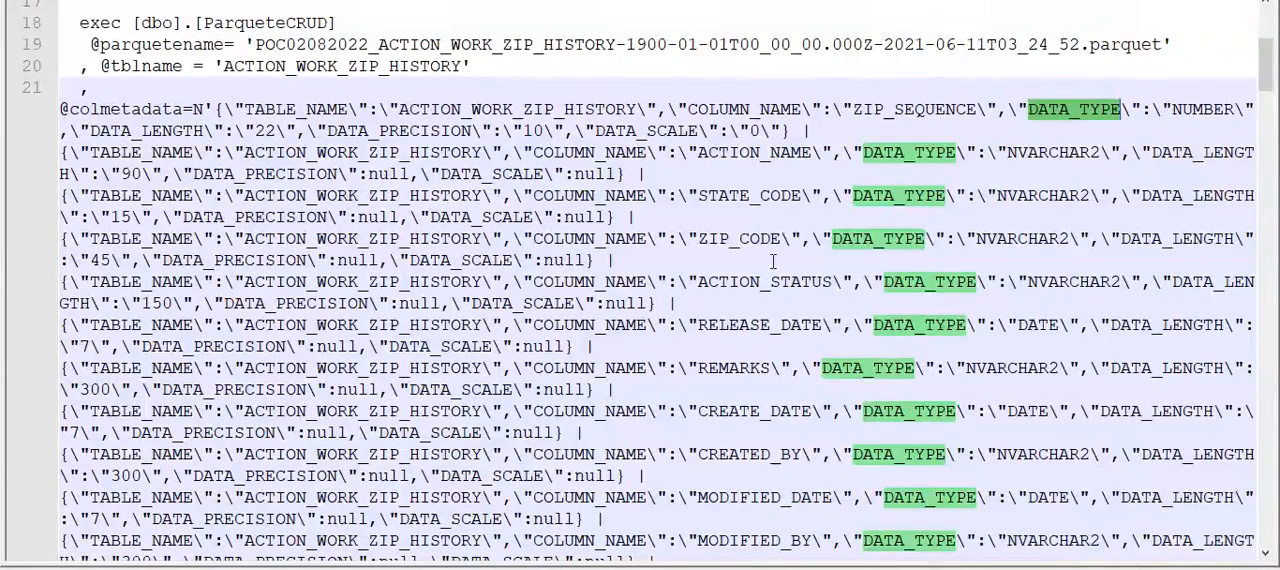
- Switch from the script to Synapse, return to the top level of the ReadParquet3 pipeline and reposition the LooponFiles and ForEach1 activities
scroll(773, 261, "up", 5)
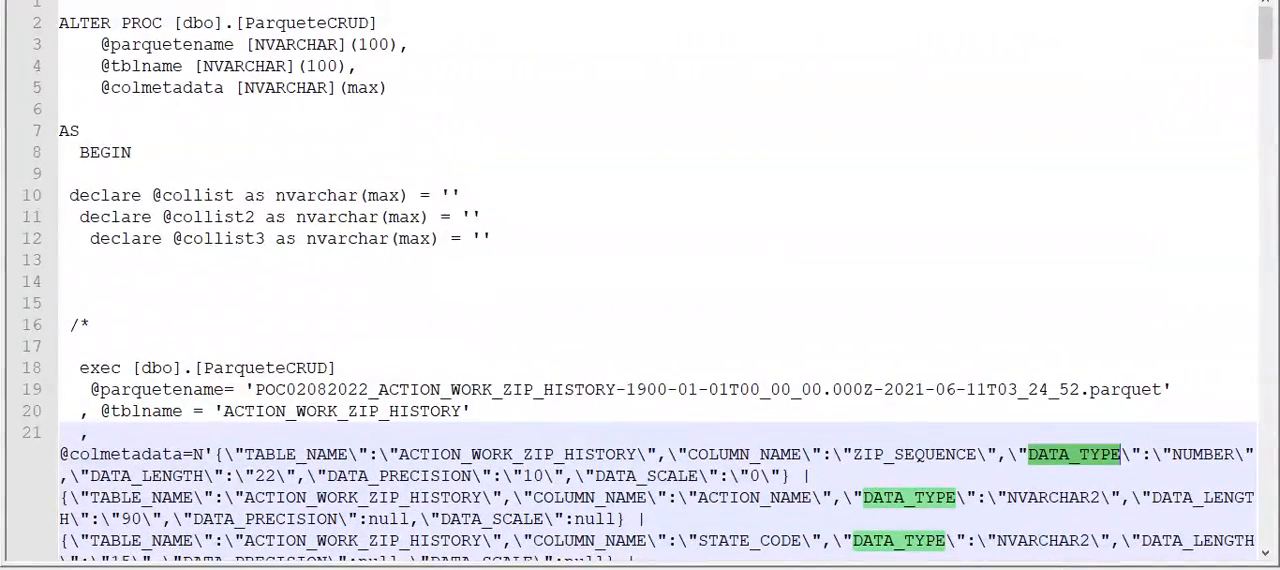
key("alt+Tab")
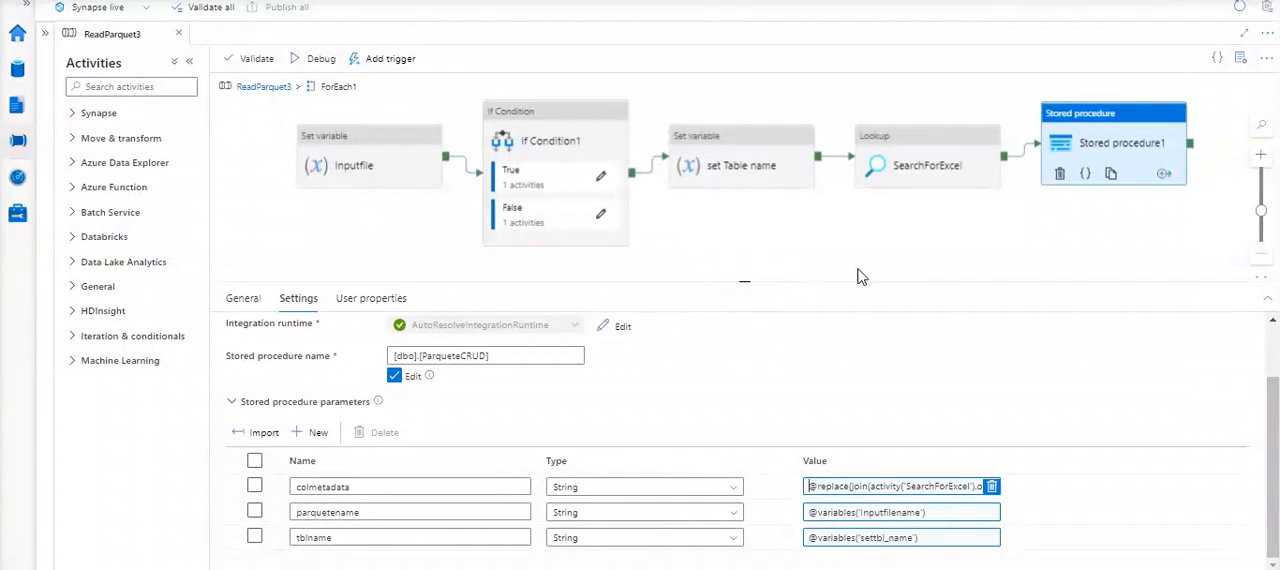
left_click(260, 88)
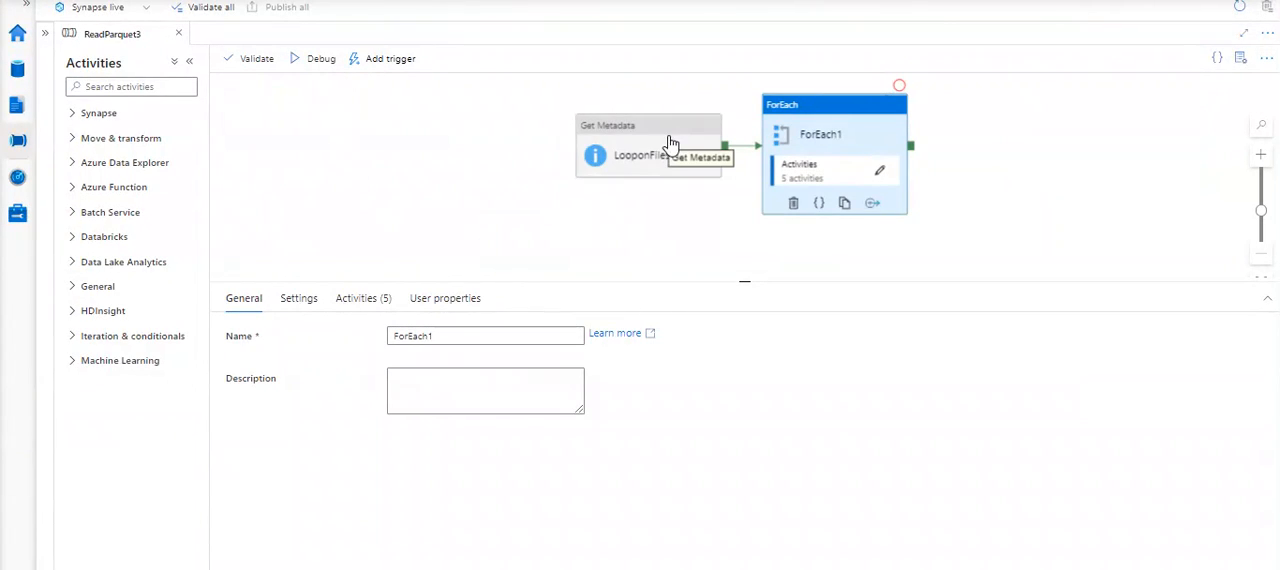
left_click_drag(626, 132, 412, 140)
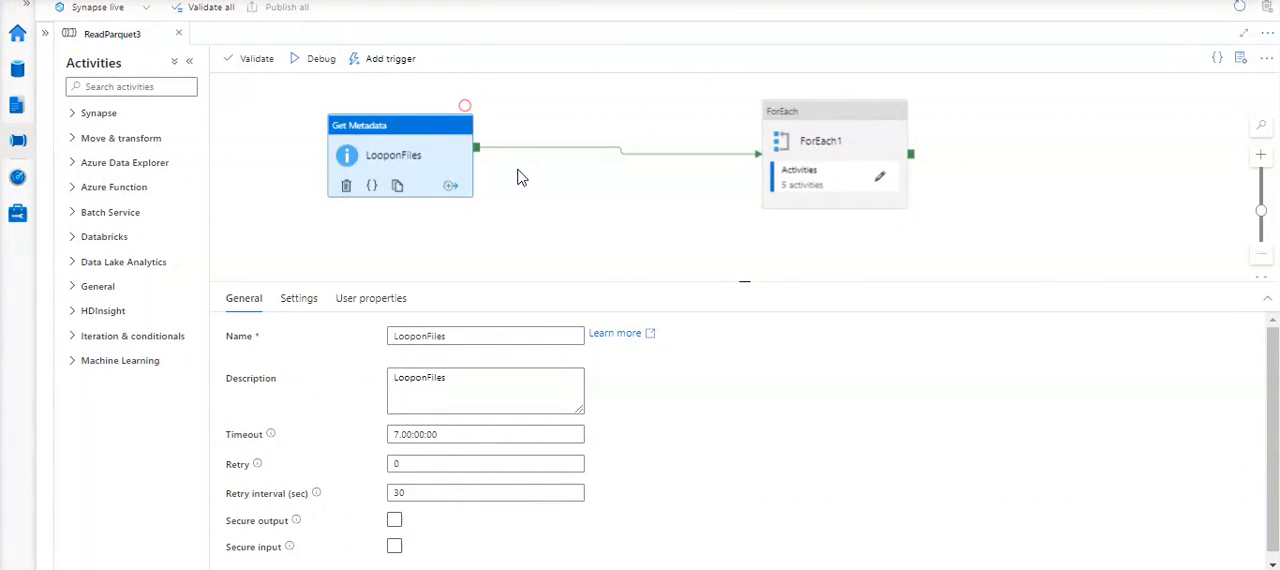
left_click_drag(760, 128, 619, 126)
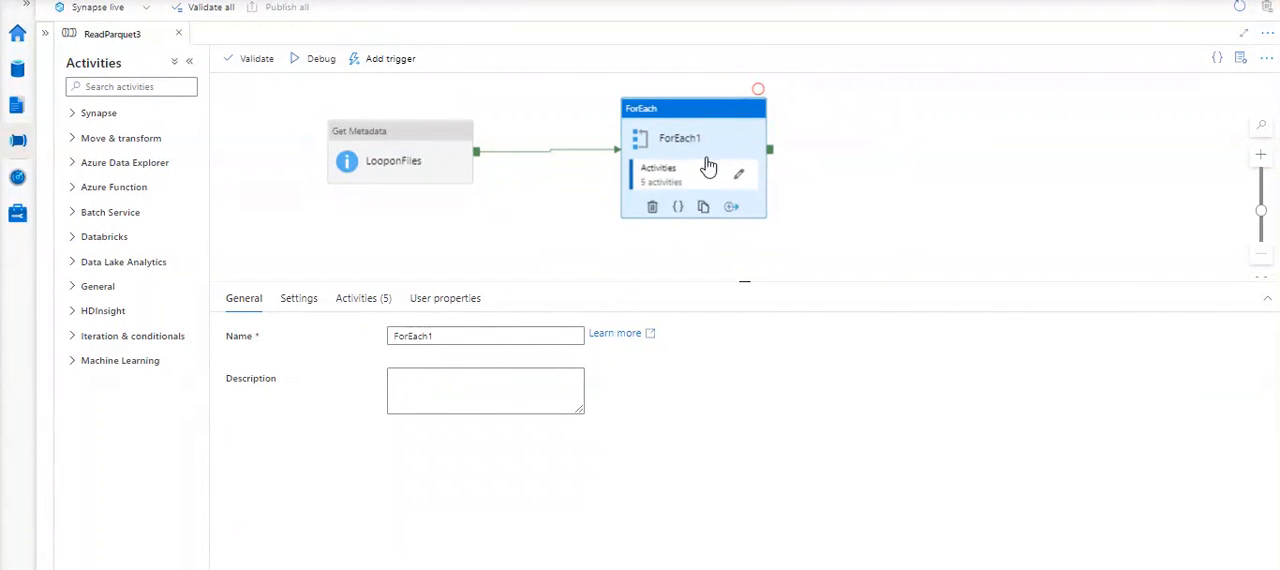
- Open the activities inside ForEach1, shift Inputfile and If Condition1 slightly, and move the SearchForExcel lookup below the main row
left_click(738, 175)
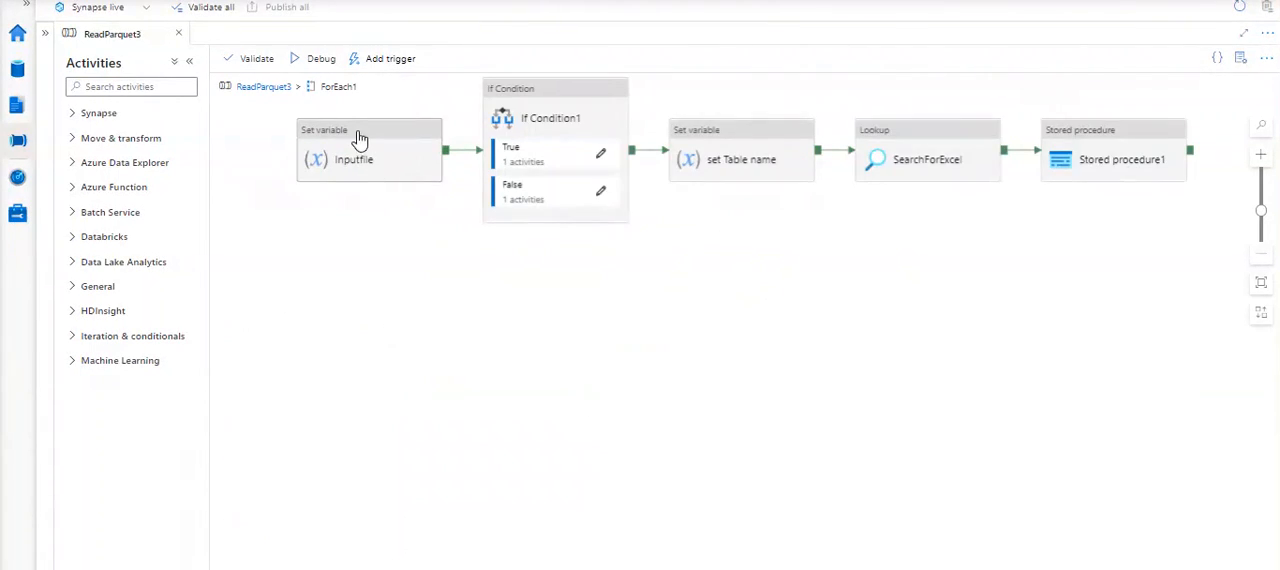
left_click_drag(360, 138, 315, 140)
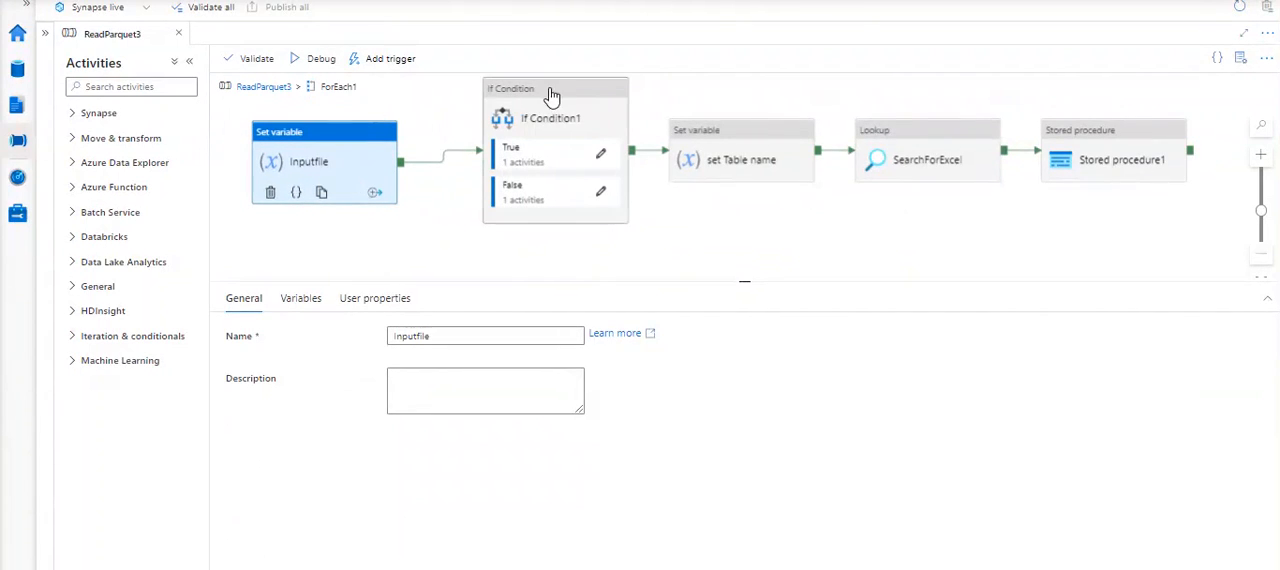
left_click_drag(545, 97, 537, 93)
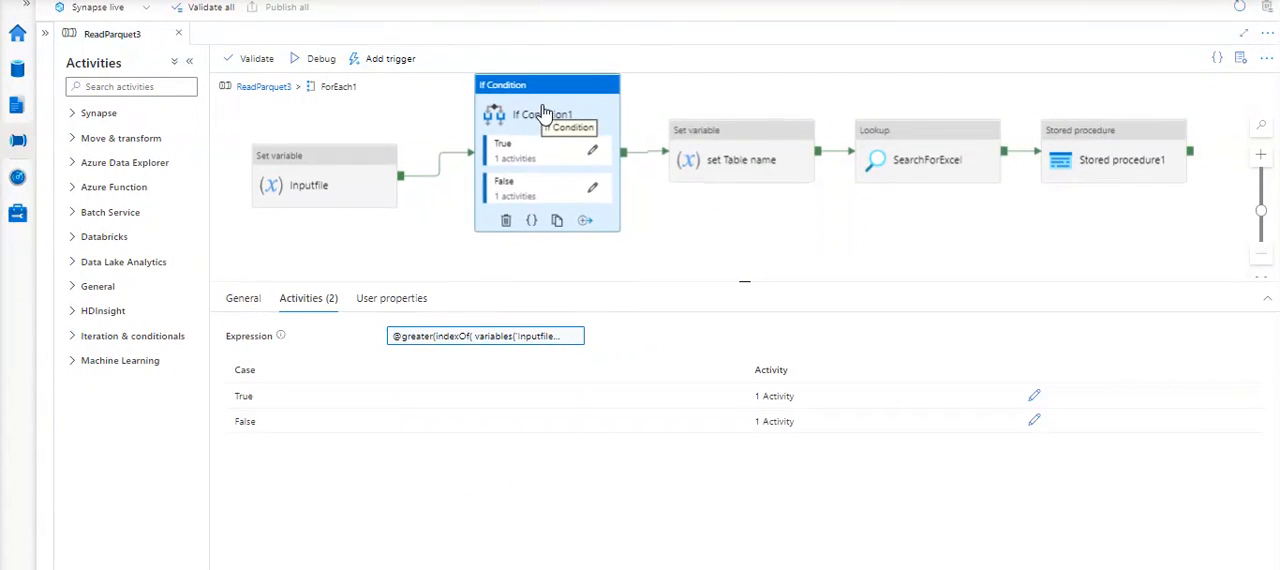
left_click(736, 147)
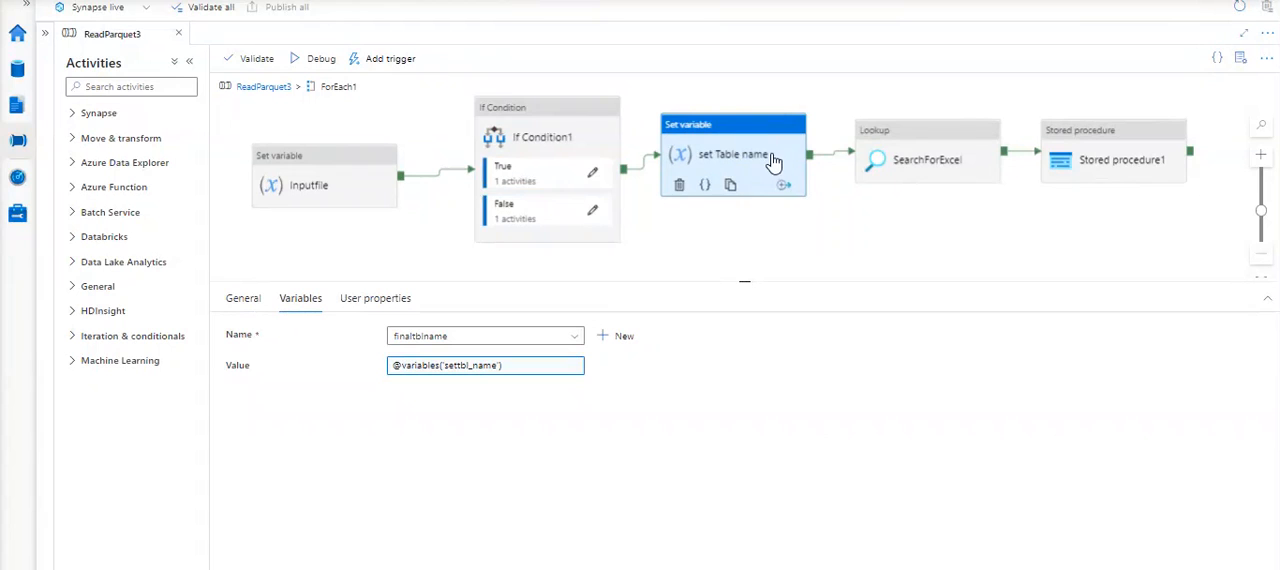
left_click(917, 156)
left_click_drag(915, 155, 917, 236)
- Move the Stored procedure1 activity slightly away from the lookup and test its LinkedServiceStoredProcedure connection
left_click(1108, 170)
left_click_drag(1108, 172, 1122, 170)
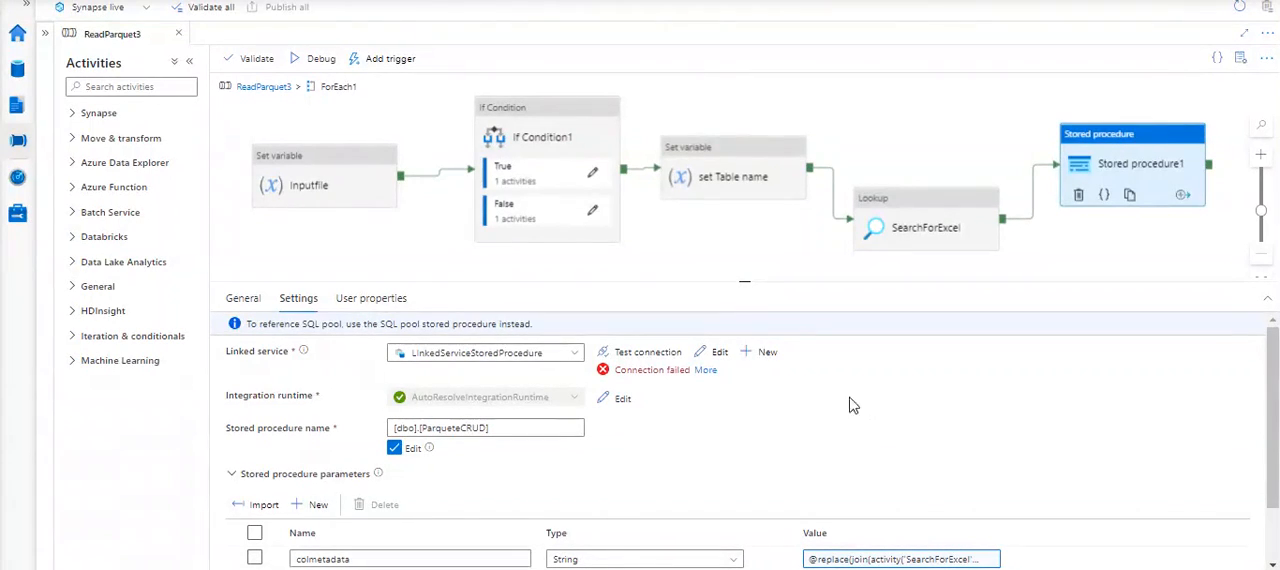
left_click(650, 355)
- Walk through the ForEach1 activities in order from Inputfile to Stored procedure1, and examine the variable assignment of Inputfile
left_click(334, 163)
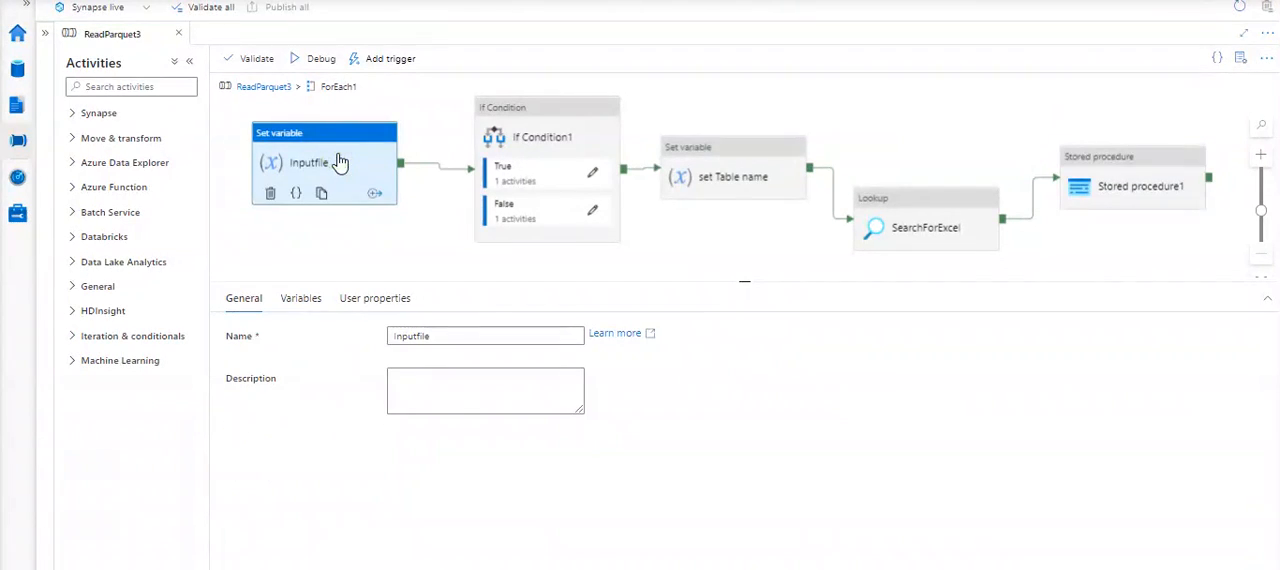
left_click(553, 127)
left_click(720, 160)
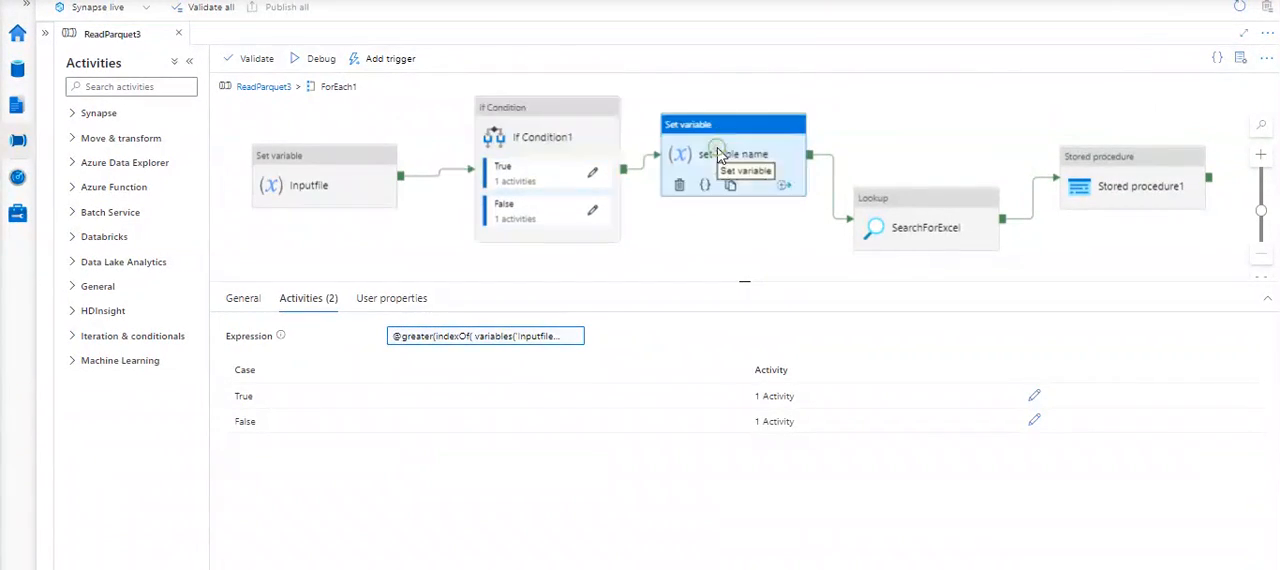
left_click(878, 200)
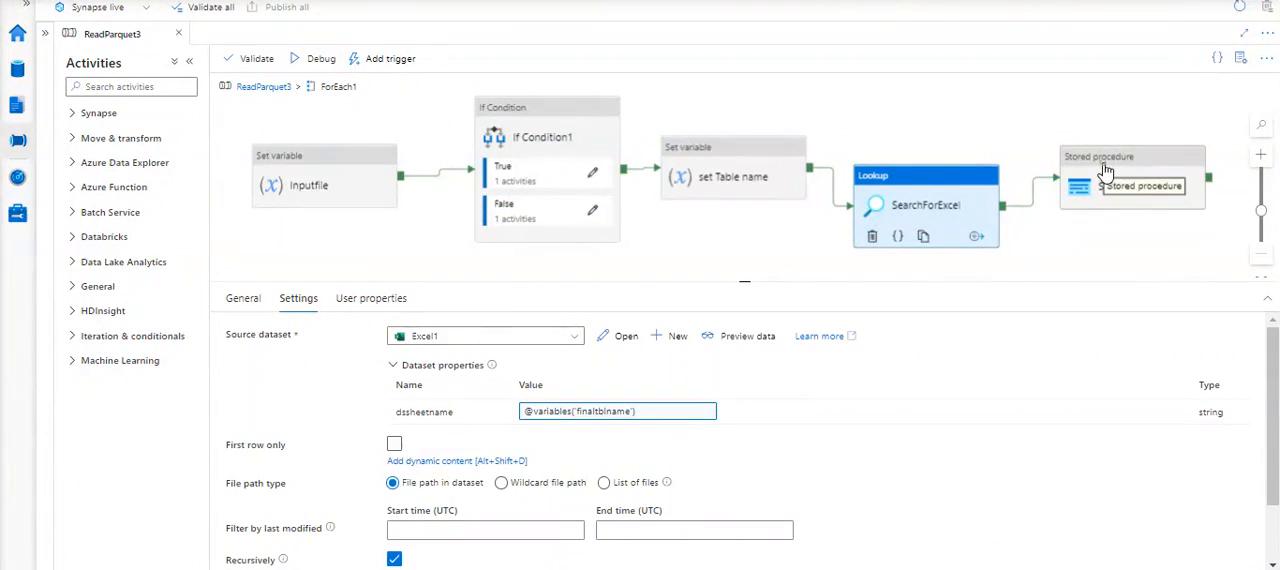
left_click(1100, 180)
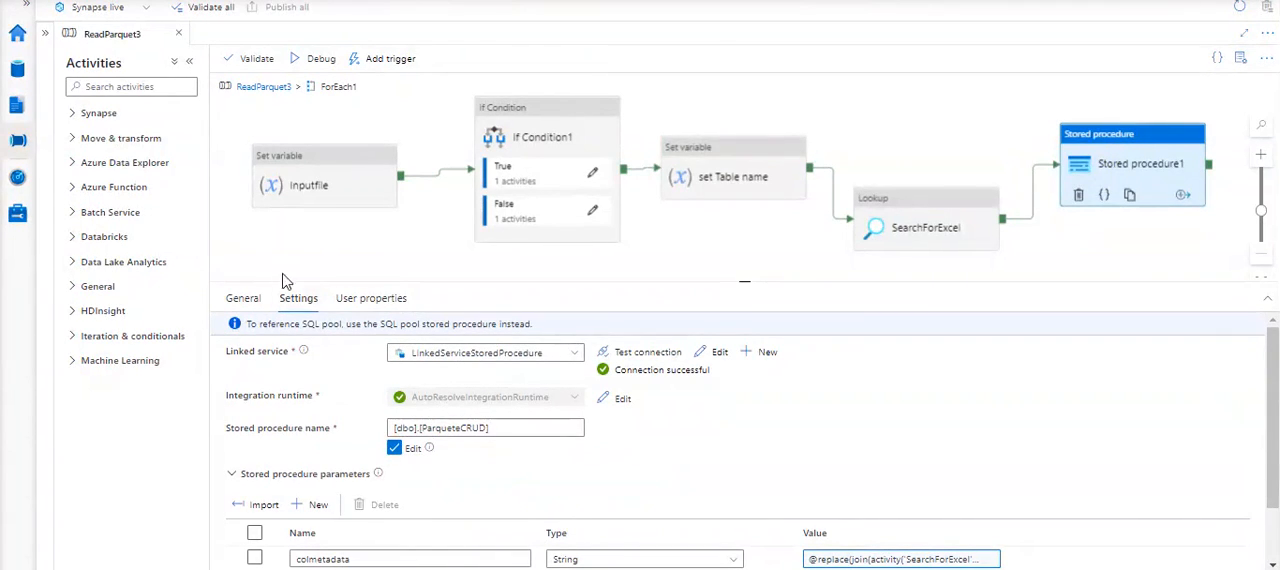
left_click(362, 166)
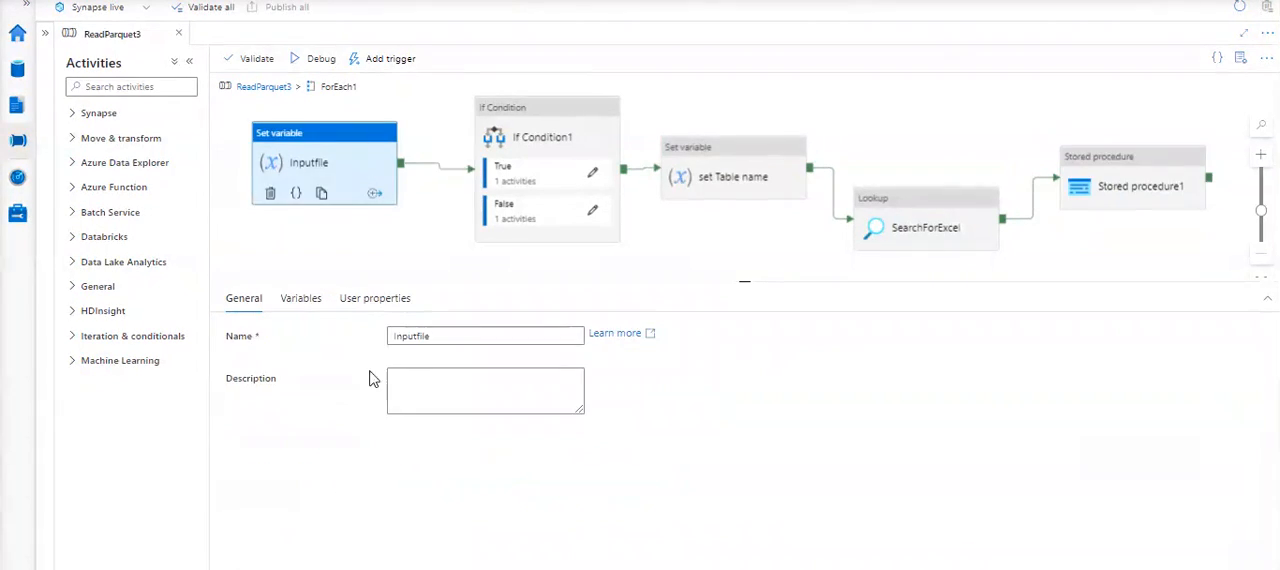
left_click(288, 312)
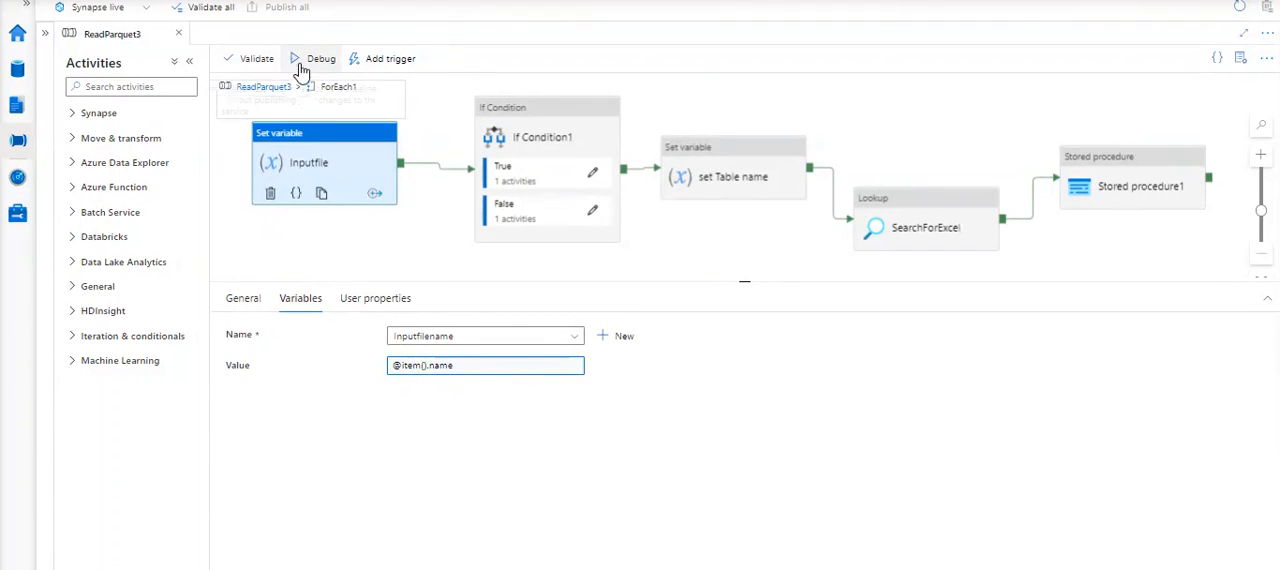
- Go back to the ReadParquet3 top level and move the LooponFiles activity farther away from ForEach1
left_click(248, 88)
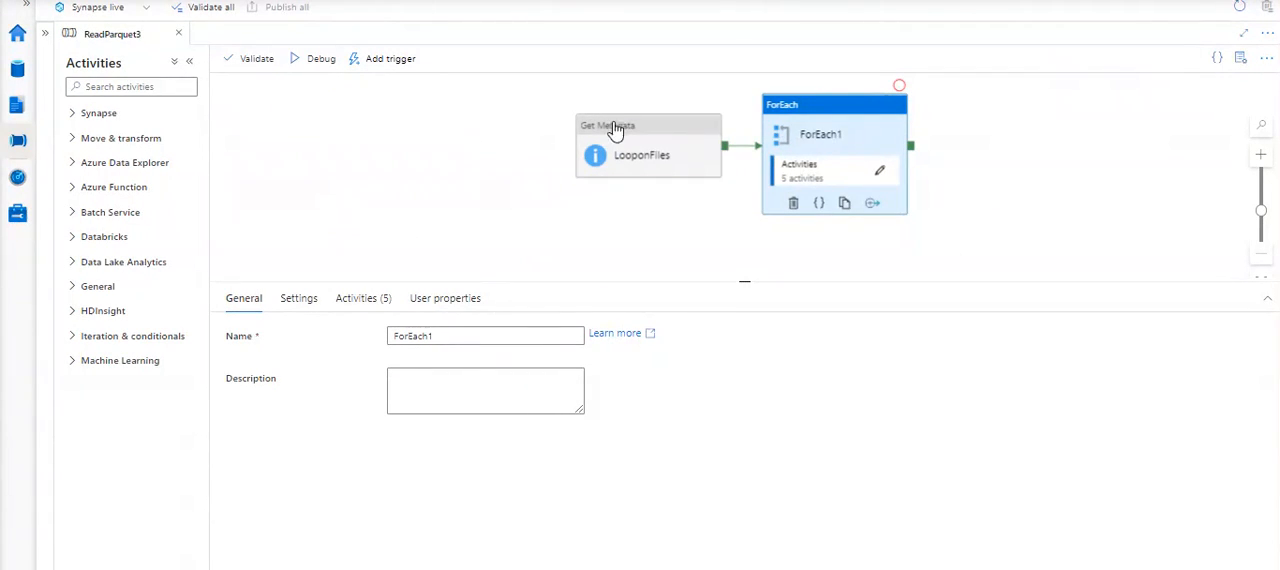
left_click_drag(636, 132, 475, 135)
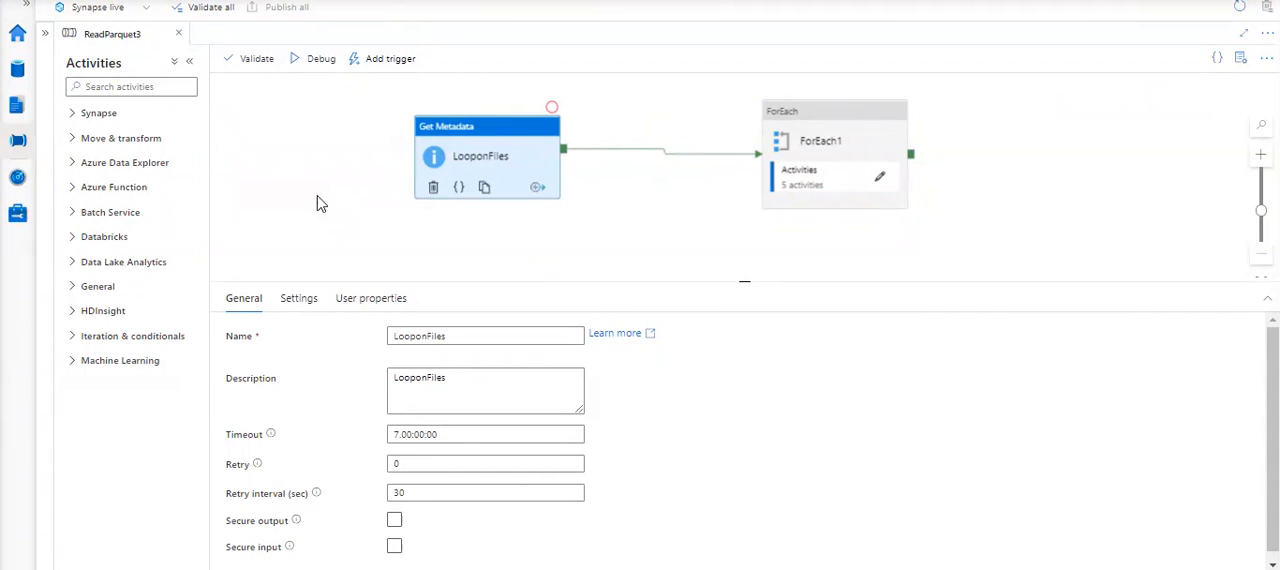
left_click(289, 148)
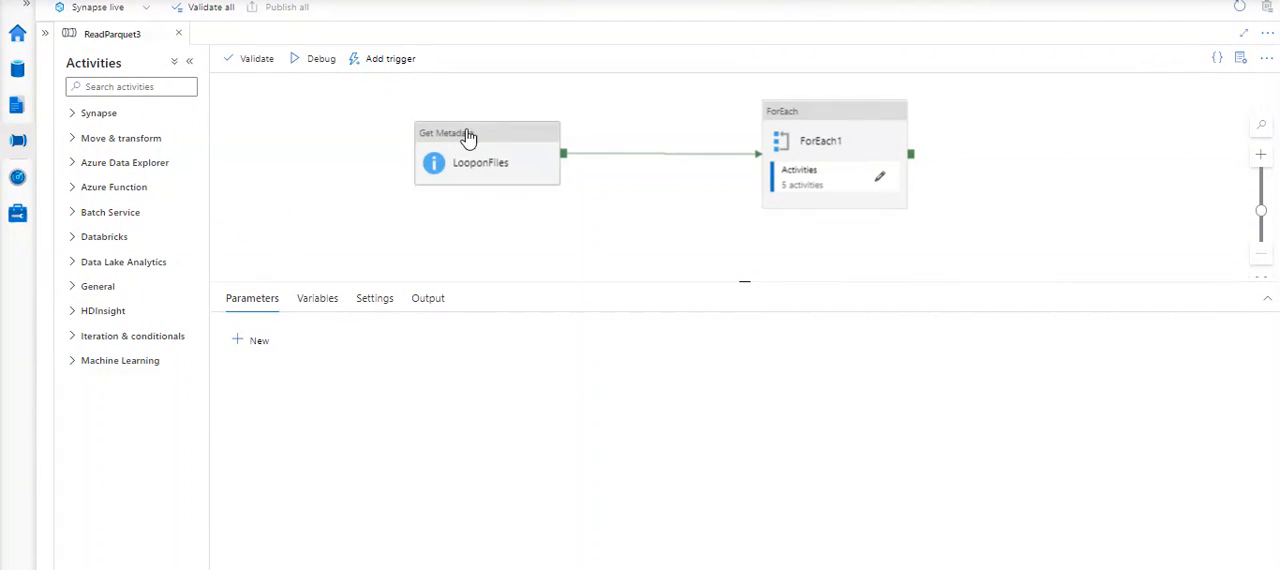
- Examine the LooponFiles settings and the connection and parameters of its Folderds dataset, and close the dataset
left_click(510, 140)
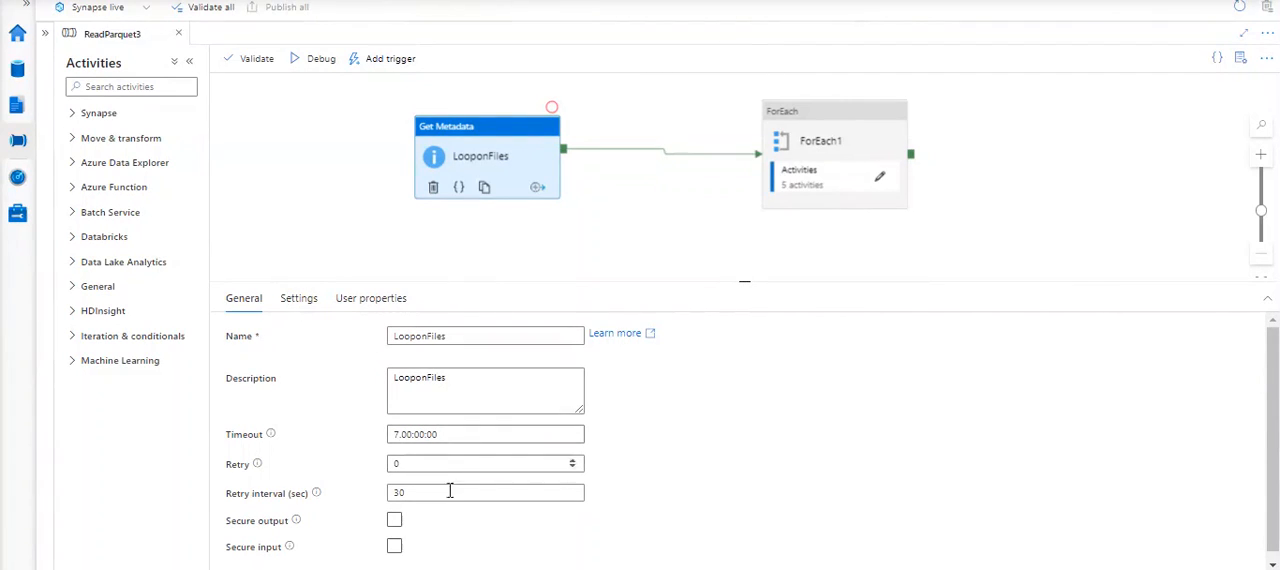
left_click(300, 300)
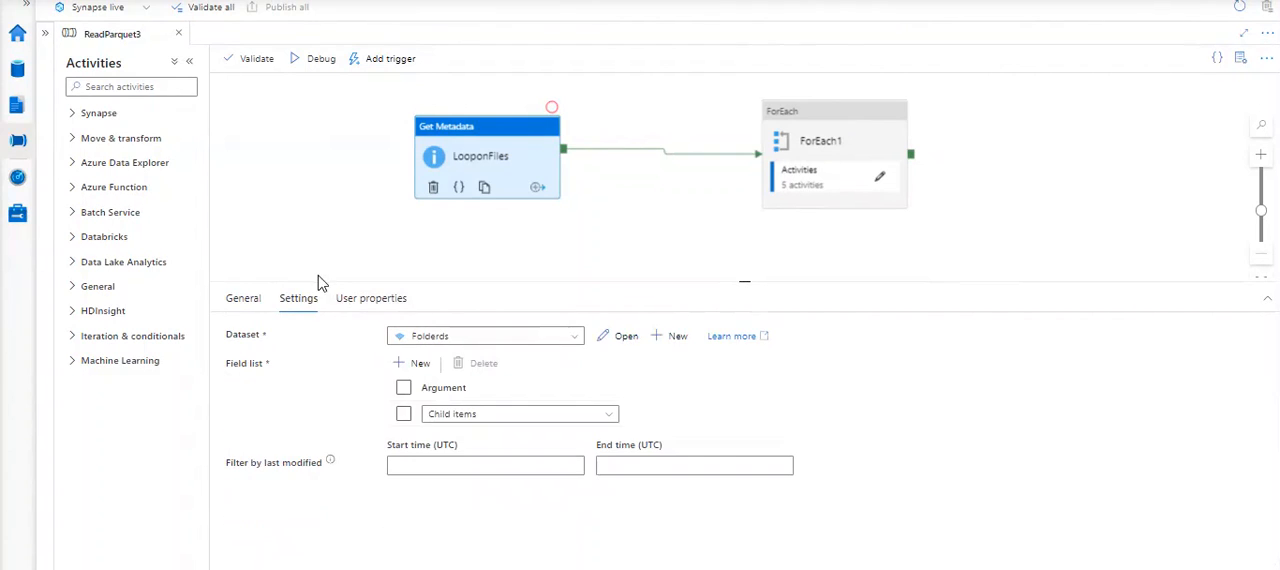
left_click(618, 340)
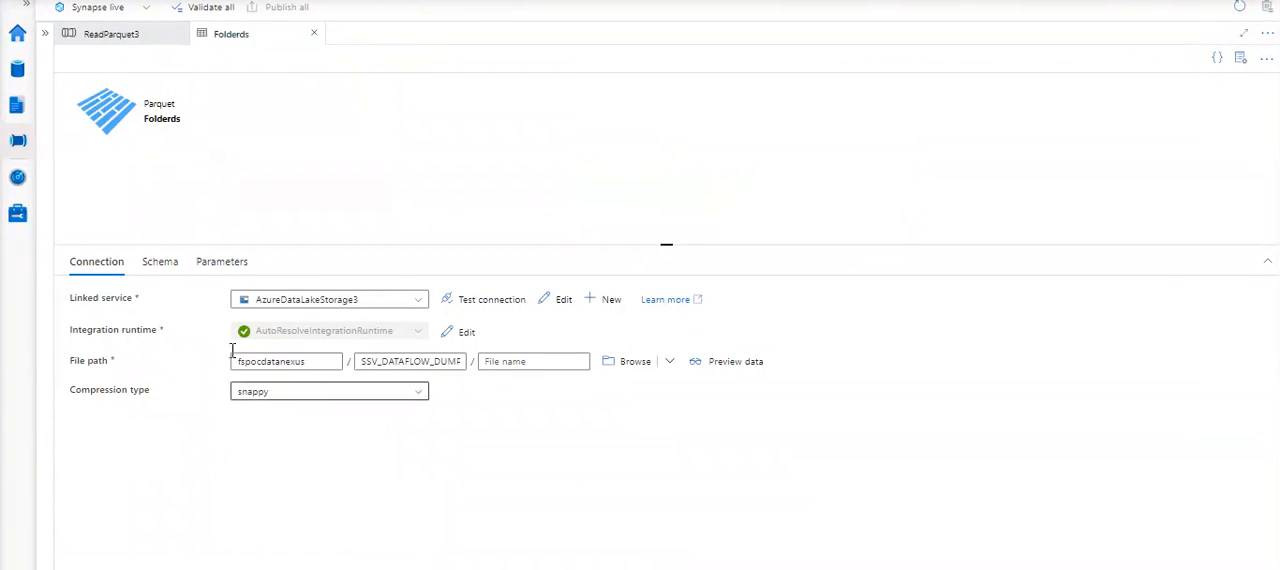
left_click(222, 266)
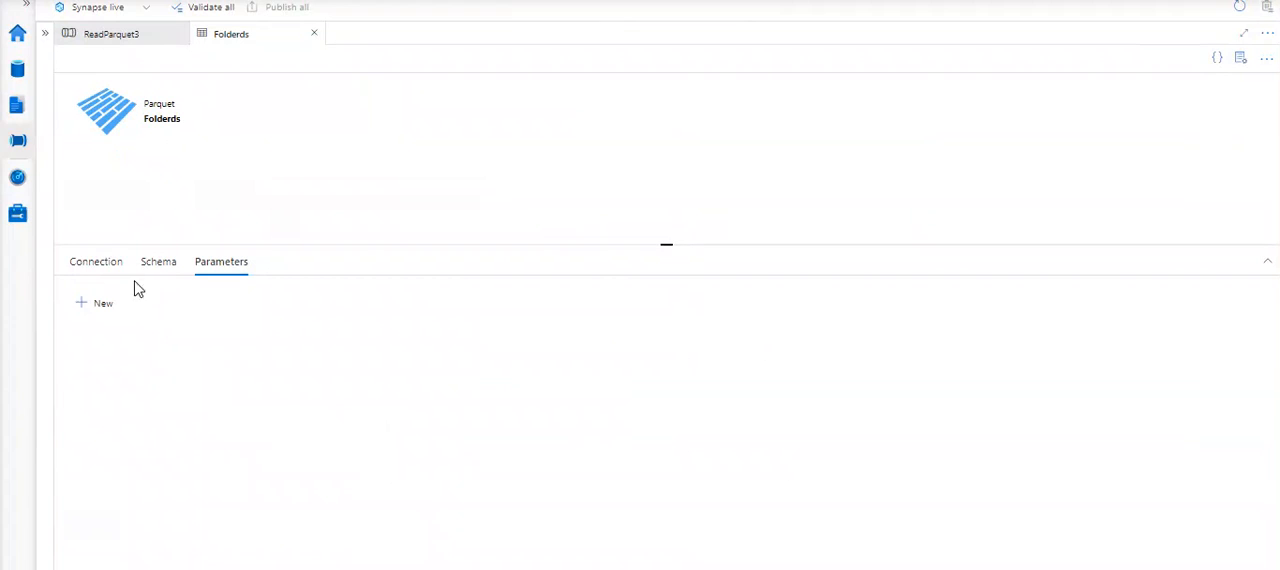
left_click(313, 36)
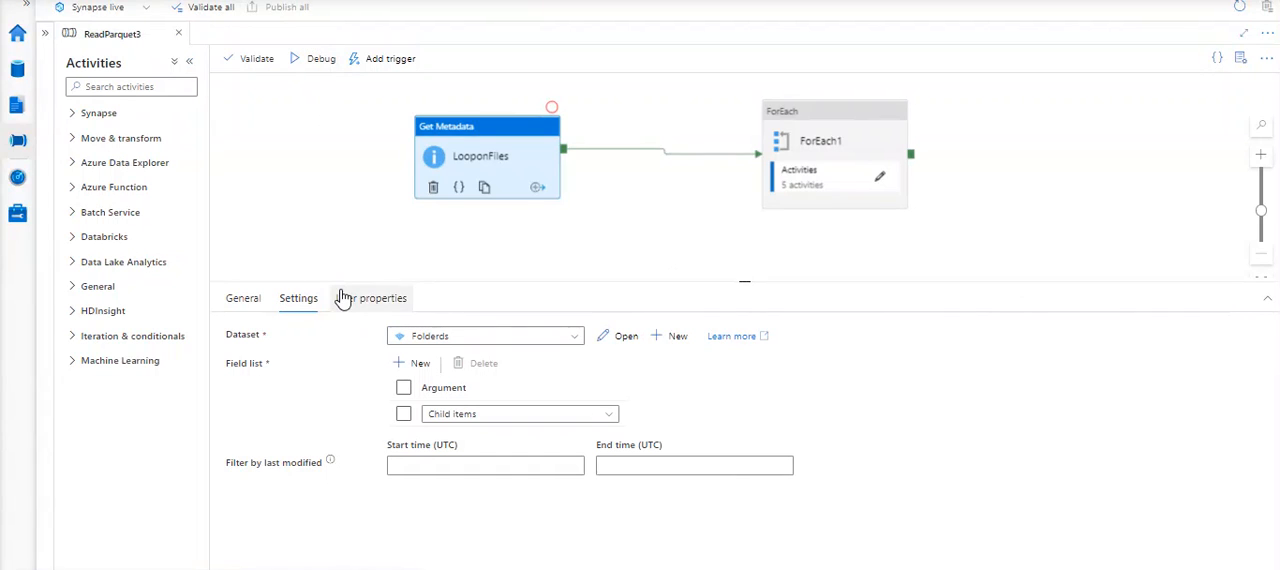
- Examine the ForEach1 loop settings for sequential execution and the Items expression, and deselect the activity
left_click(849, 132)
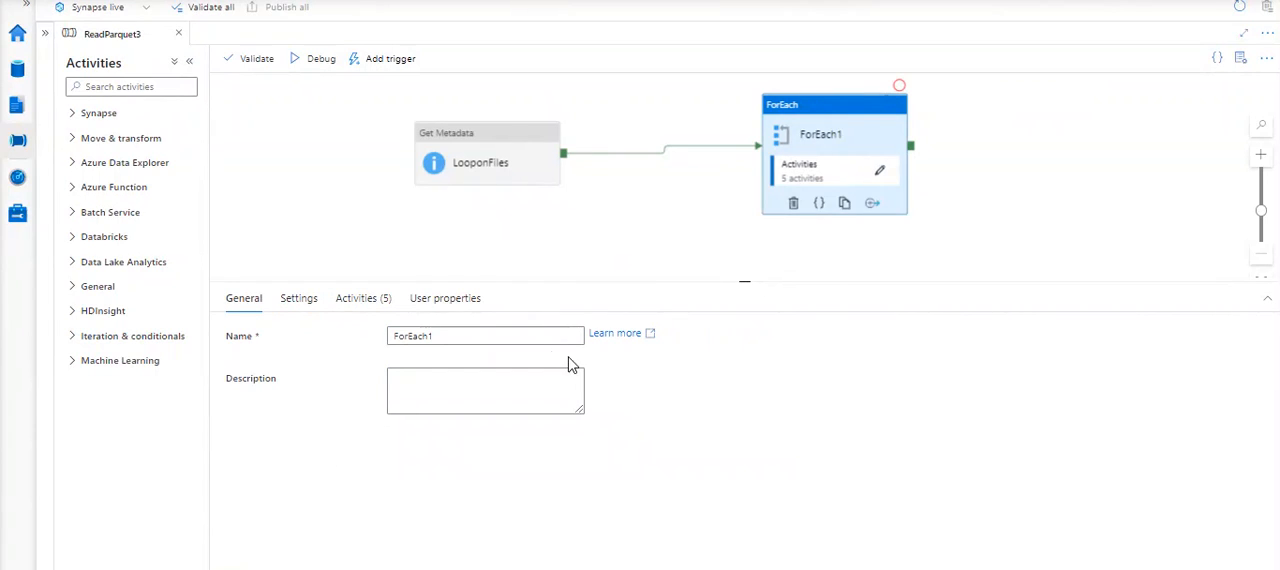
left_click(302, 299)
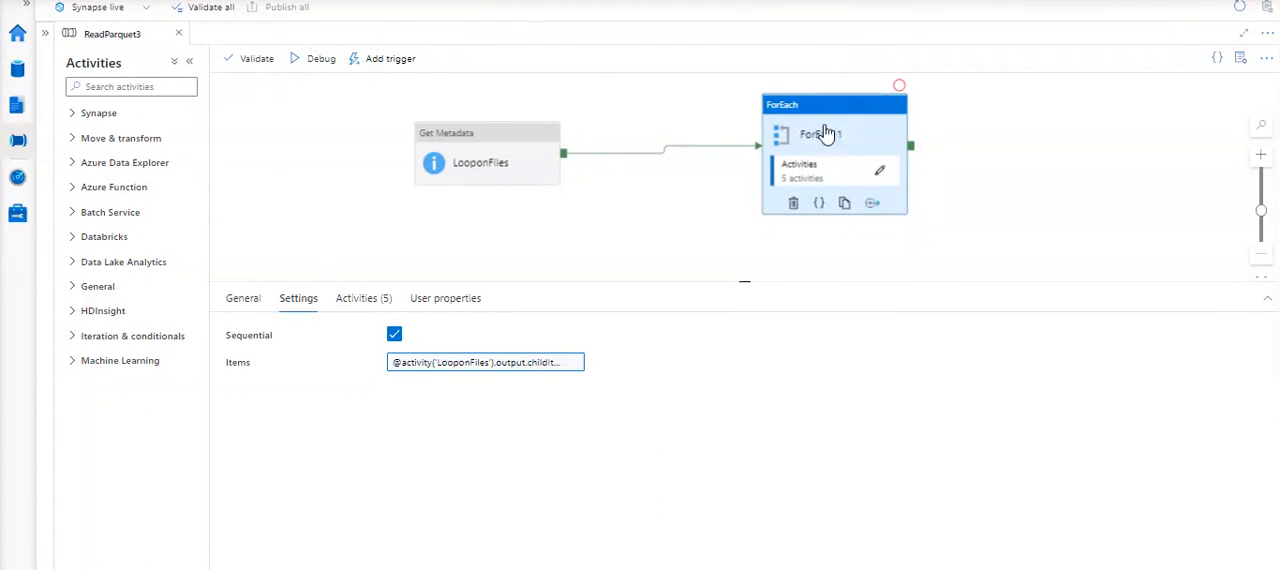
left_click(313, 147)
- Begin a new trigger for the ReadParquet3 pipeline
left_click(386, 64)
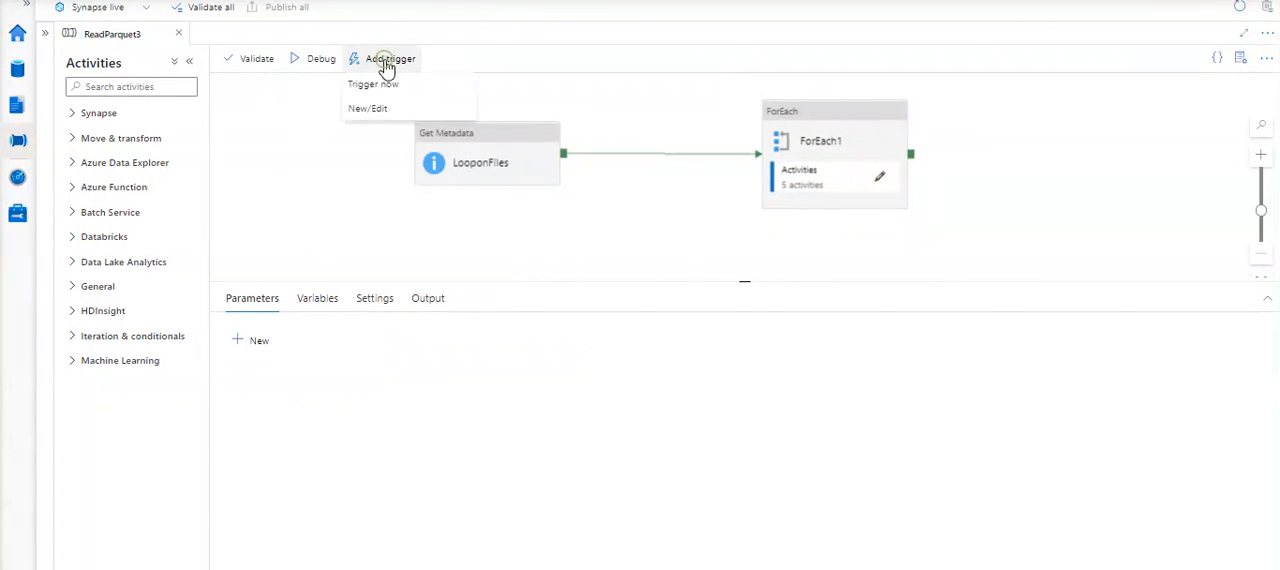
left_click(392, 108)
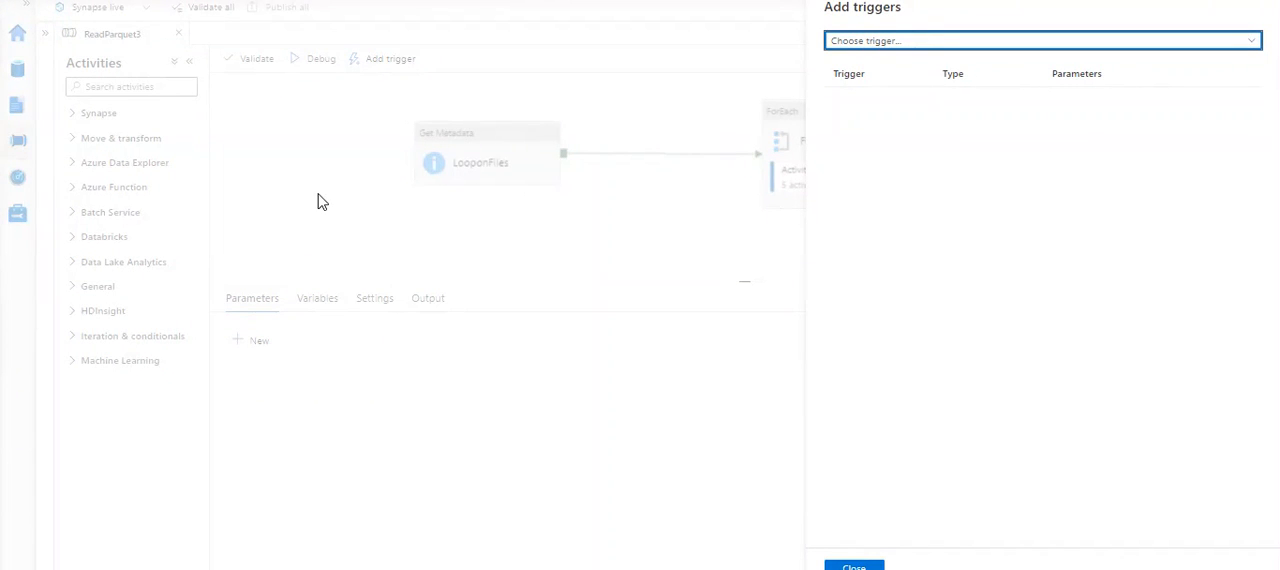
left_click(890, 44)
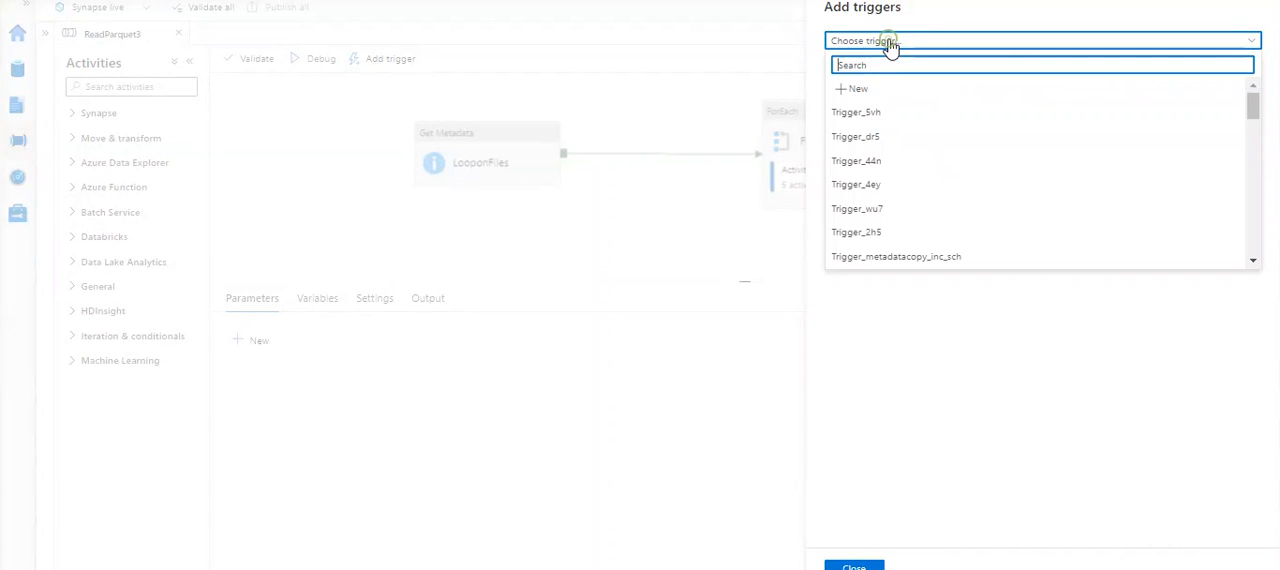
left_click(858, 92)
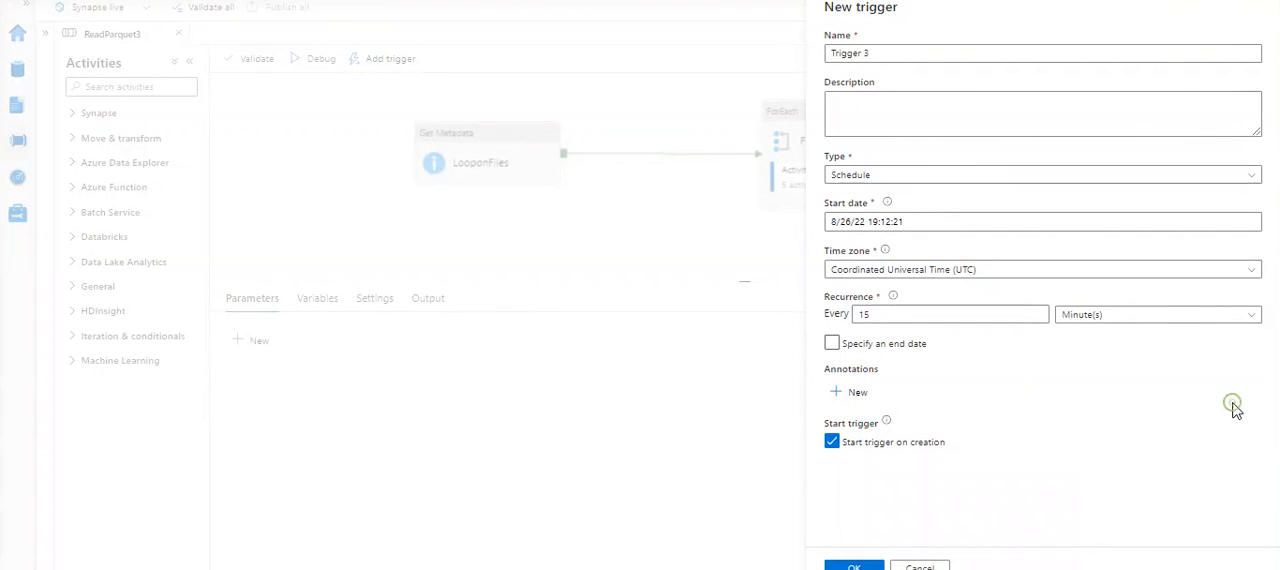
- Set the new trigger's type to Tumbling window and expand its advanced options
left_click(906, 175)
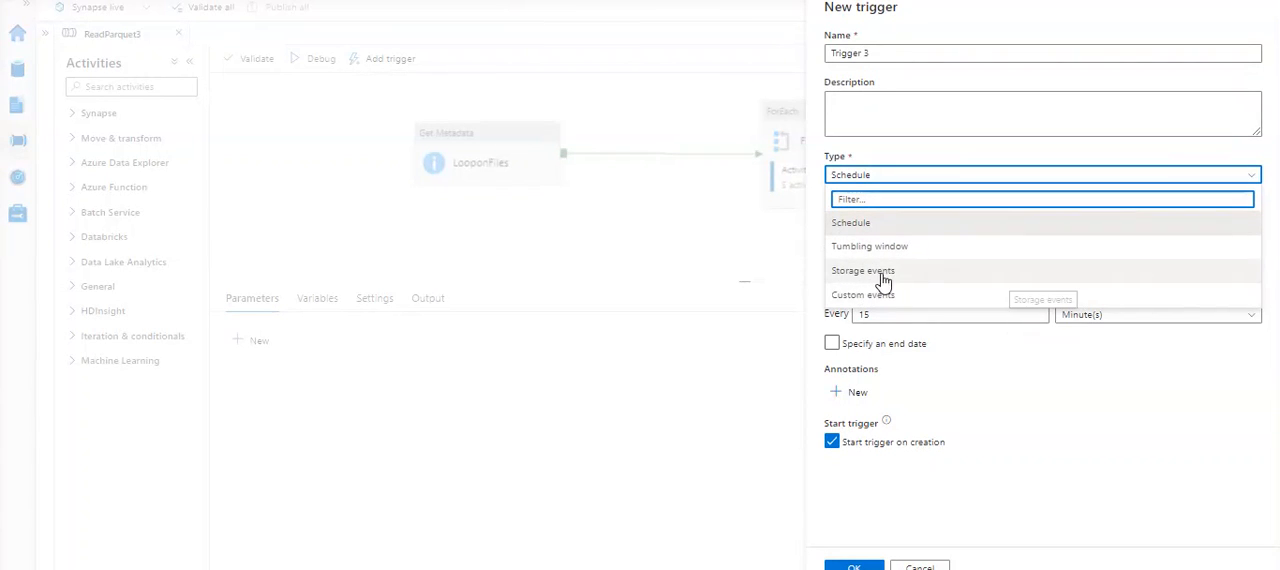
left_click(1048, 415)
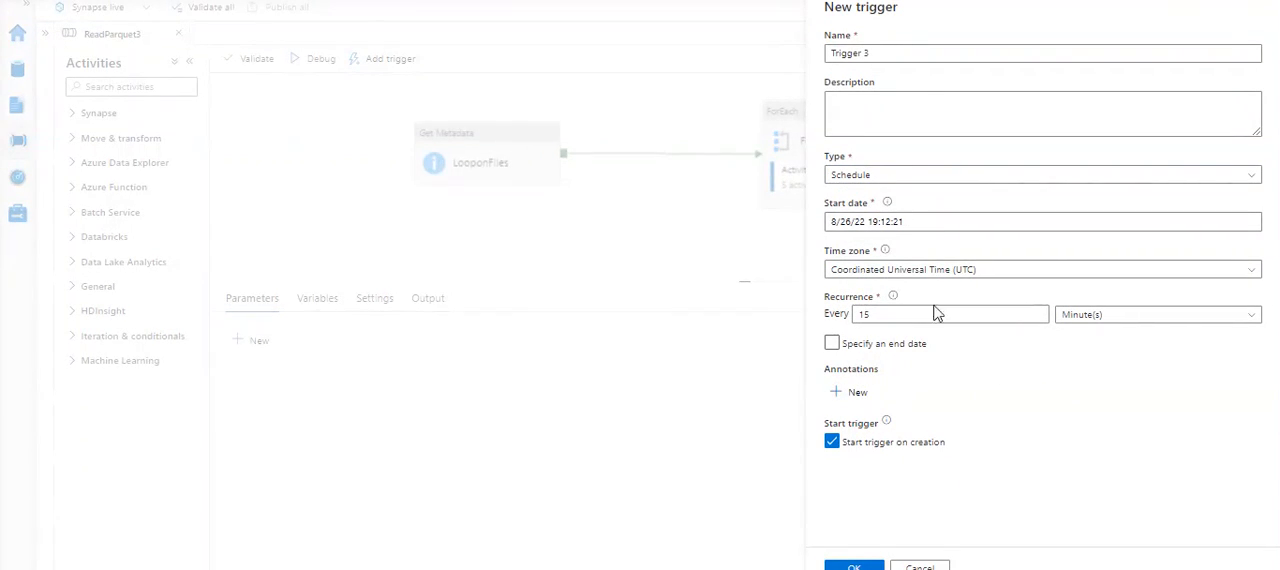
left_click(891, 178)
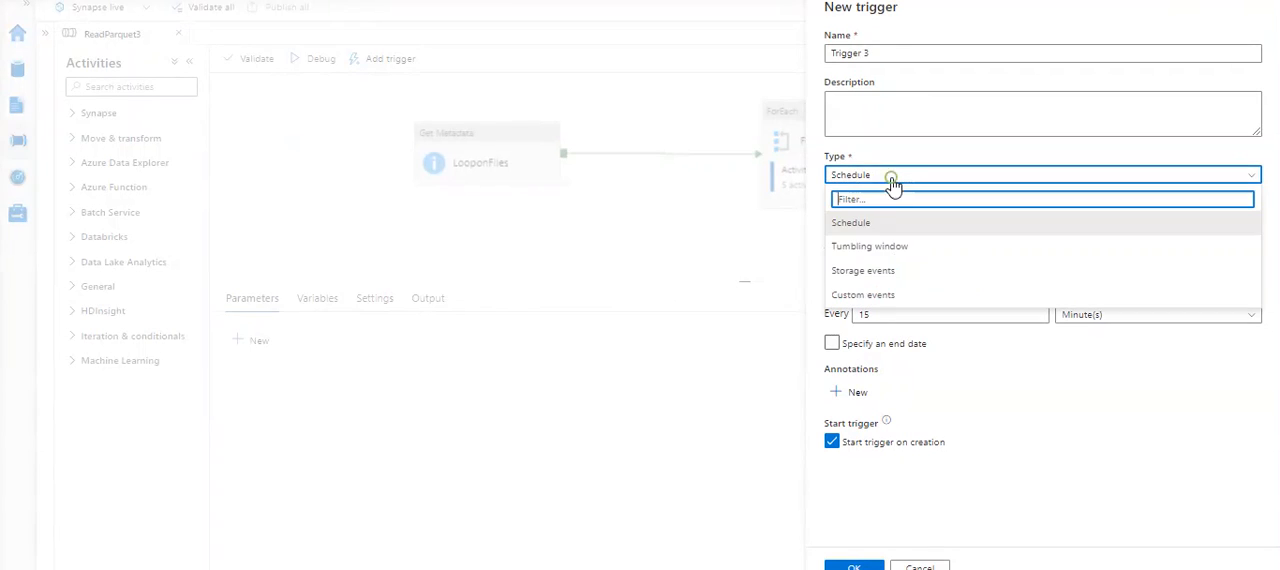
left_click(887, 248)
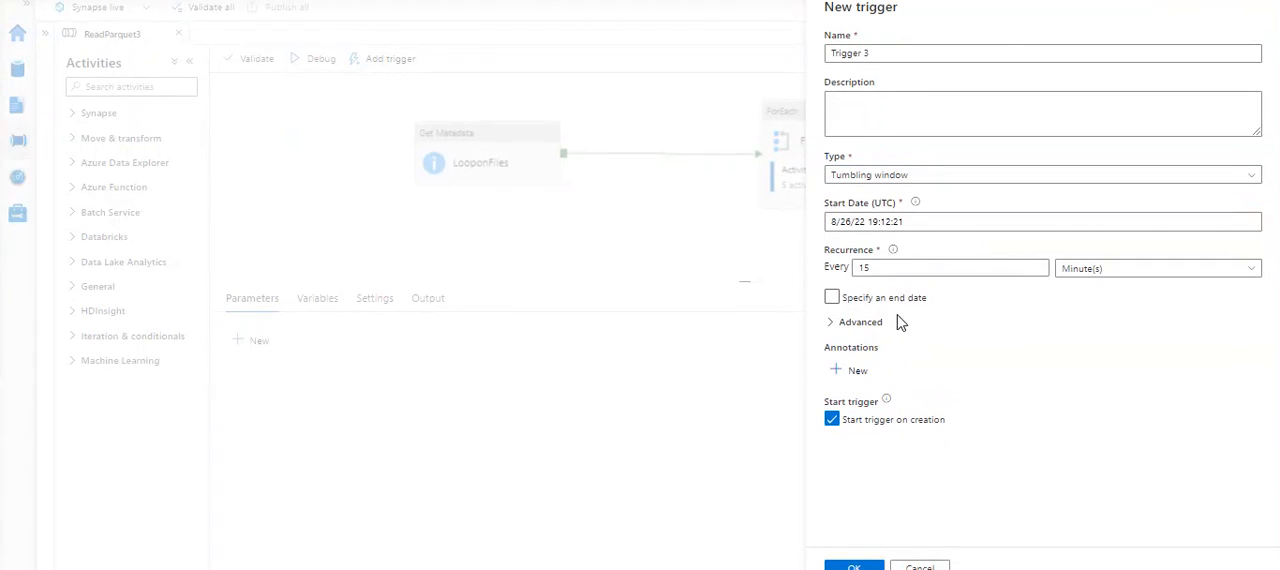
left_click(832, 324)
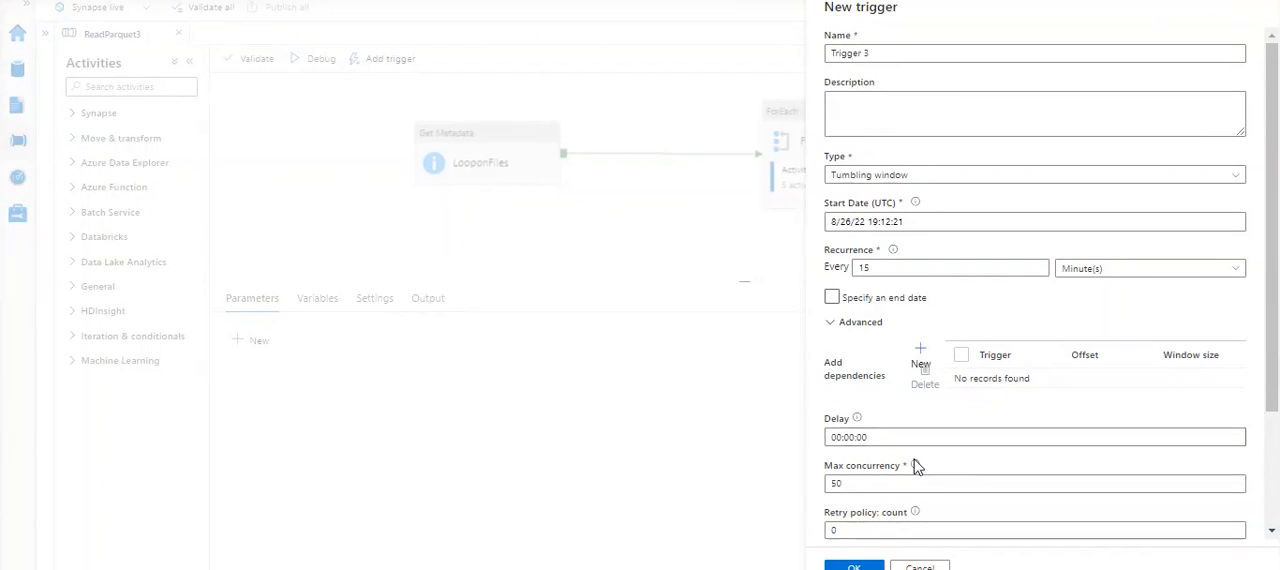
- Review the tumbling window trigger's delay, concurrency and retry options, and discard the unsaved trigger
scroll(917, 467, "down", 1)
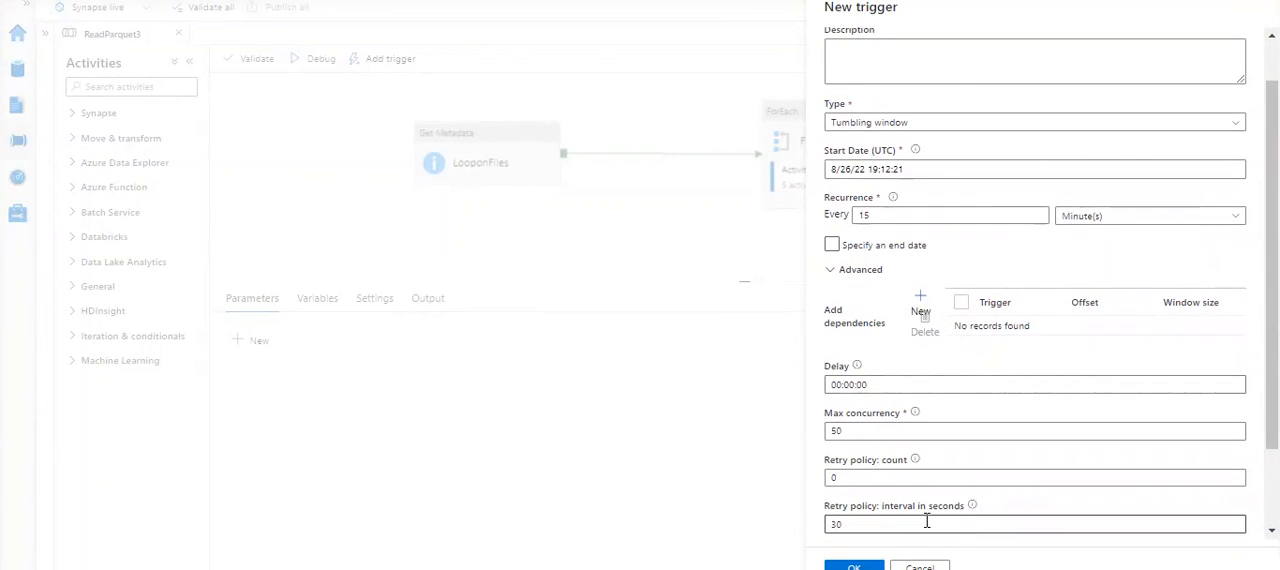
left_click(920, 566)
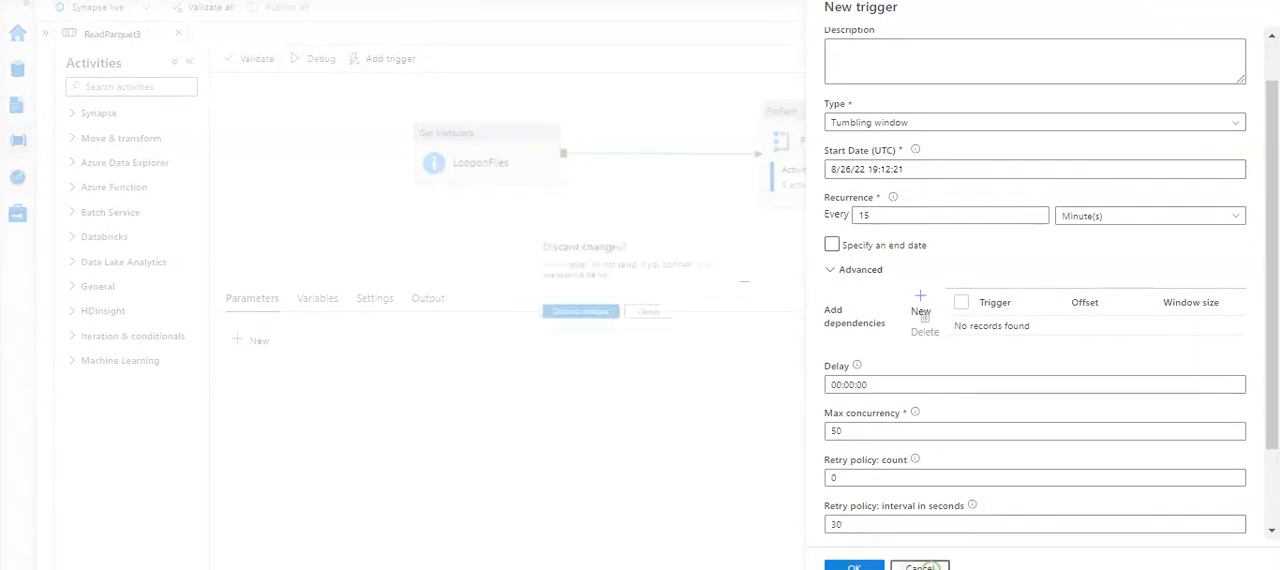
left_click(630, 324)
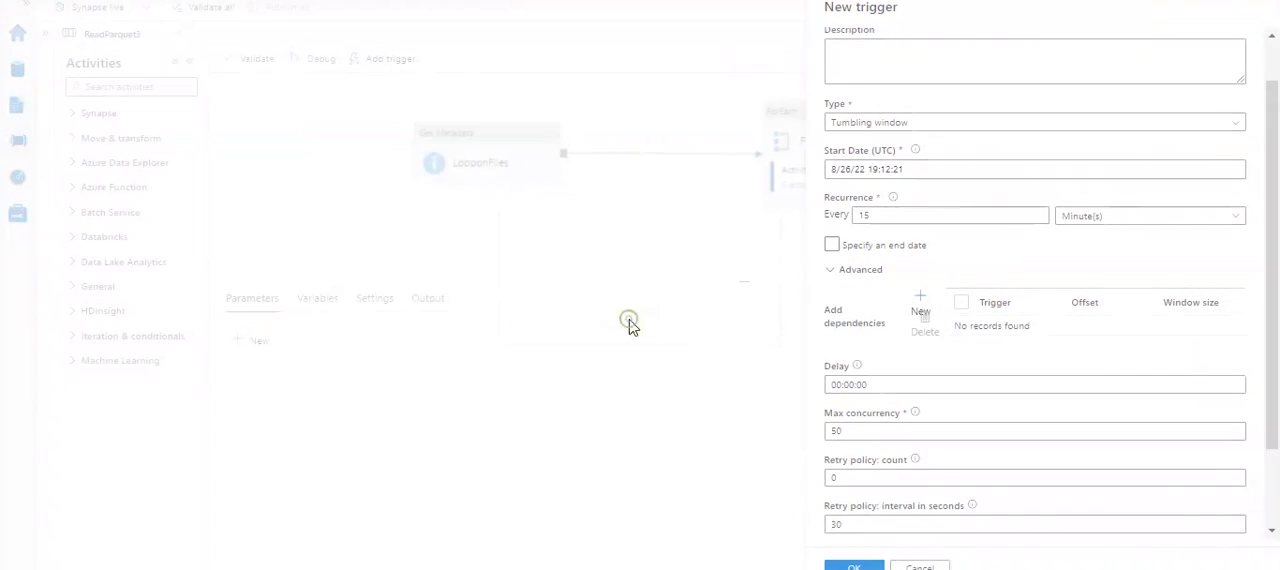
left_click(928, 565)
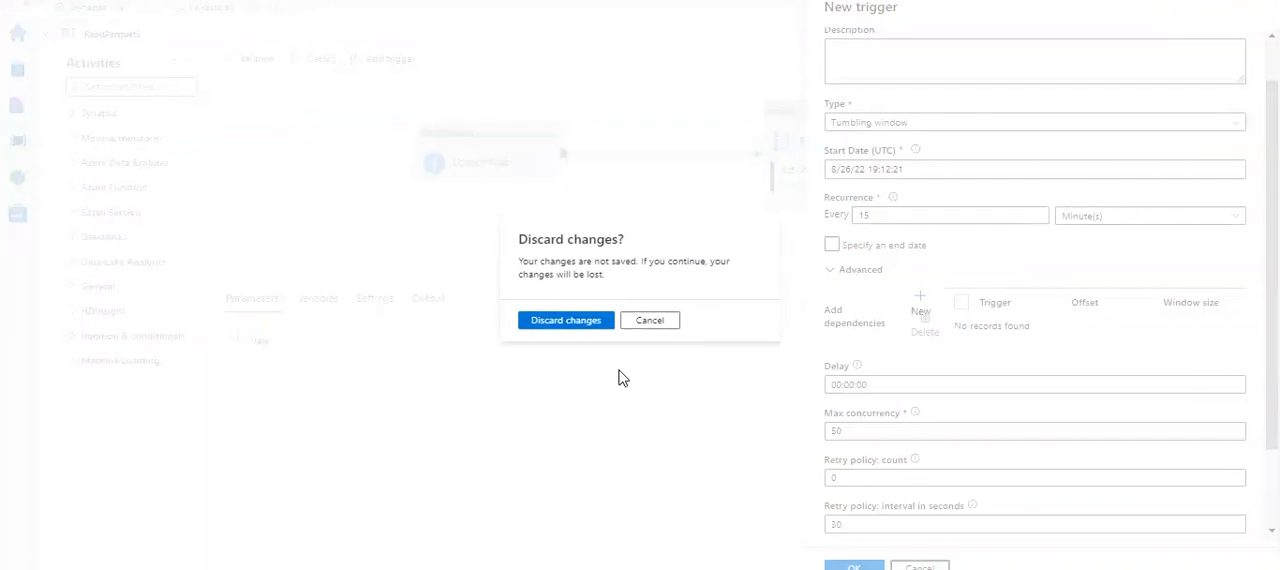
left_click(553, 326)
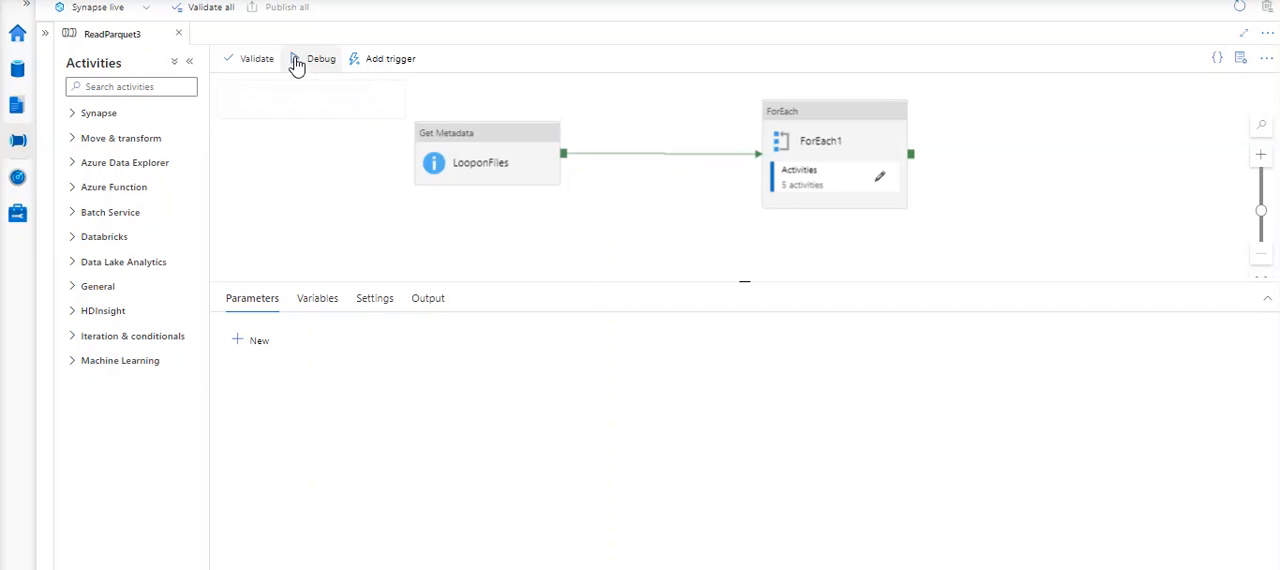
- Validate the ReadParquet3 pipeline and start a debug run
left_click(251, 62)
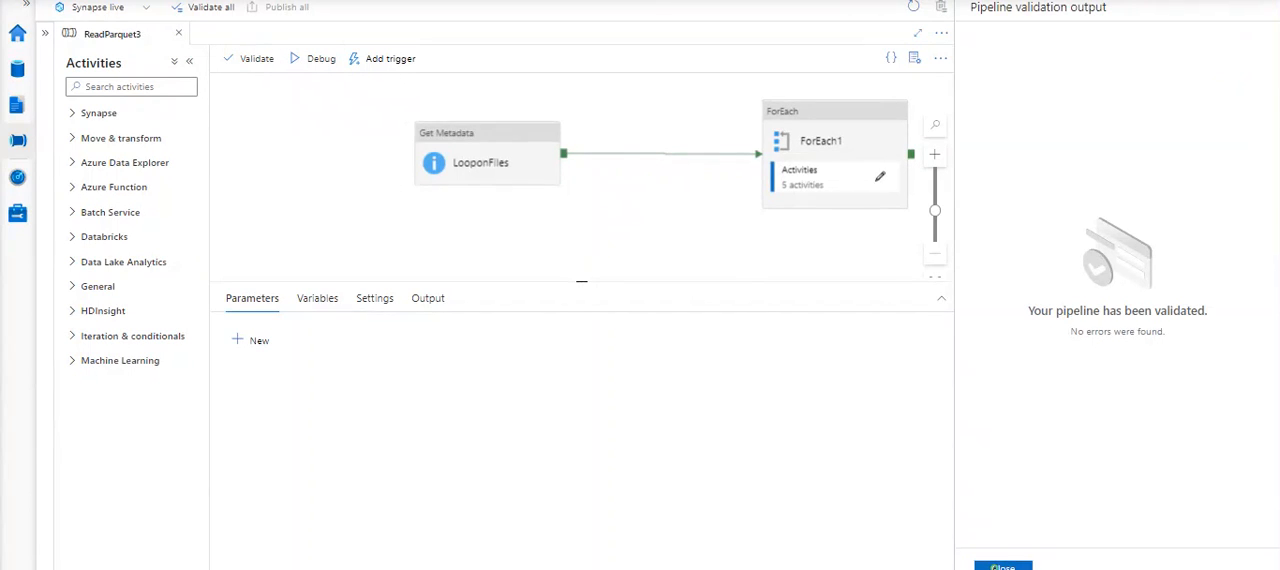
left_click(1003, 566)
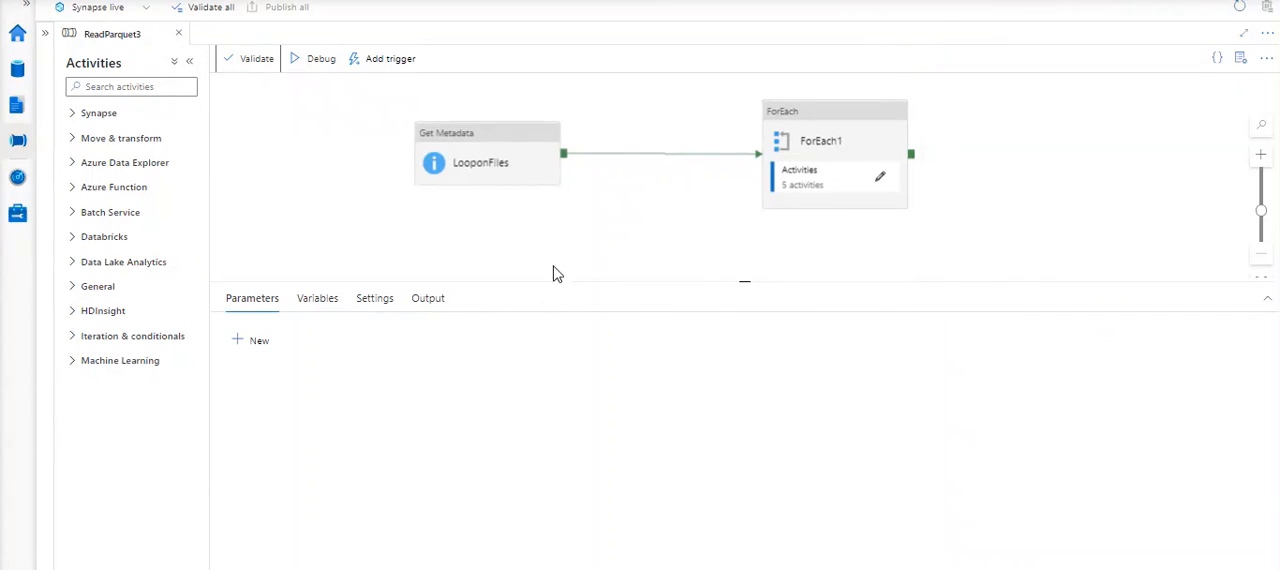
left_click(319, 62)
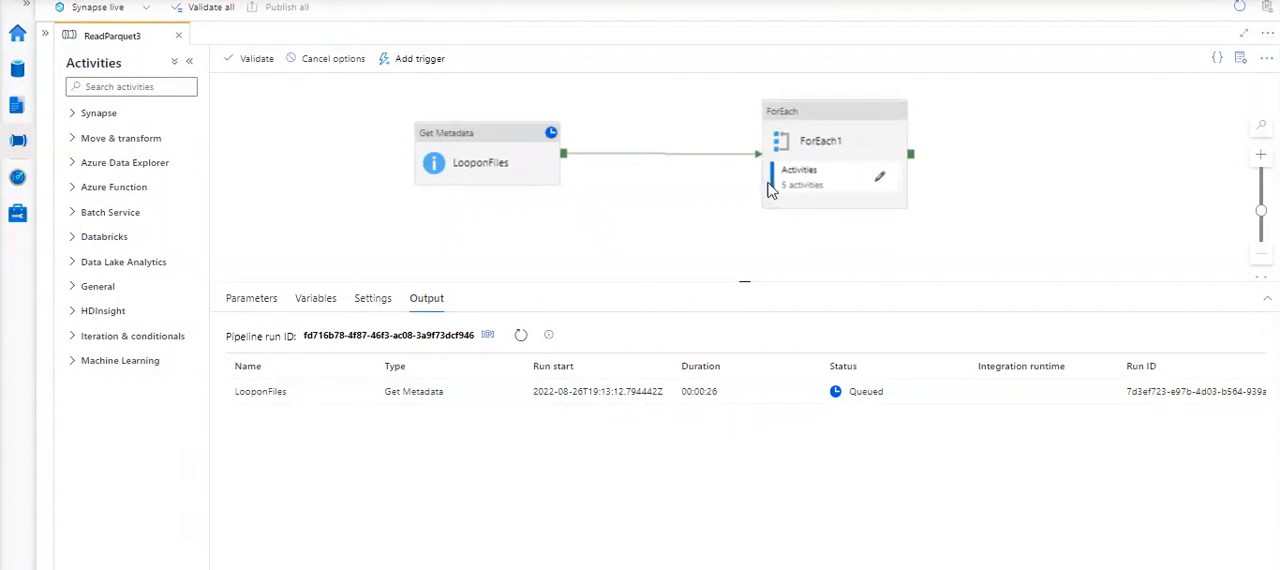
- Examine the activities inside the ForEach1 loop, and return to the main pipeline with a larger area for the run output
left_click(878, 181)
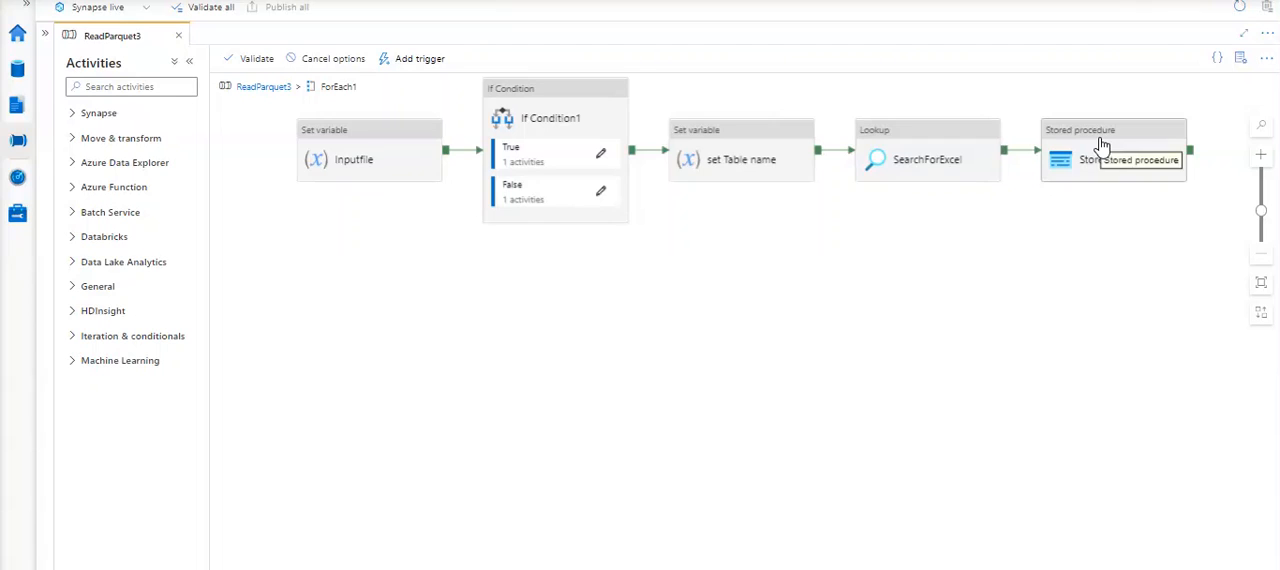
left_click(263, 90)
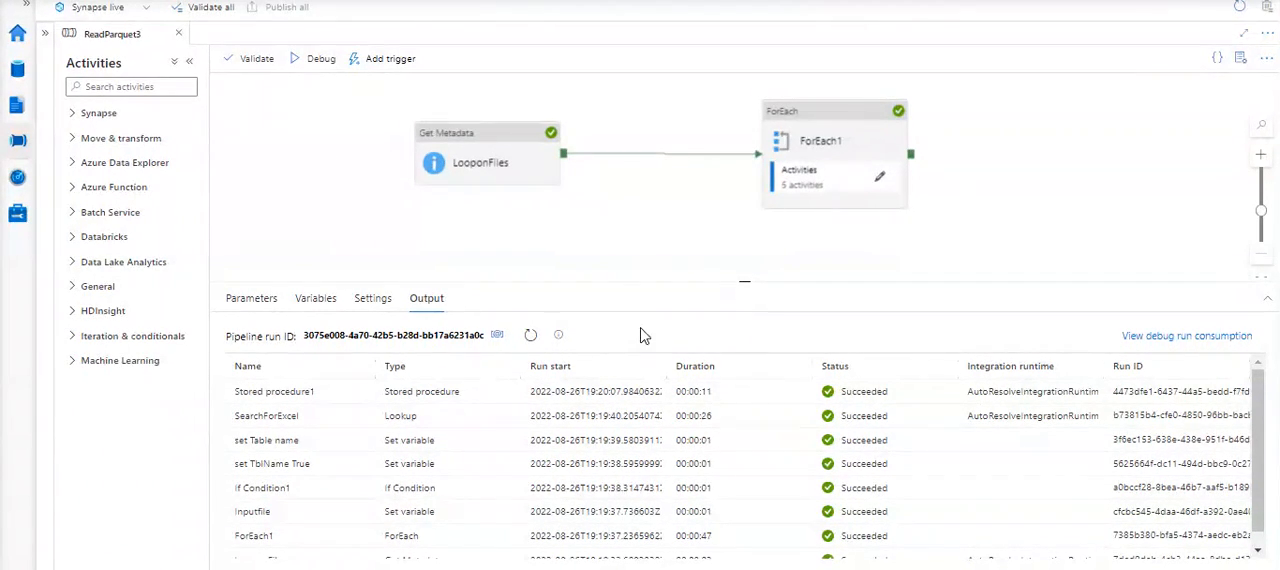
left_click_drag(599, 280, 590, 233)
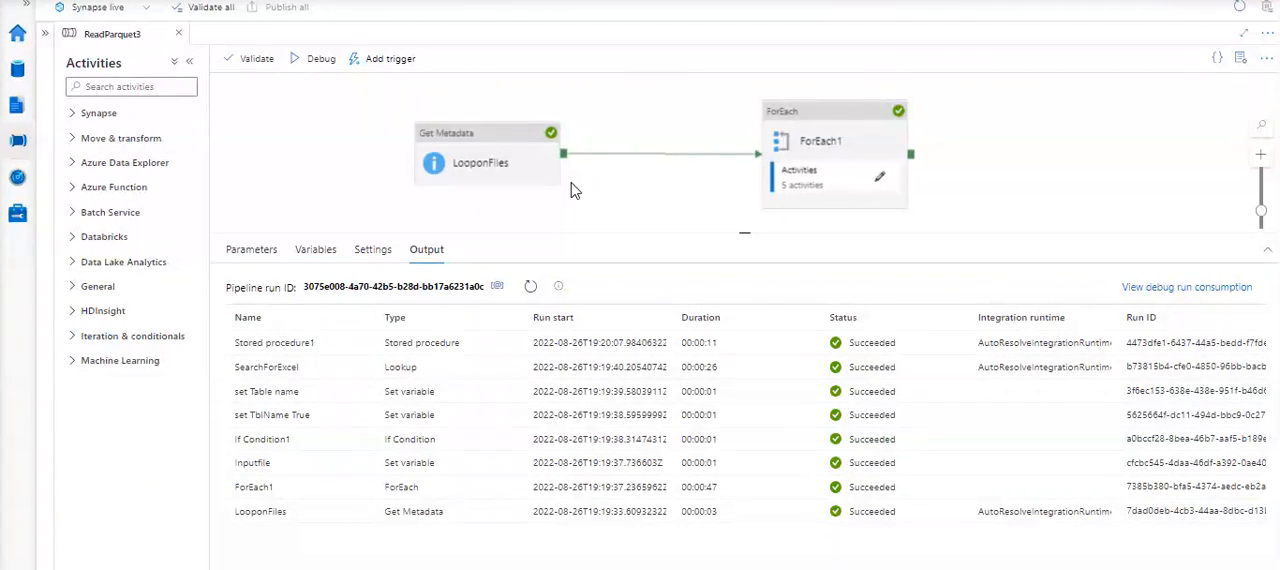
- Start another debug run and examine the LooponFiles settings, spacing that activity farther from ForEach1
left_click(306, 68)
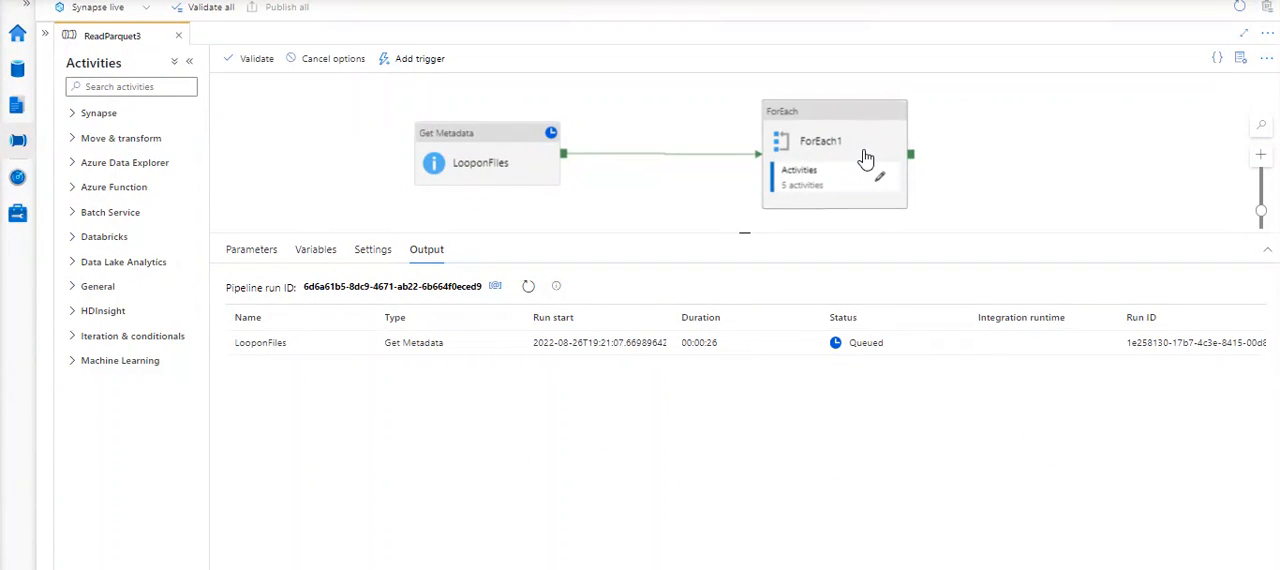
left_click(494, 134)
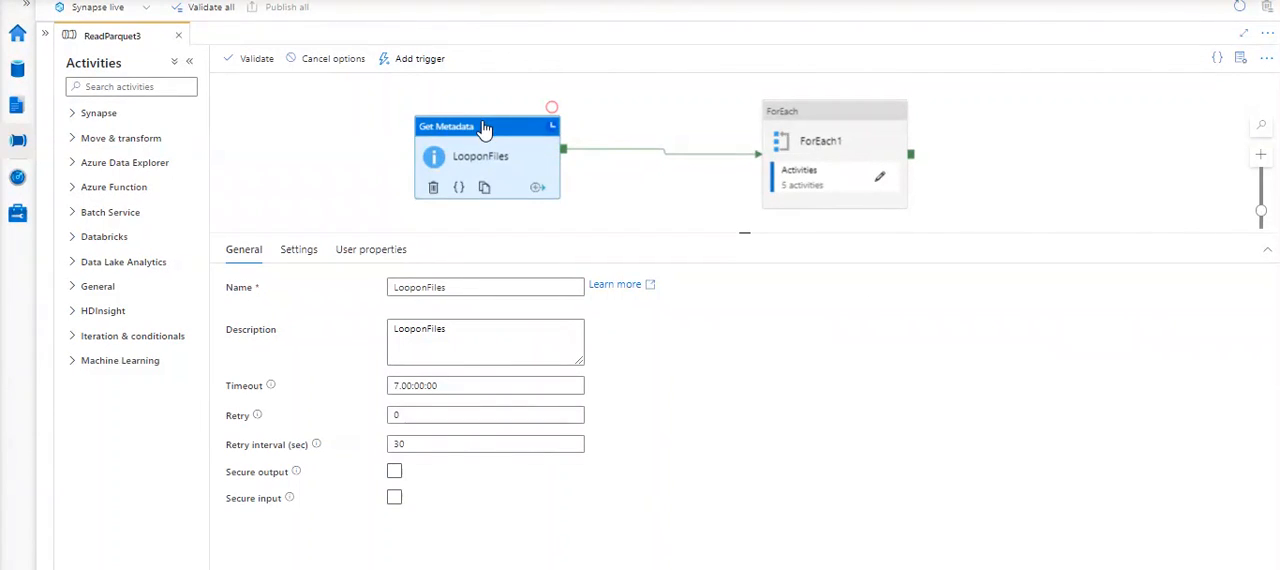
left_click_drag(486, 127, 409, 119)
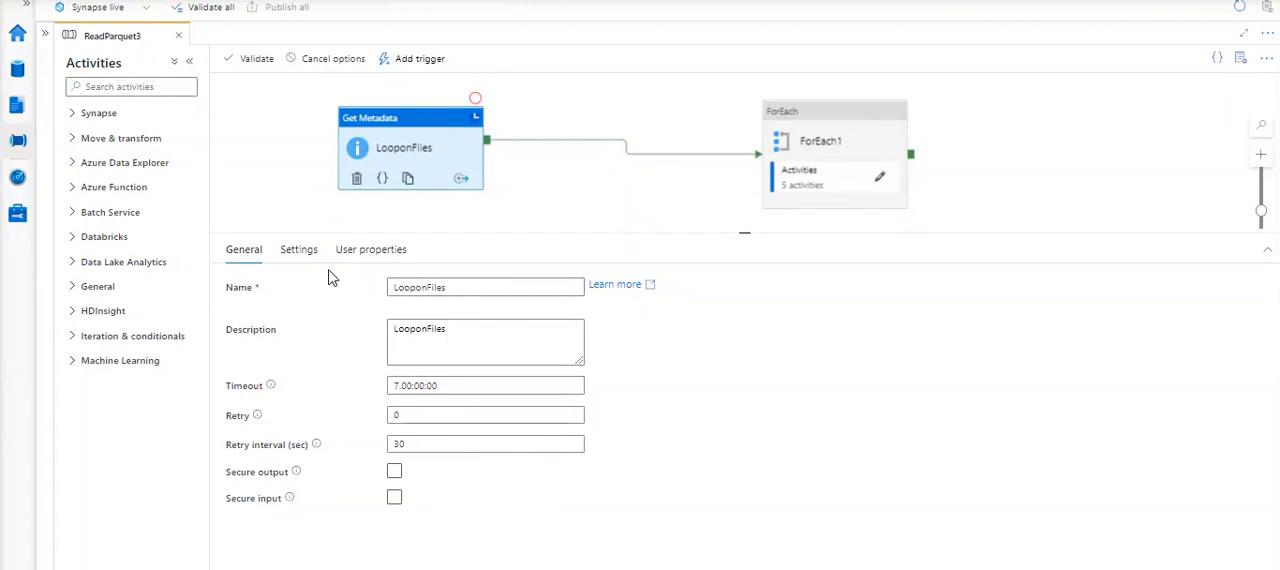
left_click(299, 250)
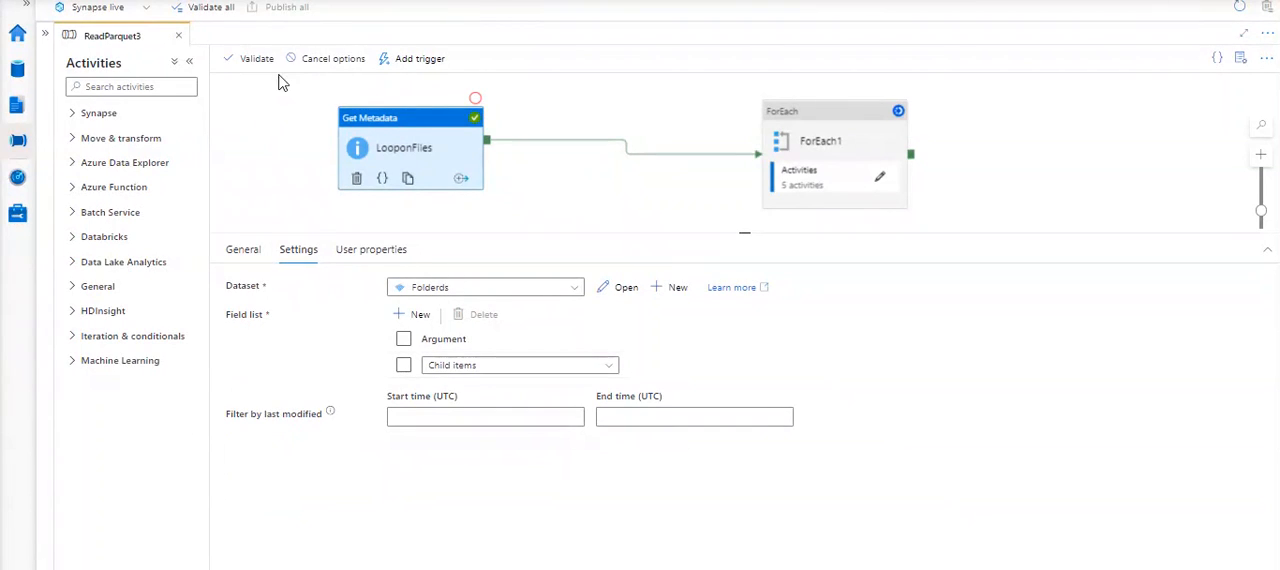
left_click(283, 122)
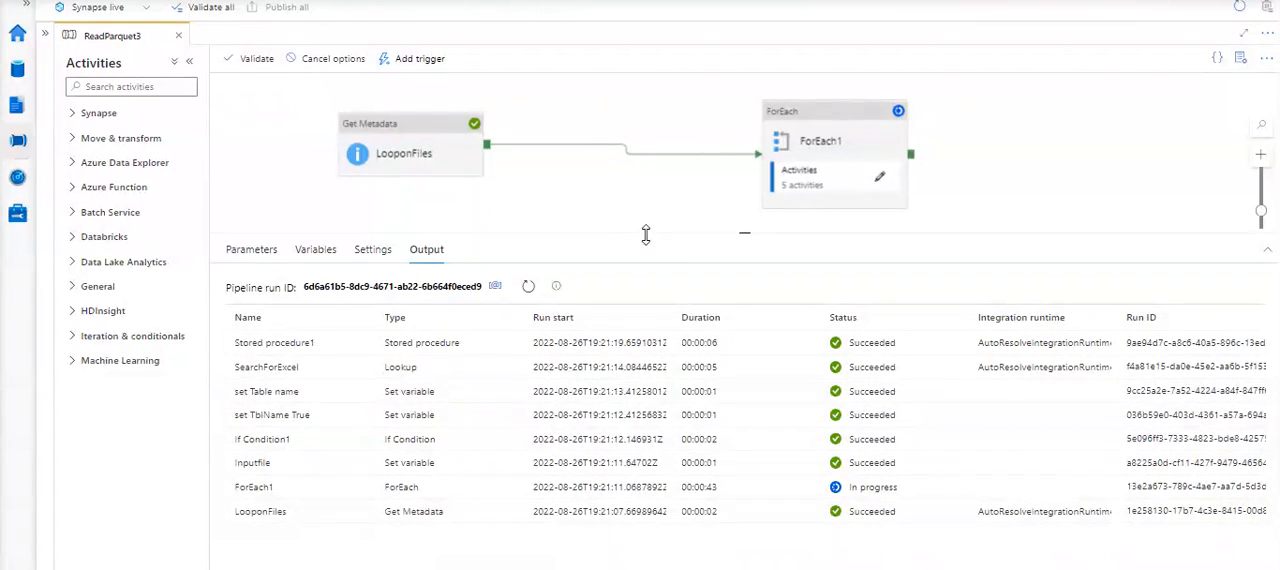
- Enlarge the run output area and examine the input JSON of the LooponFiles activity run, including its dataset reference and field list
left_click_drag(632, 233, 632, 205)
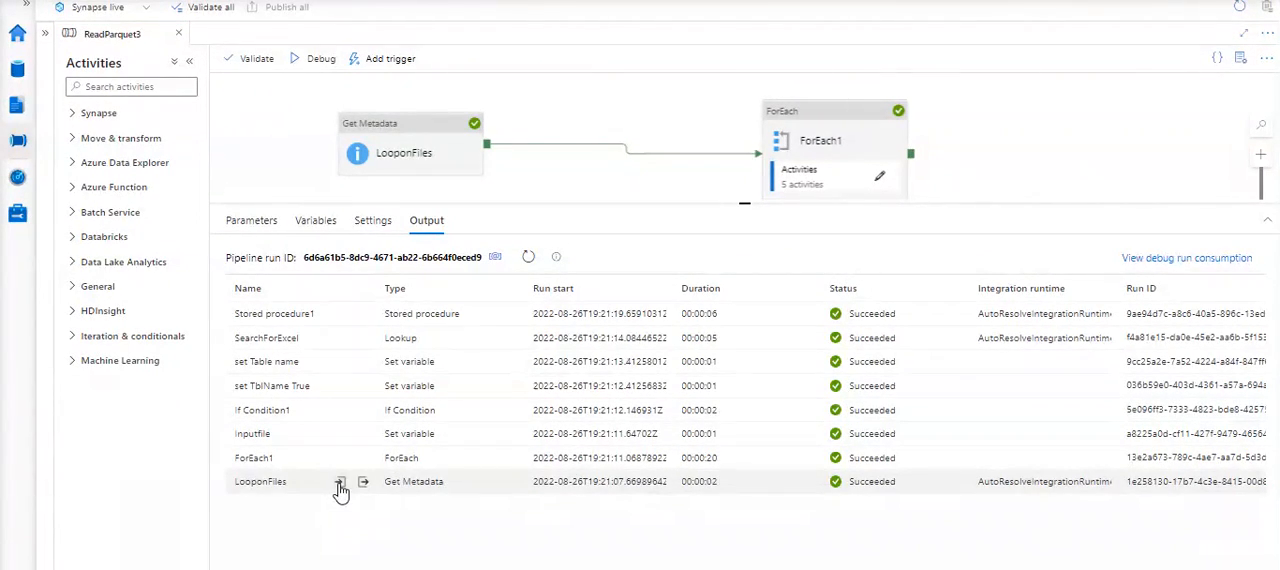
left_click(340, 484)
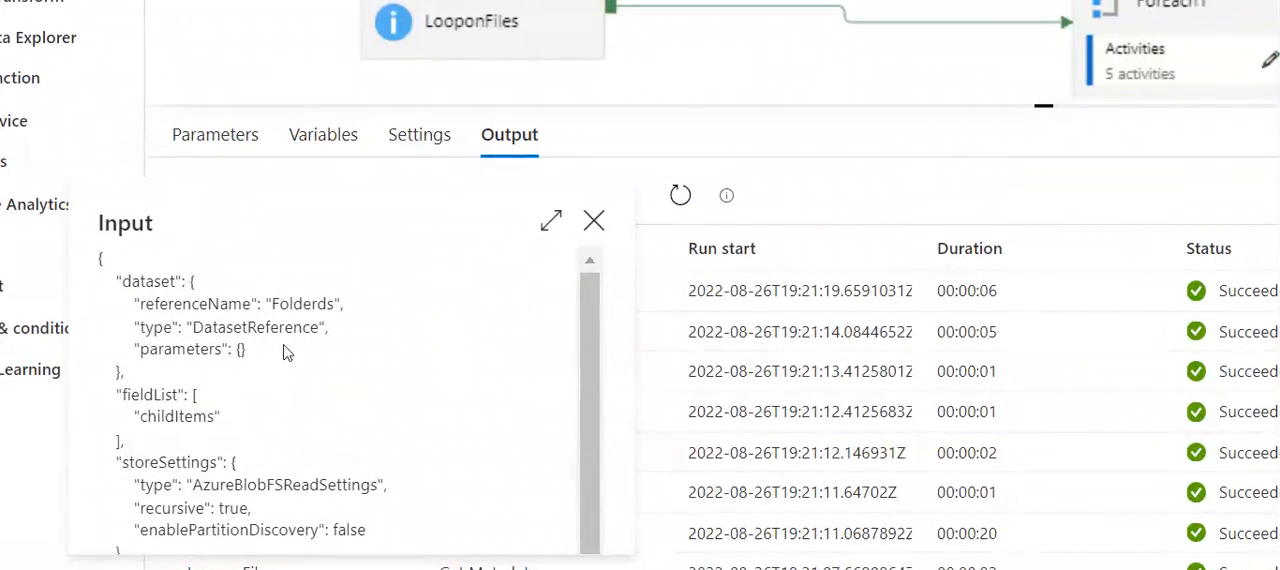
scroll(282, 366, "down", 1)
scroll(282, 366, "up", 1)
scroll(282, 366, "down", 1)
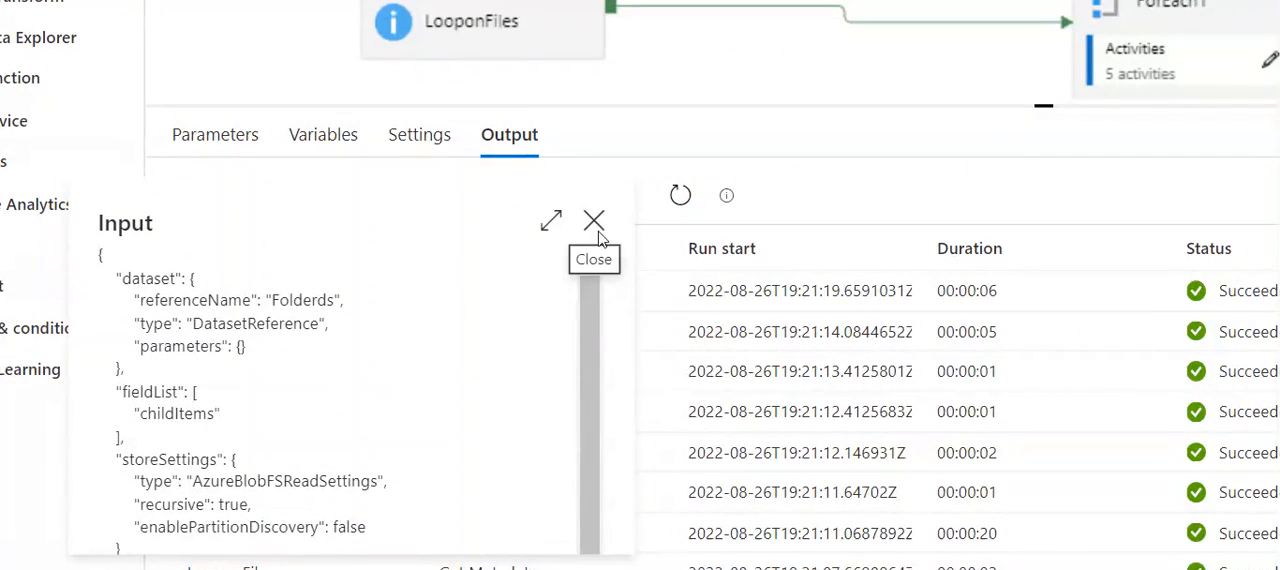
scroll(429, 449, "up", 1)
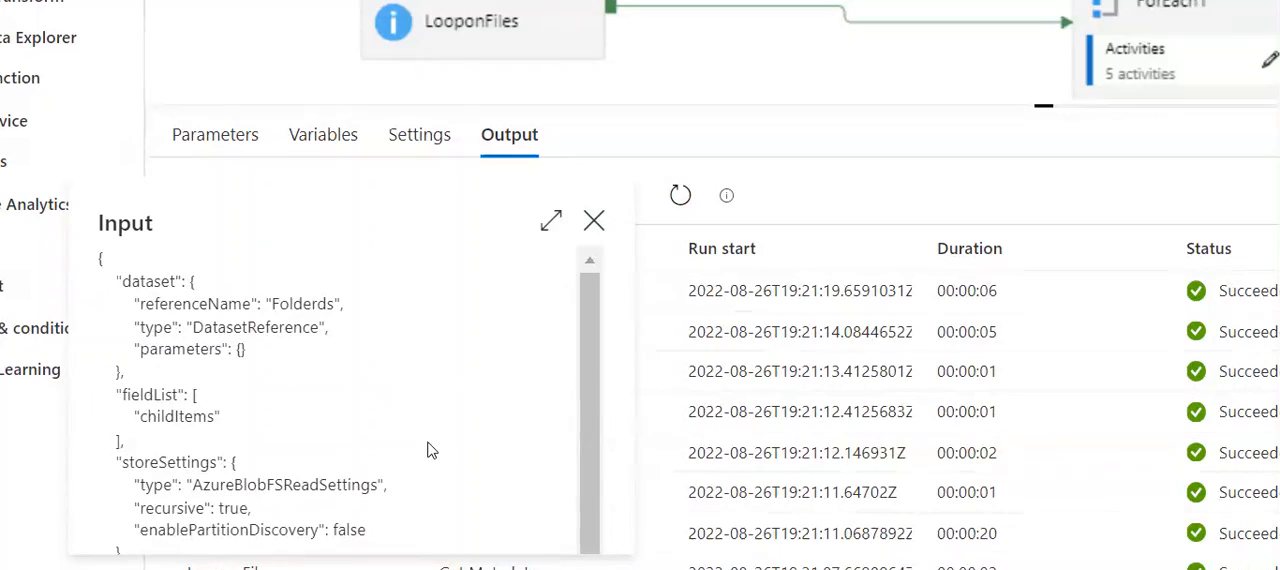
left_click(596, 228)
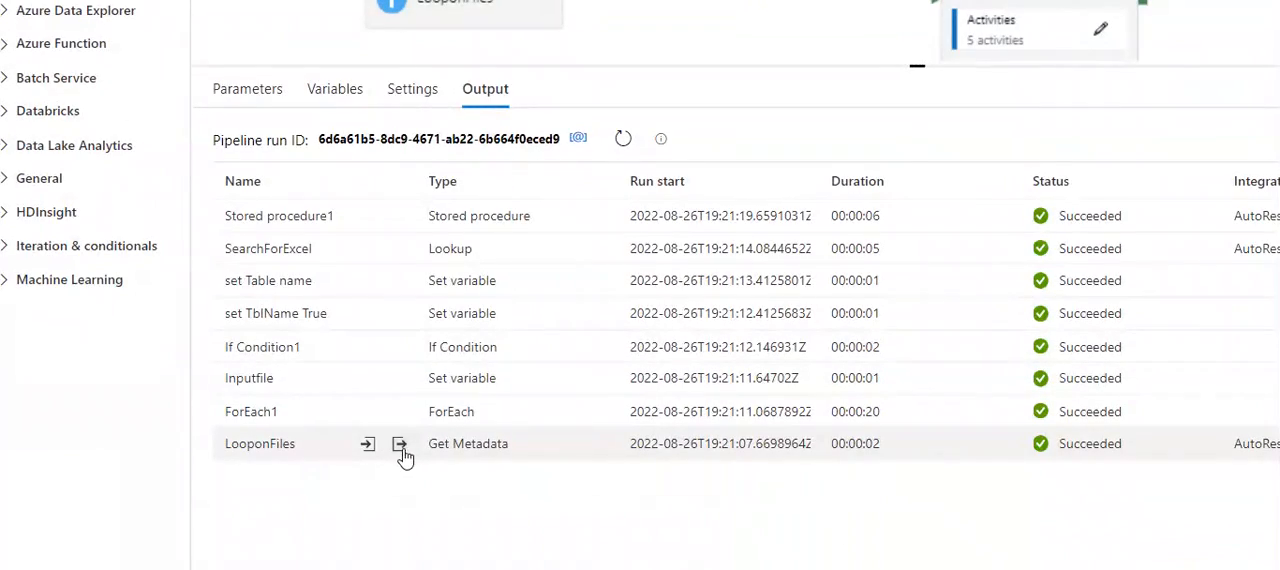
- Examine the output JSON of the LooponFiles activity run, highlight the childItems file entry, and close the output
left_click(399, 445)
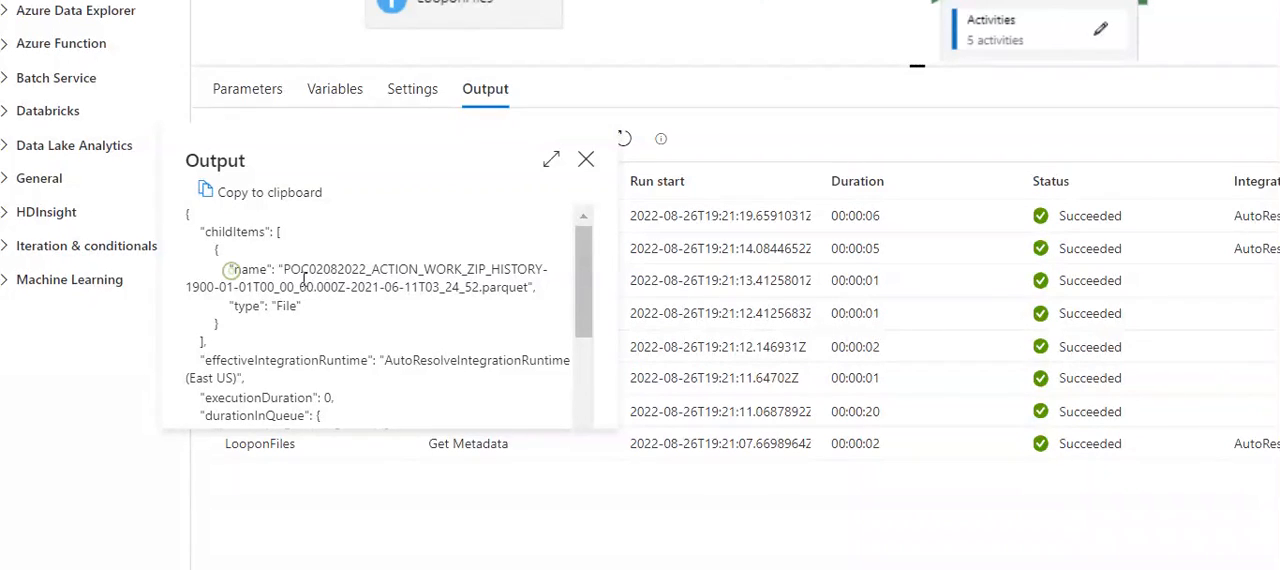
scroll(300, 310, "down", 3)
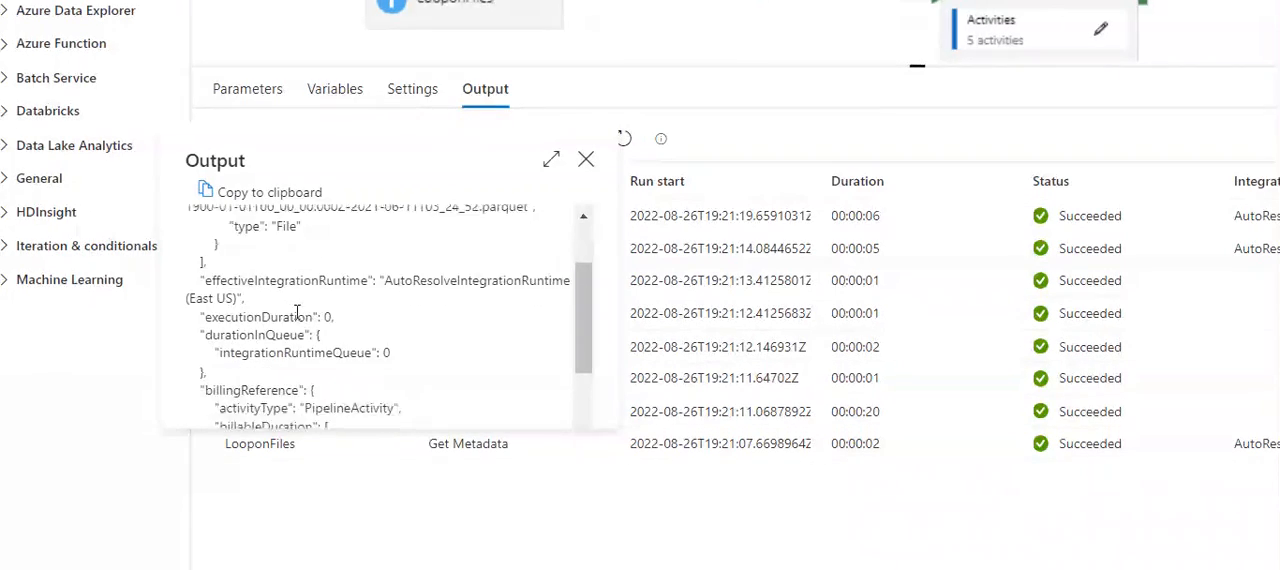
scroll(297, 315, "down", 2)
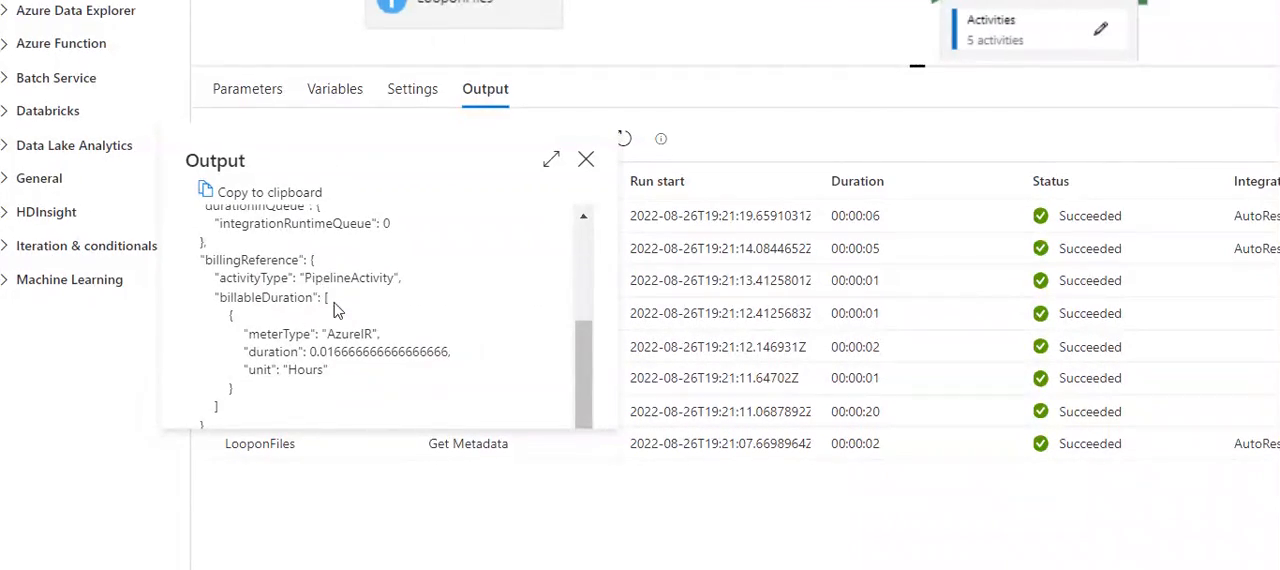
scroll(341, 304, "up", 2)
scroll(341, 304, "up", 1)
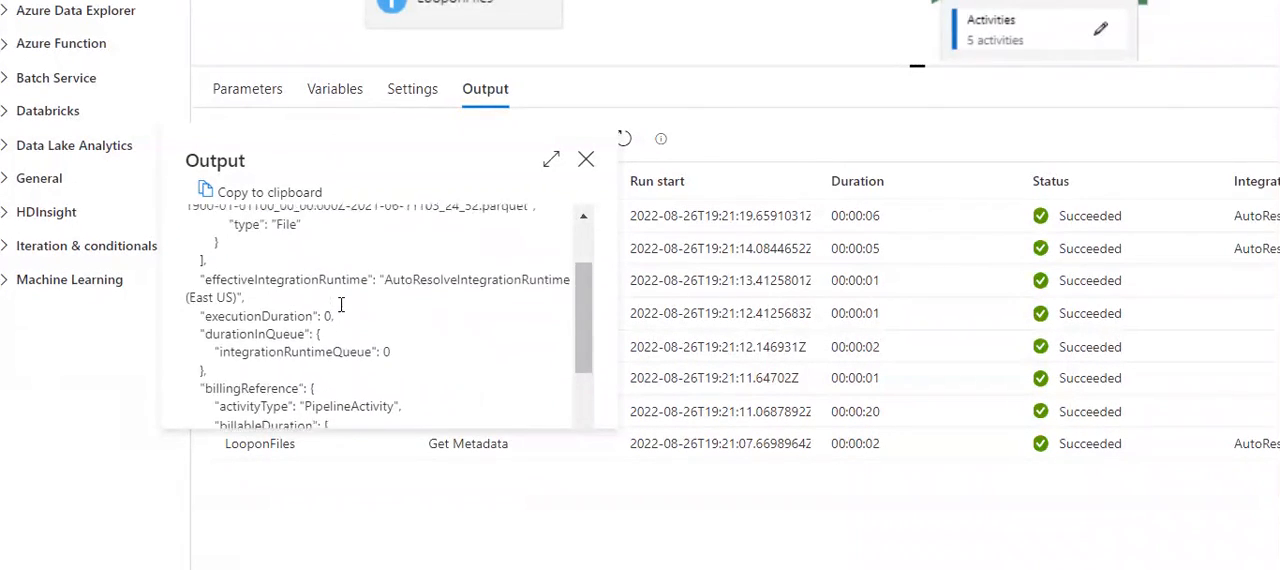
scroll(341, 310, "down", 3)
scroll(421, 342, "up", 5)
scroll(320, 355, "down", 5)
scroll(310, 292, "up", 5)
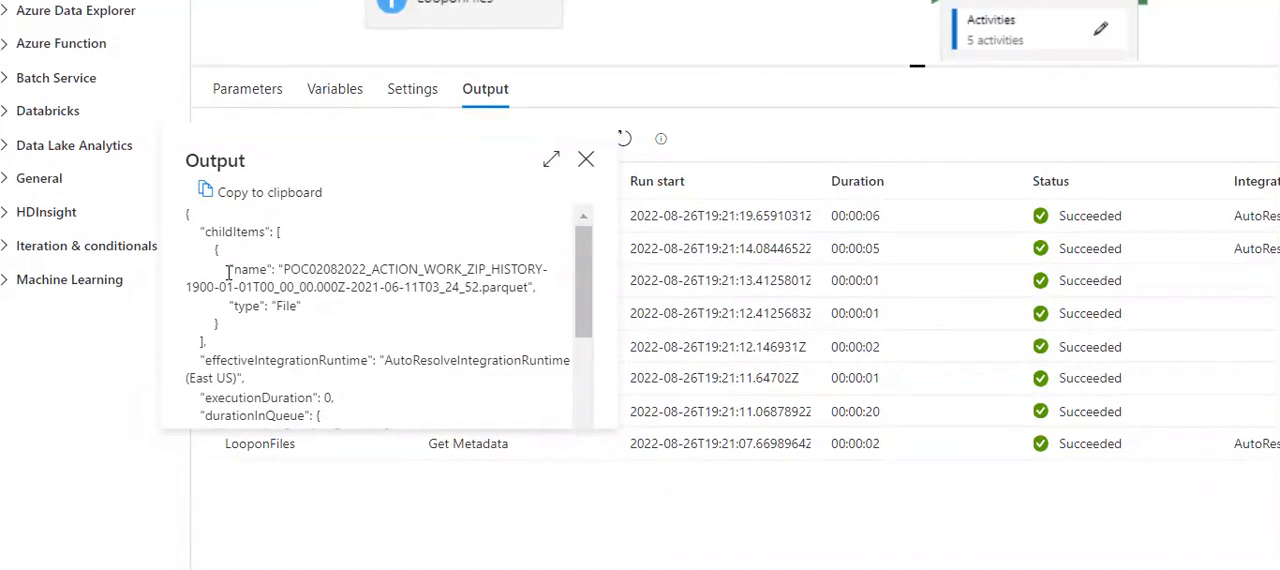
left_click_drag(214, 250, 305, 333)
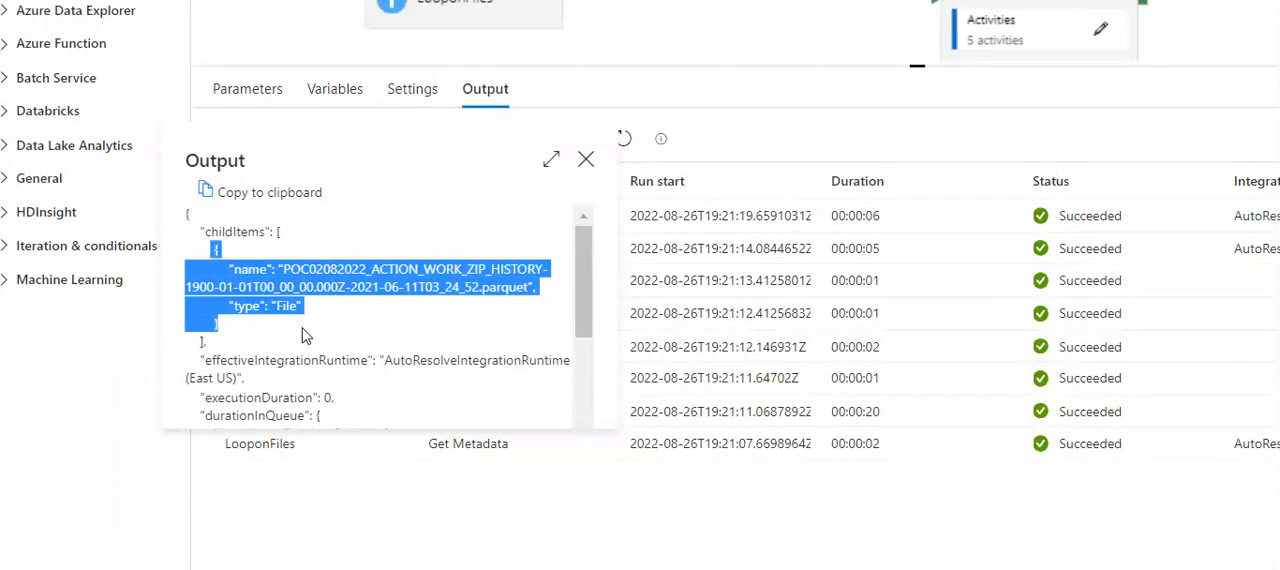
scroll(305, 333, "down", 1)
left_click(585, 160)
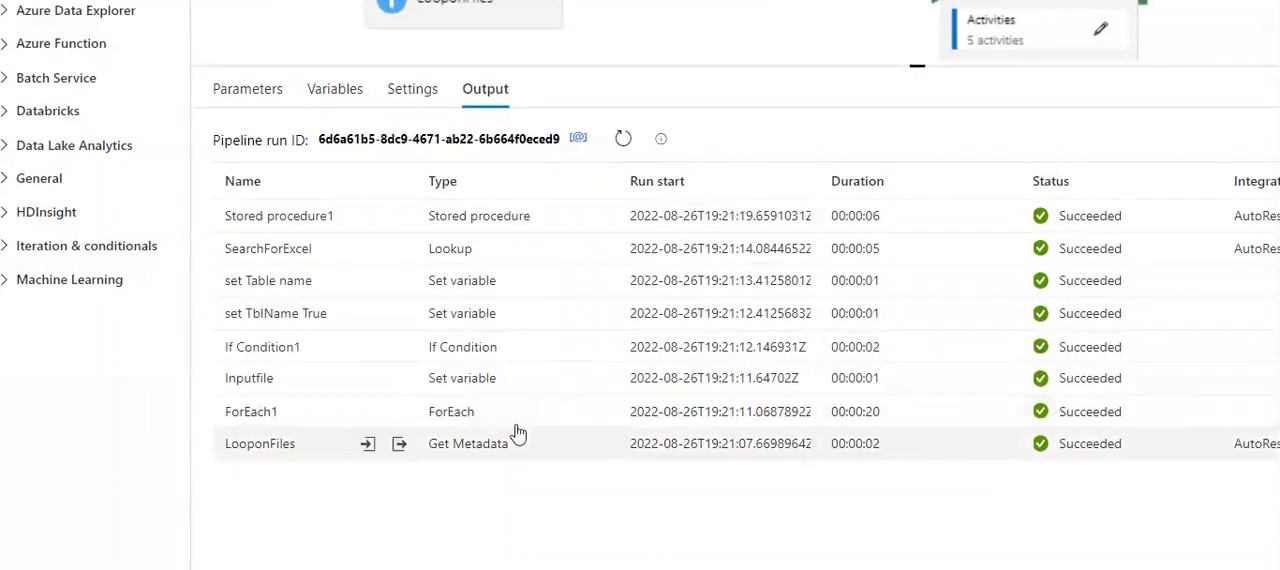
- Open the Folderds dataset used by LooponFiles and examine its directory path through to the ParquetCRUD/parquets folder
scroll(371, 471, "up", 2)
scroll(371, 471, "up", 1)
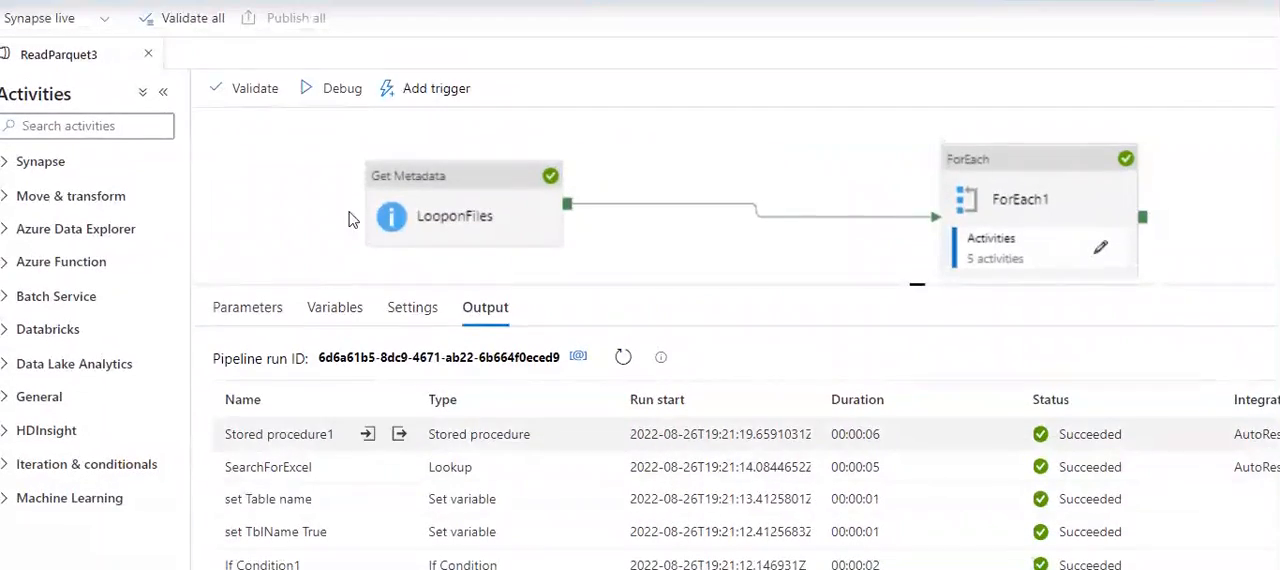
left_click(470, 212)
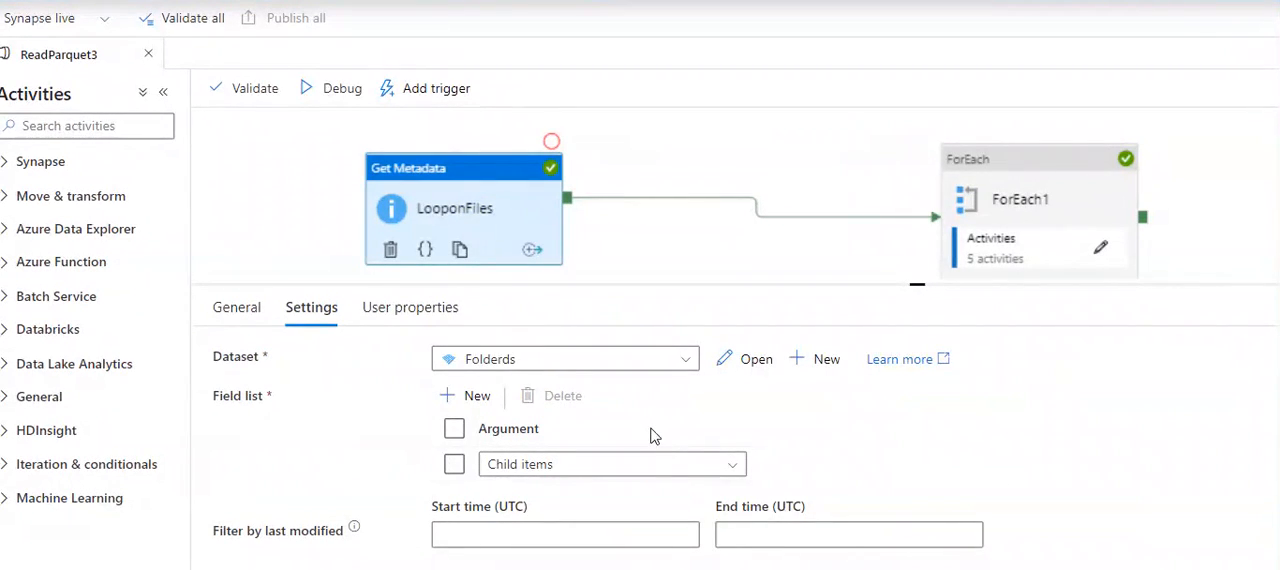
left_click(749, 362)
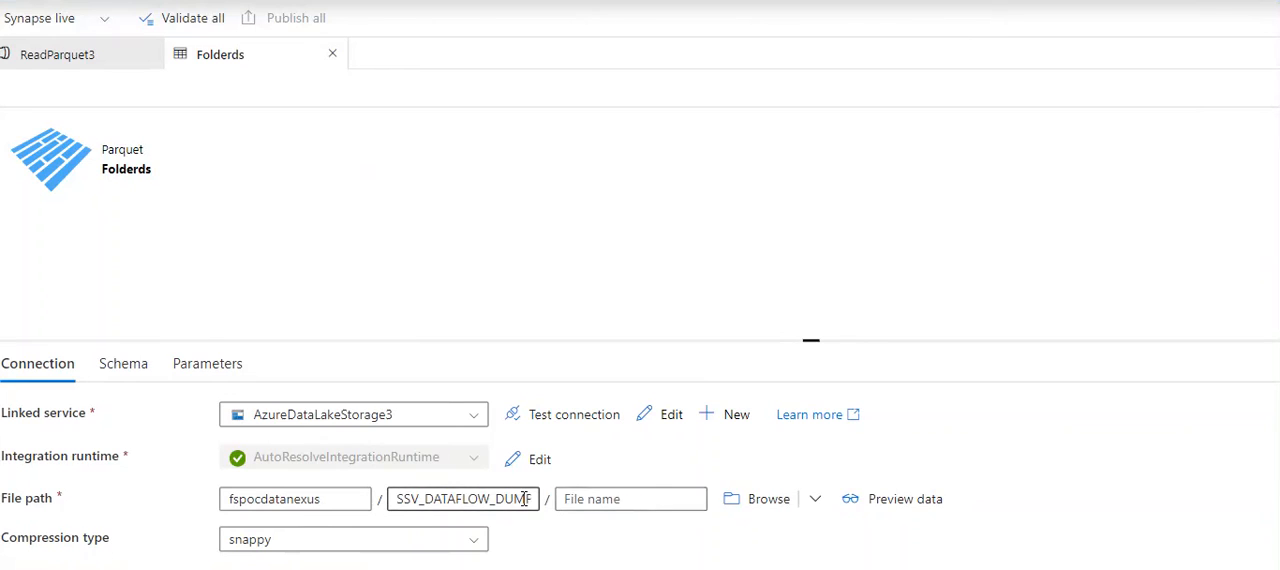
left_click(524, 499)
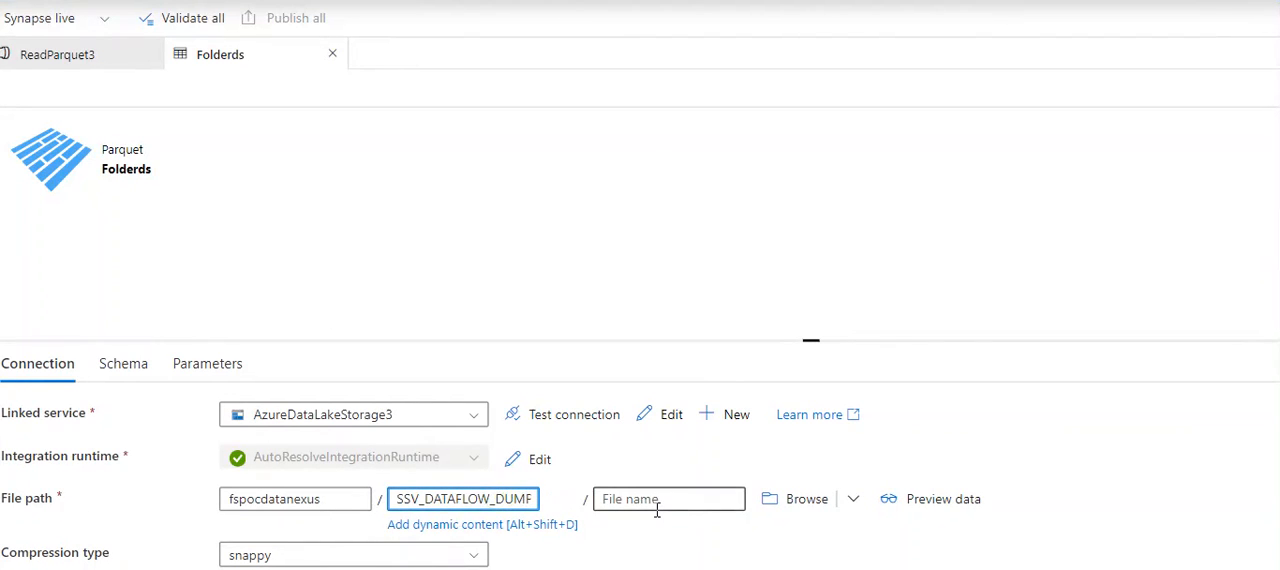
key("ctrl+a")
type("ParquetCRUD/parquets")
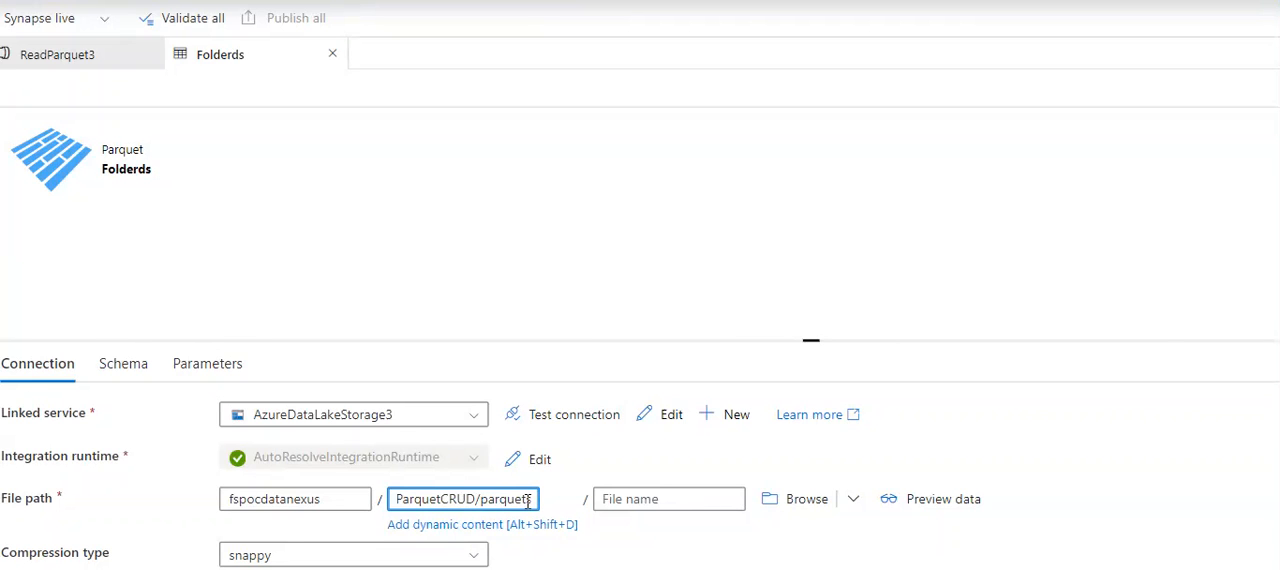
double_click(512, 501)
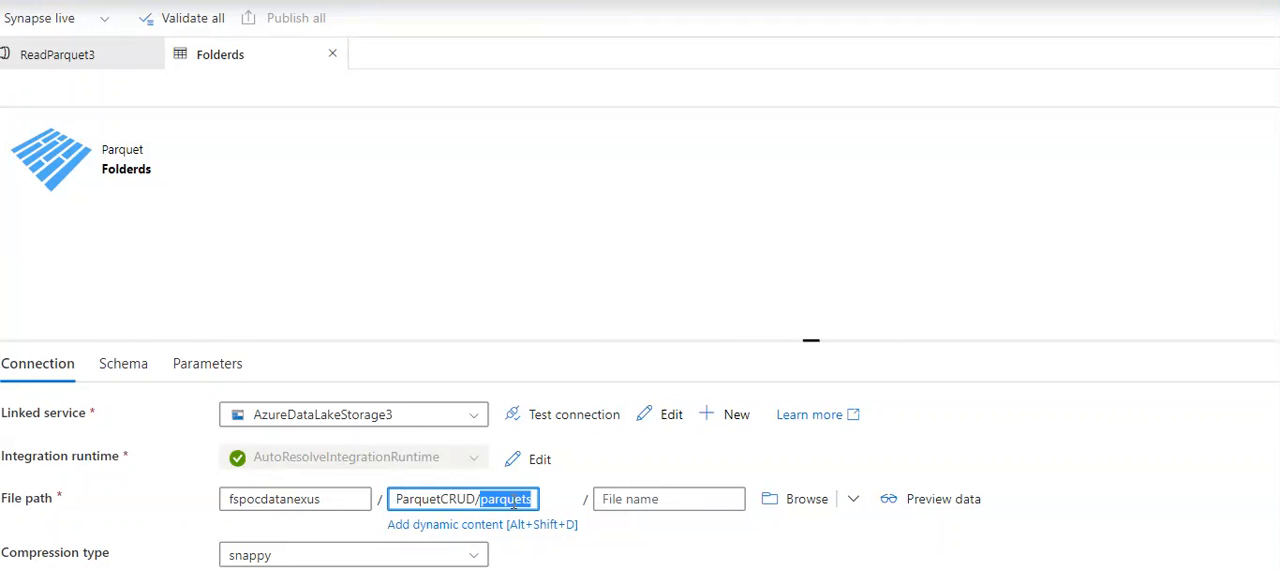
left_click(490, 275)
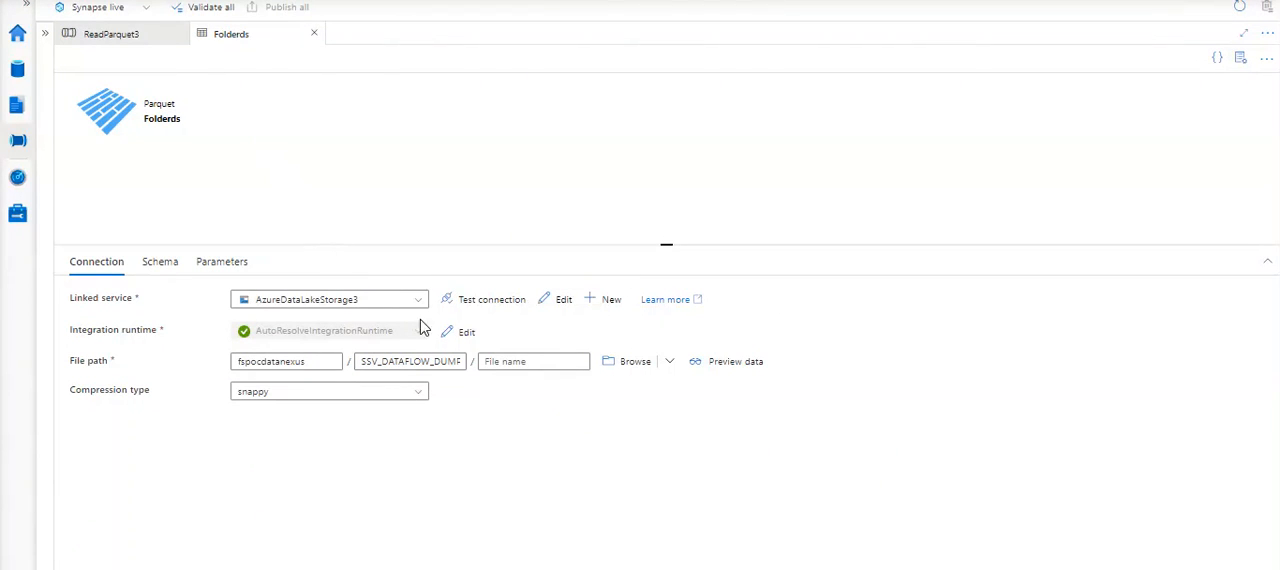
- Check the Folderds directory path through to its ParquetCRUD/parquets ending and close the dataset
left_click(445, 367)
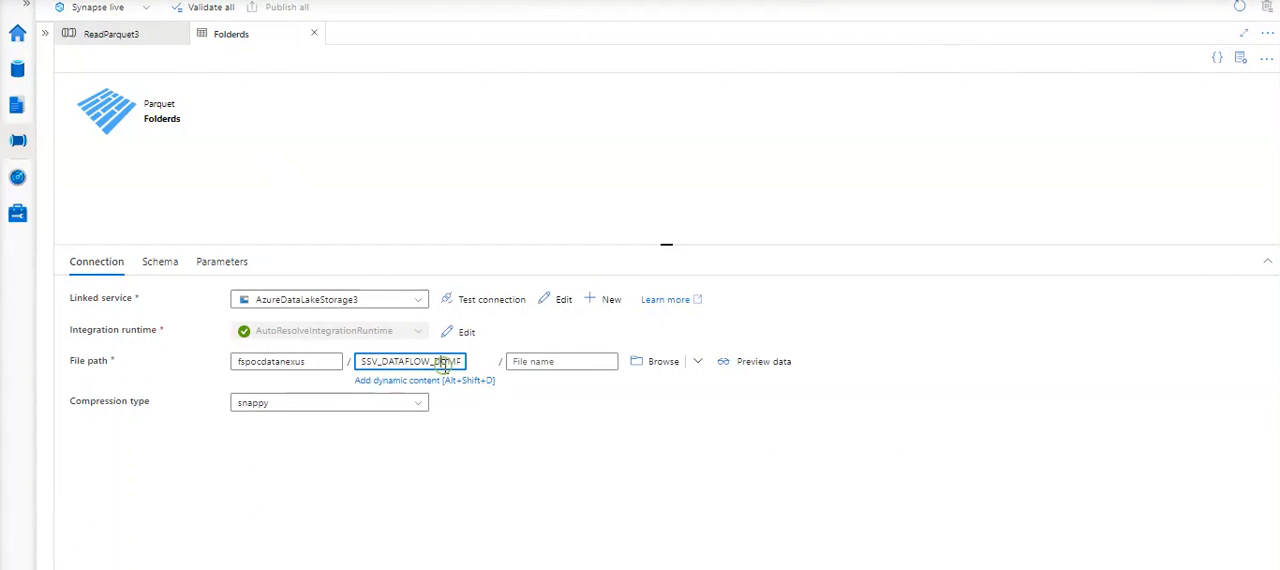
key("Right")
key("Right")
key("Right")
key("Right")
key("Right")
key("Right")
key("Right")
key("Right")
key("Right")
key("Right")
key("Right")
key("Right")
key("Right")
key("Right")
key("Right")
key("Right")
key("Right")
key("Right")
key("Right")
key("Right")
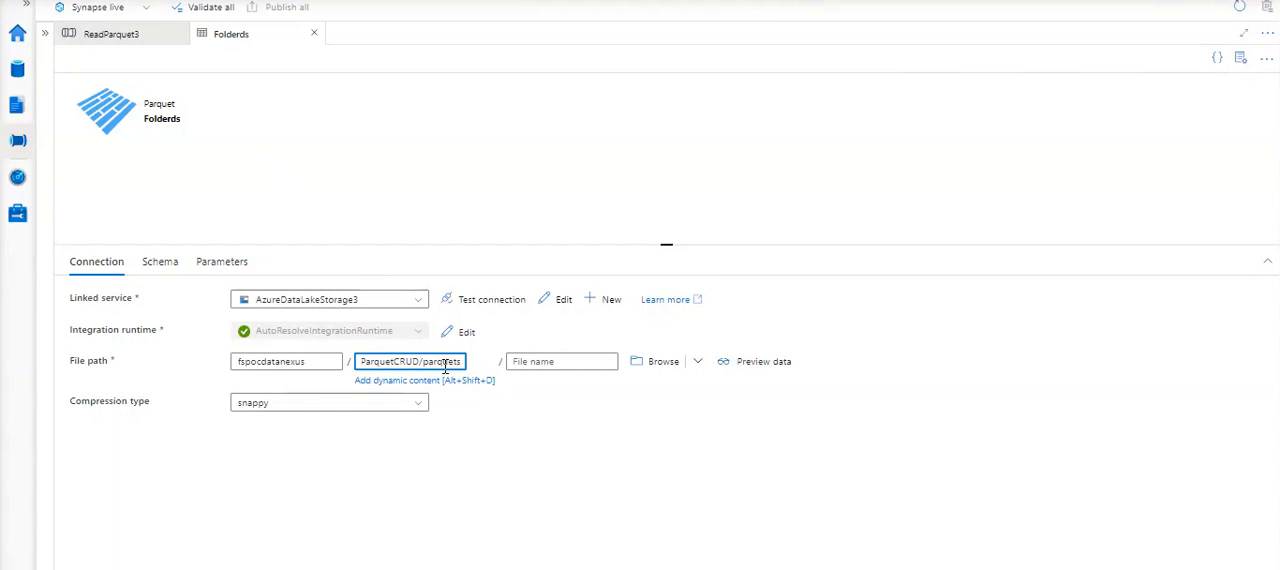
left_click(314, 34)
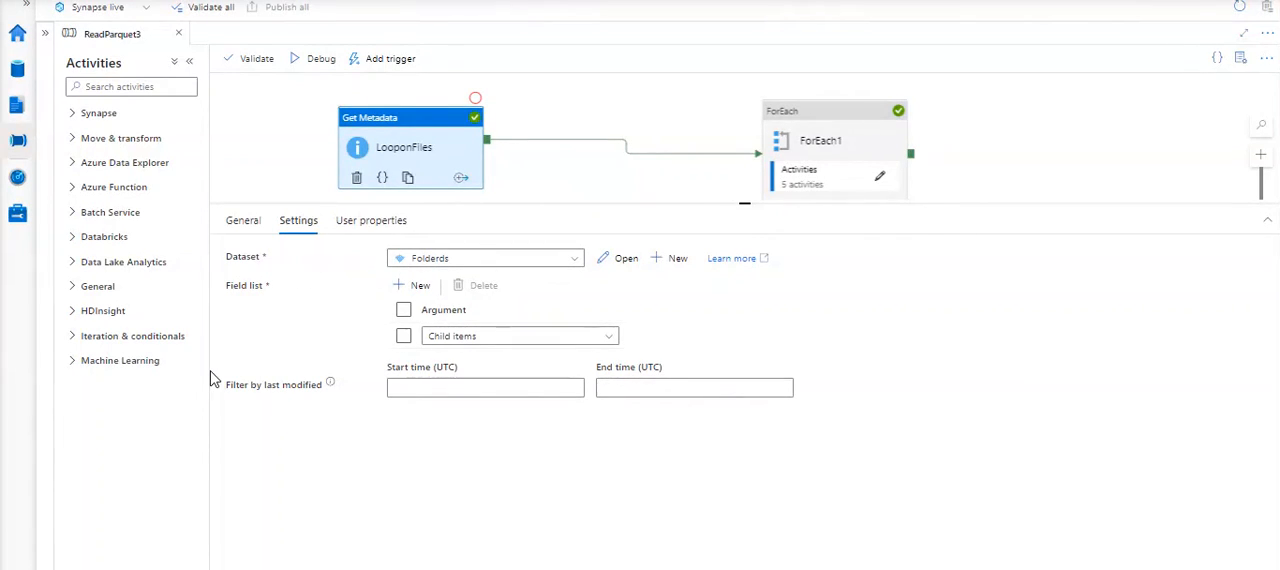
- Examine the LooponFiles output in the pipeline run results, highlight the parquet file name under childItems, and close the output
left_click(280, 148)
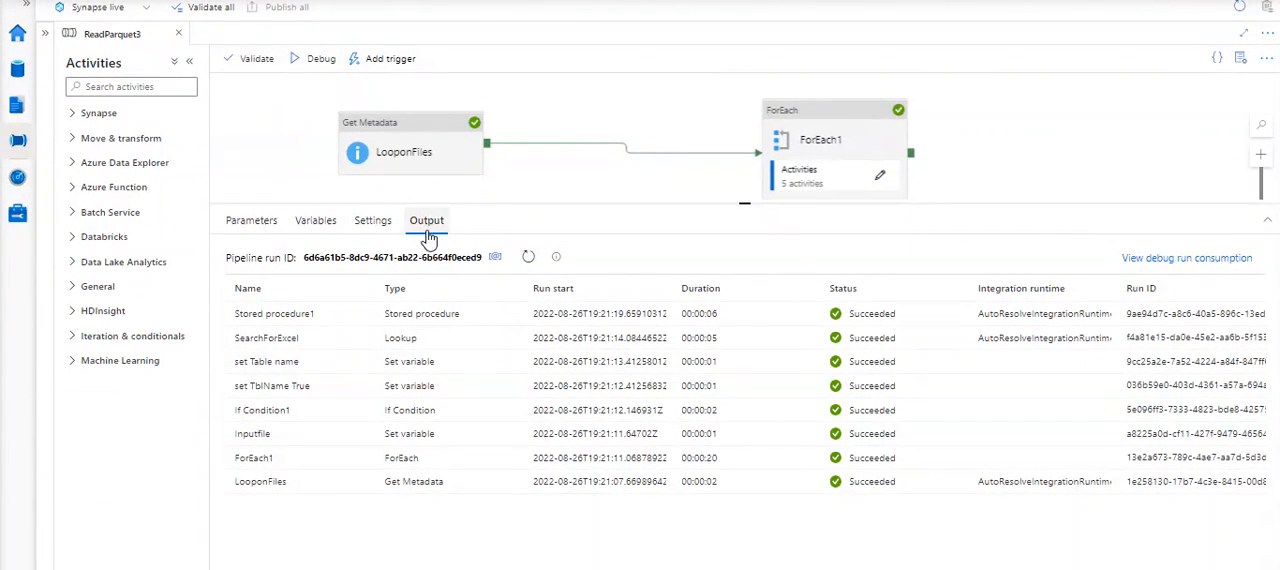
mouse_move(367, 492)
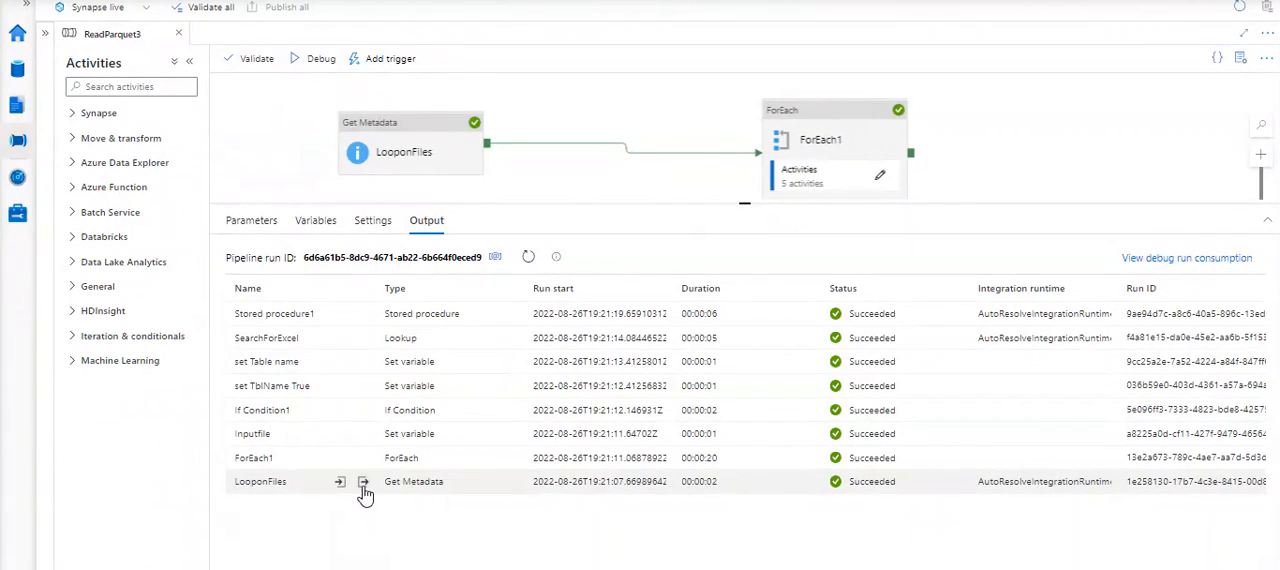
left_click(363, 483)
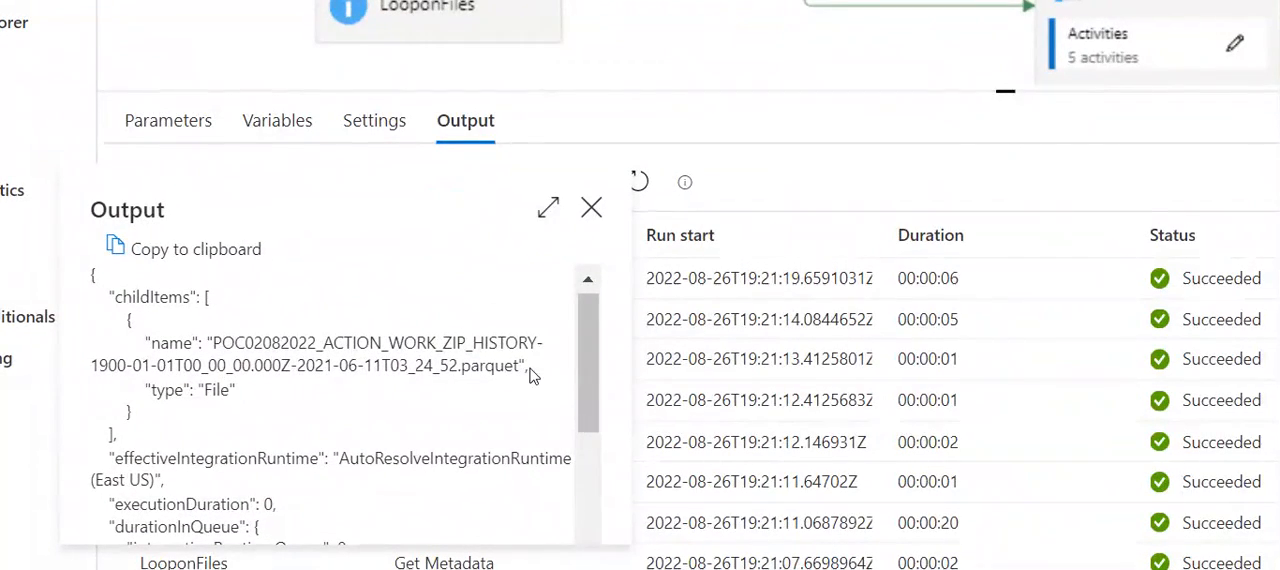
left_click_drag(519, 366, 131, 345)
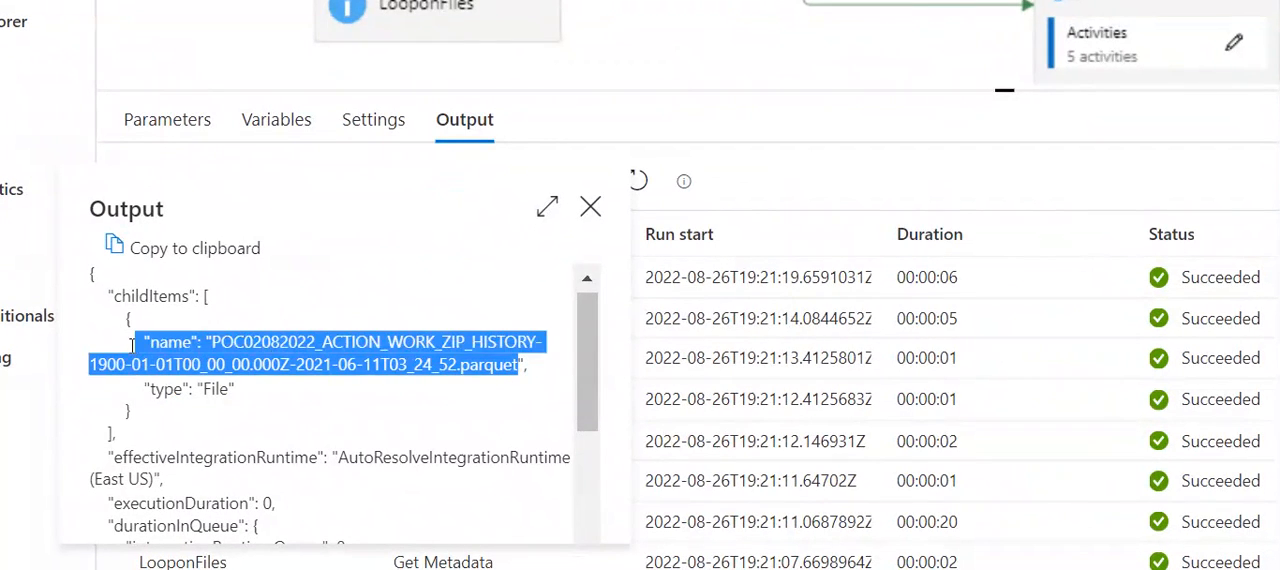
left_click(396, 341)
left_click_drag(328, 341, 261, 342)
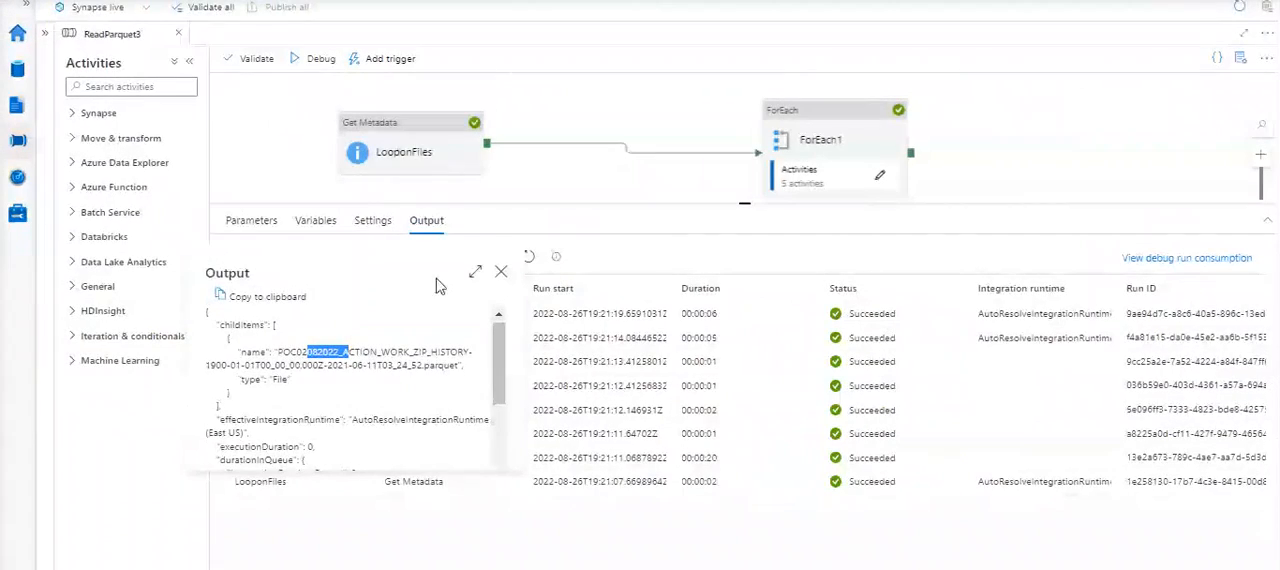
left_click(488, 248)
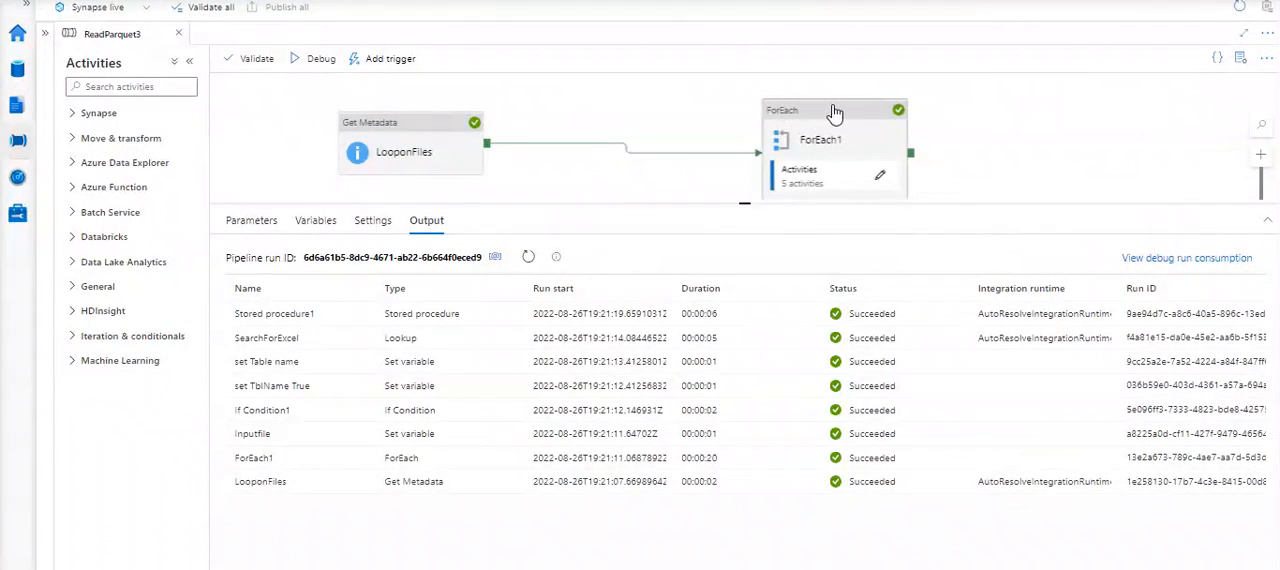
- Examine the ForEach1 run's input JSON and look over the activities inside the loop, starting with Inputfile
left_click(363, 459)
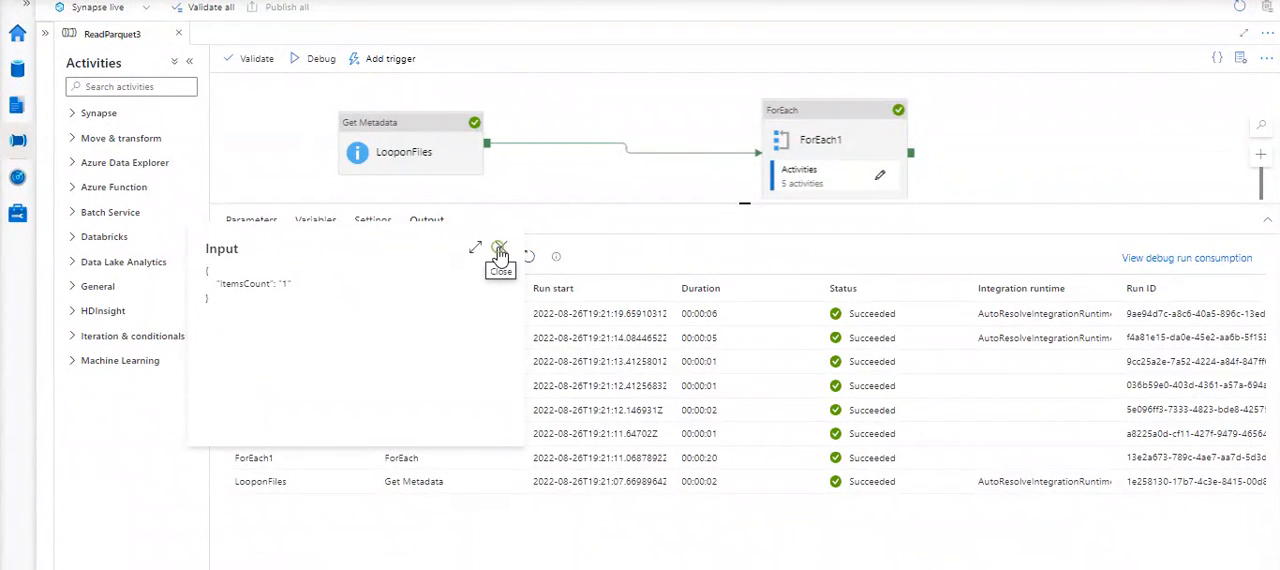
left_click(500, 250)
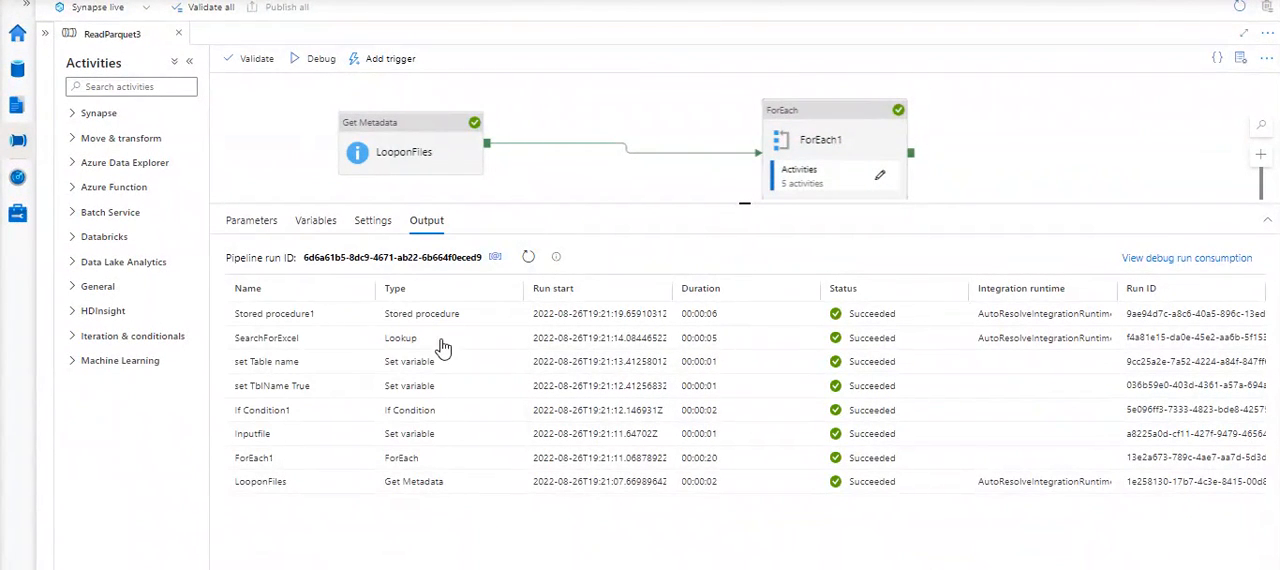
left_click(882, 177)
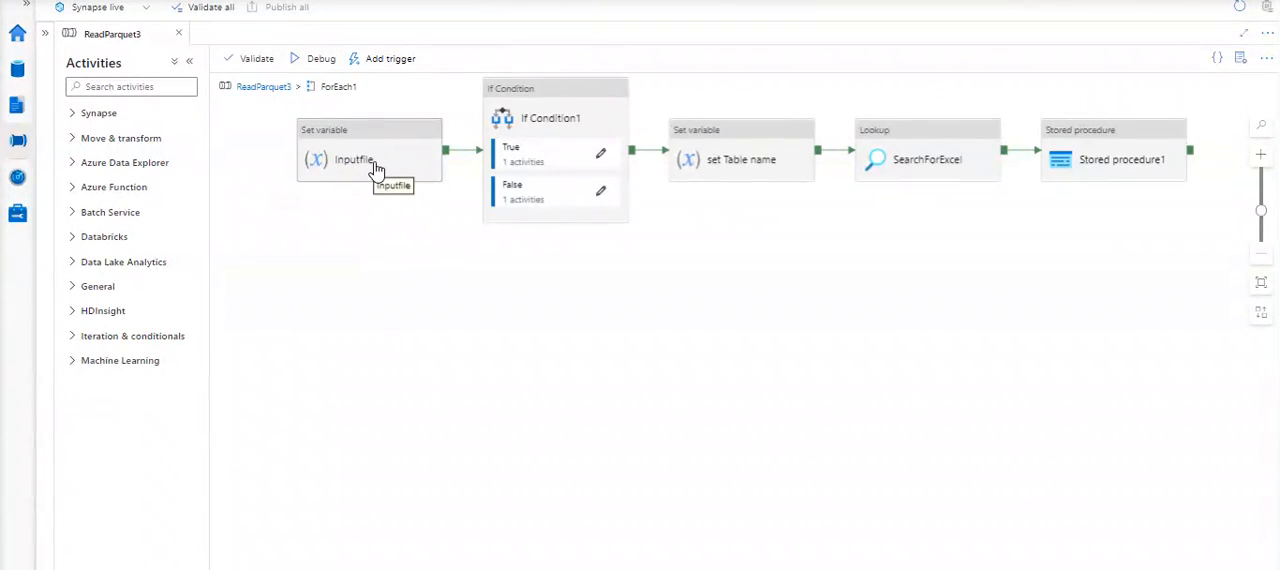
left_click(251, 90)
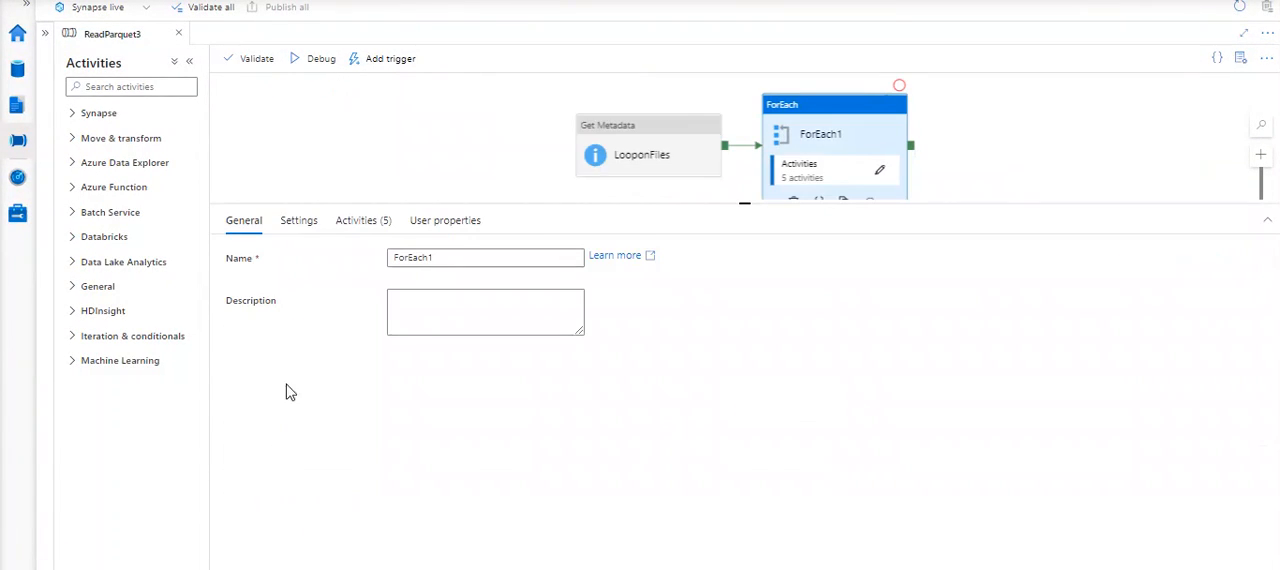
- Examine the output of the Inputfile activity run, highlight the value of the Inputfilename variable, and close the output
left_click(458, 221)
left_click(285, 117)
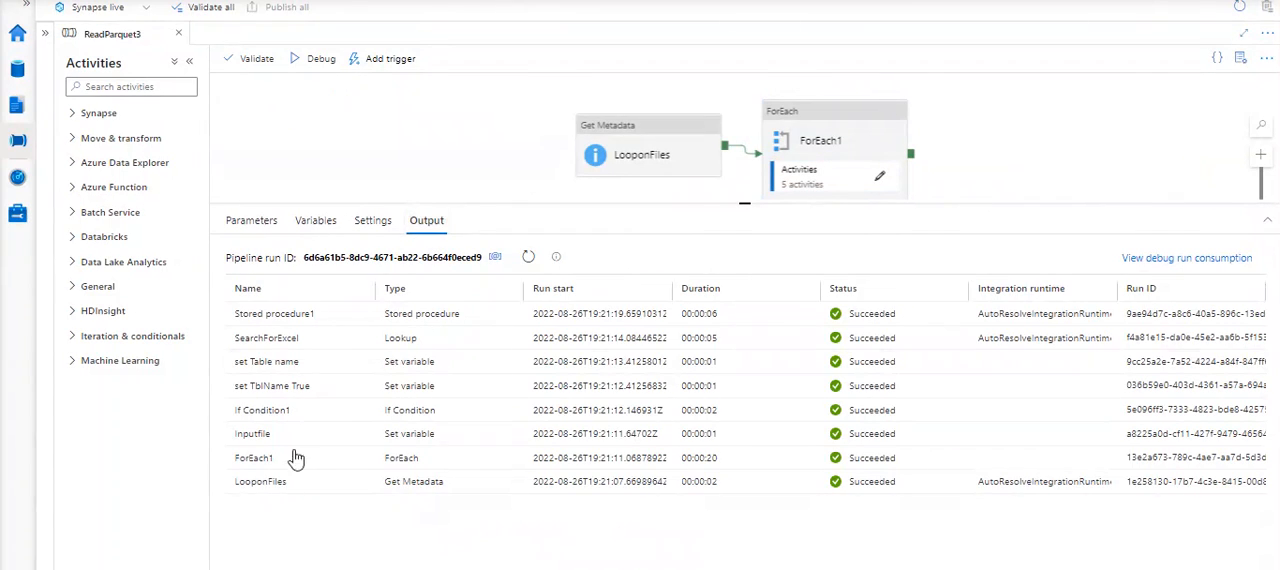
left_click(363, 433)
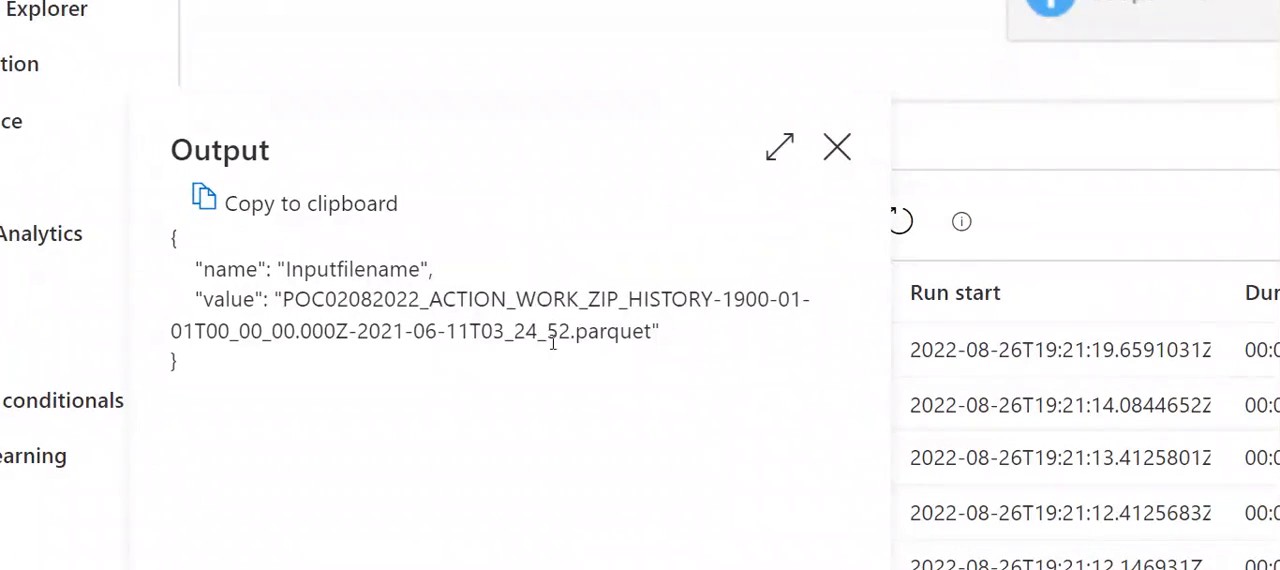
left_click_drag(662, 340, 172, 305)
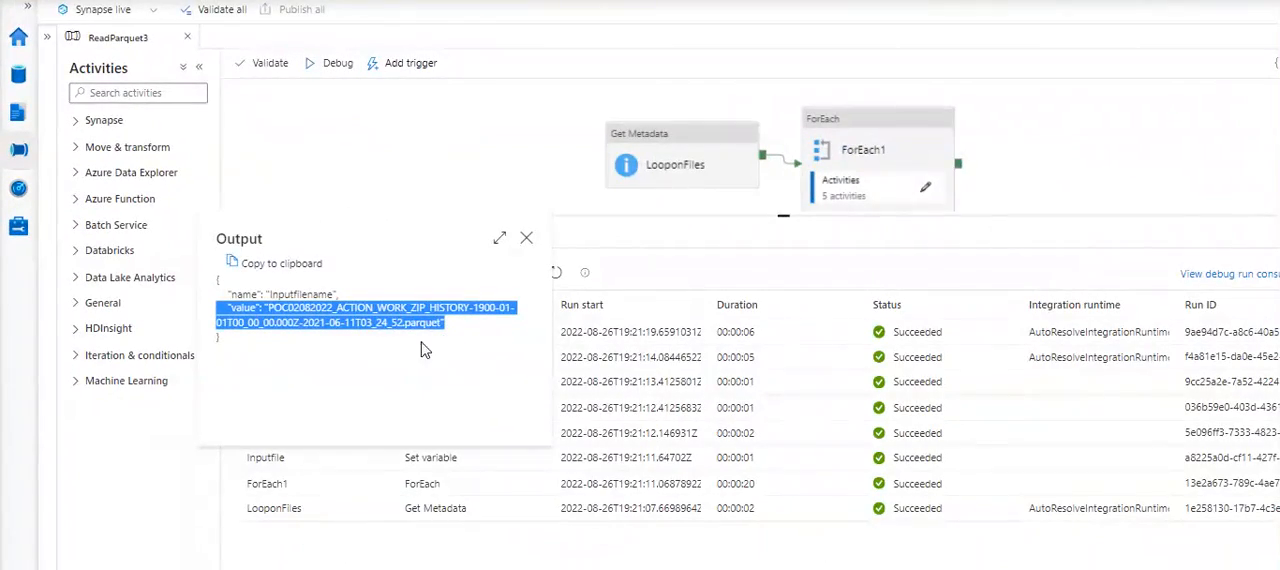
left_click(528, 243)
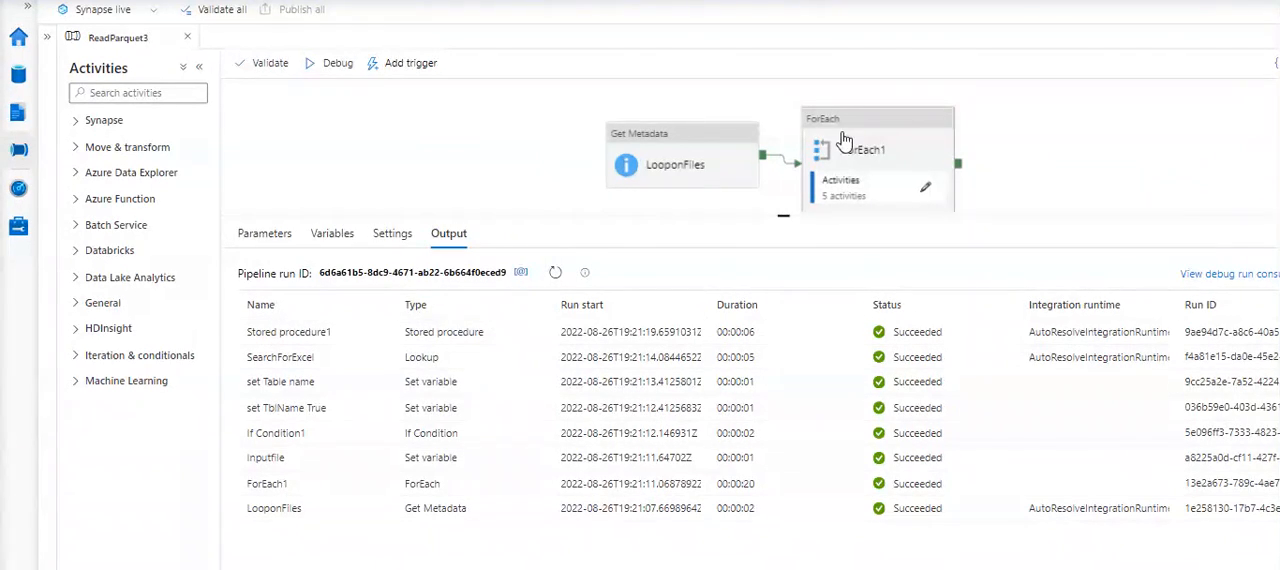
- Enlarge the pipeline canvas and examine the variable assignment of the set Table name activity inside ForEach1
left_click(853, 148)
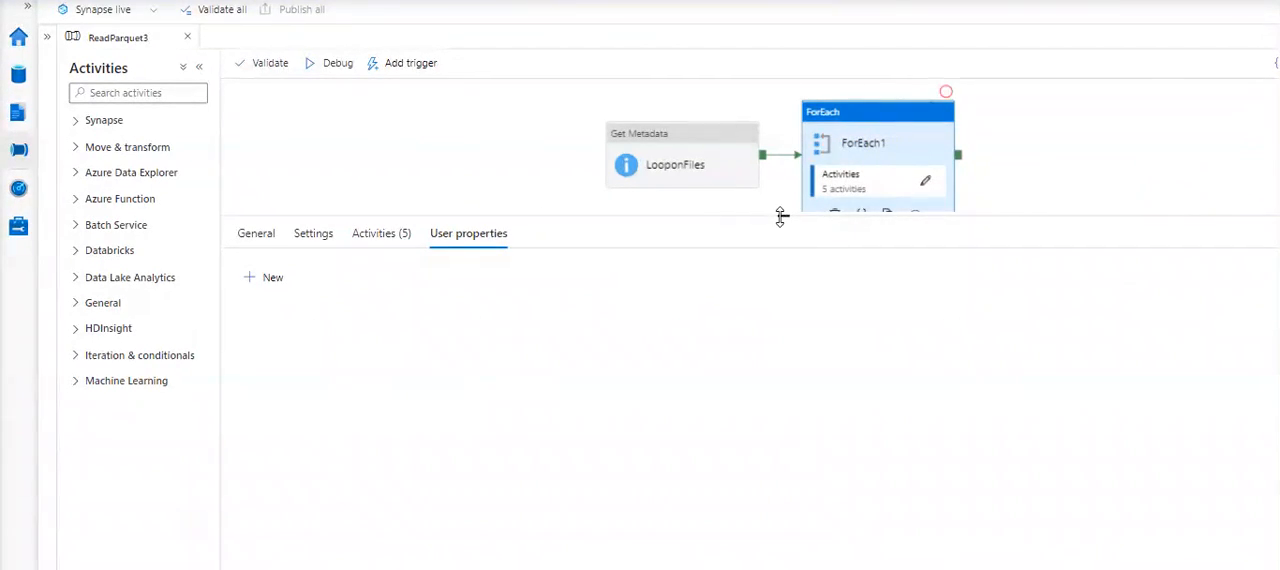
left_click_drag(768, 218, 777, 285)
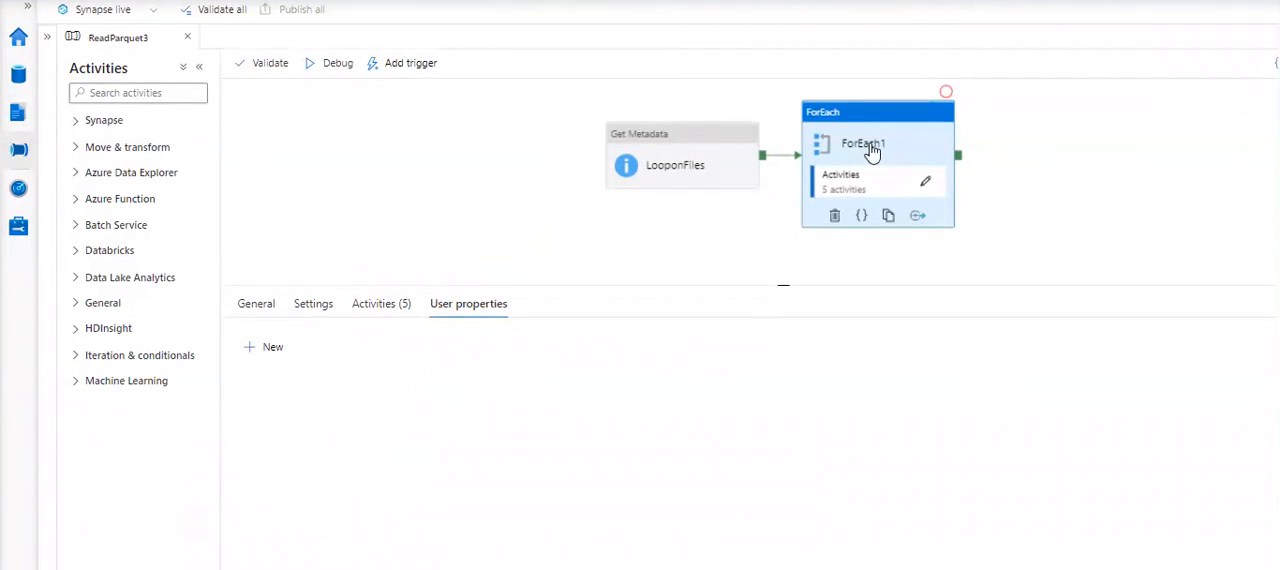
left_click(925, 181)
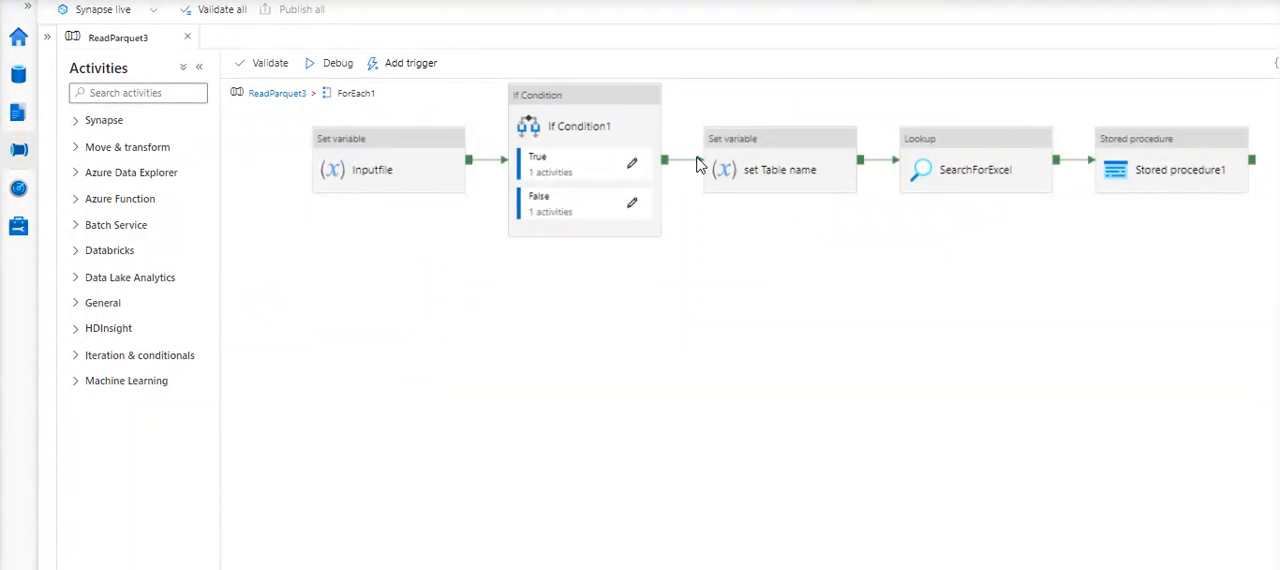
left_click(787, 181)
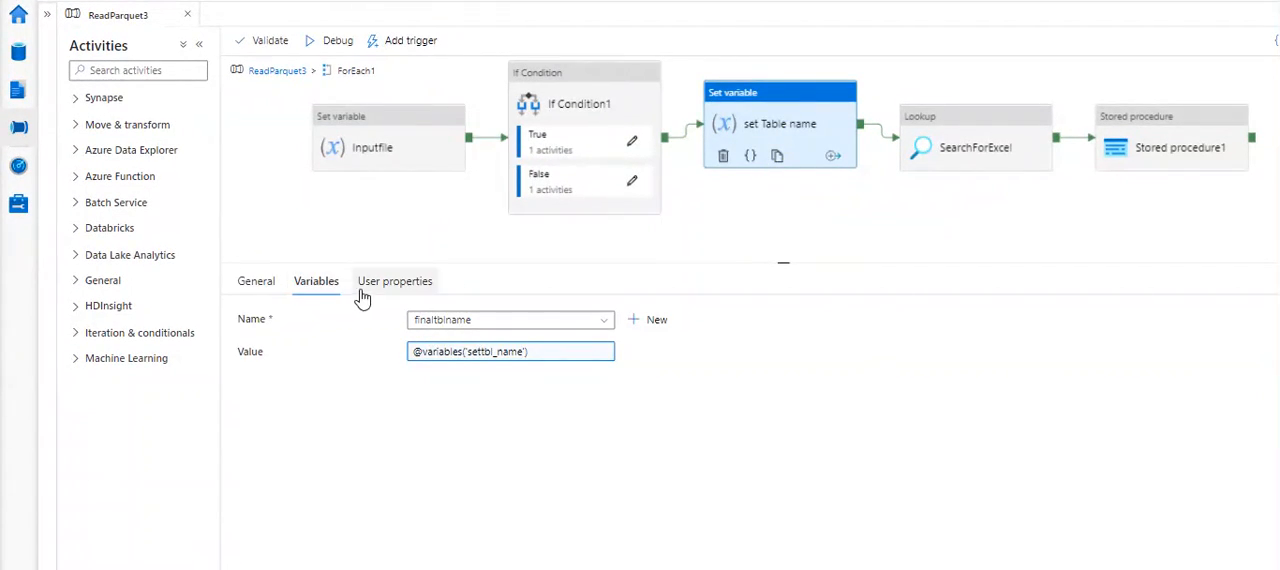
left_click(275, 72)
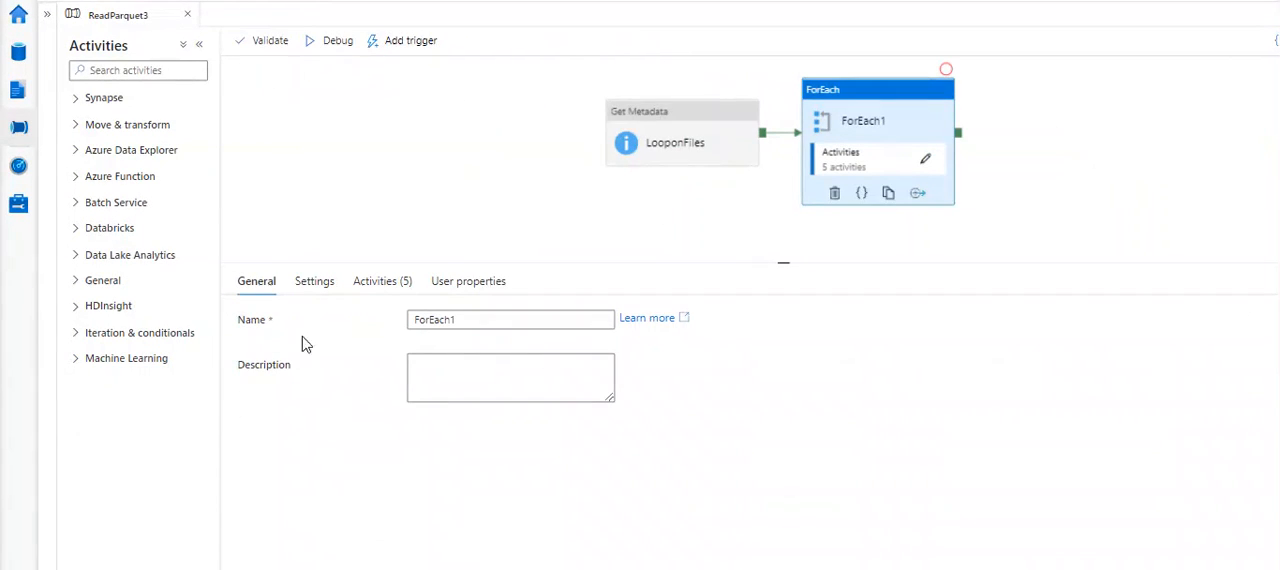
- Examine the output of the set TblName True activity run, focusing on the settbl_name value, and close the output
left_click(308, 220)
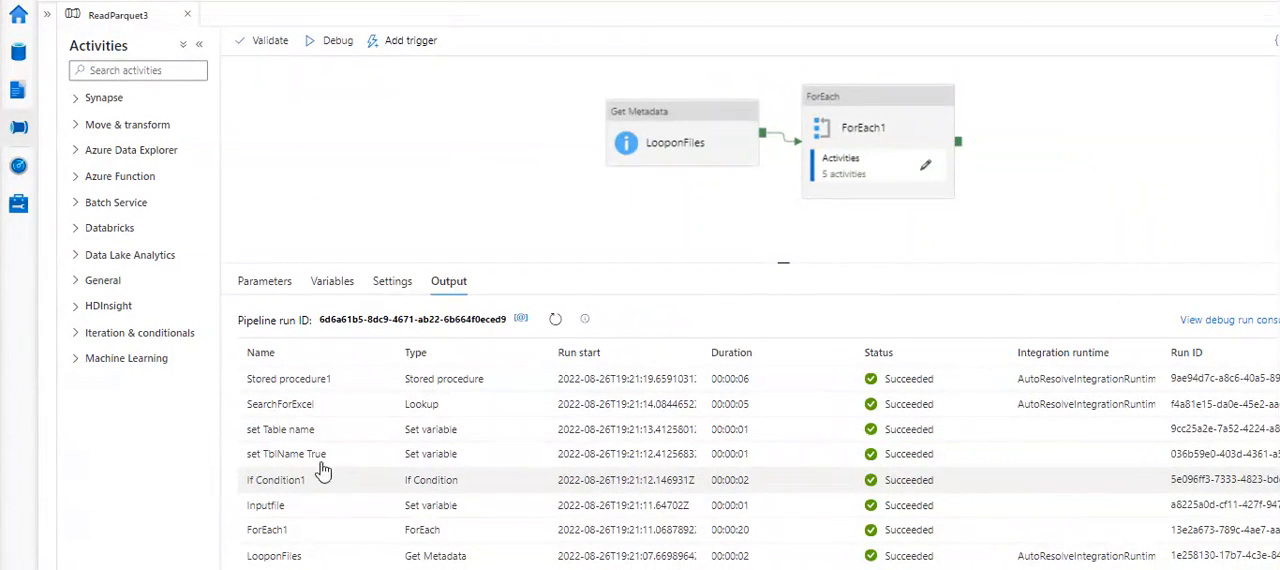
mouse_move(345, 461)
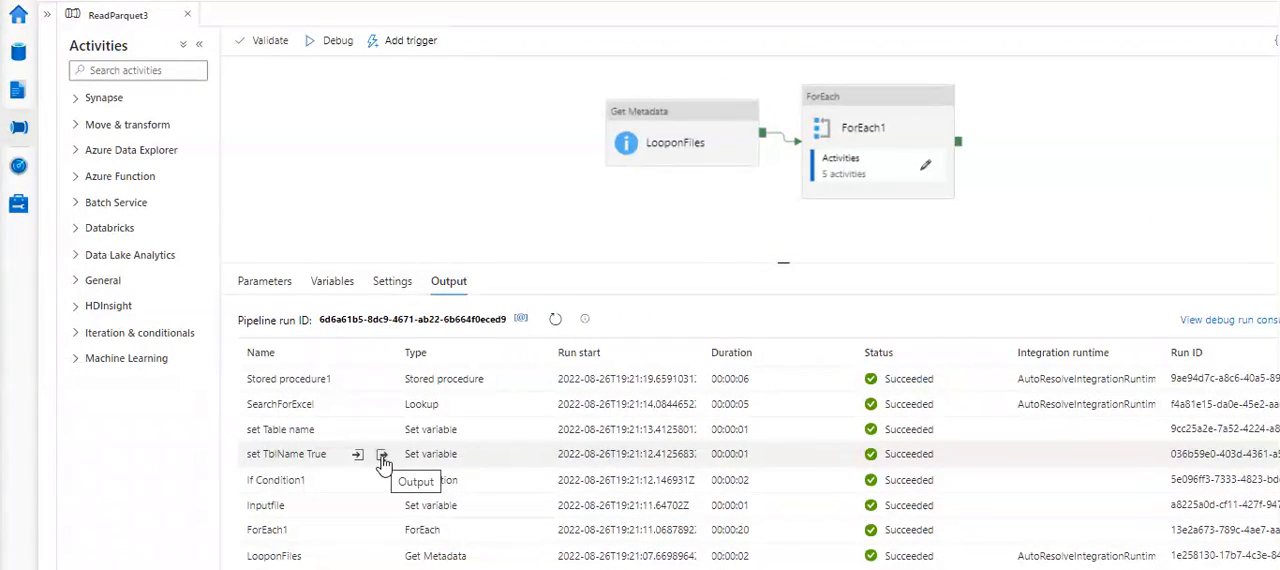
left_click(382, 456)
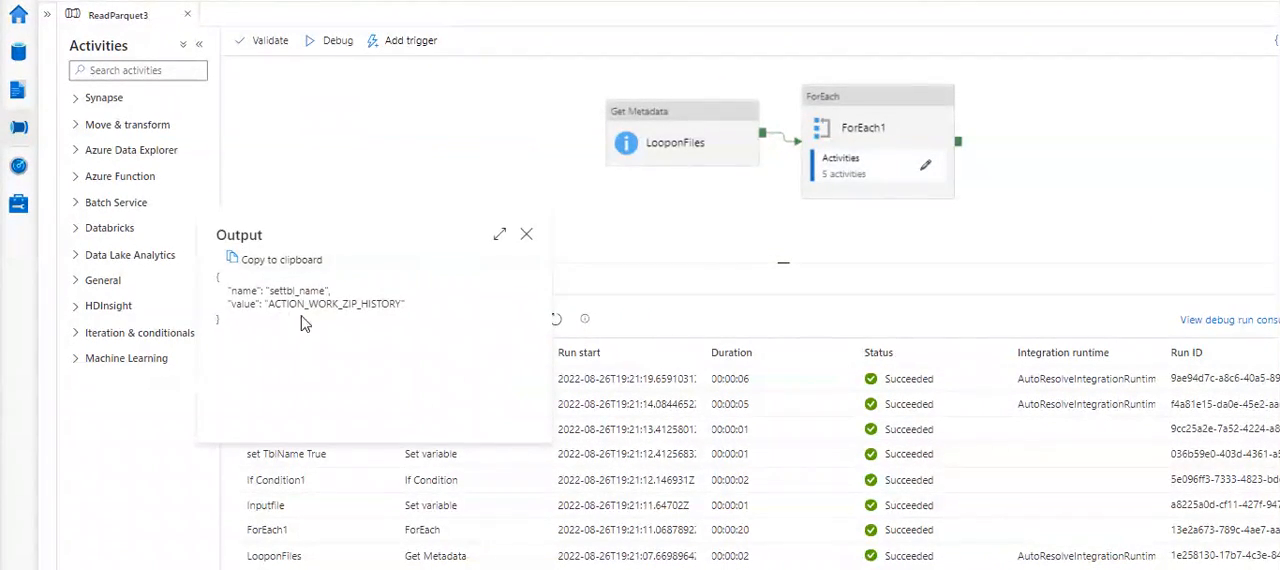
left_click(268, 305)
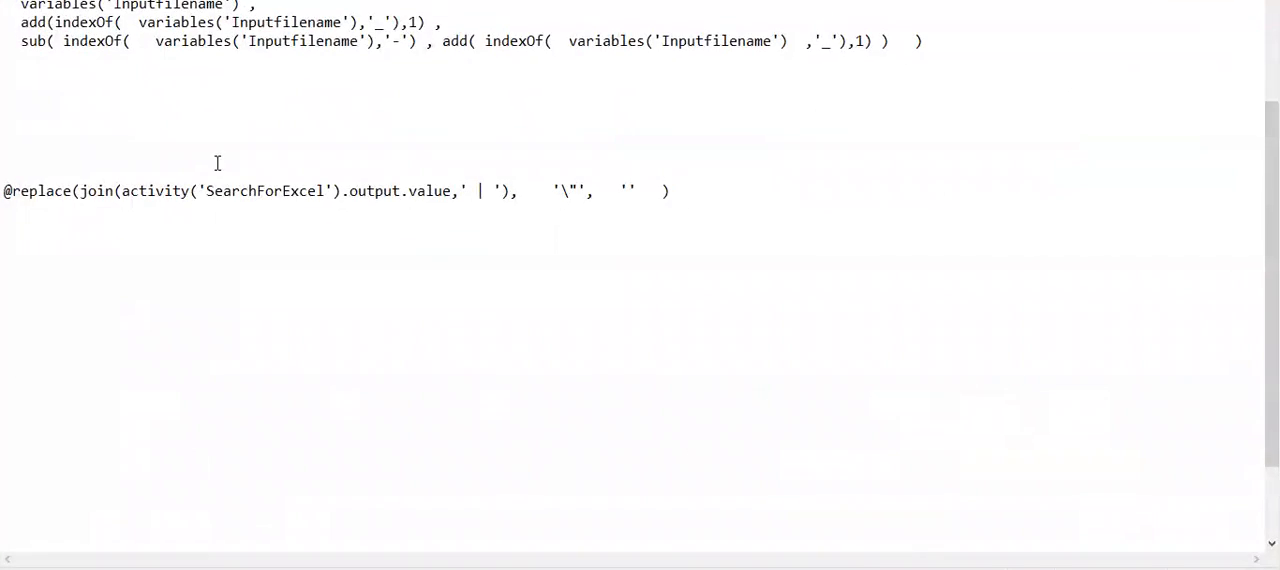
scroll(217, 163, "up", 4)
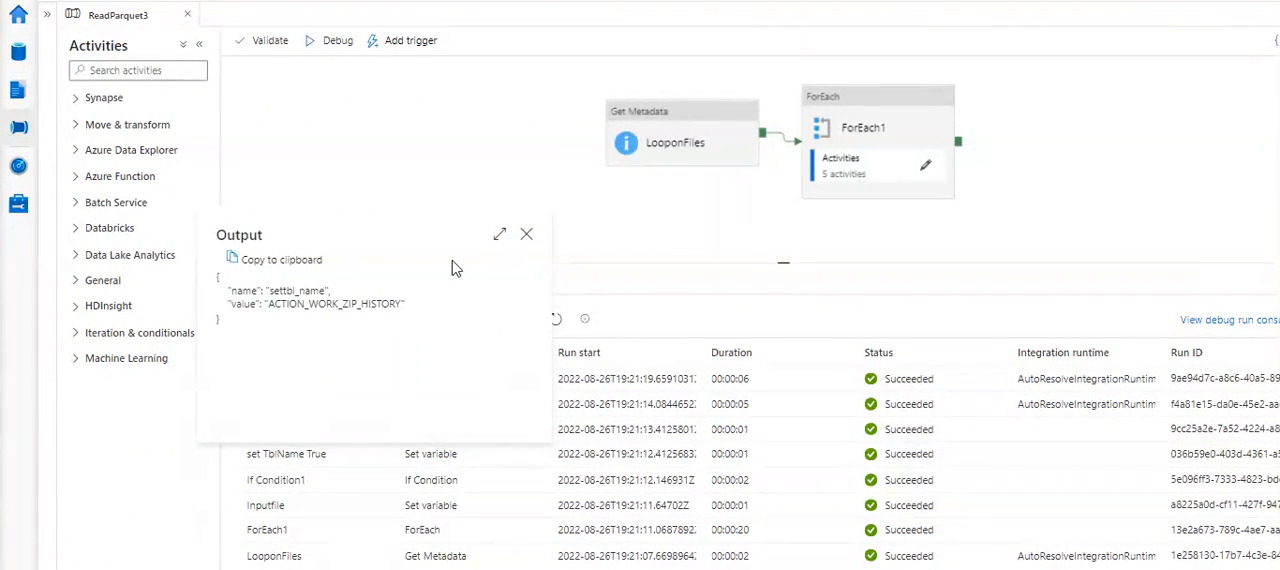
left_click(526, 234)
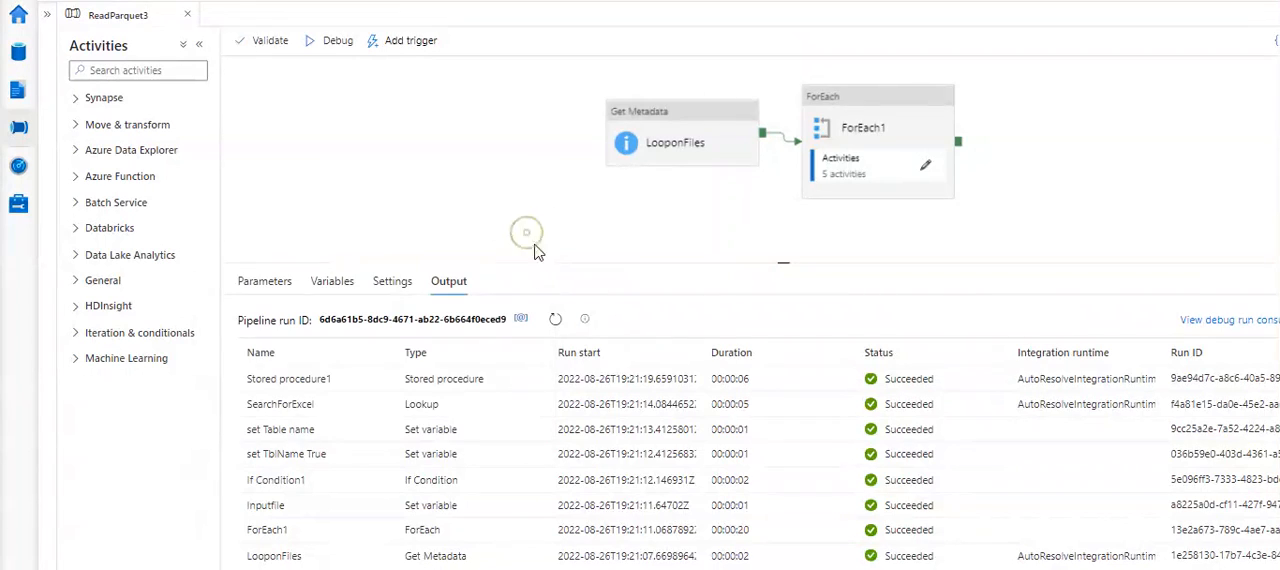
- Review the activity sequence inside ForEach1 and examine the finaltblname output of the set Table name run
left_click(929, 162)
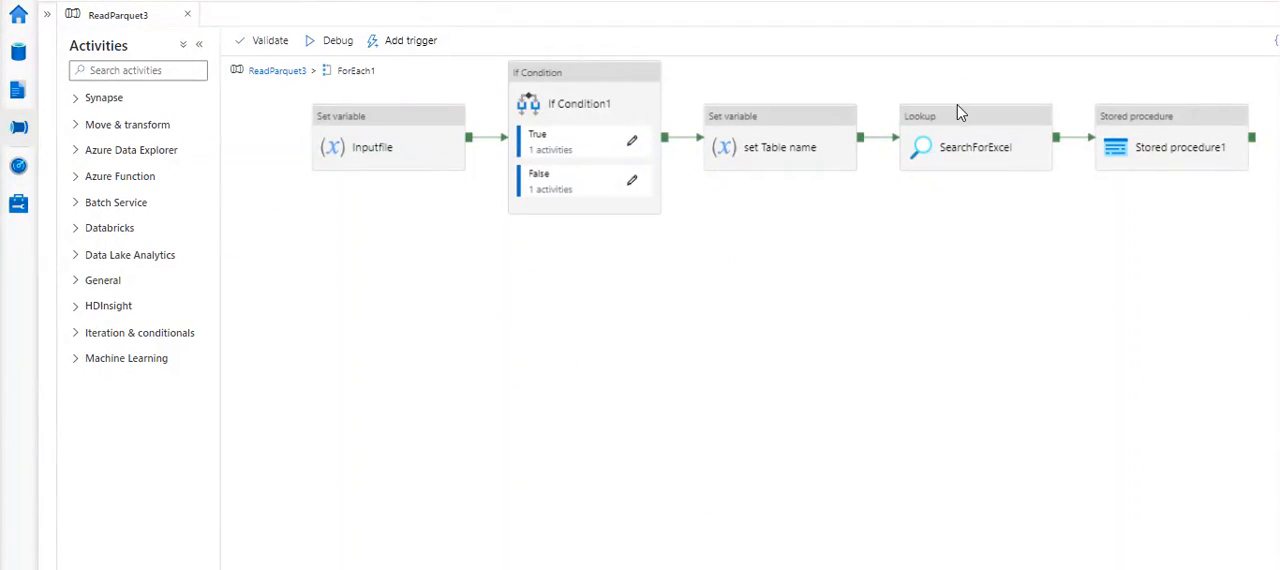
left_click(276, 76)
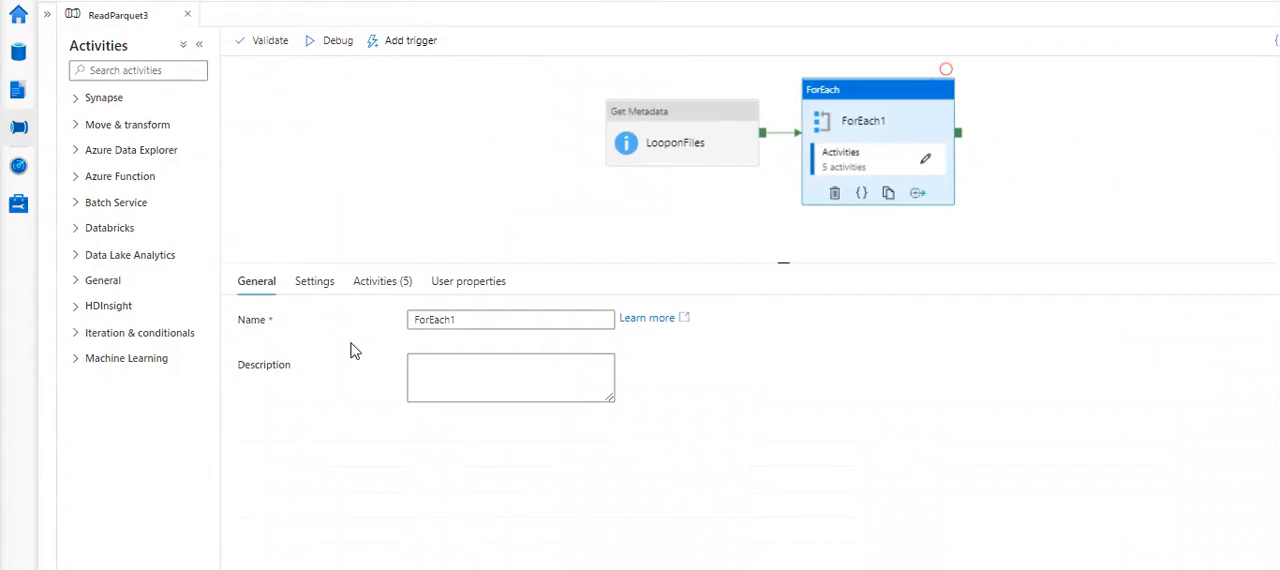
left_click(343, 181)
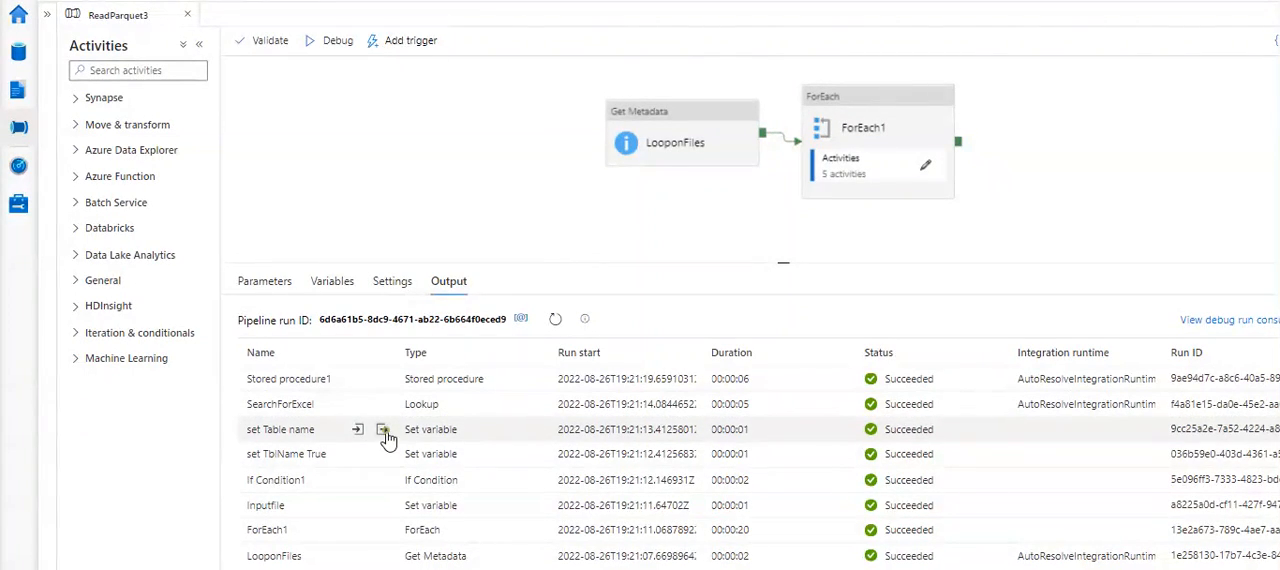
left_click(384, 432)
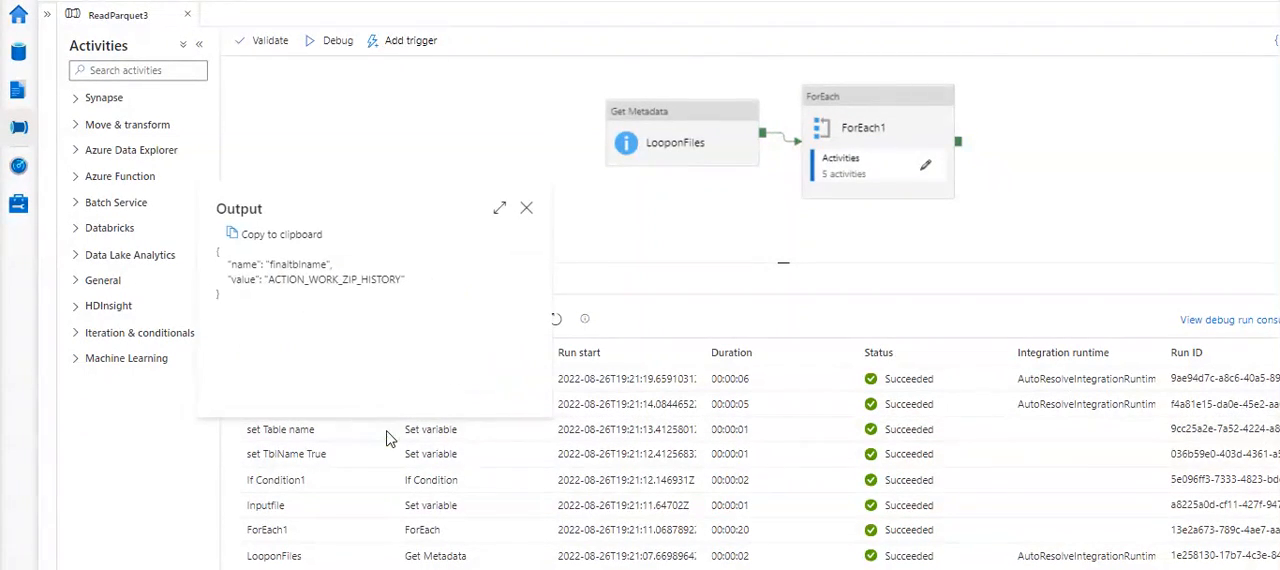
left_click(527, 210)
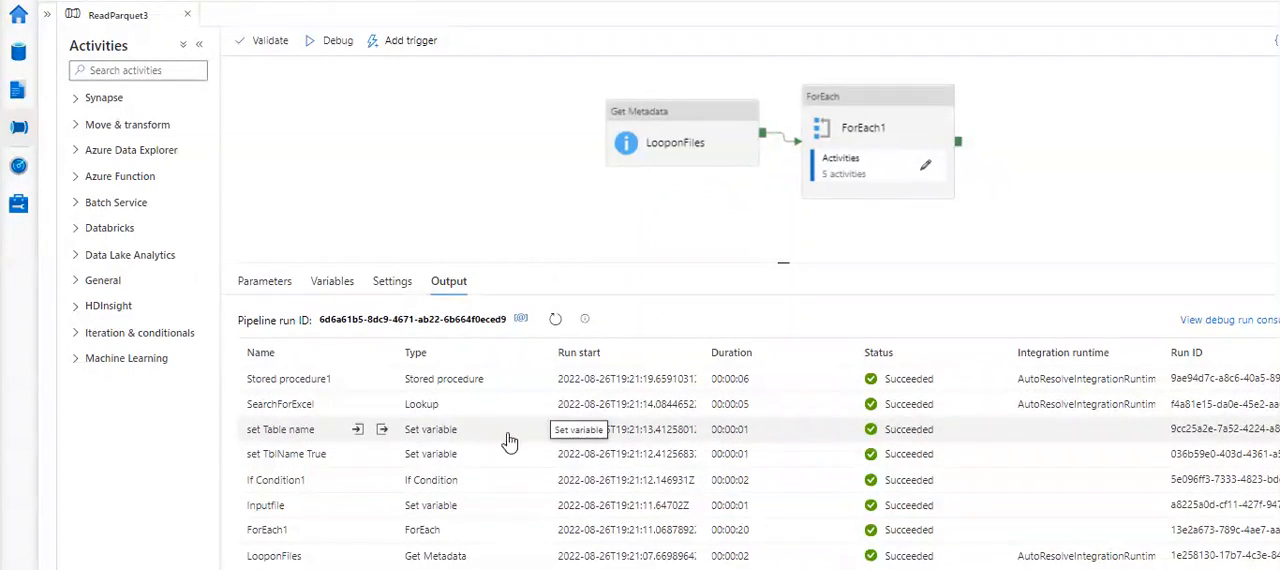
- Examine the column metadata records in the output JSON of the SearchForExcel lookup run and close the output
left_click(382, 407)
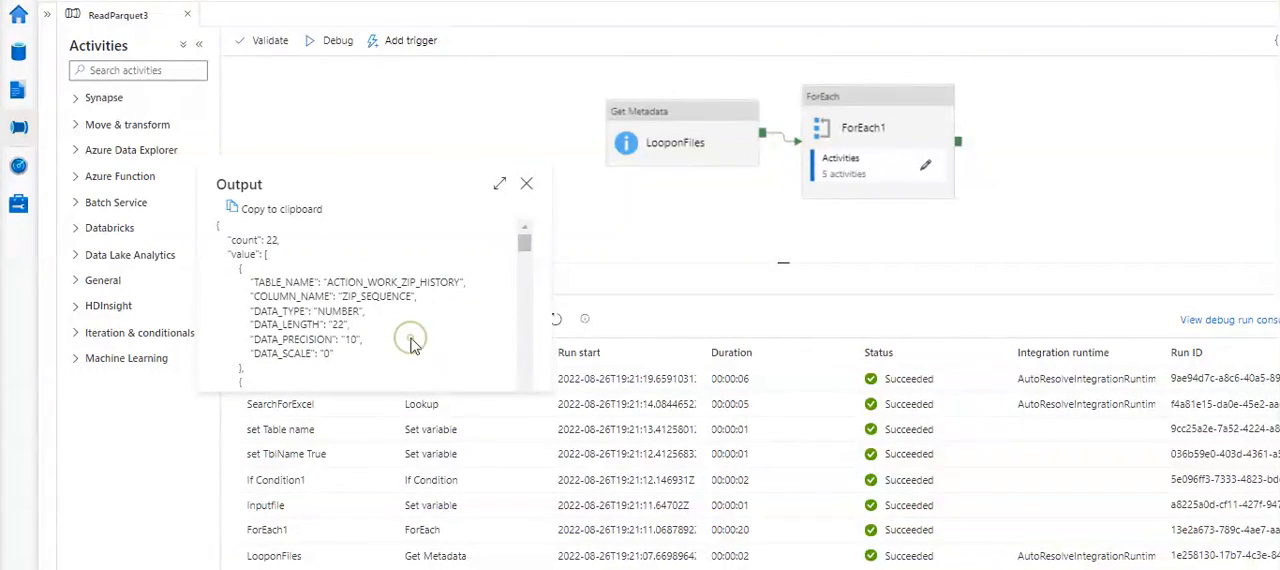
scroll(413, 345, "down", 10)
scroll(413, 345, "down", 3)
scroll(413, 345, "up", 15)
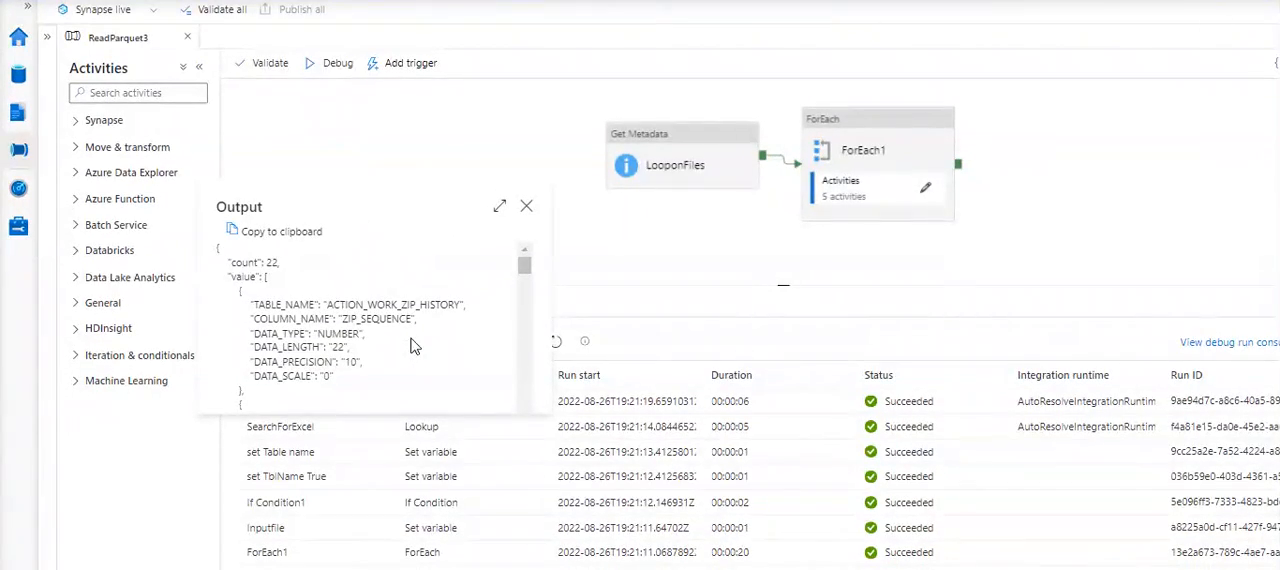
left_click(526, 210)
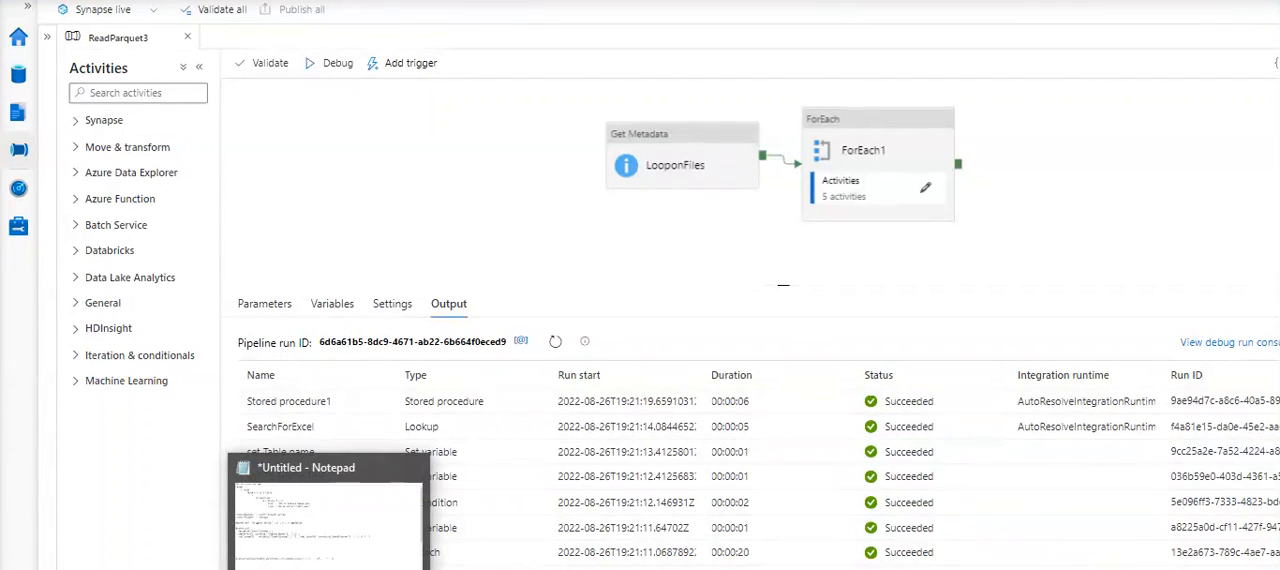
left_click(330, 505)
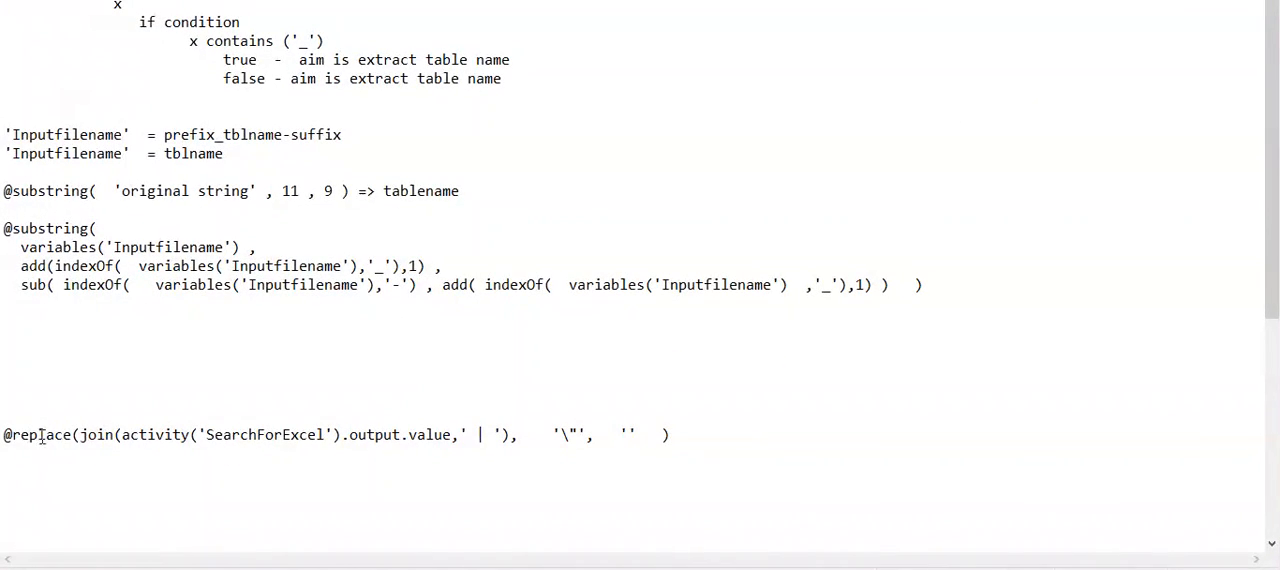
left_click_drag(203, 434, 455, 435)
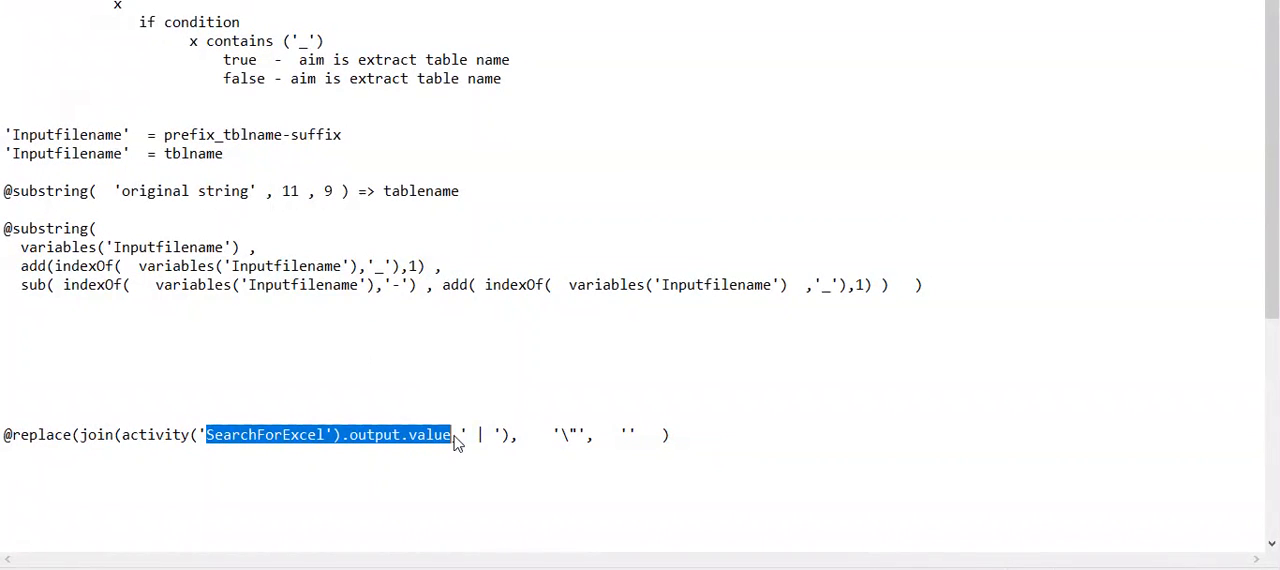
key("alt+Tab")
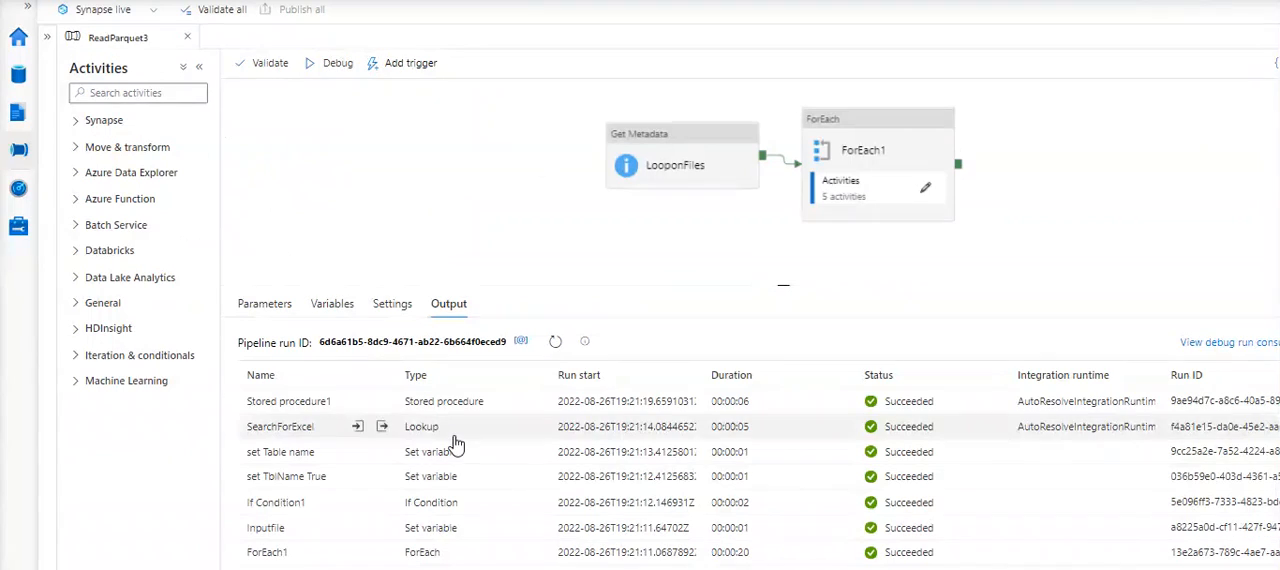
- Copy the SearchForExcel lookup output from its first column record onward into a new code editor document
left_click(382, 428)
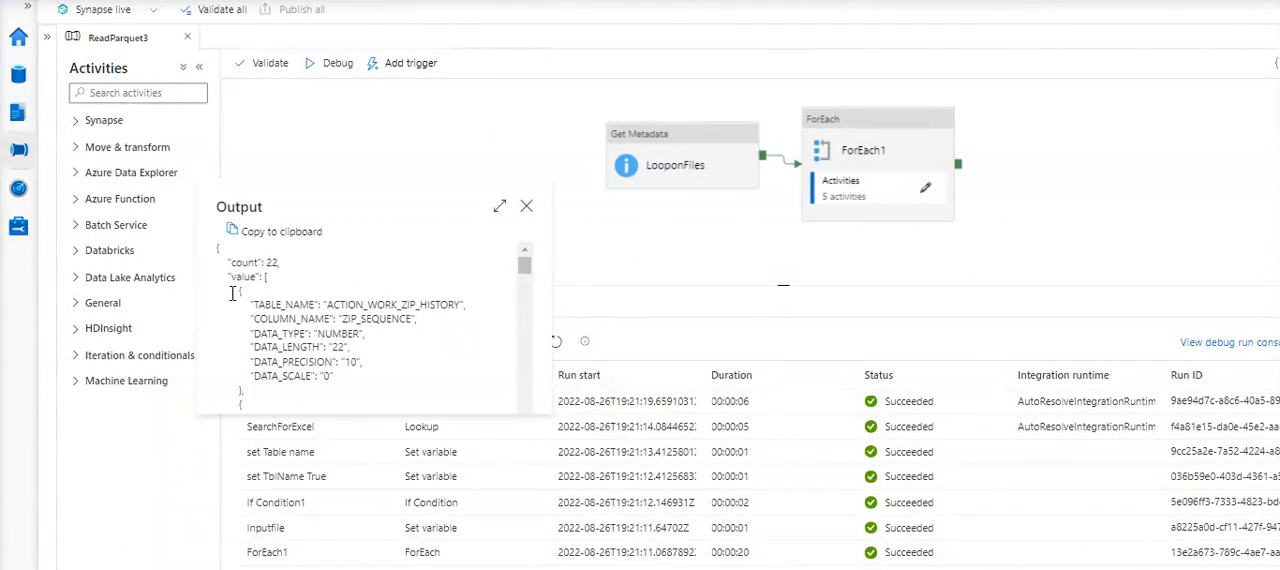
left_click_drag(296, 352, 388, 408)
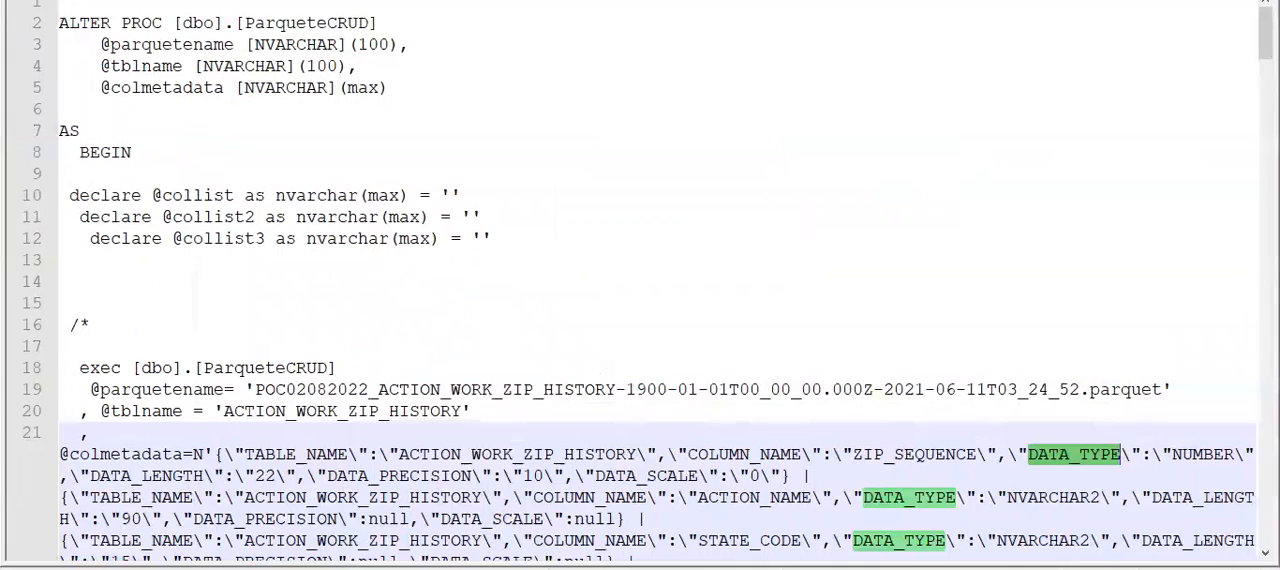
key("ctrl+n")
key("ctrl+v")
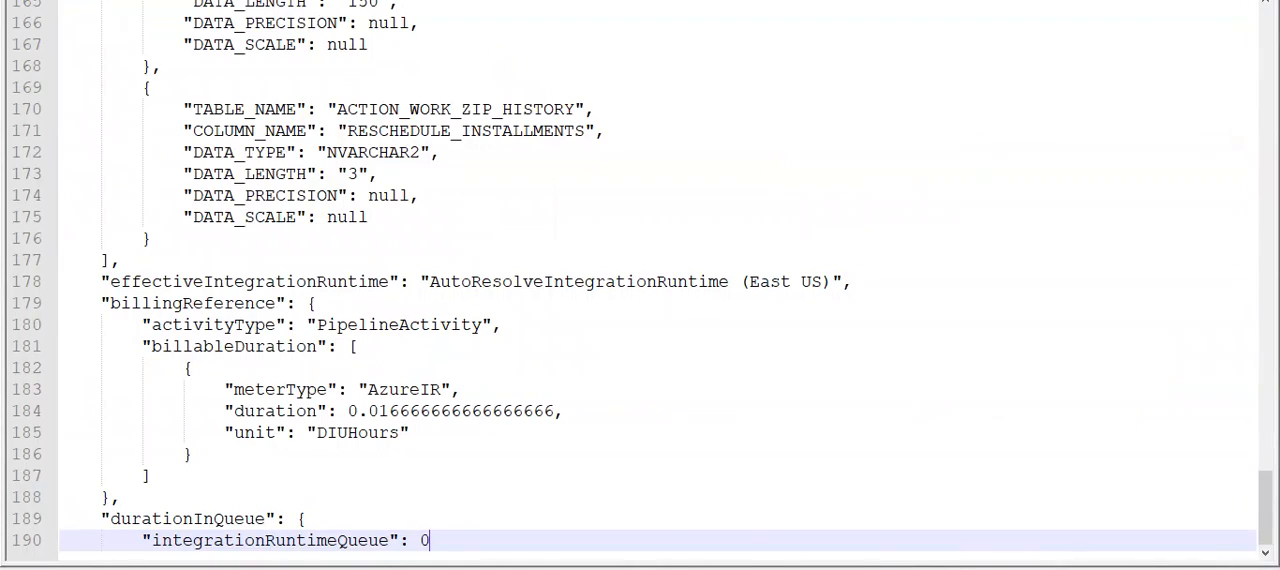
scroll(489, 124, "up", 20)
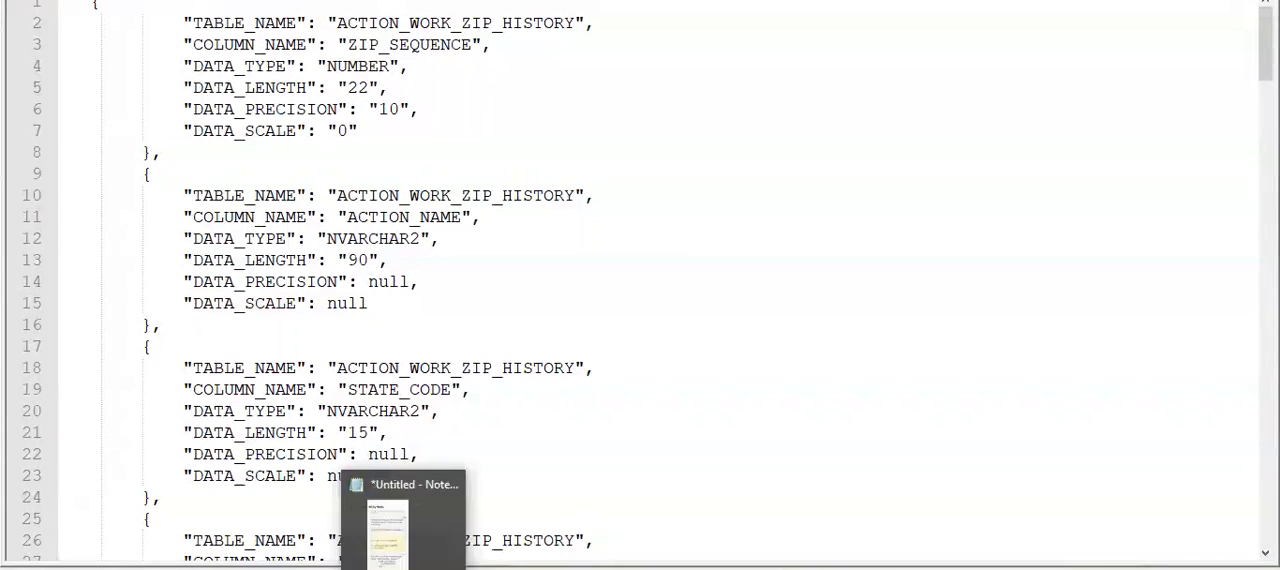
- Place the Notepad notes beside the copied JSON and compare its records with the join of activity('SearchForExcel').output.value using the ' | ' separator
left_click(402, 560)
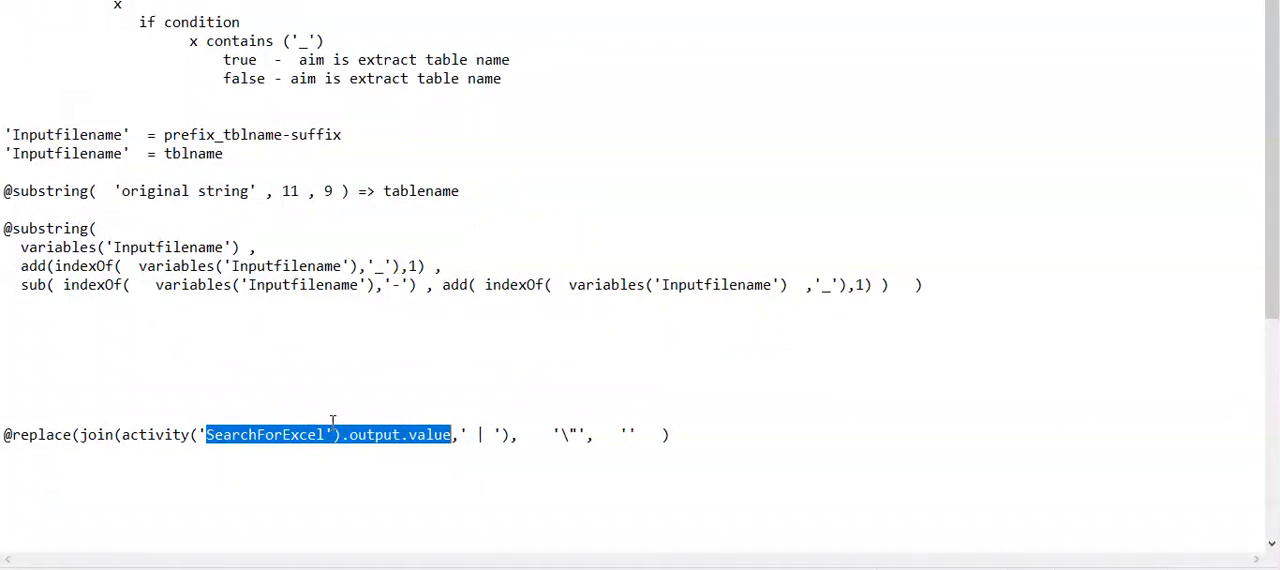
left_click_drag(590, 2, 858, 3)
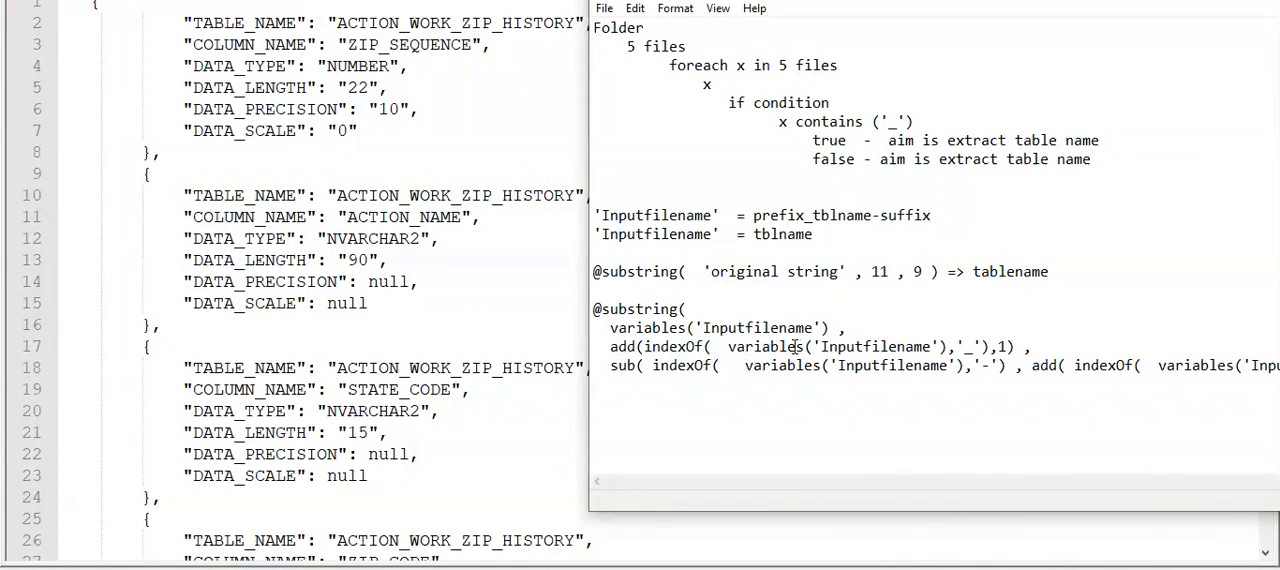
scroll(858, 367, "down", 5)
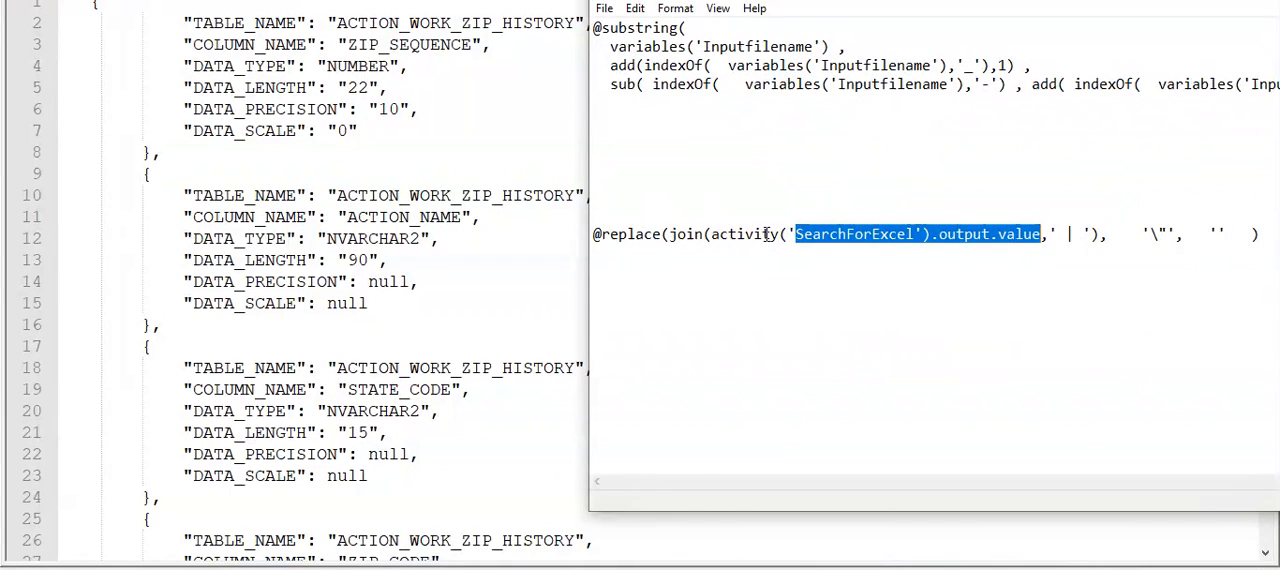
left_click_drag(711, 235, 1098, 232)
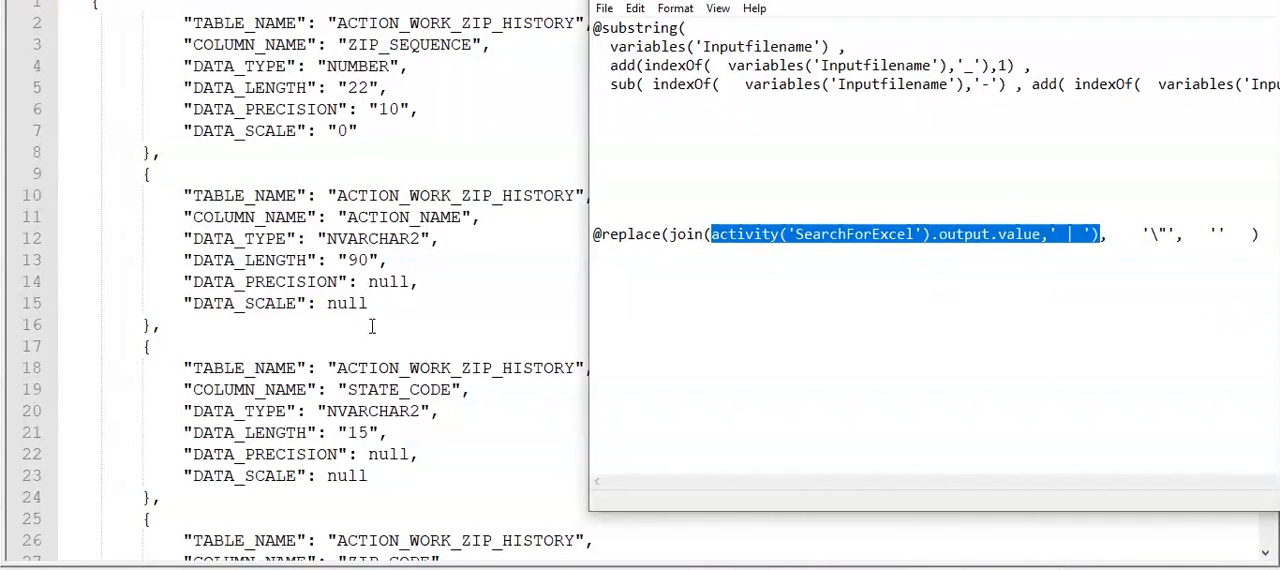
left_click(398, 281)
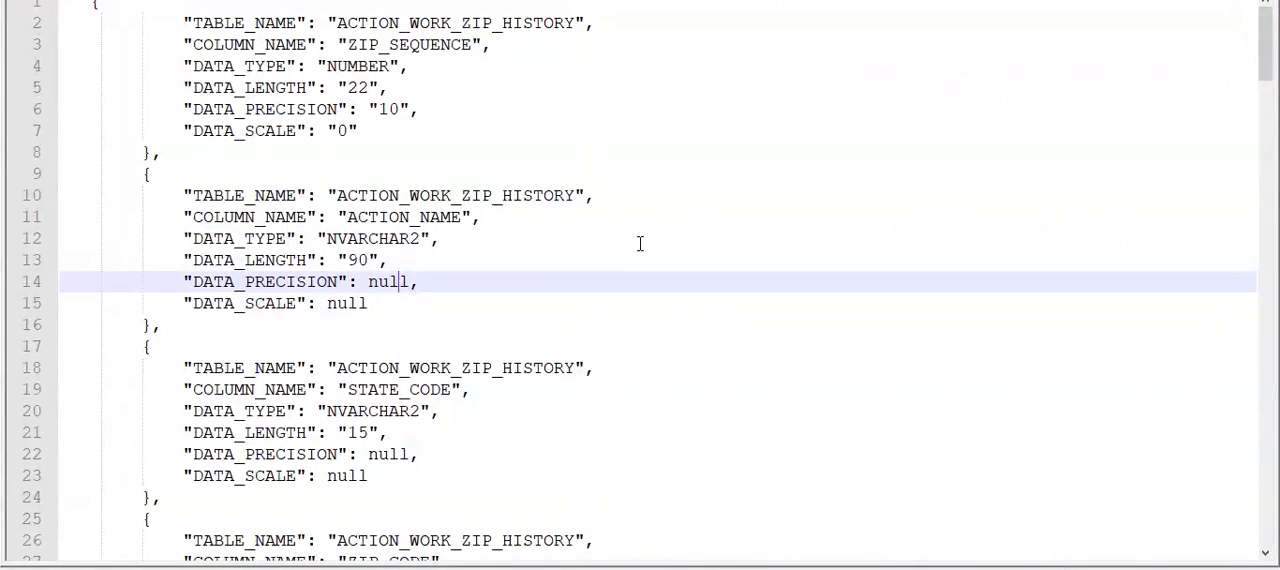
left_click(1140, 1)
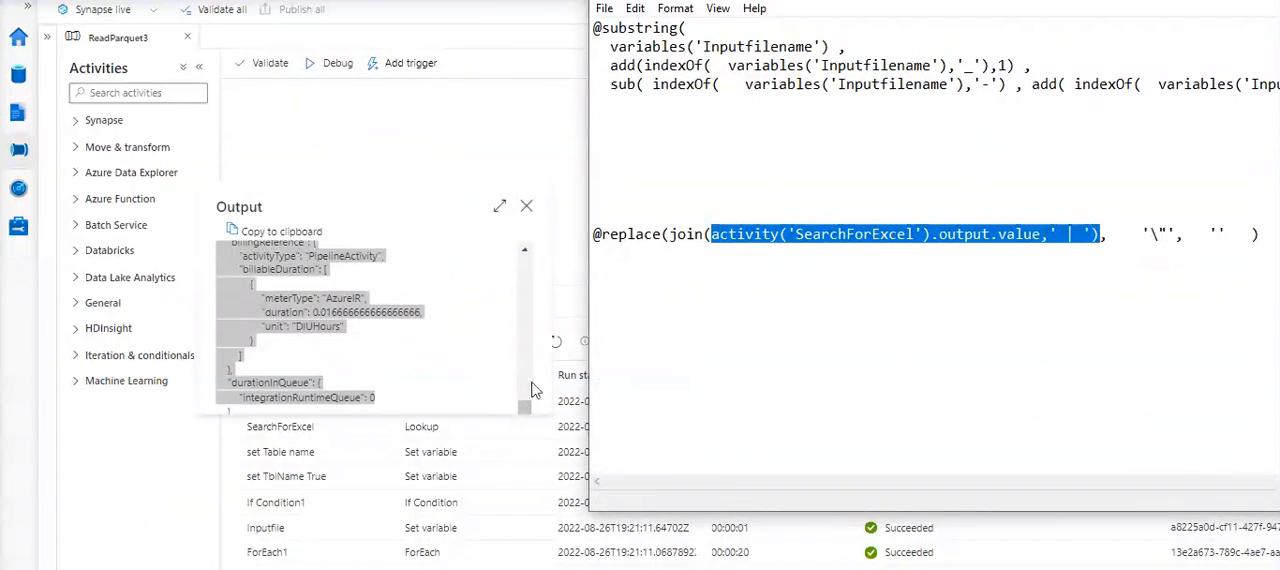
- Close the SearchForExcel output, then examine the output of the Stored procedure1 run and close it
left_click(456, 134)
left_click(526, 206)
mouse_move(383, 406)
left_click(382, 403)
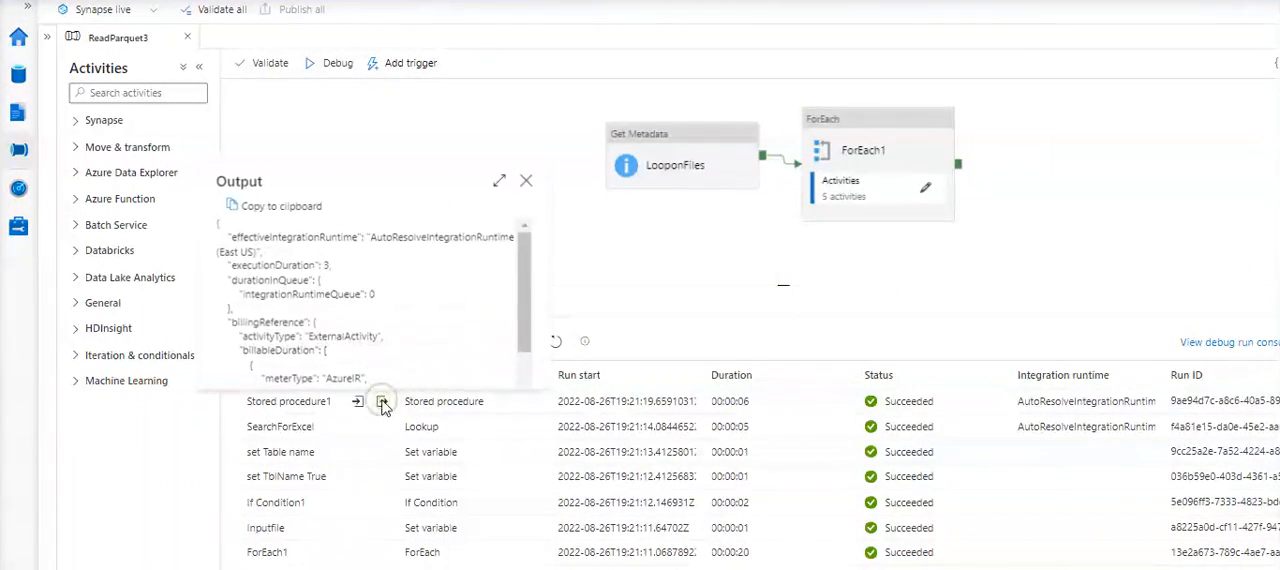
scroll(405, 330, "down", 2)
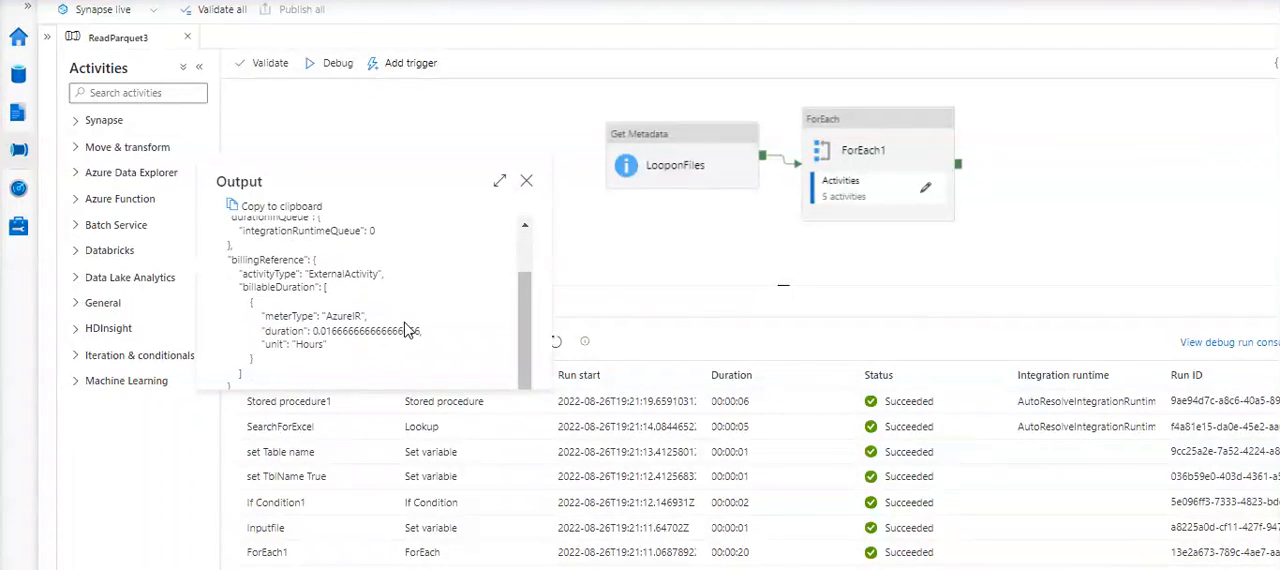
left_click(524, 186)
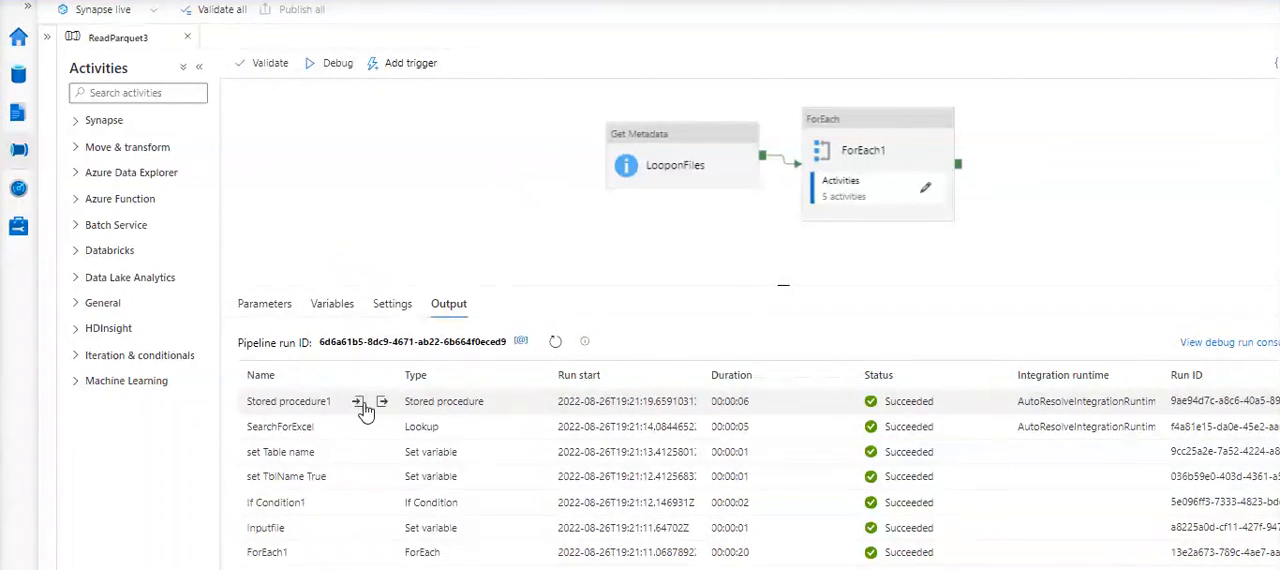
- Copy the stored procedure parameters from the Stored procedure1 run's input into an empty code editor document and turn off word wrap
left_click(363, 406)
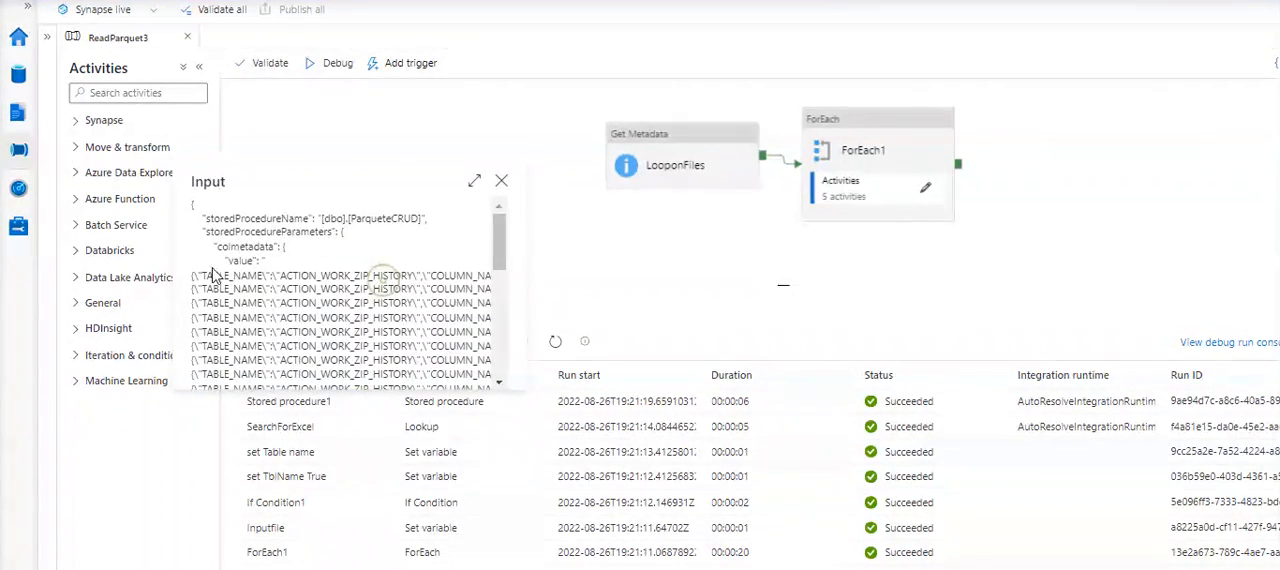
left_click_drag(204, 261, 408, 362)
key("alt+Tab")
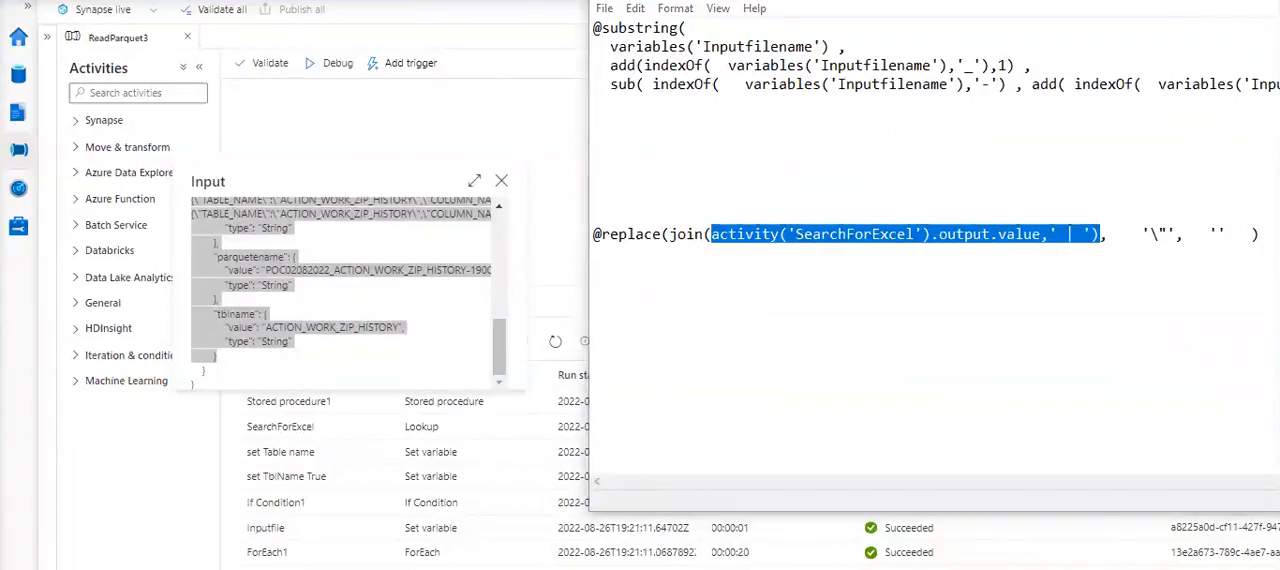
left_click(685, 569)
key("ctrl+a")
key("ctrl+v")
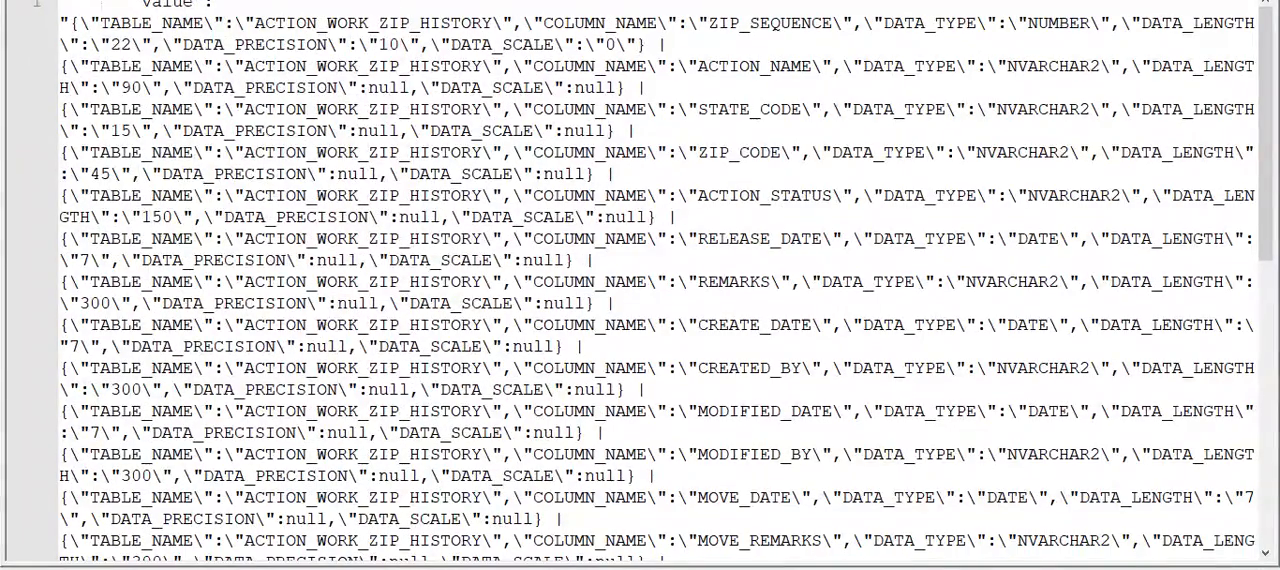
left_click(122, 0)
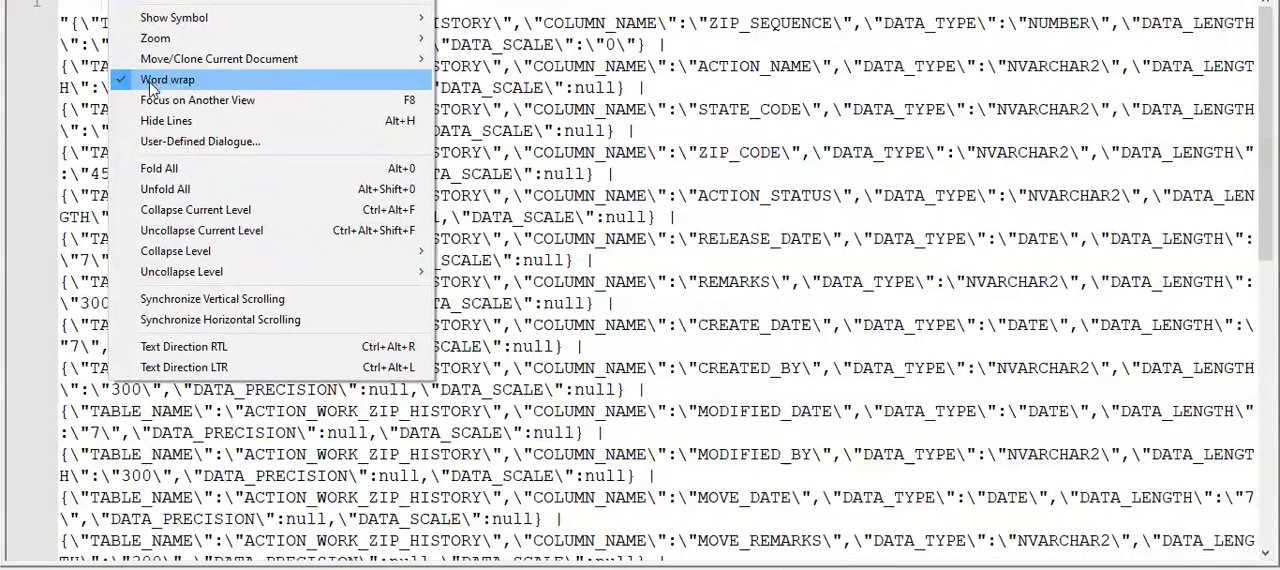
left_click(150, 84)
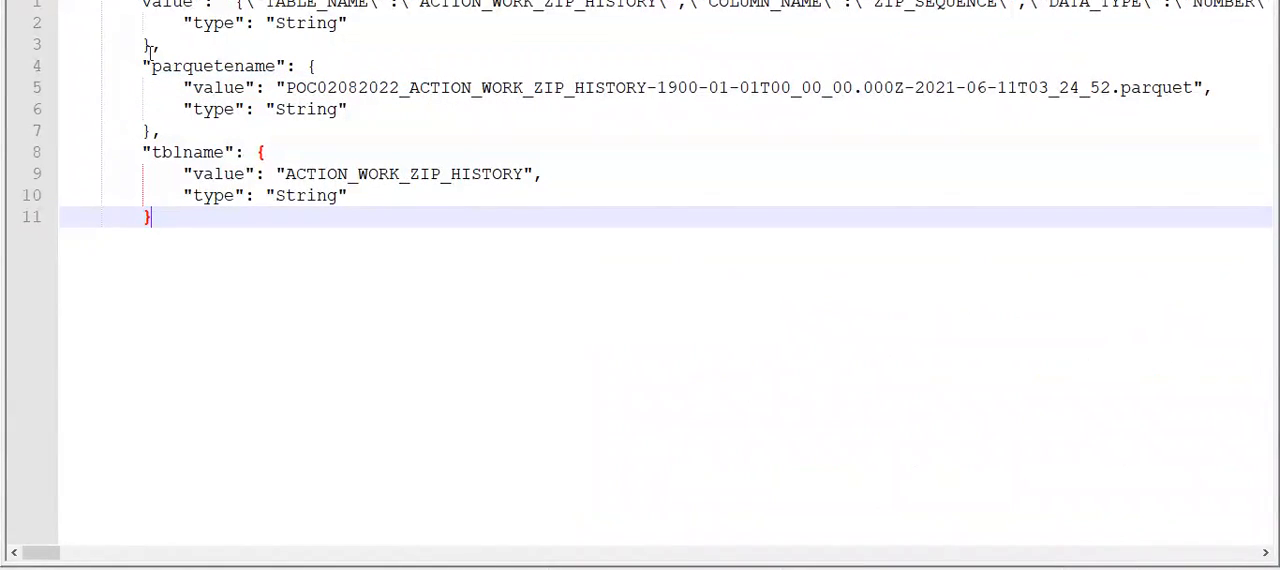
- Examine the column metadata value, parquetename and tblname parameters in the pasted stored procedure input
left_click_drag(127, 7, 346, 49)
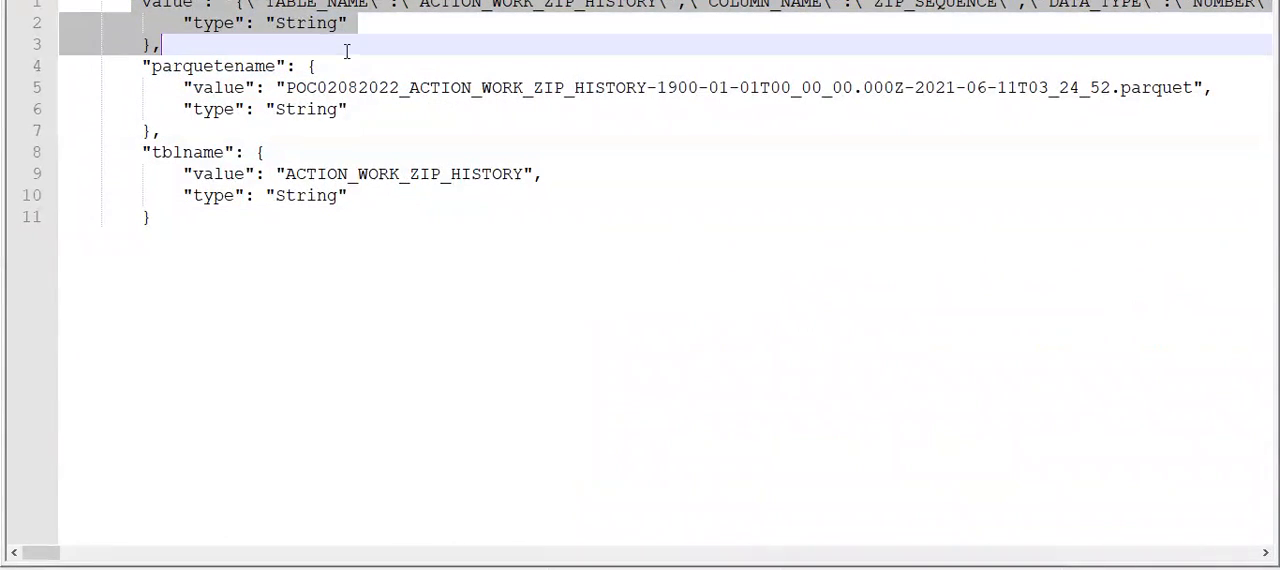
left_click(162, 63)
left_click_drag(162, 63, 245, 160)
left_click(194, 172)
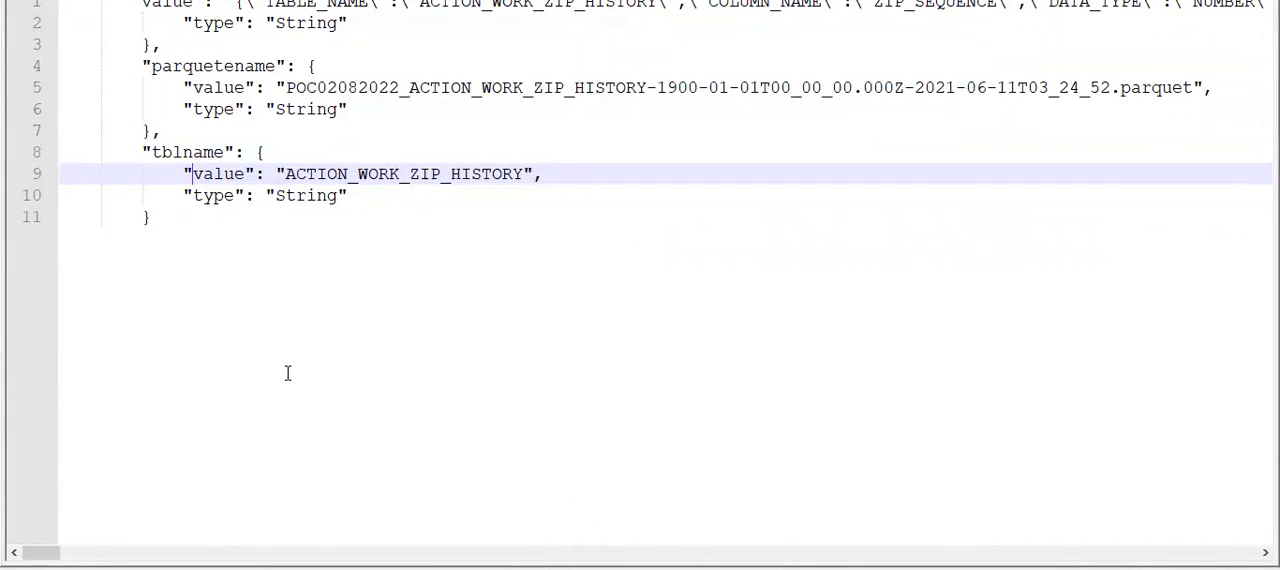
left_click(319, 381)
- Copy the missing "colmetadata": { header from the Stored procedure1 input to the start of the pasted text and delete its duplicate "value" text
mouse_move(918, 569)
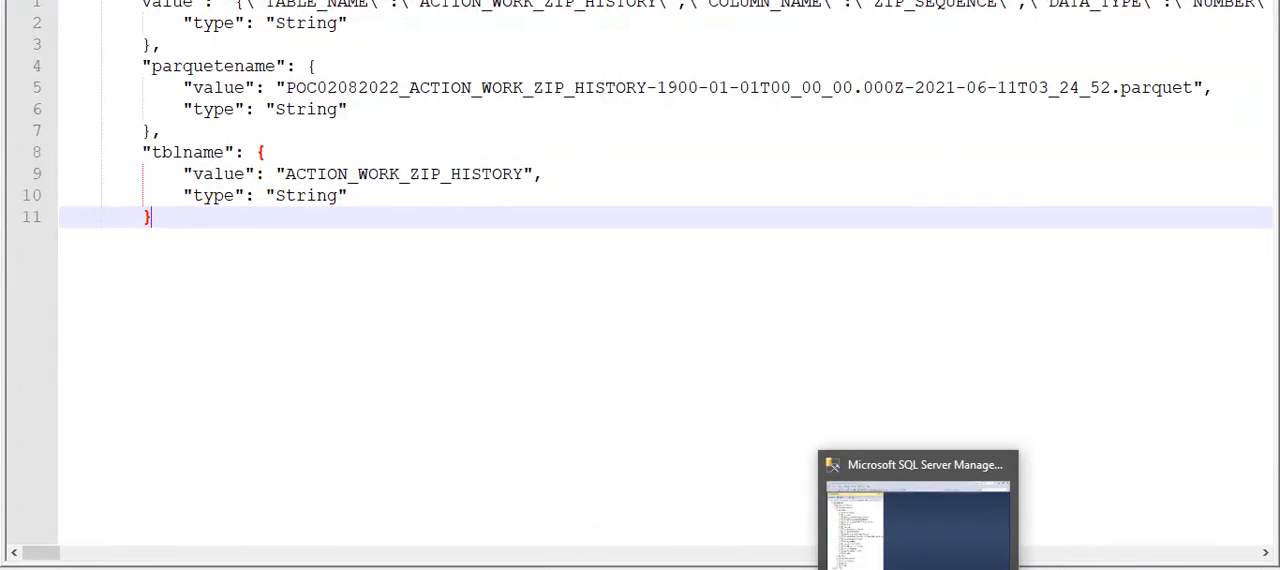
left_click(872, 569)
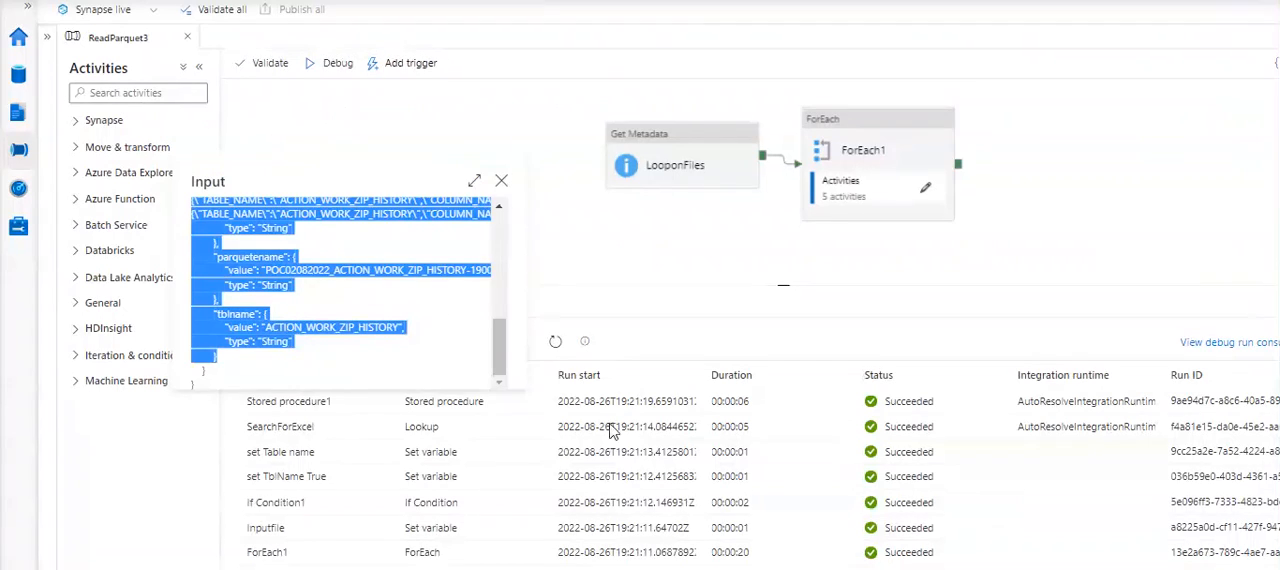
scroll(376, 301, "up", 10)
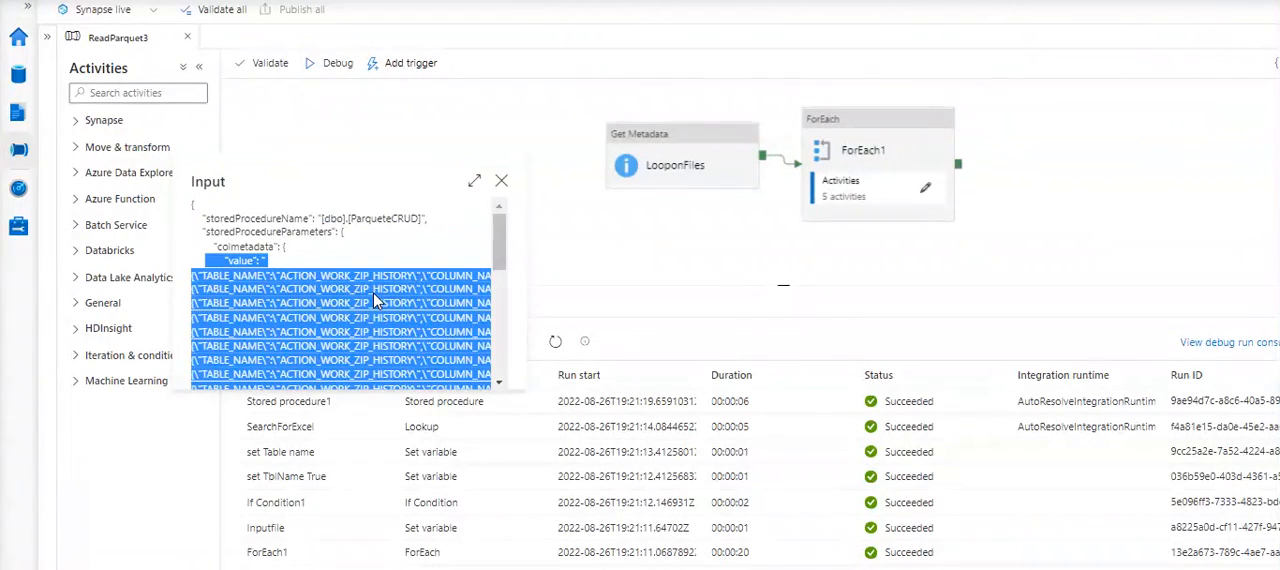
left_click(218, 248)
left_click_drag(213, 247, 300, 265)
key("ctrl+c")
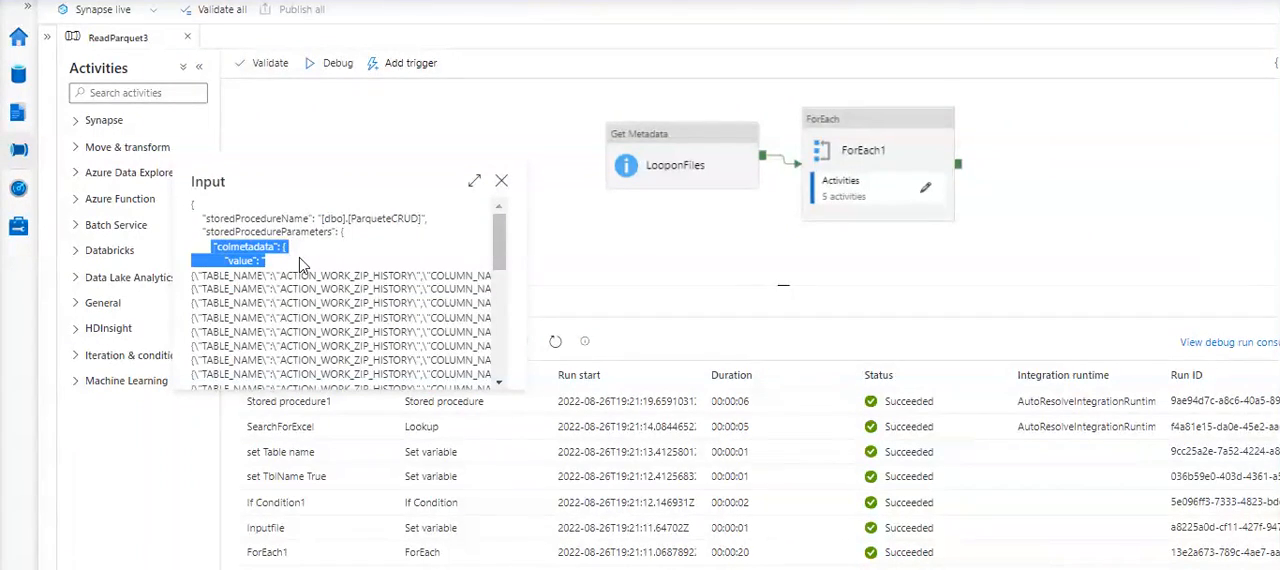
key("alt+Tab")
key("ctrl+Home")
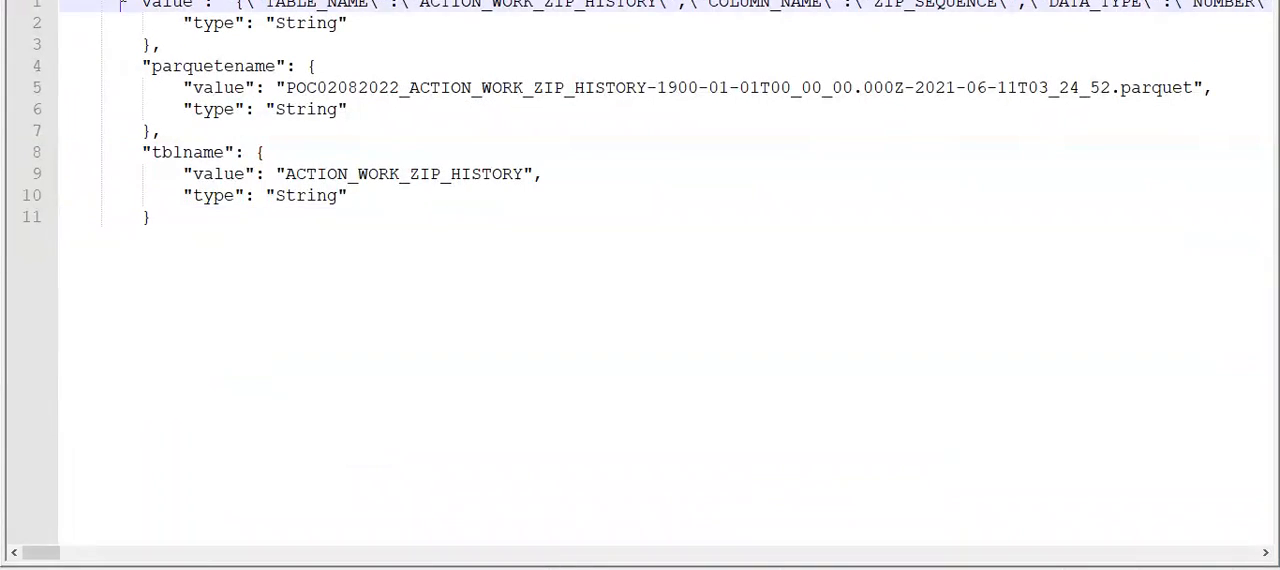
key("ctrl+v")
key("Return")
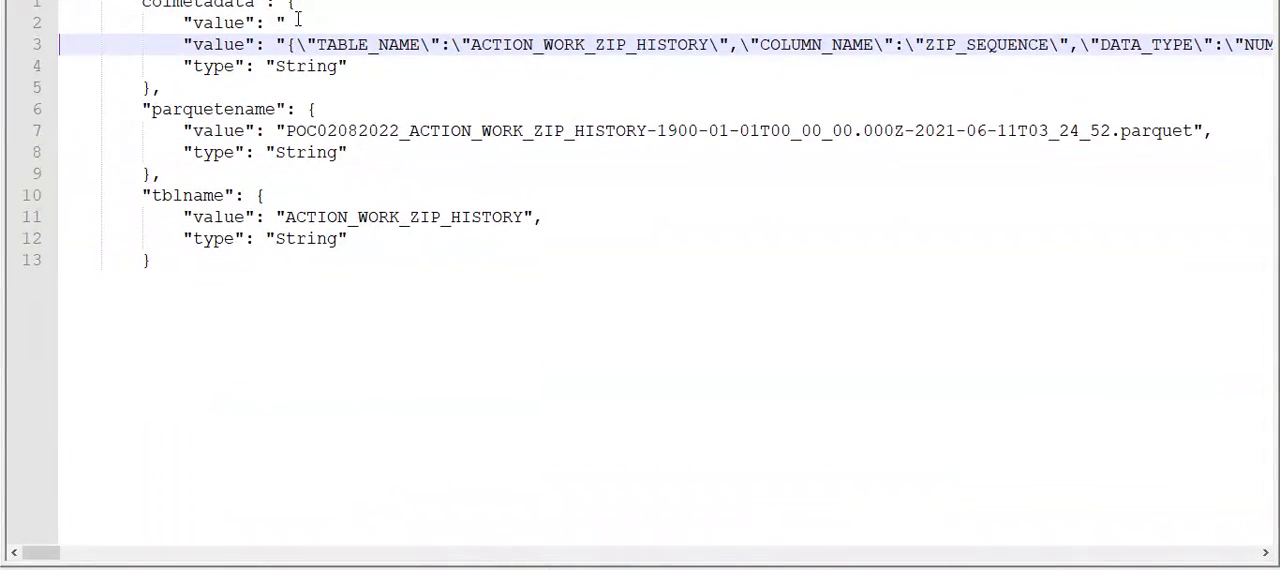
left_click_drag(287, 22, 166, 26)
key("BackSpace")
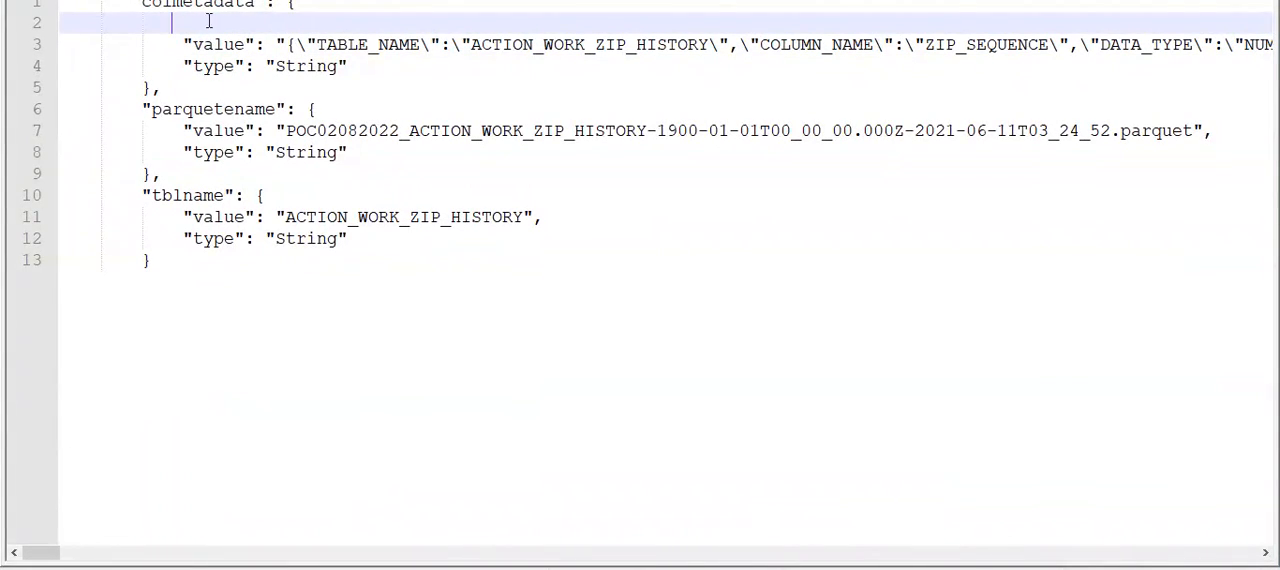
- Break the colmetadata value onto new lines before its first record and before DATA_TYPE, comparing it with the copied lookup output
left_click(288, 44)
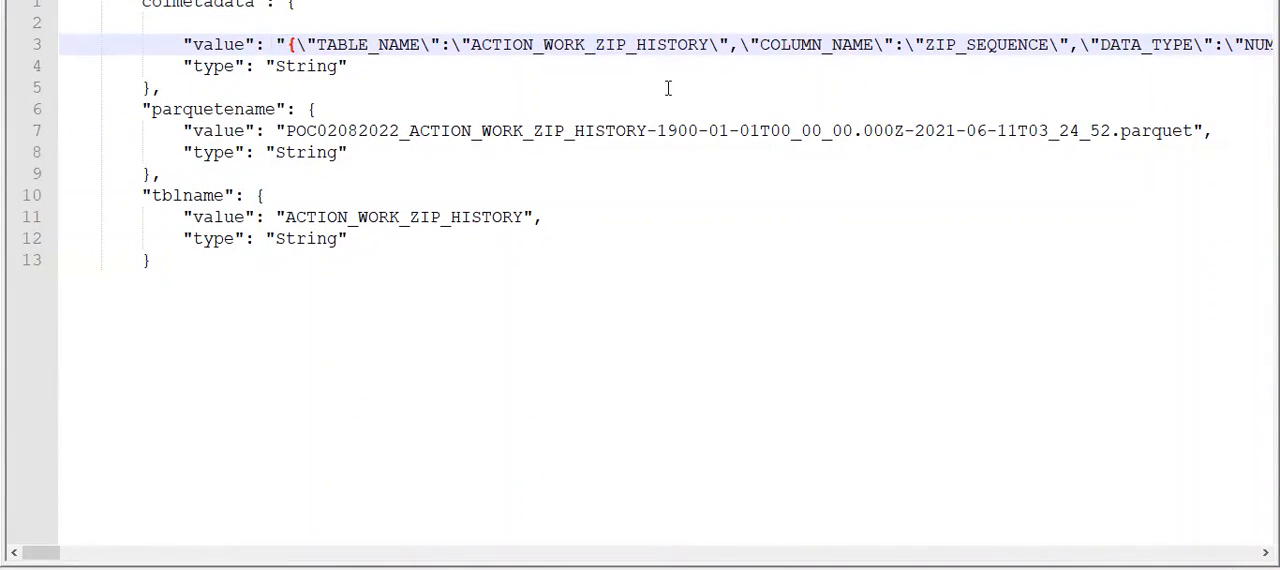
key("Return")
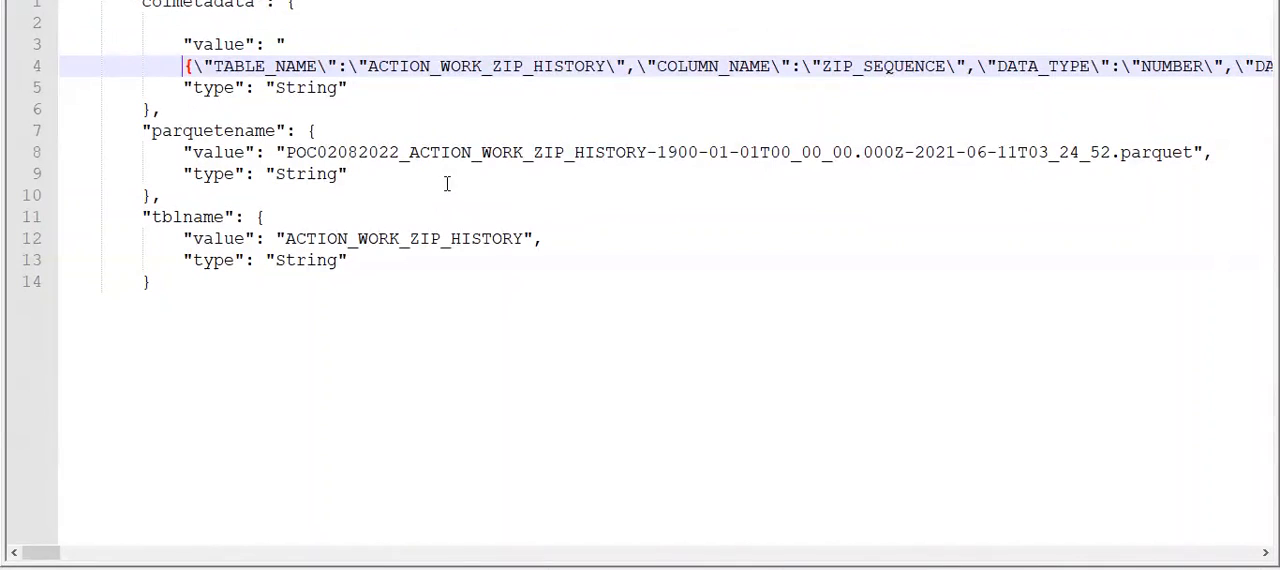
key("ctrl+Tab")
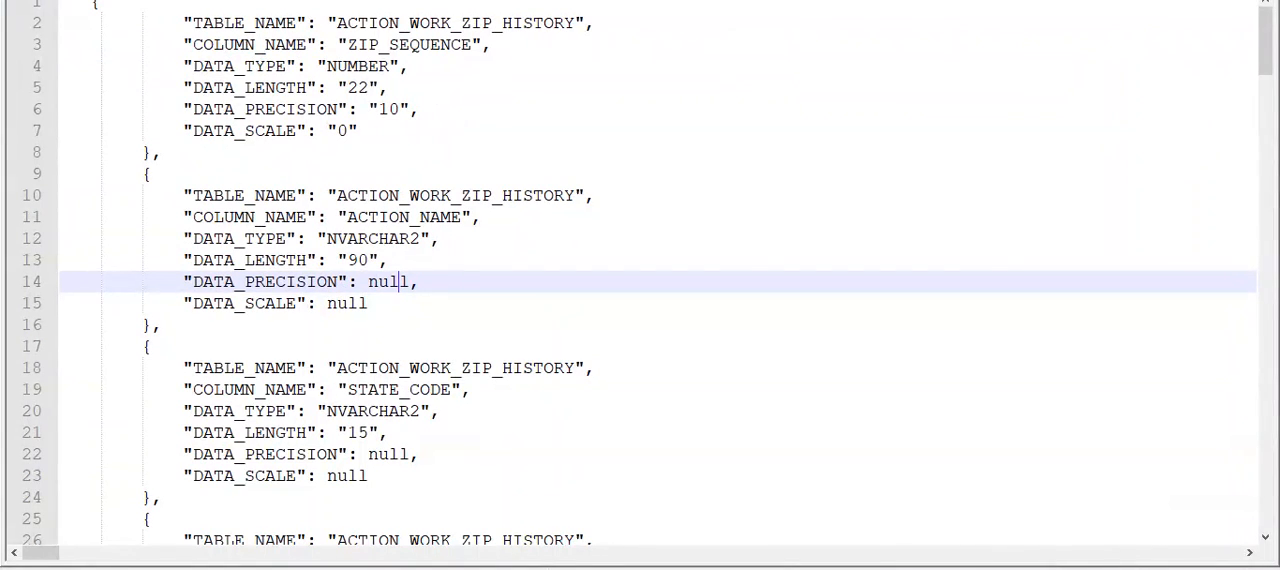
key("ctrl+Tab")
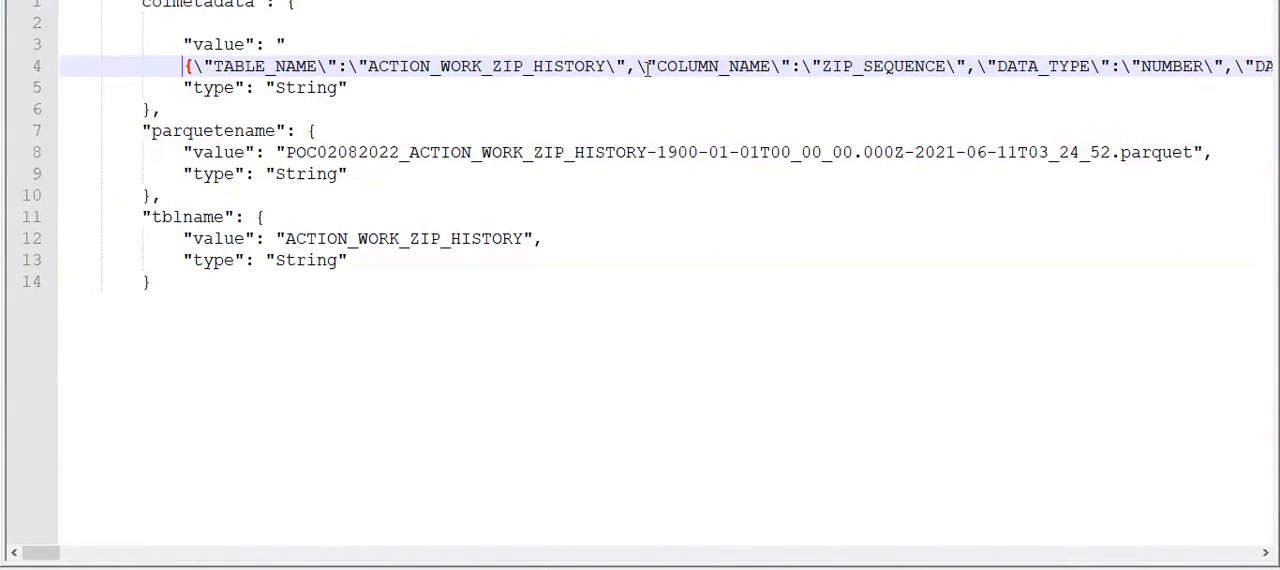
left_click(821, 66)
key("Return")
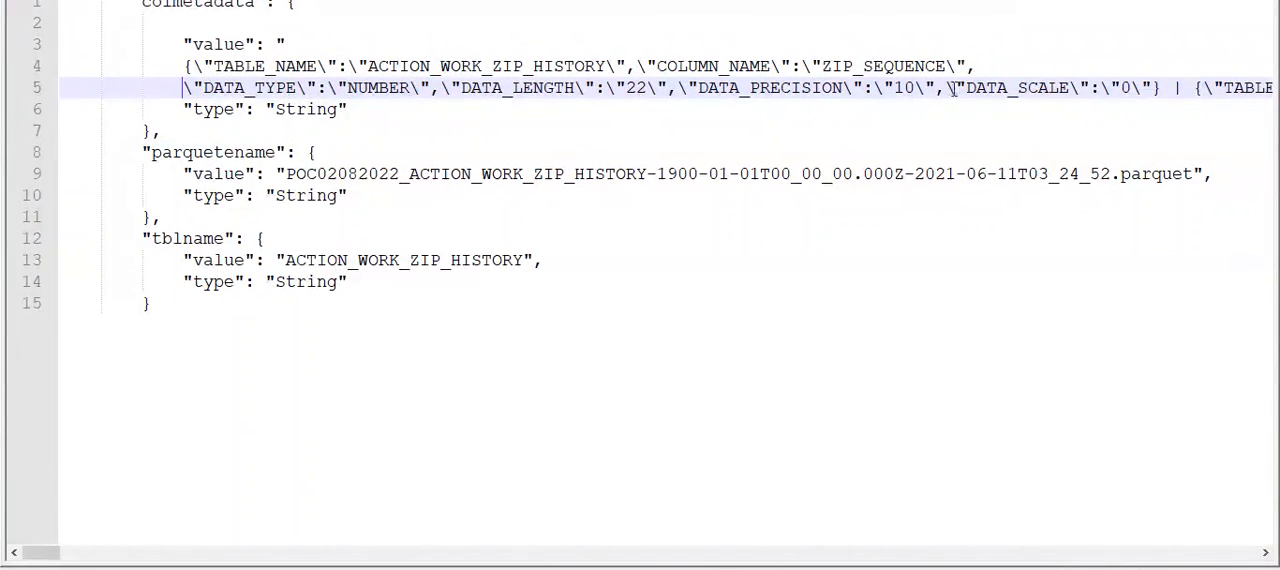
- Separate the first colmetadata record, the | separator and the second record onto their own lines, comparing them with the copied lookup output
left_click(1162, 88)
key("Return")
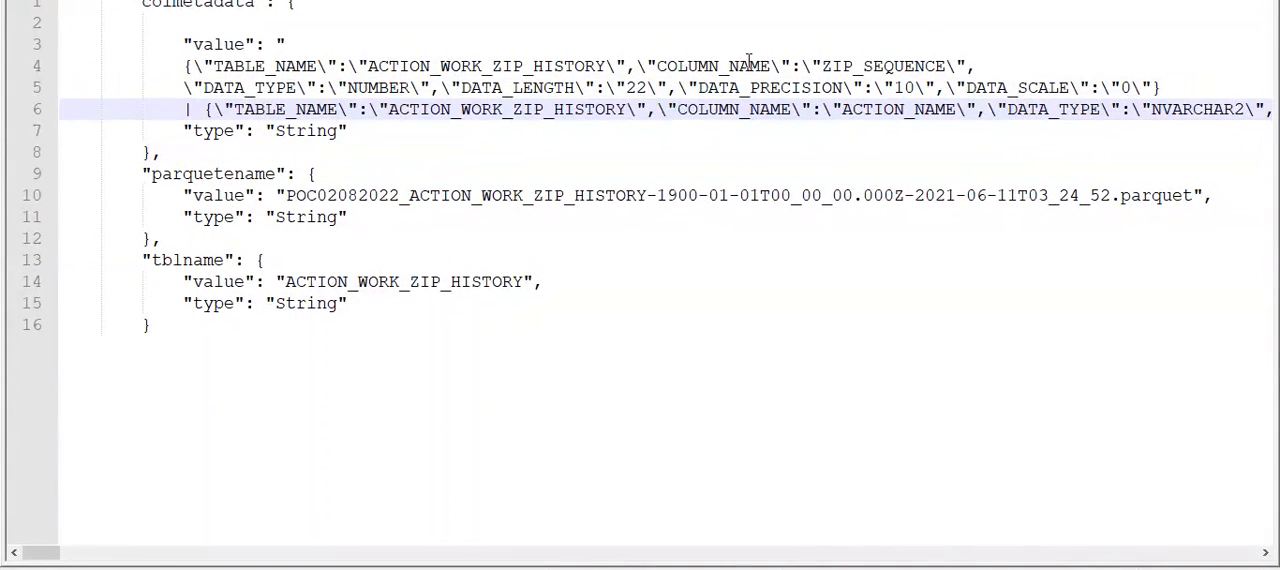
key("Return")
key("Return")
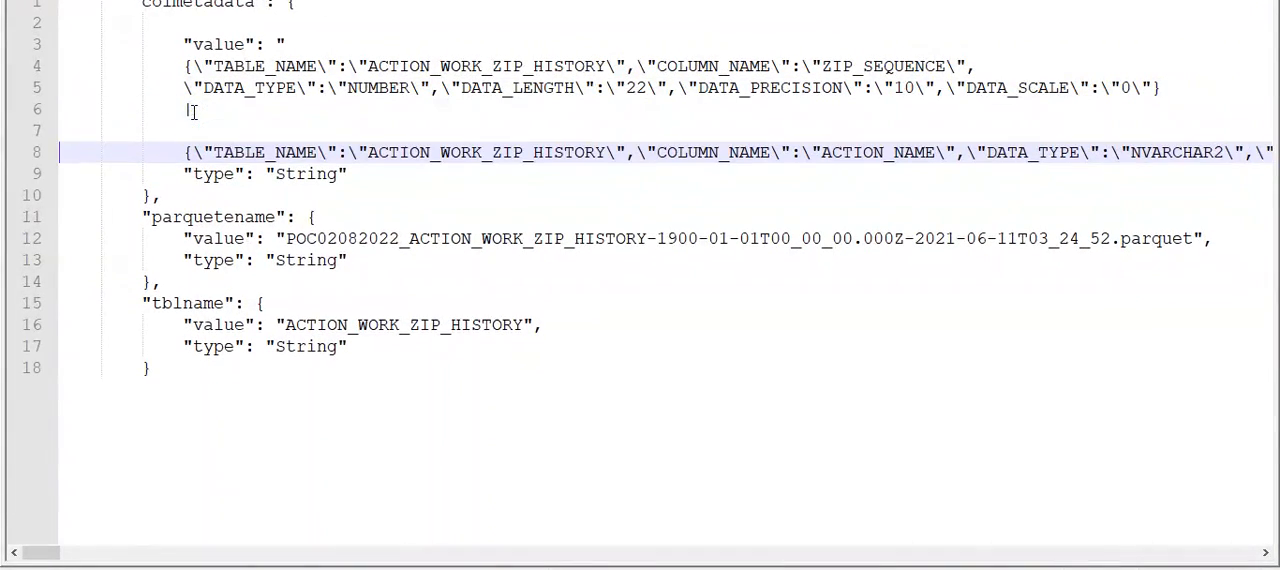
left_click(184, 109)
key("Return")
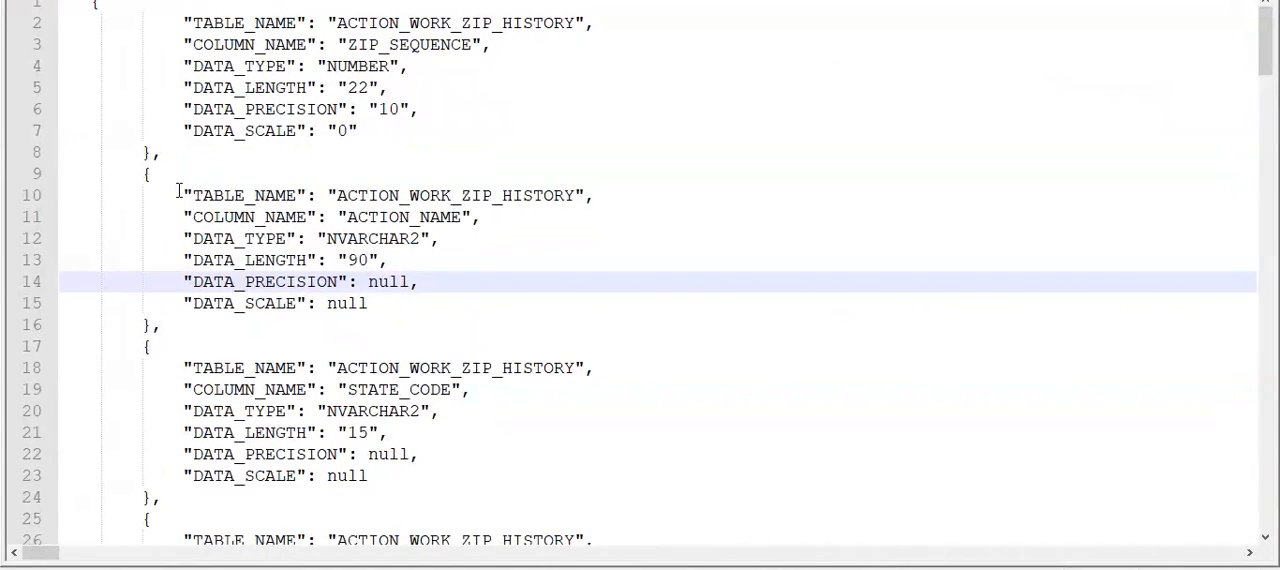
left_click(82, 7)
key("Tab")
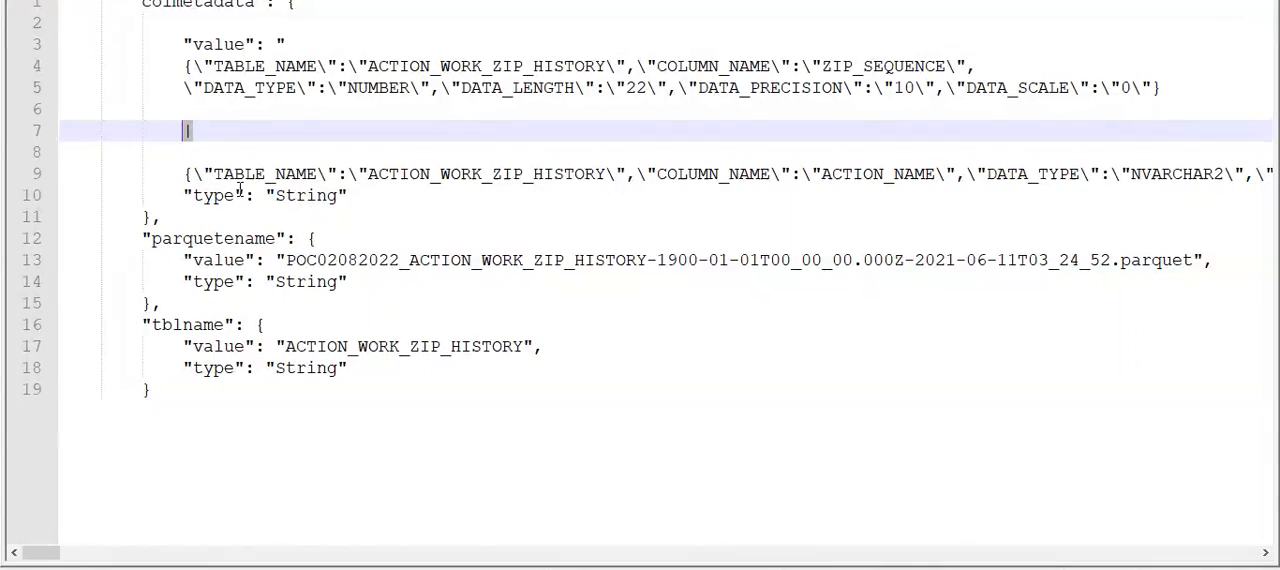
- Turn on word wrap for the pasted stored procedure input to fit the long line of remaining column records
left_click(1118, 174)
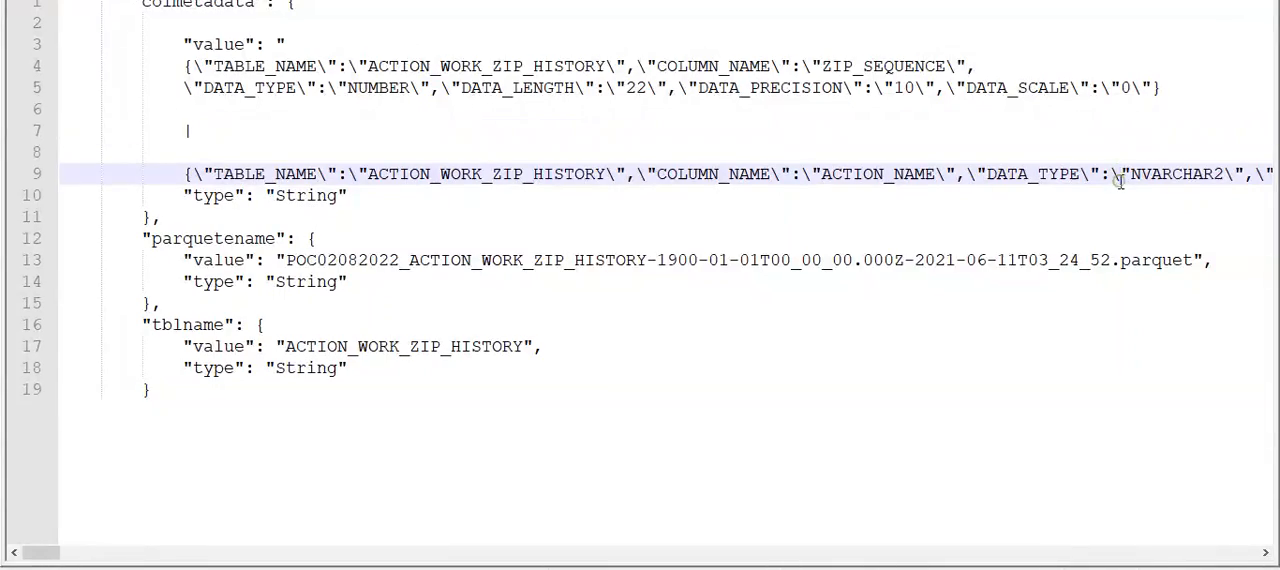
scroll(1120, 180, "right", 5)
scroll(1120, 180, "right", 4)
scroll(1120, 180, "left", 9)
key("alt+v")
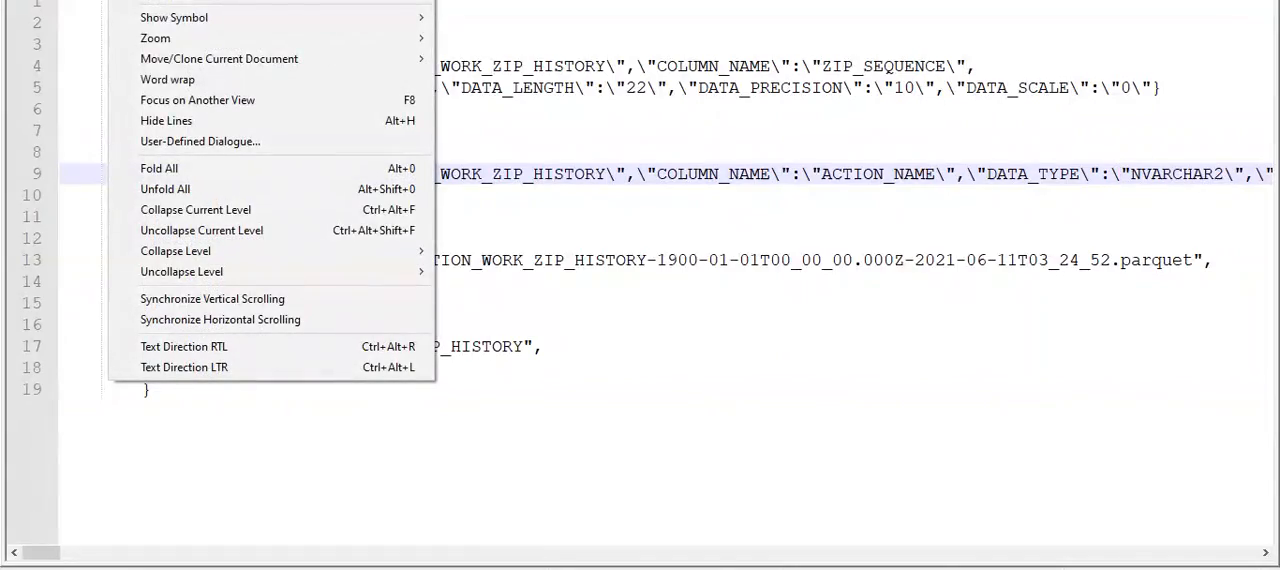
left_click(168, 80)
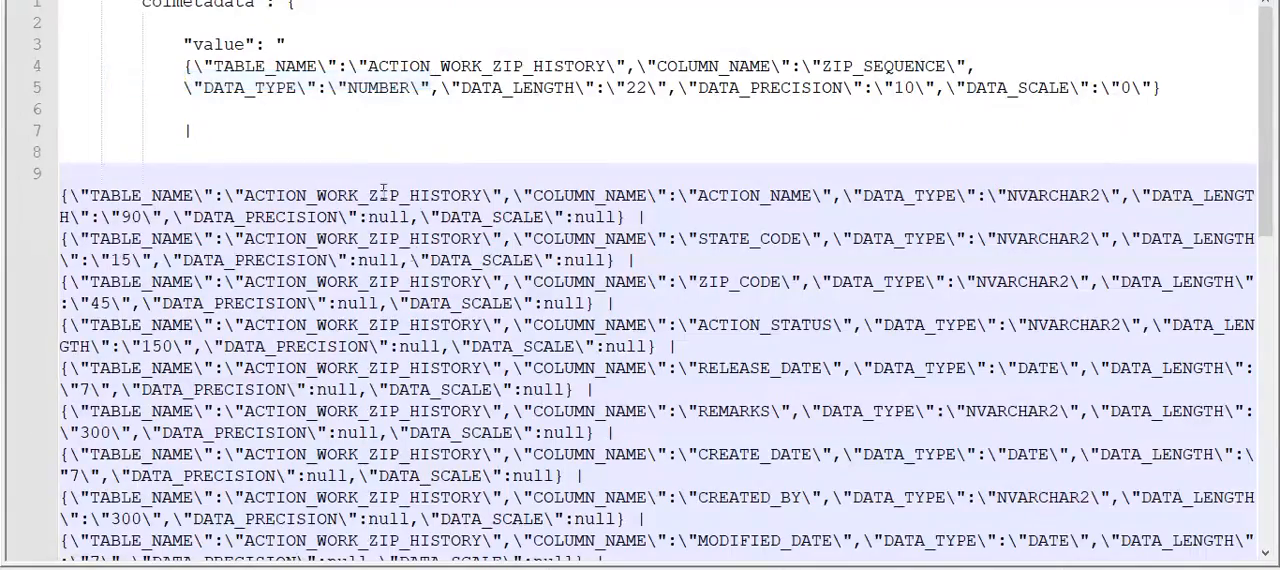
- Examine the | separators between the wrapped column metadata records in the pasted stored procedure input
scroll(414, 275, "down", 10)
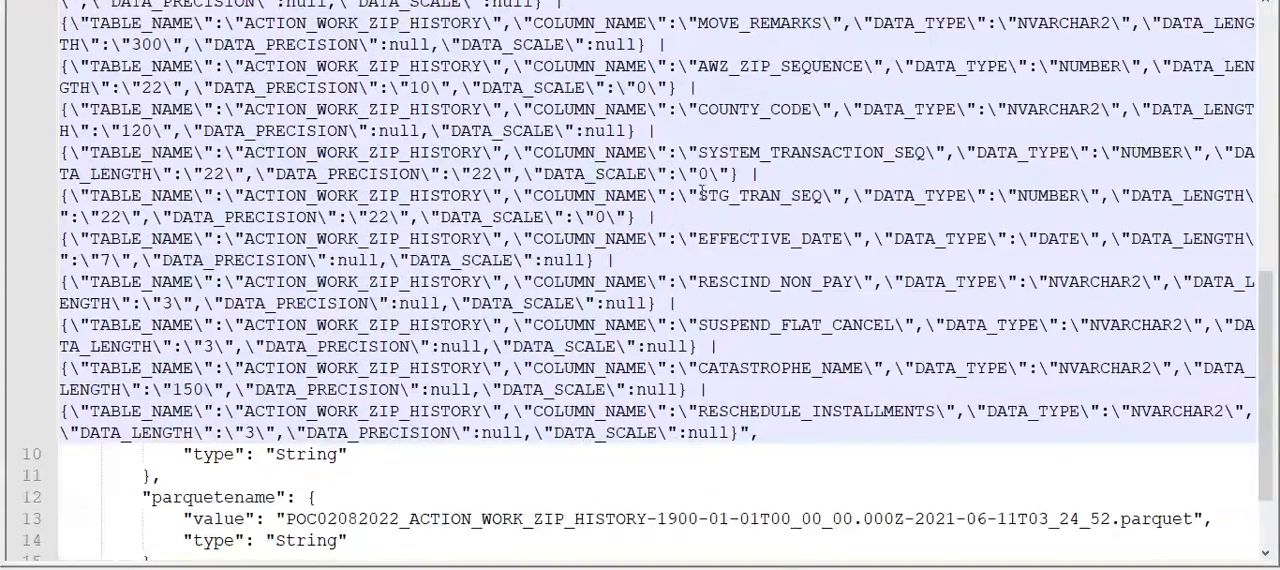
double_click(650, 216)
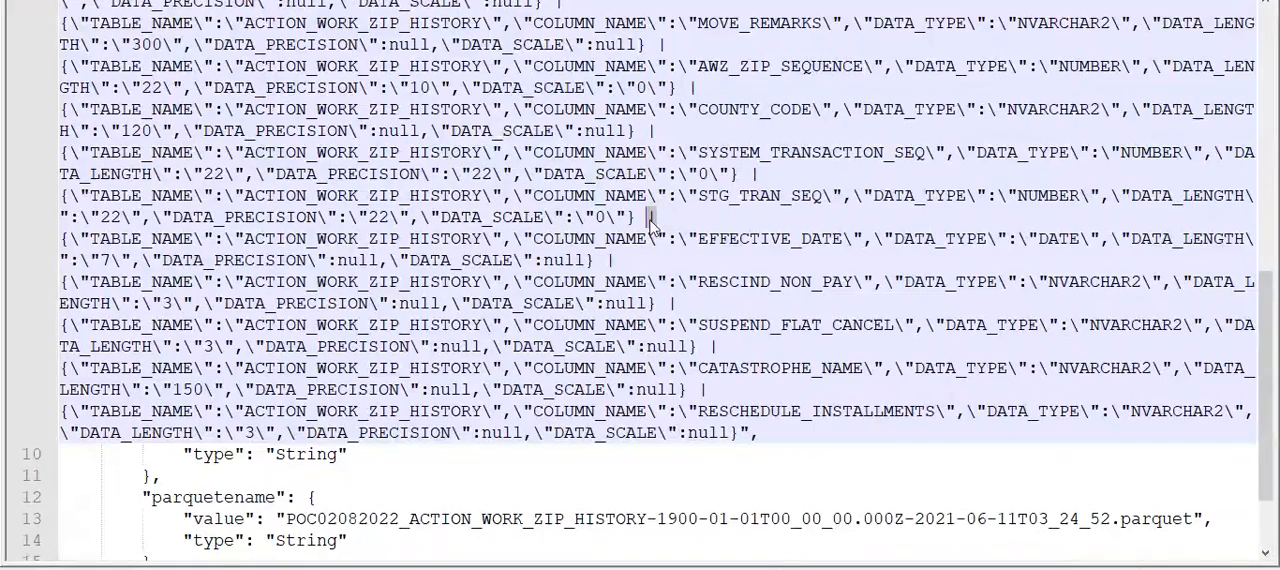
double_click(612, 260)
scroll(710, 386, "up", 10)
scroll(377, 238, "down", 10)
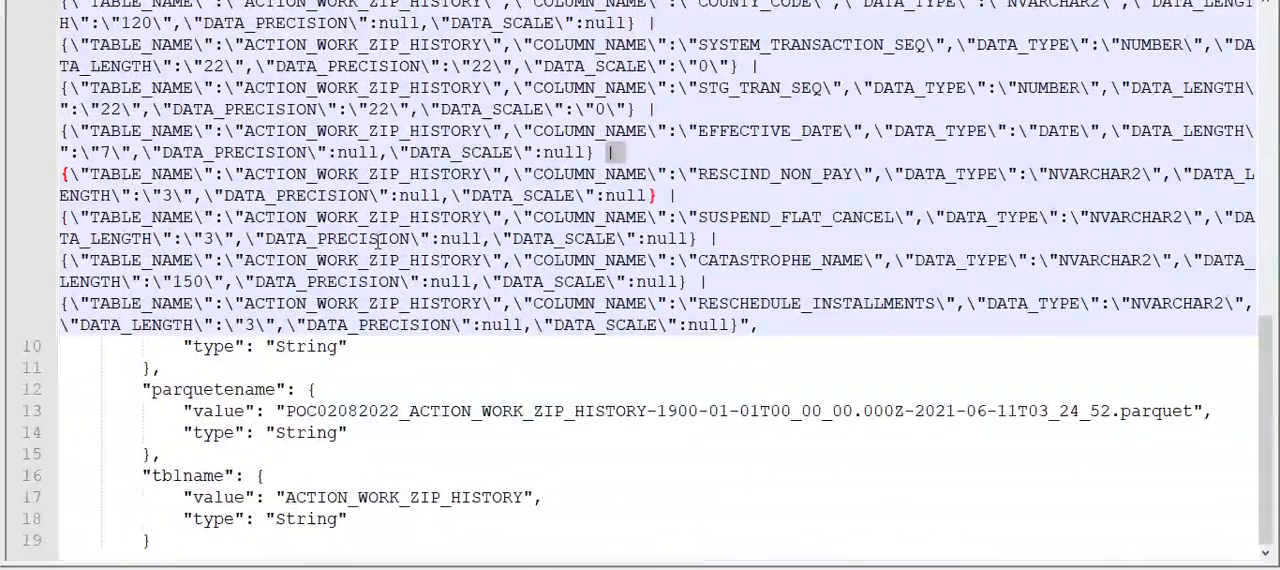
scroll(377, 238, "up", 10)
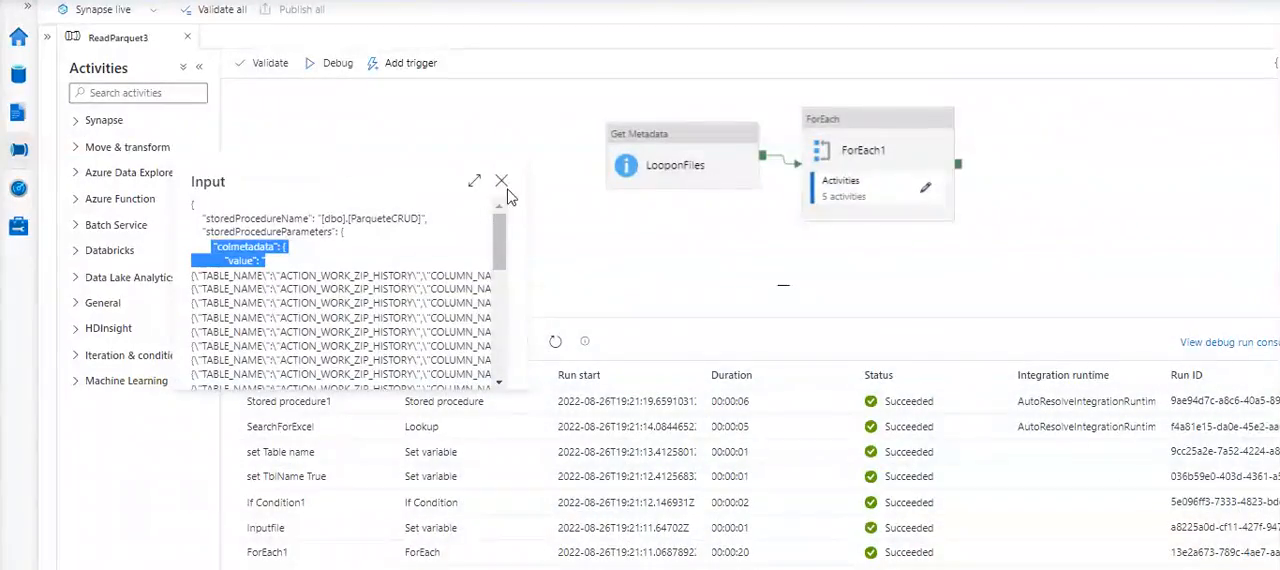
- In Synapse Studio, close the run input, open ForEach1's activities and view Stored procedure1's settings and parameters
left_click(504, 178)
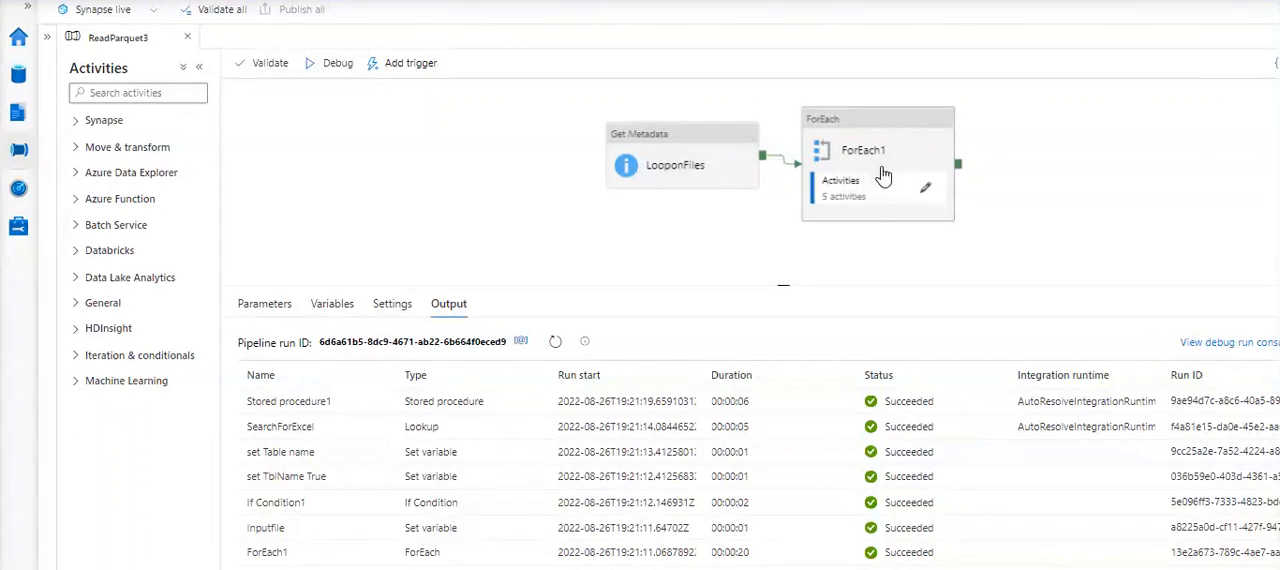
left_click(925, 188)
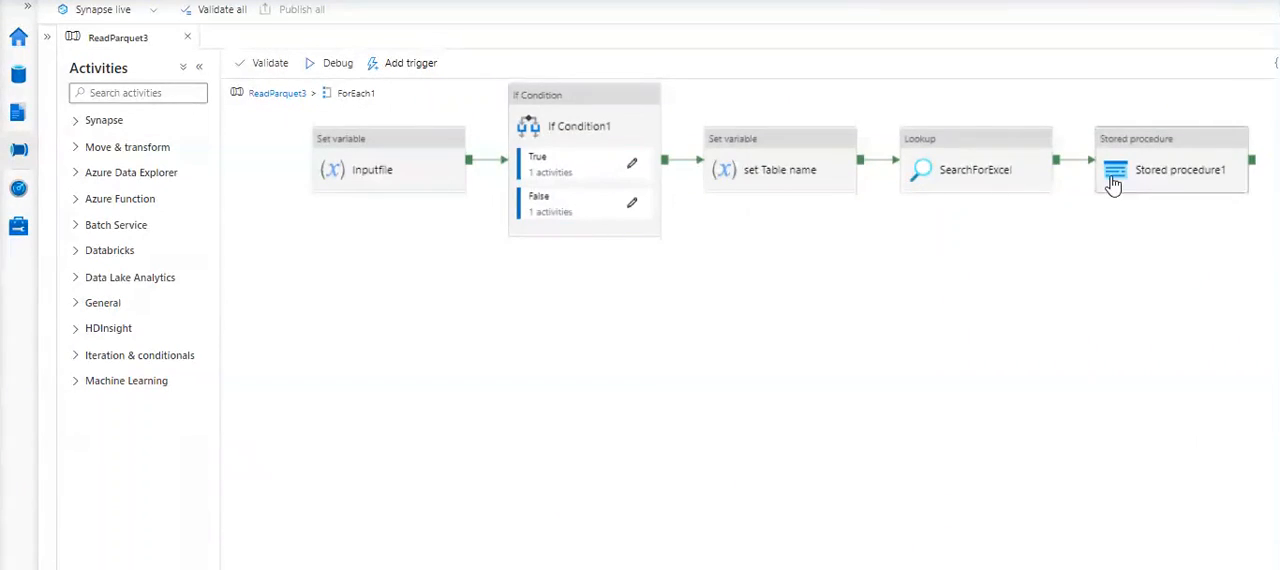
left_click(1145, 175)
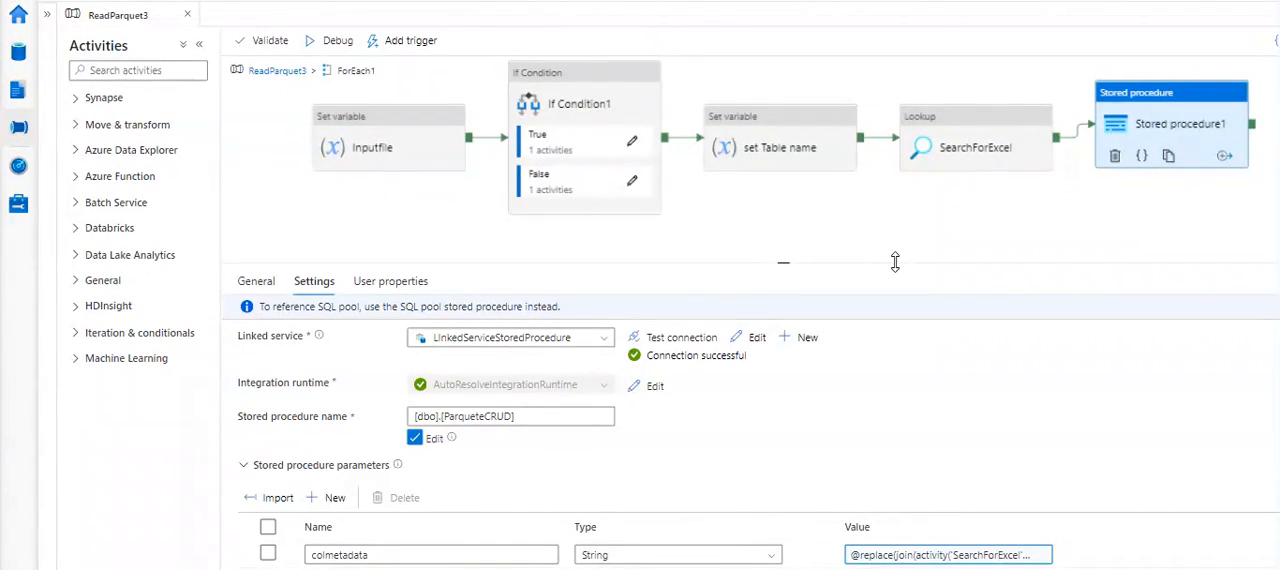
scroll(640, 482, "down", 2)
scroll(640, 482, "down", 1)
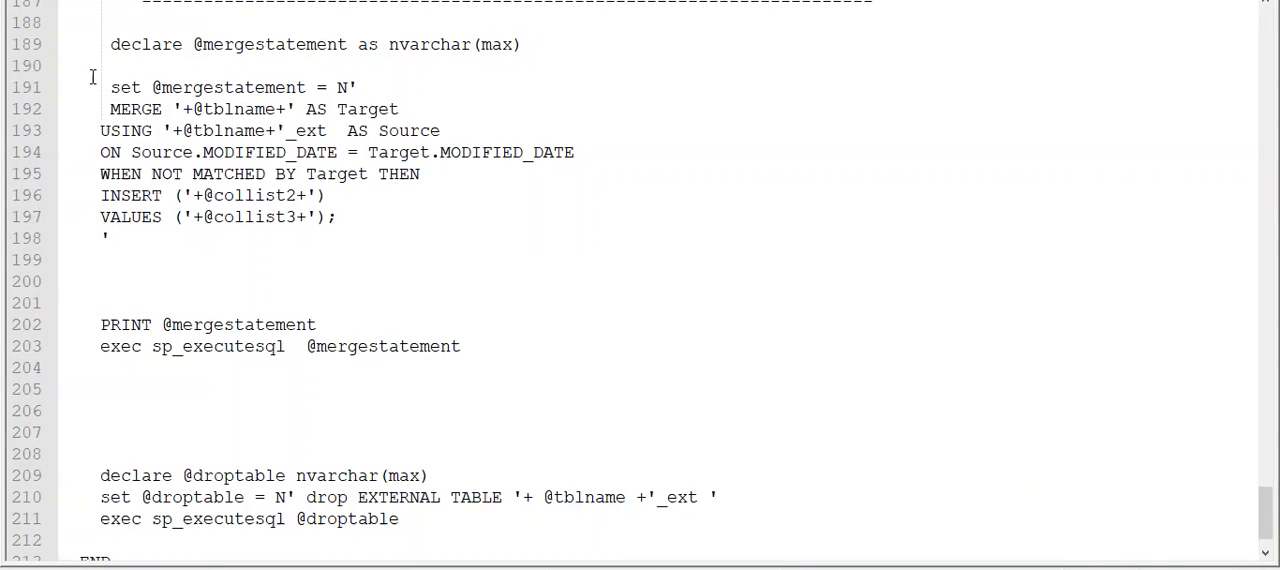
left_click_drag(109, 88, 337, 217)
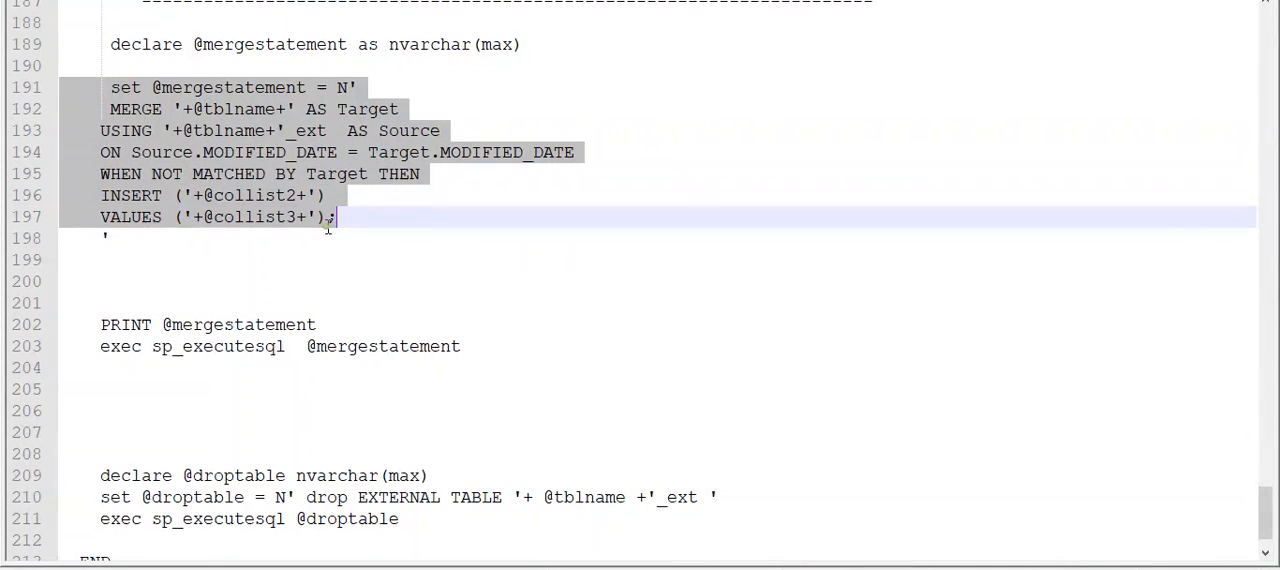
left_click(275, 150)
left_click_drag(327, 131, 172, 131)
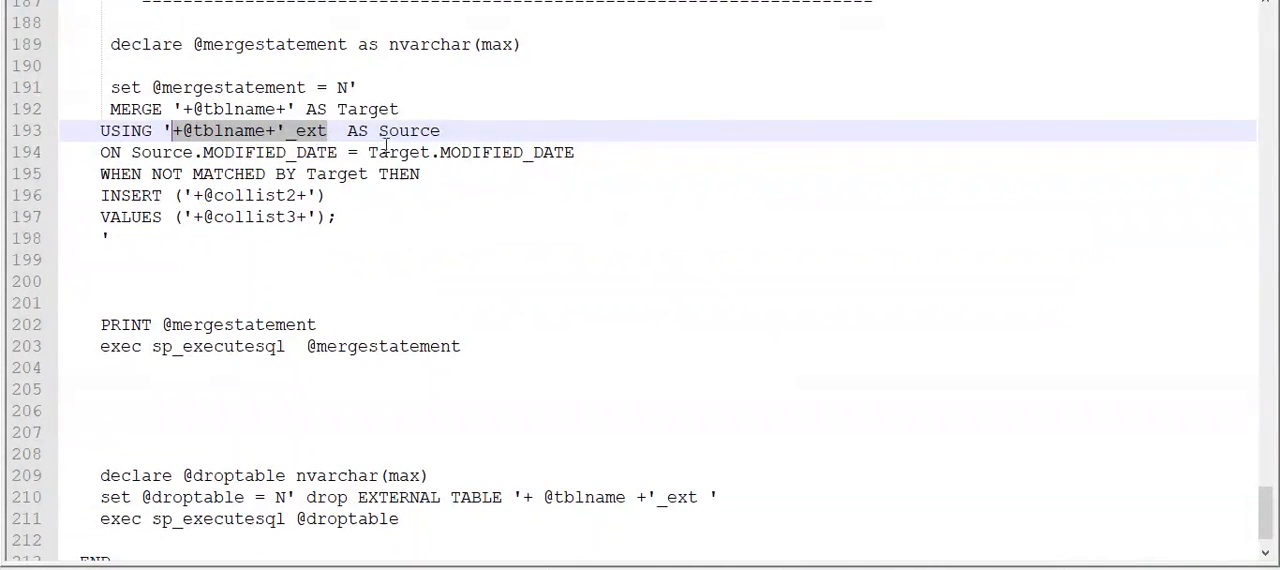
double_click(408, 131)
left_click_drag(190, 109, 298, 112)
double_click(364, 108)
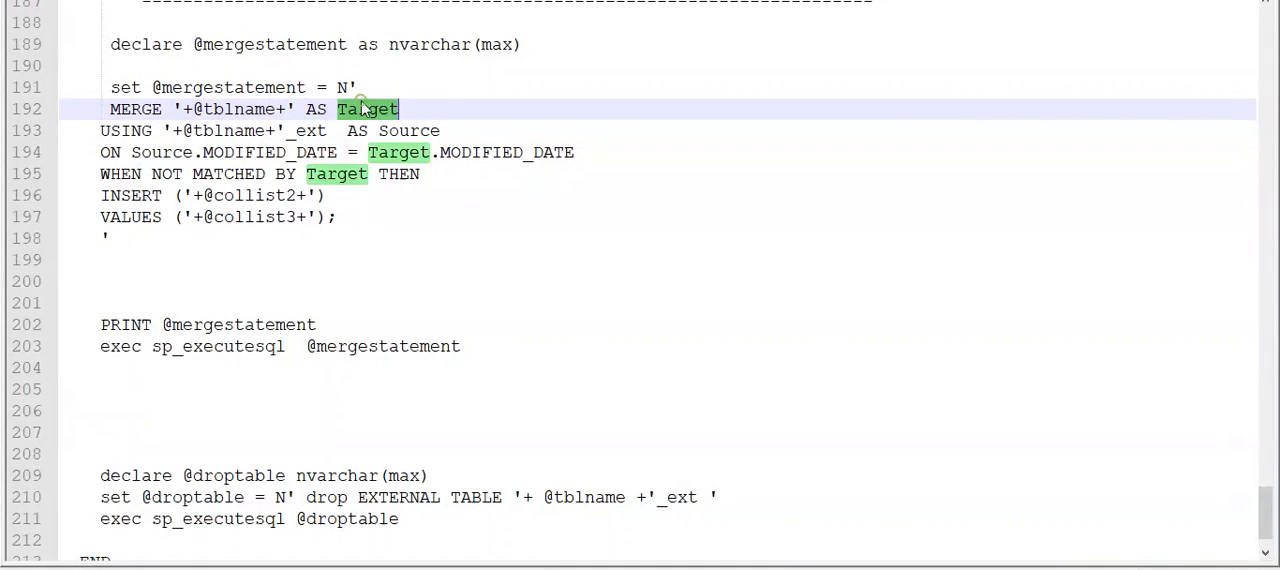
double_click(118, 110)
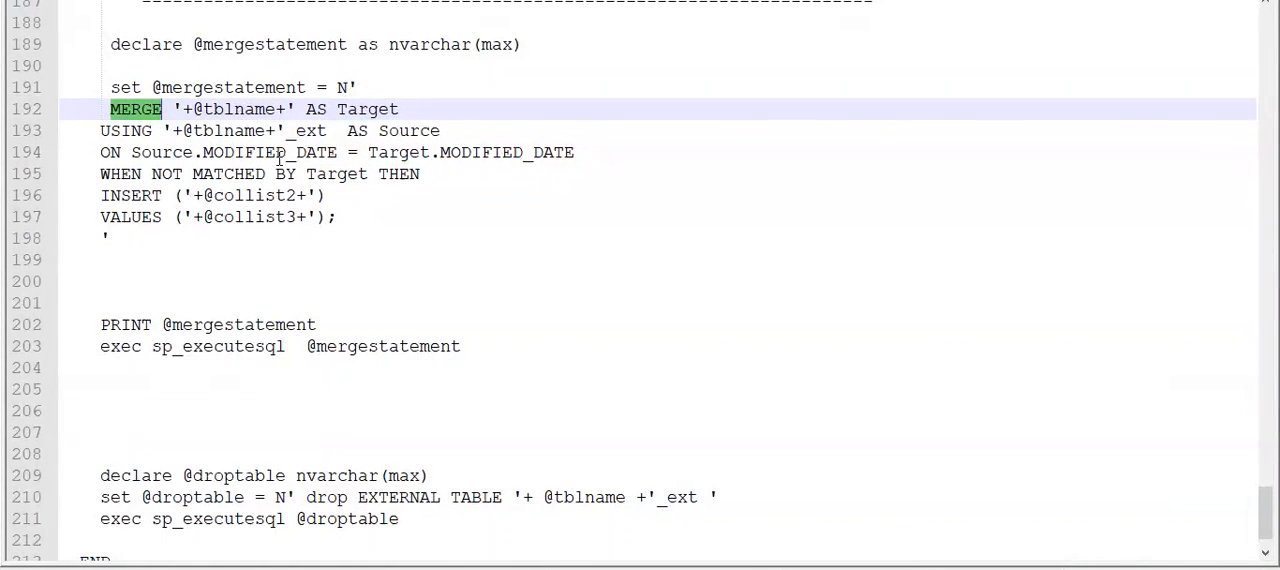
left_click(317, 152)
left_click_drag(574, 152, 162, 152)
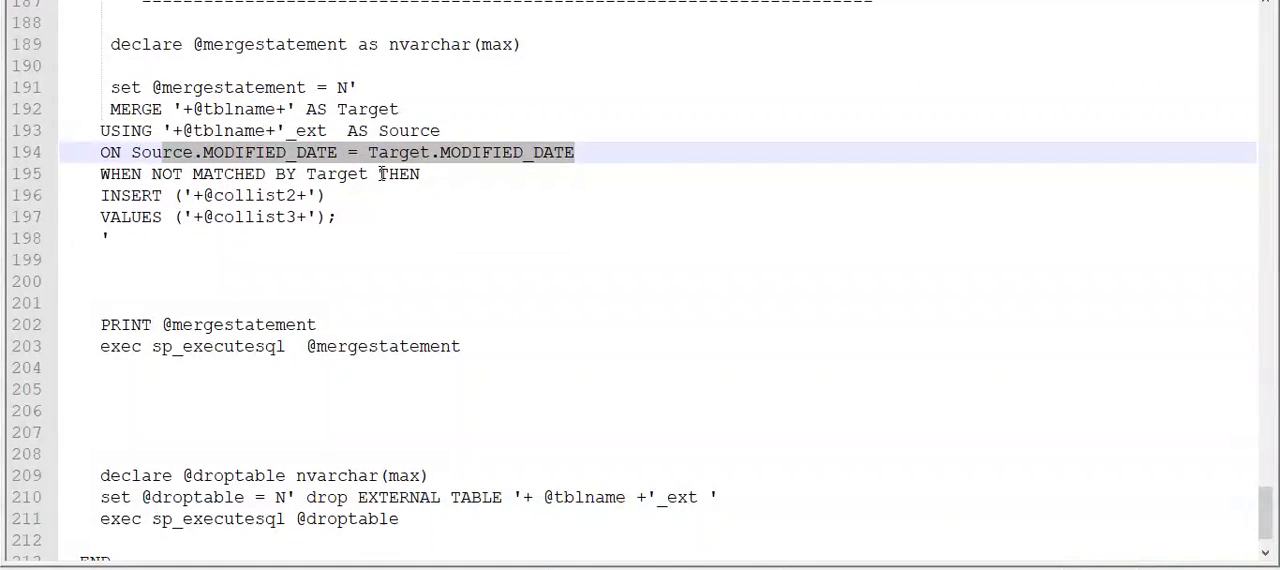
double_click(240, 176)
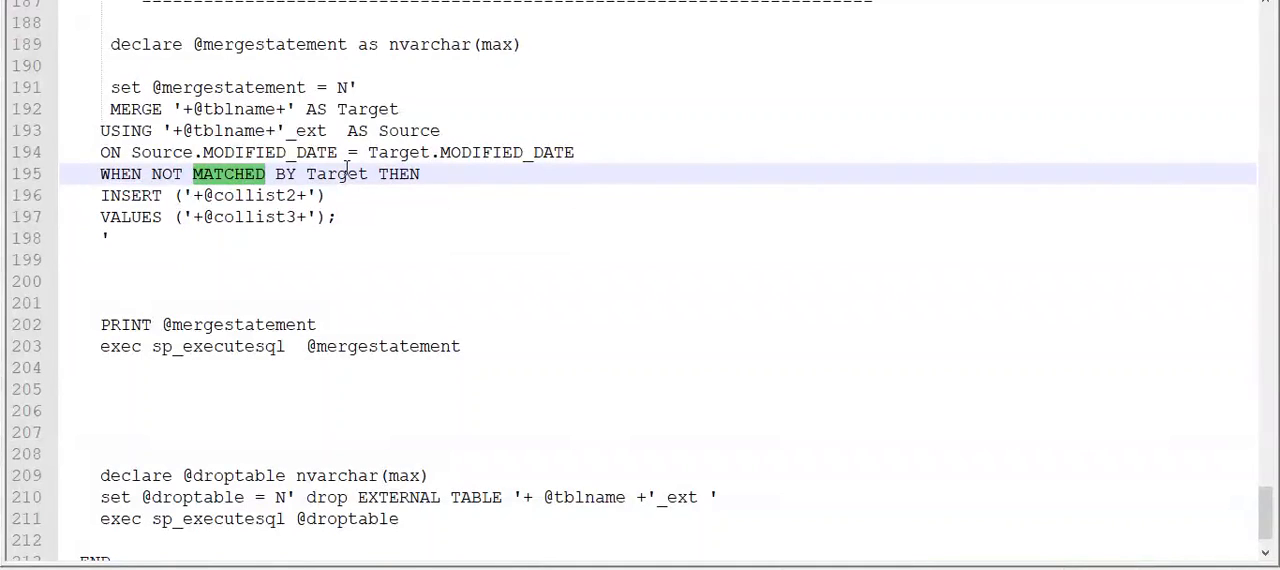
left_click_drag(101, 196, 434, 217)
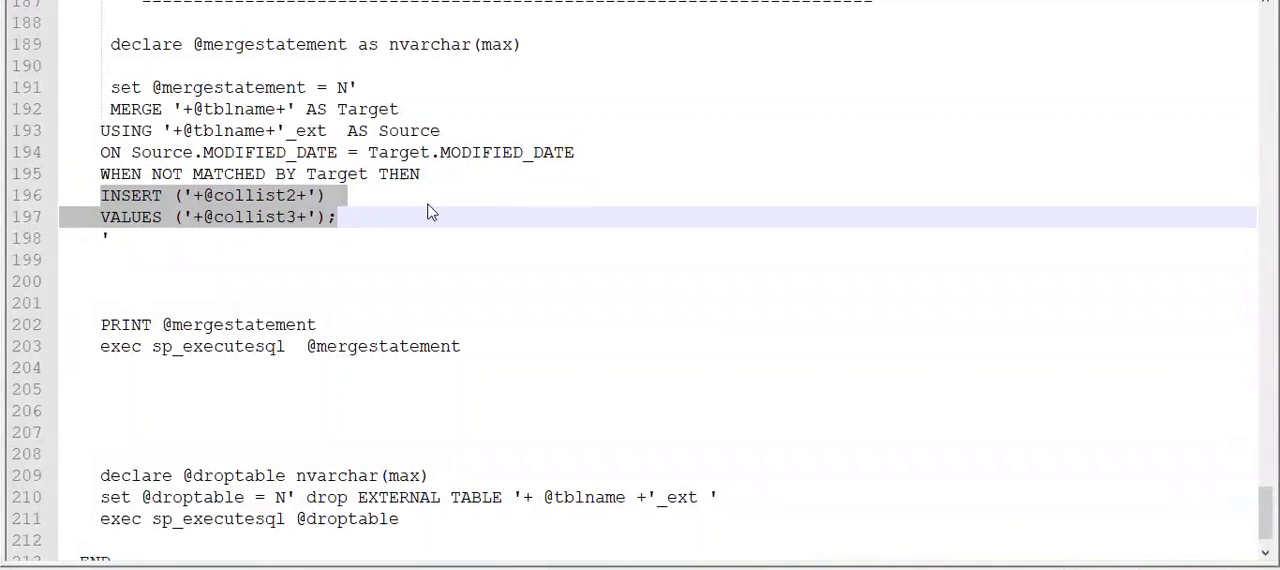
left_click(109, 88)
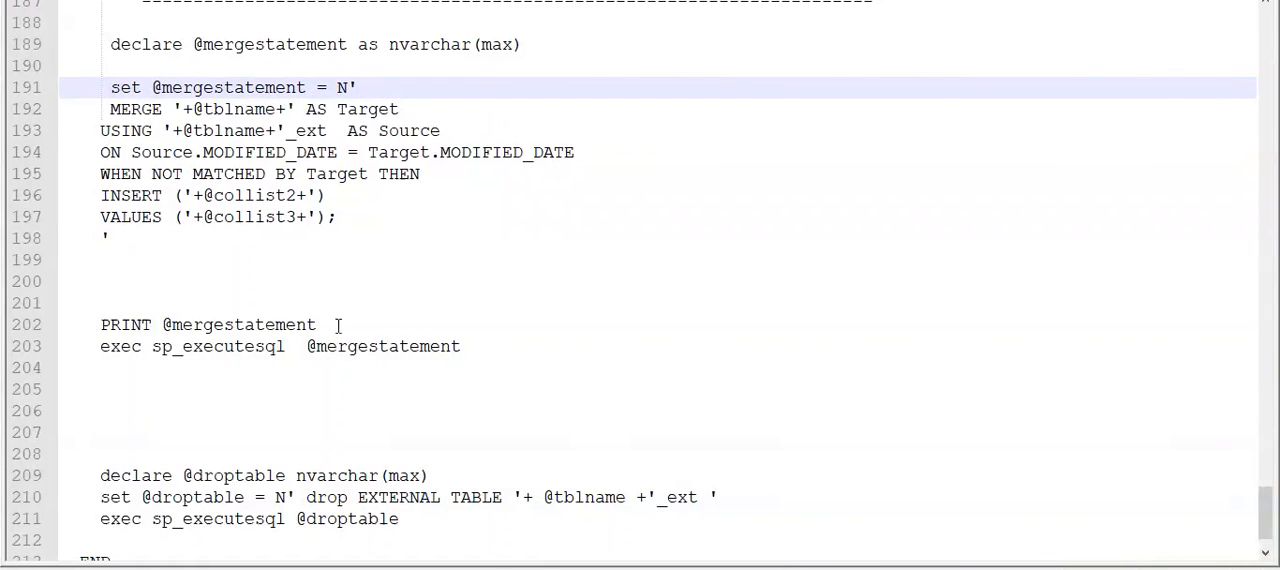
double_click(210, 347)
scroll(493, 193, "up", 20)
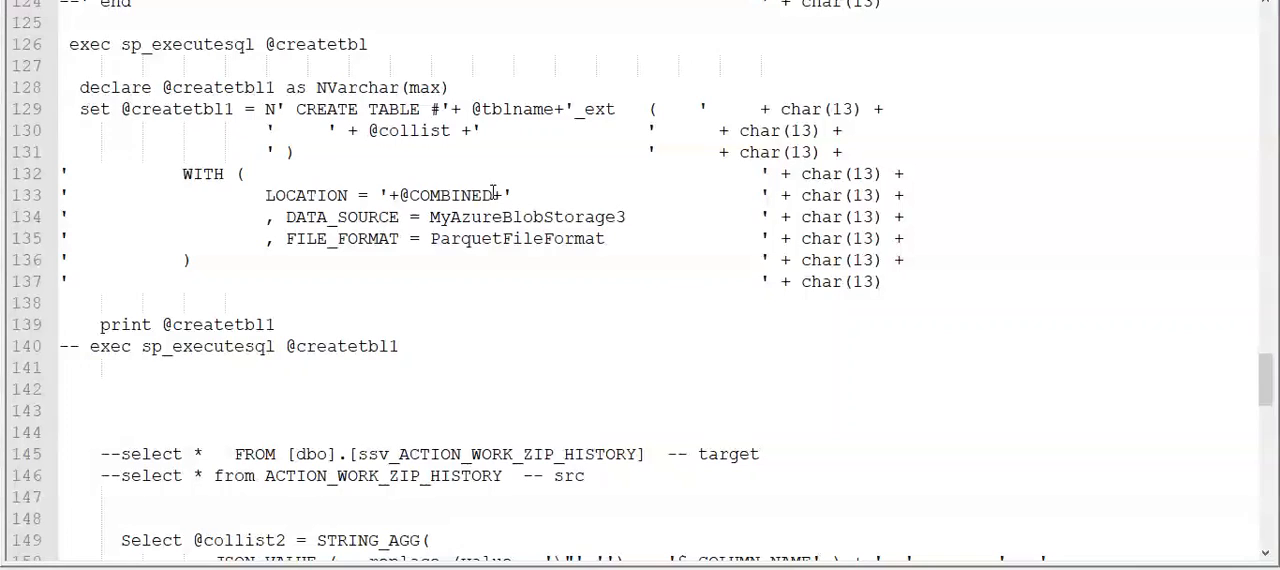
scroll(466, 148, "up", 1)
scroll(466, 148, "up", 4)
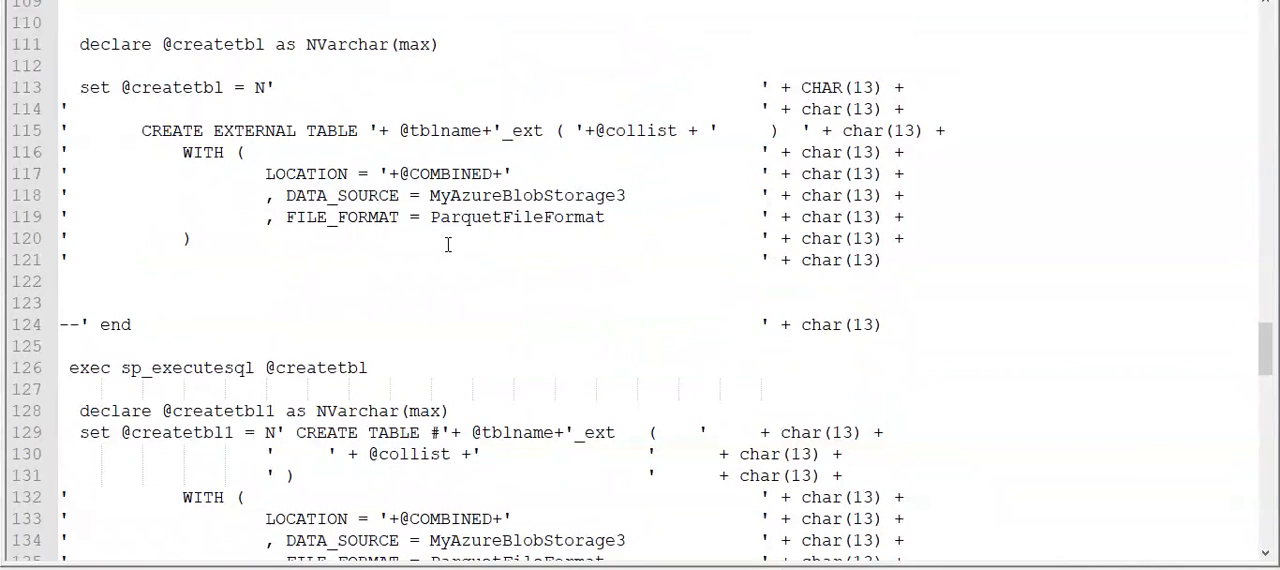
scroll(448, 245, "down", 1)
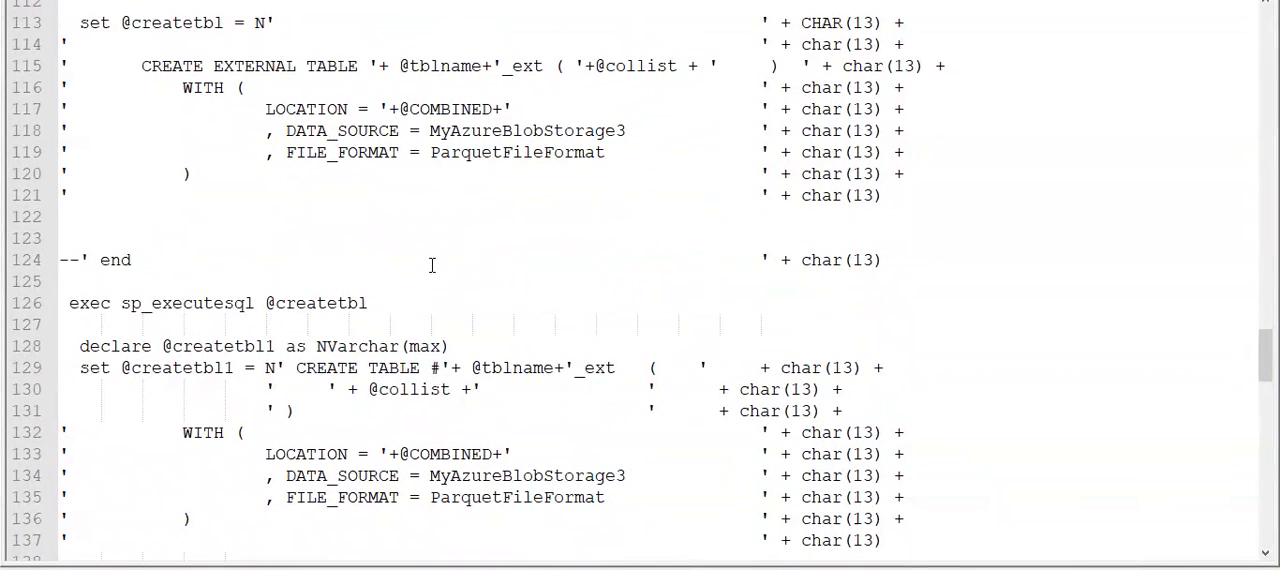
left_click(287, 330)
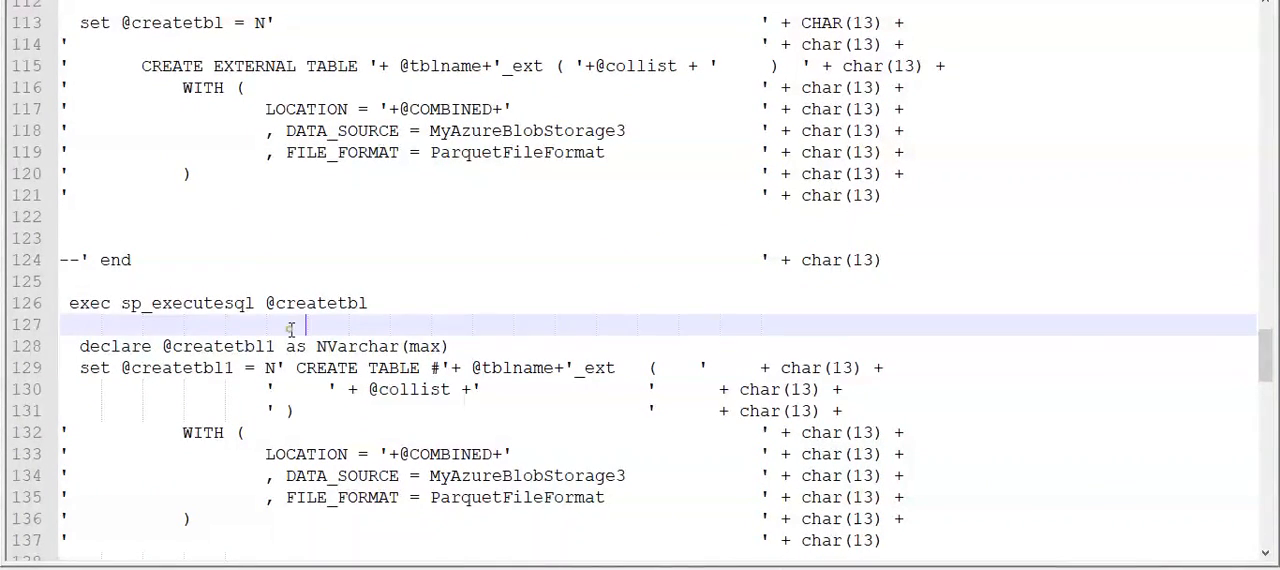
key("Return")
key("Return")
key("Return")
key("Return")
key("Return")
key("Return")
key("Return")
key("Return")
key("Return")
key("Return")
key("Return")
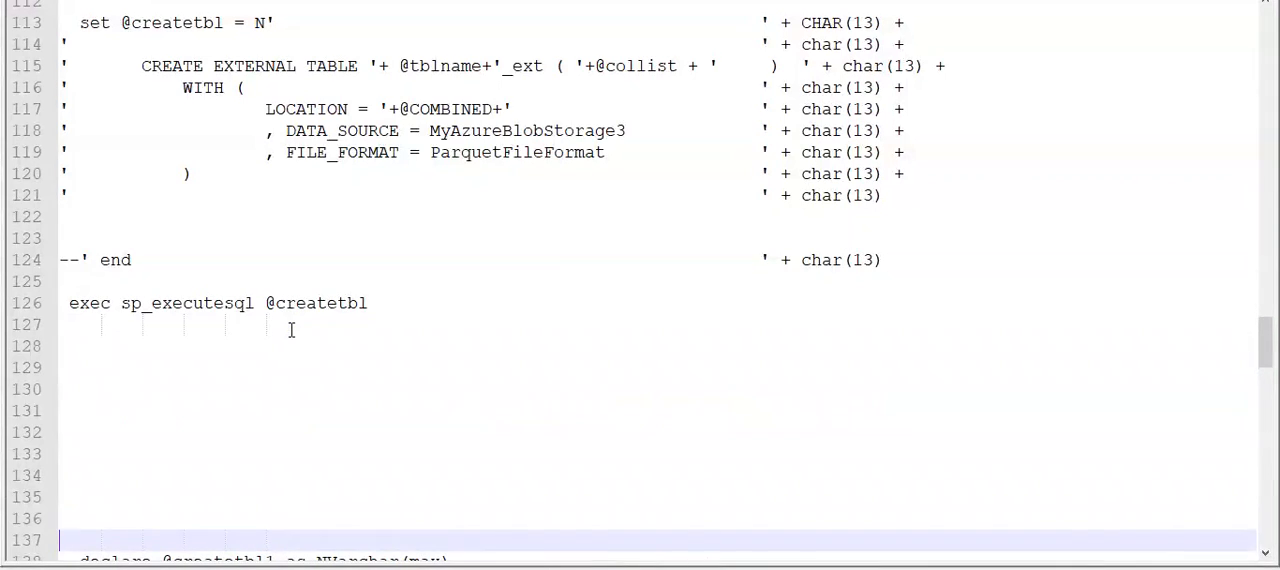
scroll(291, 330, "up", 1)
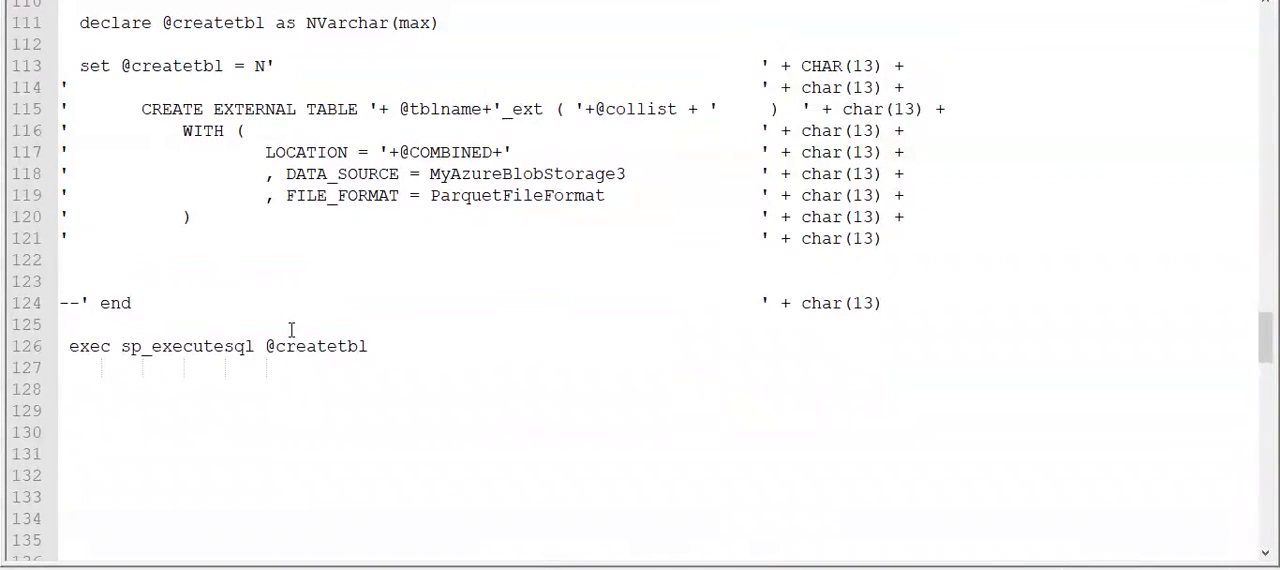
double_click(483, 175)
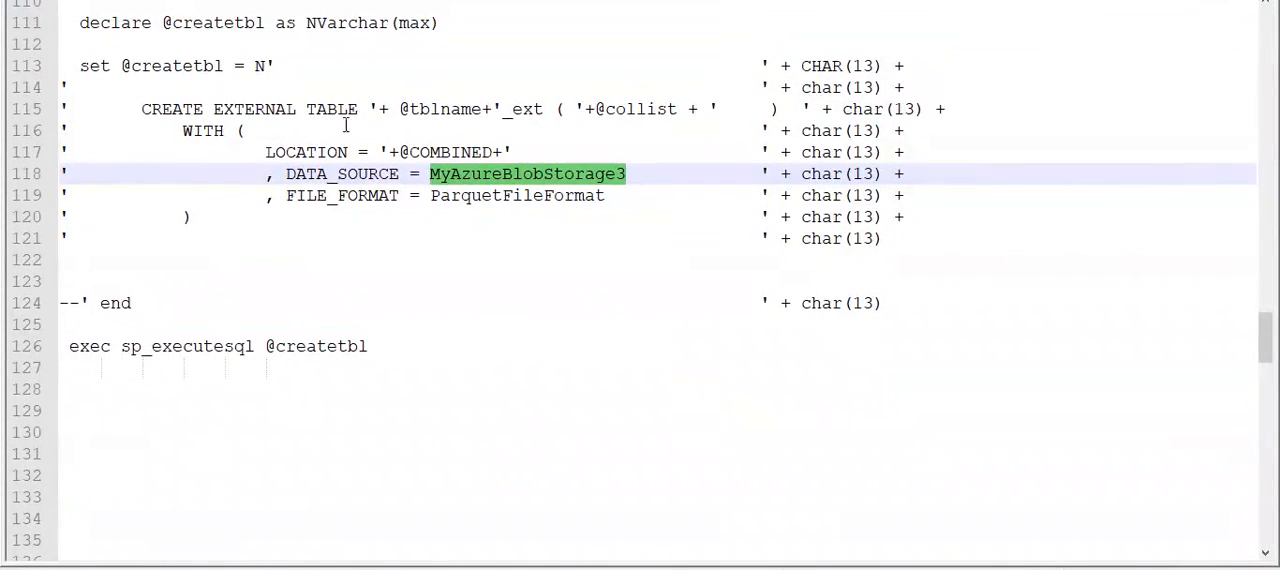
left_click(165, 108)
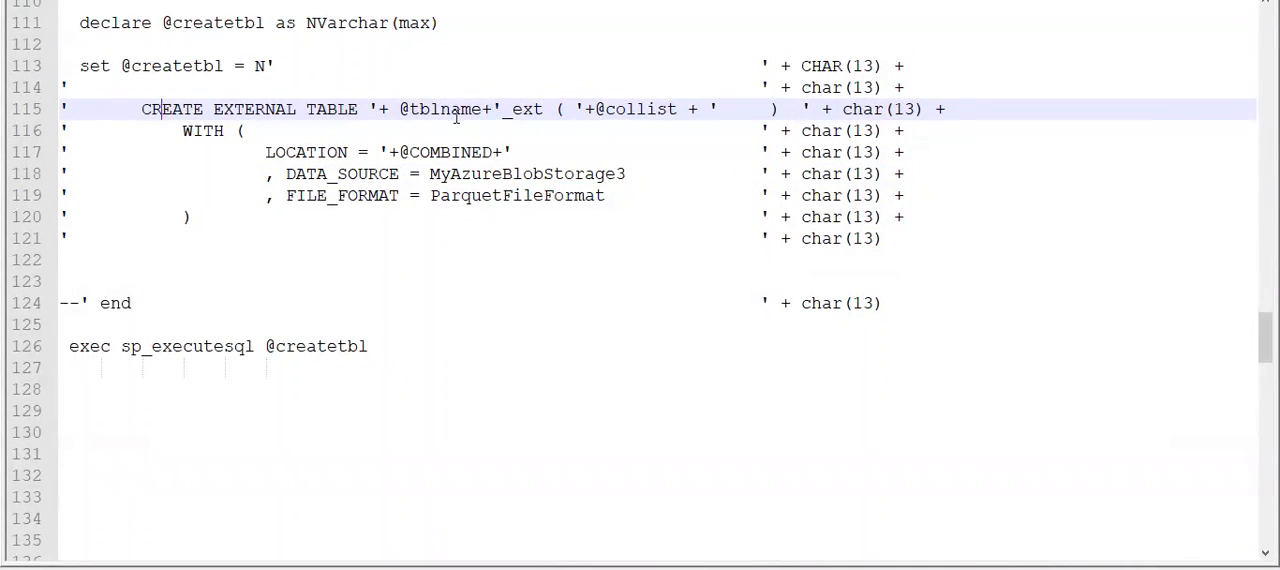
double_click(450, 110)
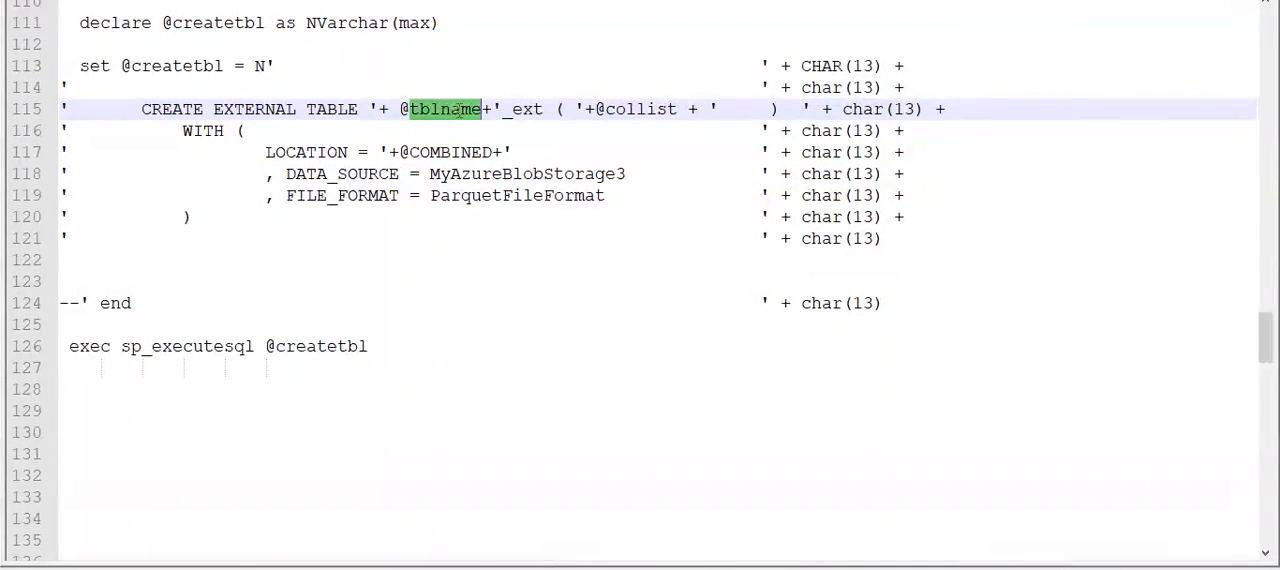
double_click(638, 115)
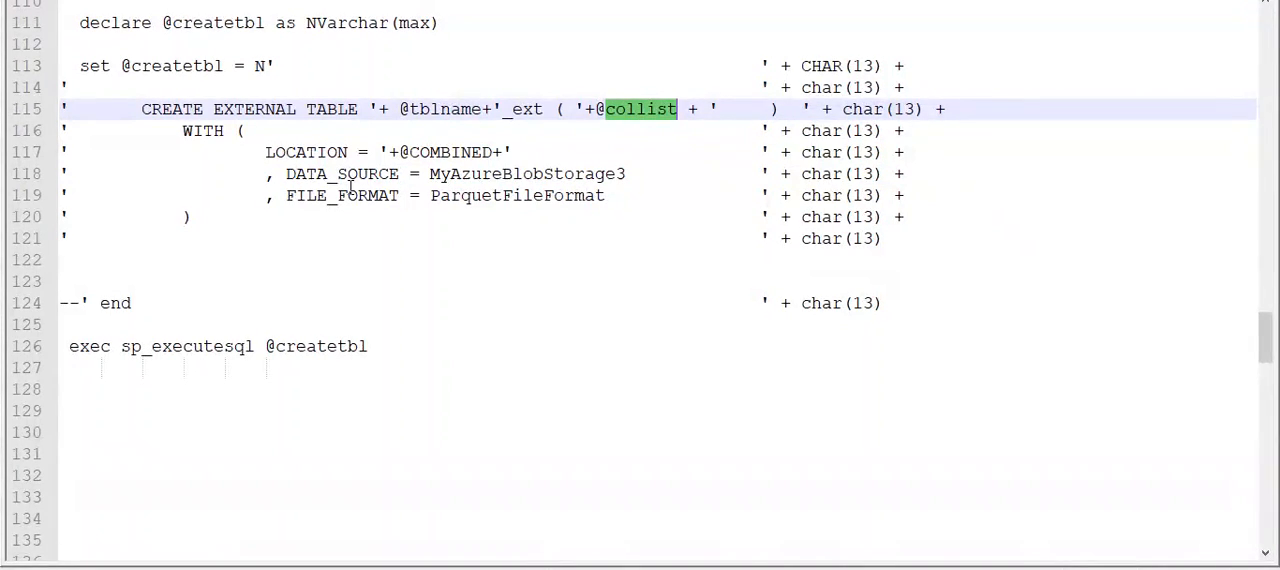
left_click(268, 152)
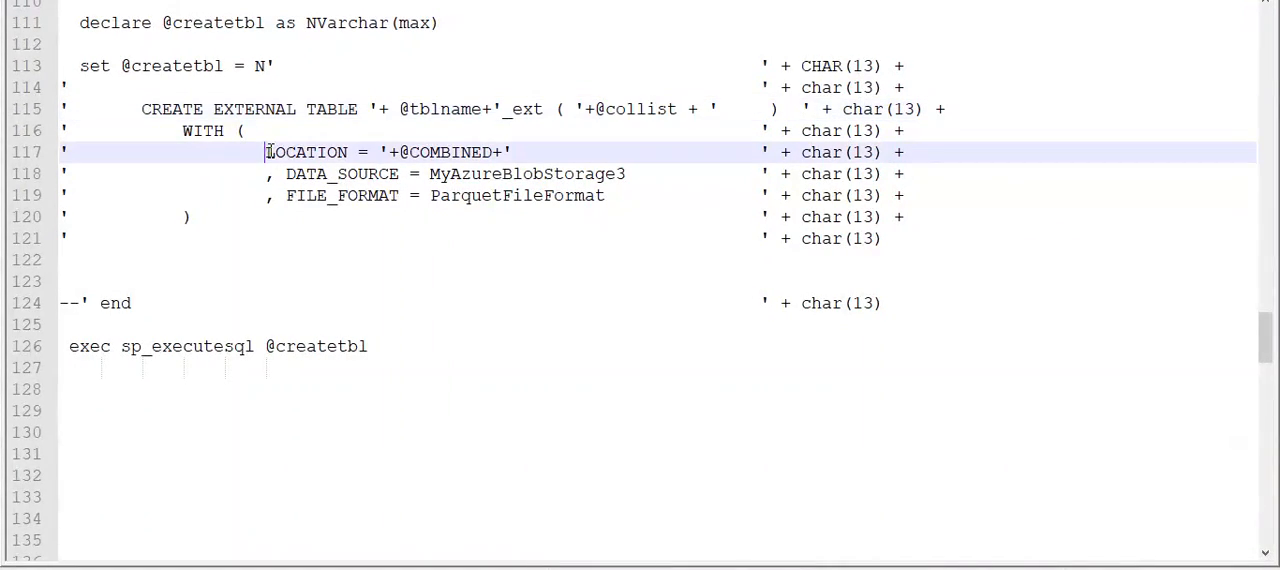
double_click(482, 152)
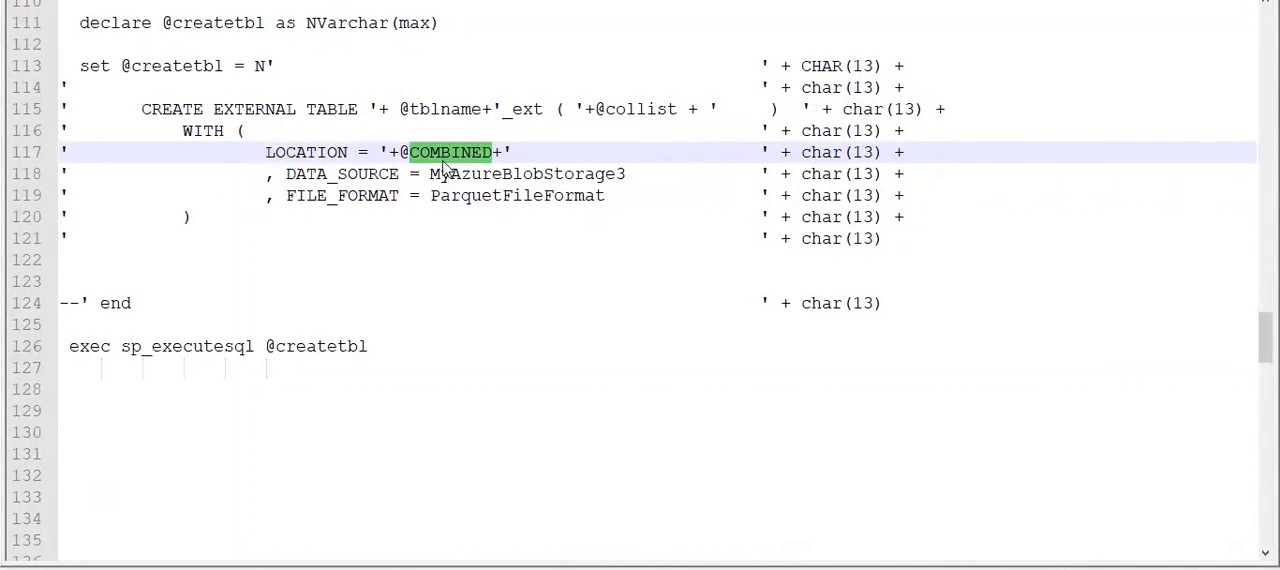
double_click(337, 174)
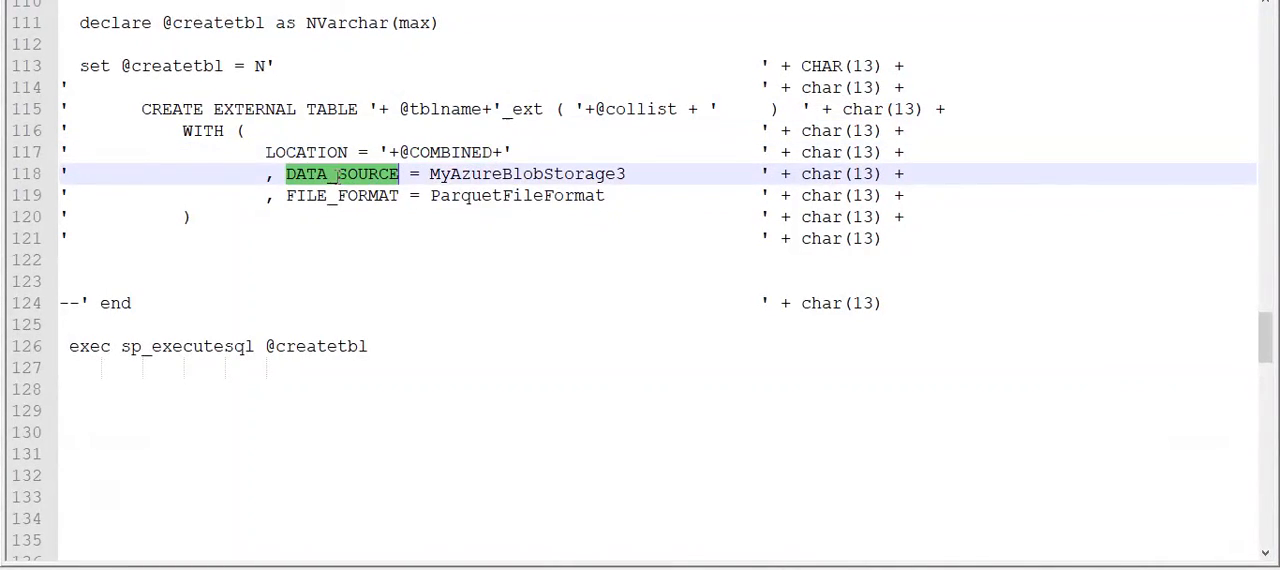
double_click(336, 195)
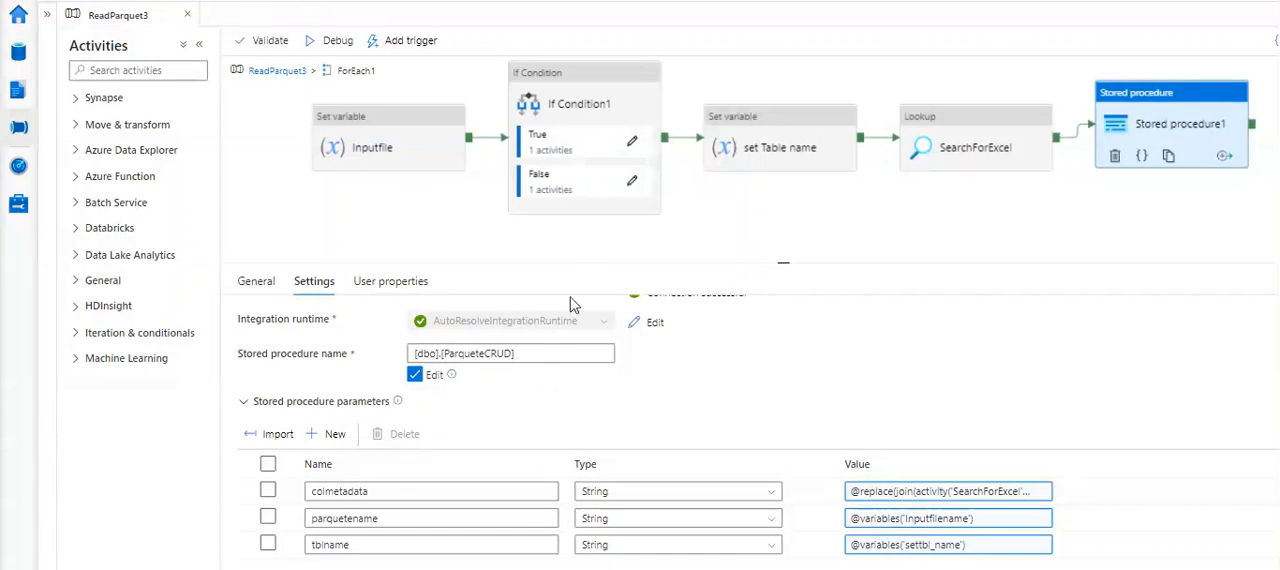